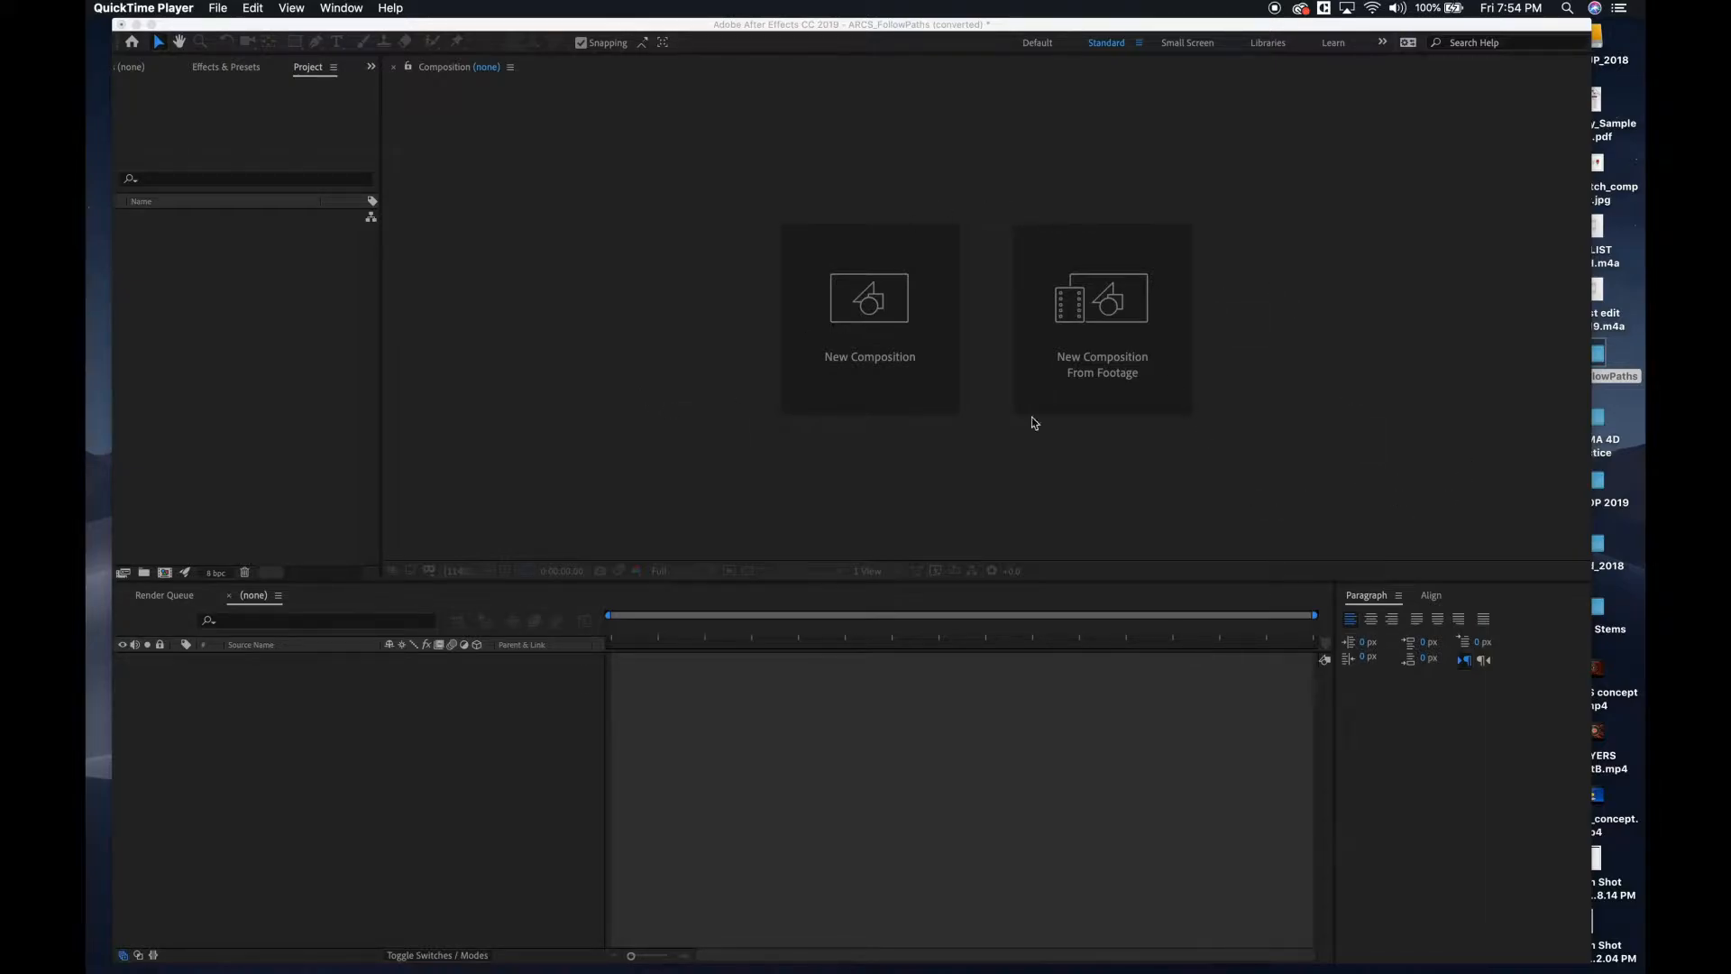
Create a 1920 x 1080 px, 60 fps, 10-second composition with a white background and show its Title/Action Safe guides.
click(552, 300)
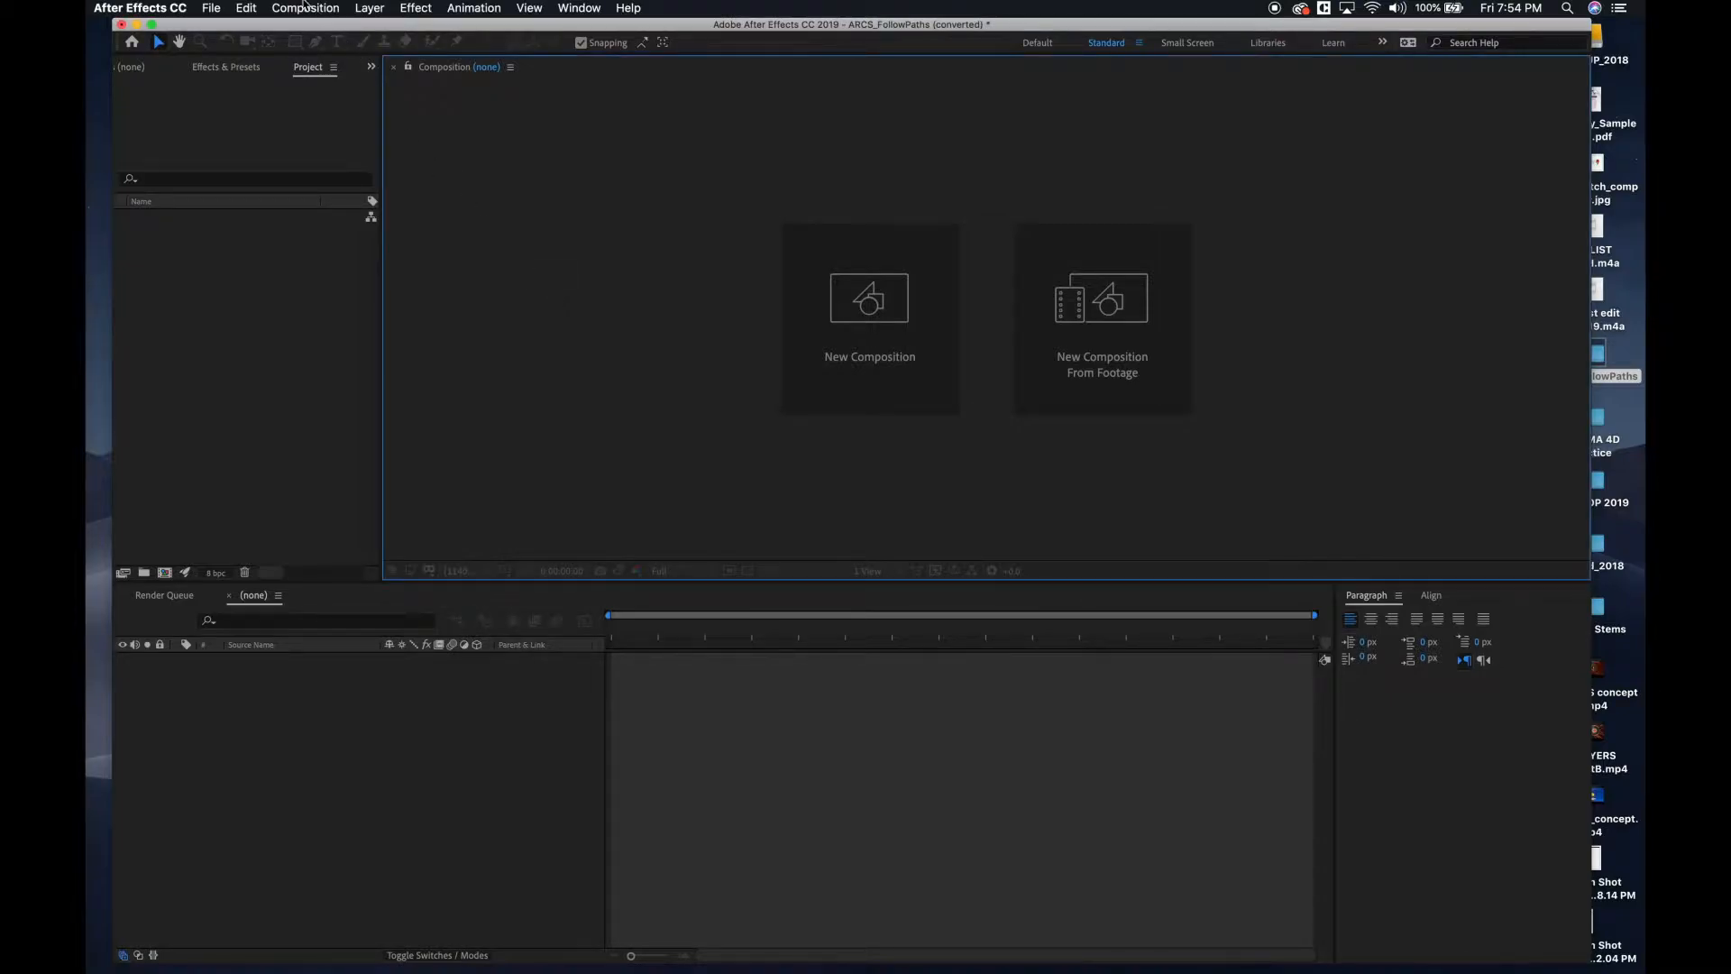
click(298, 11)
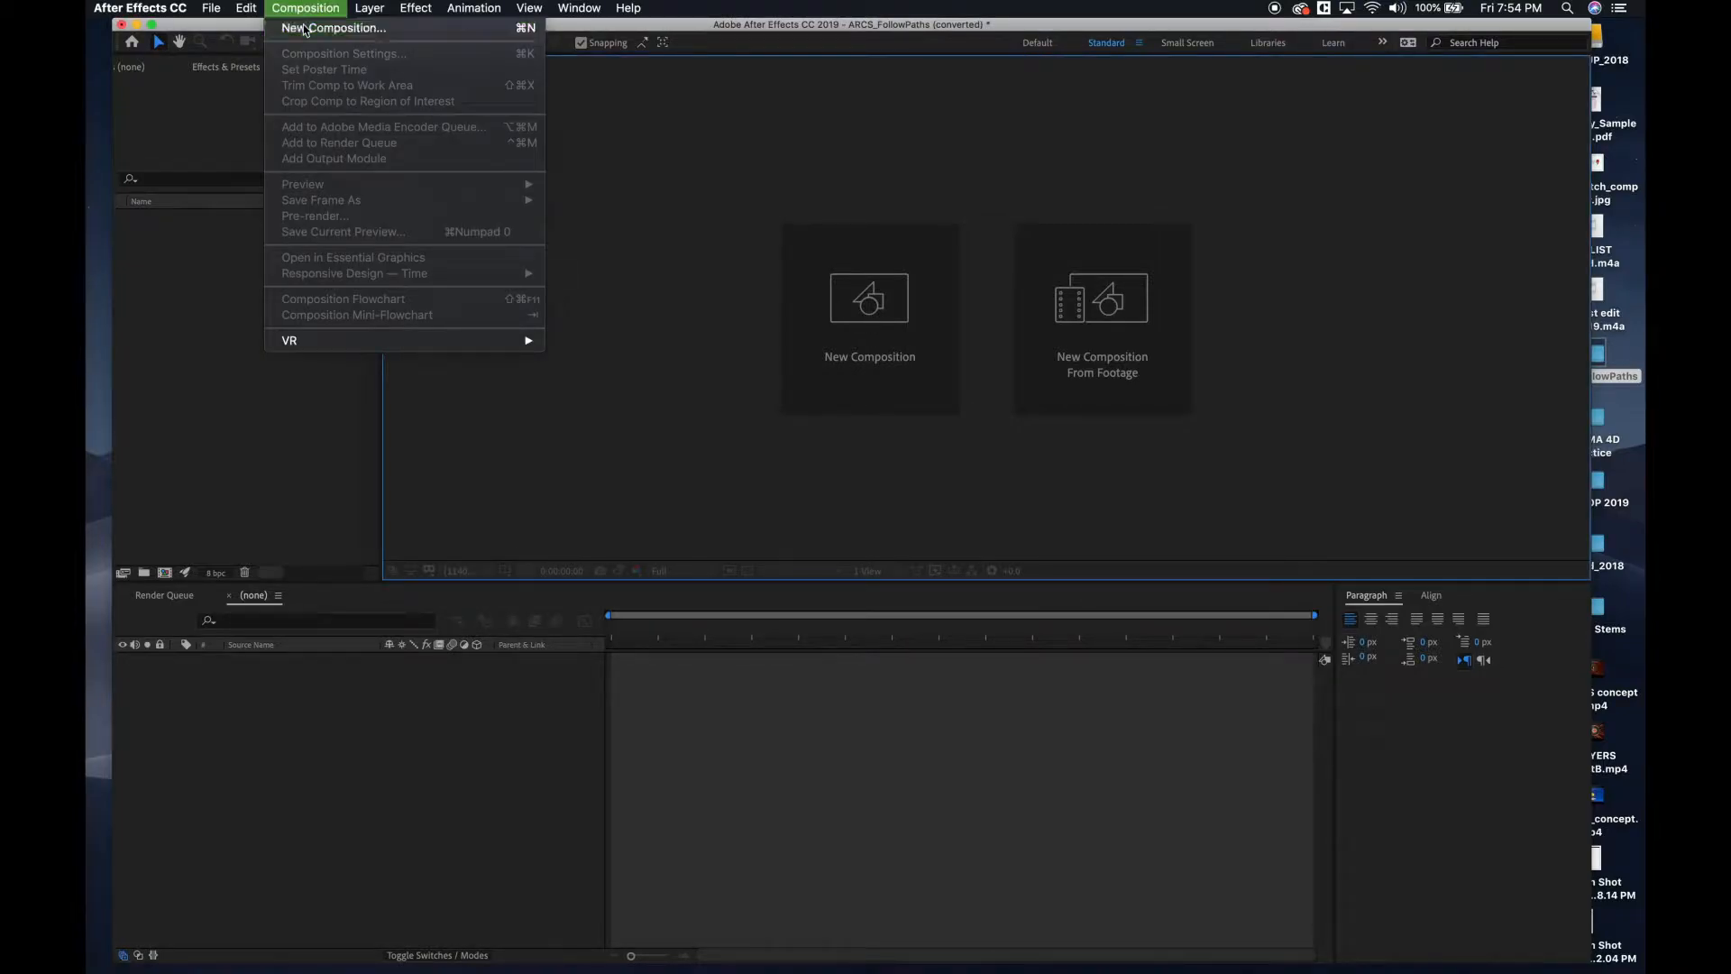
click(304, 30)
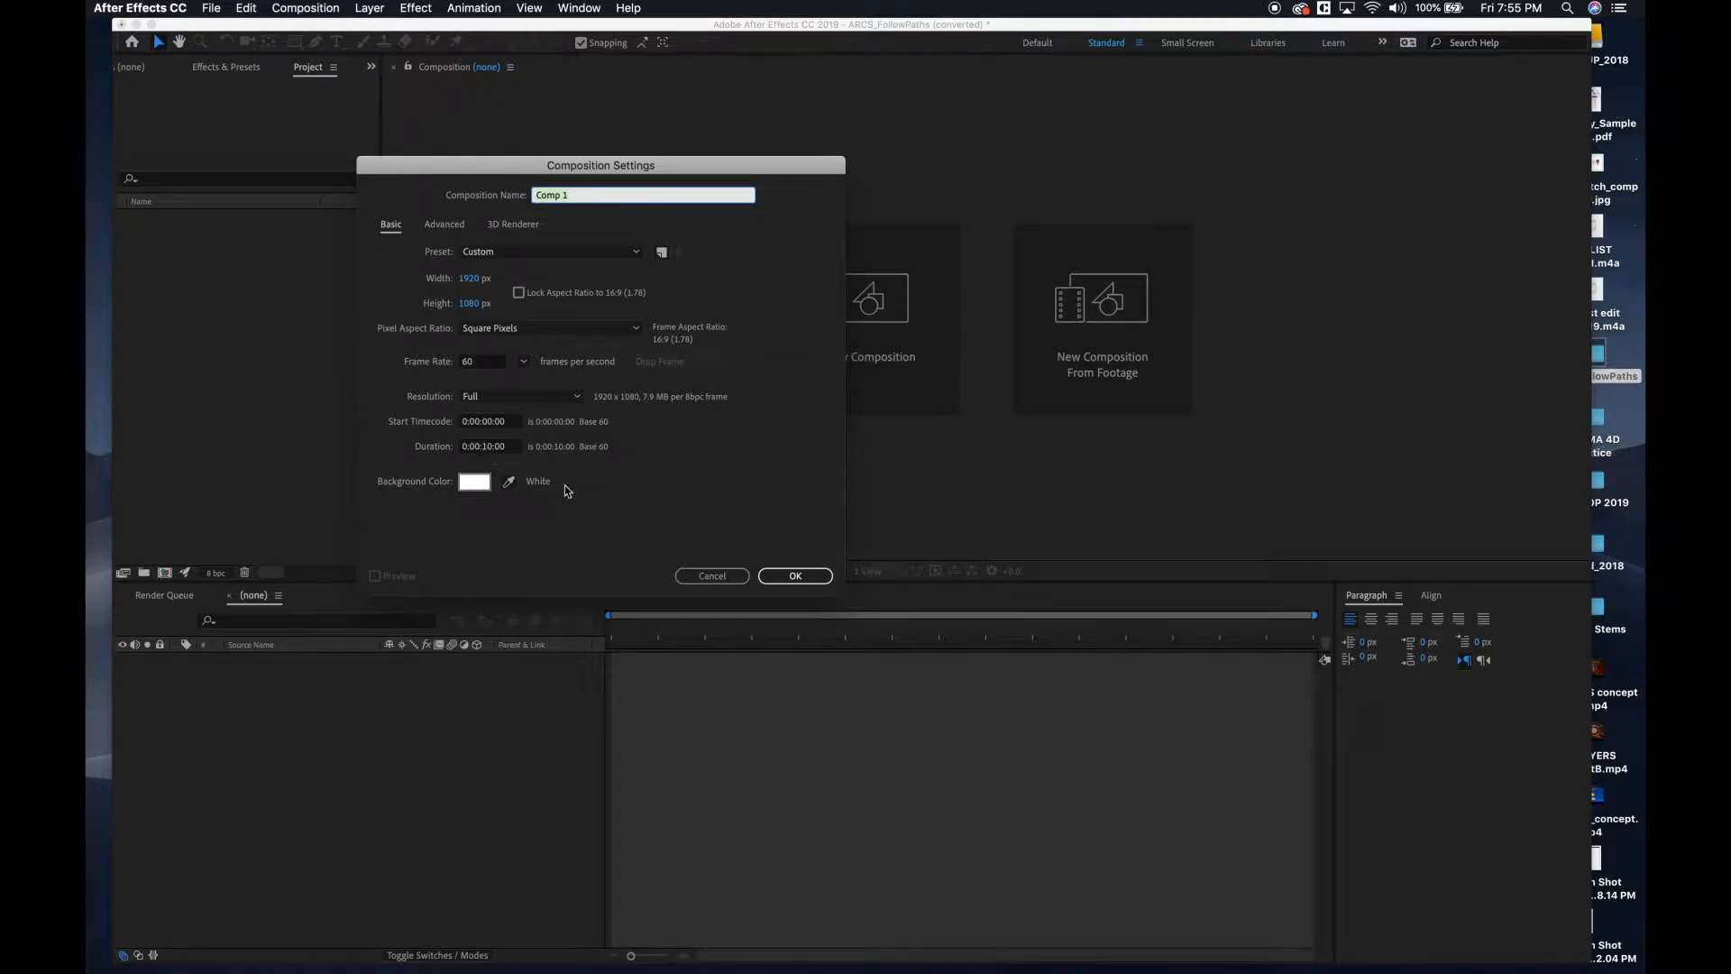
click(793, 576)
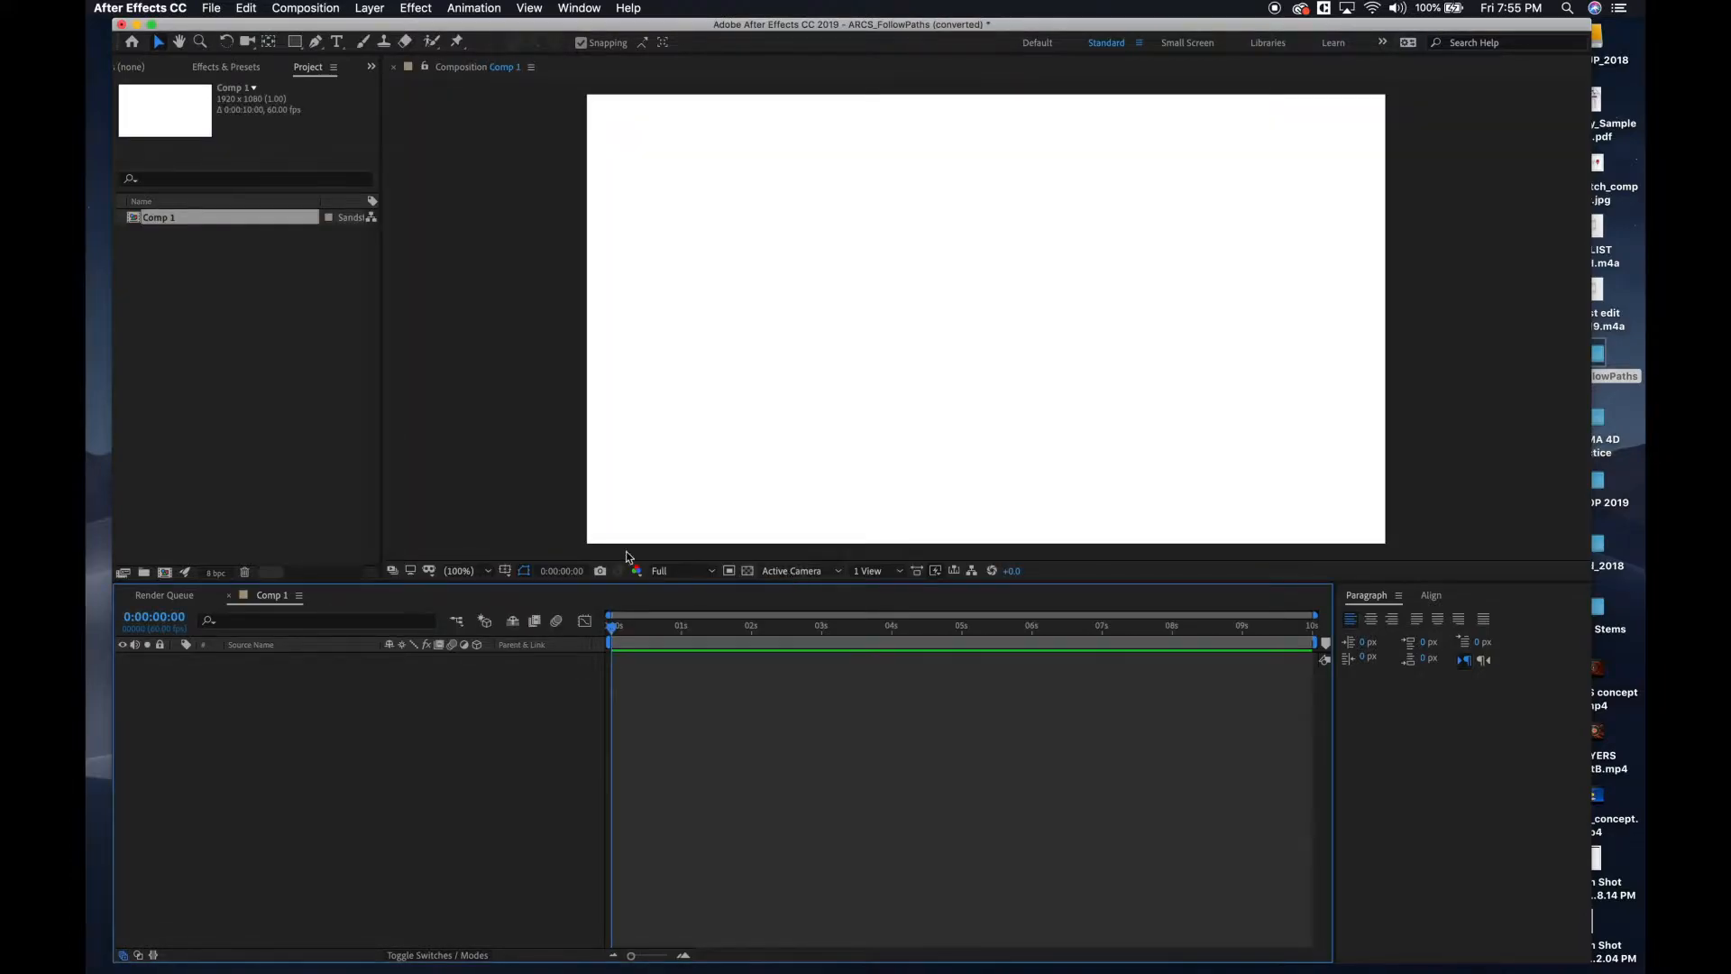
click(506, 572)
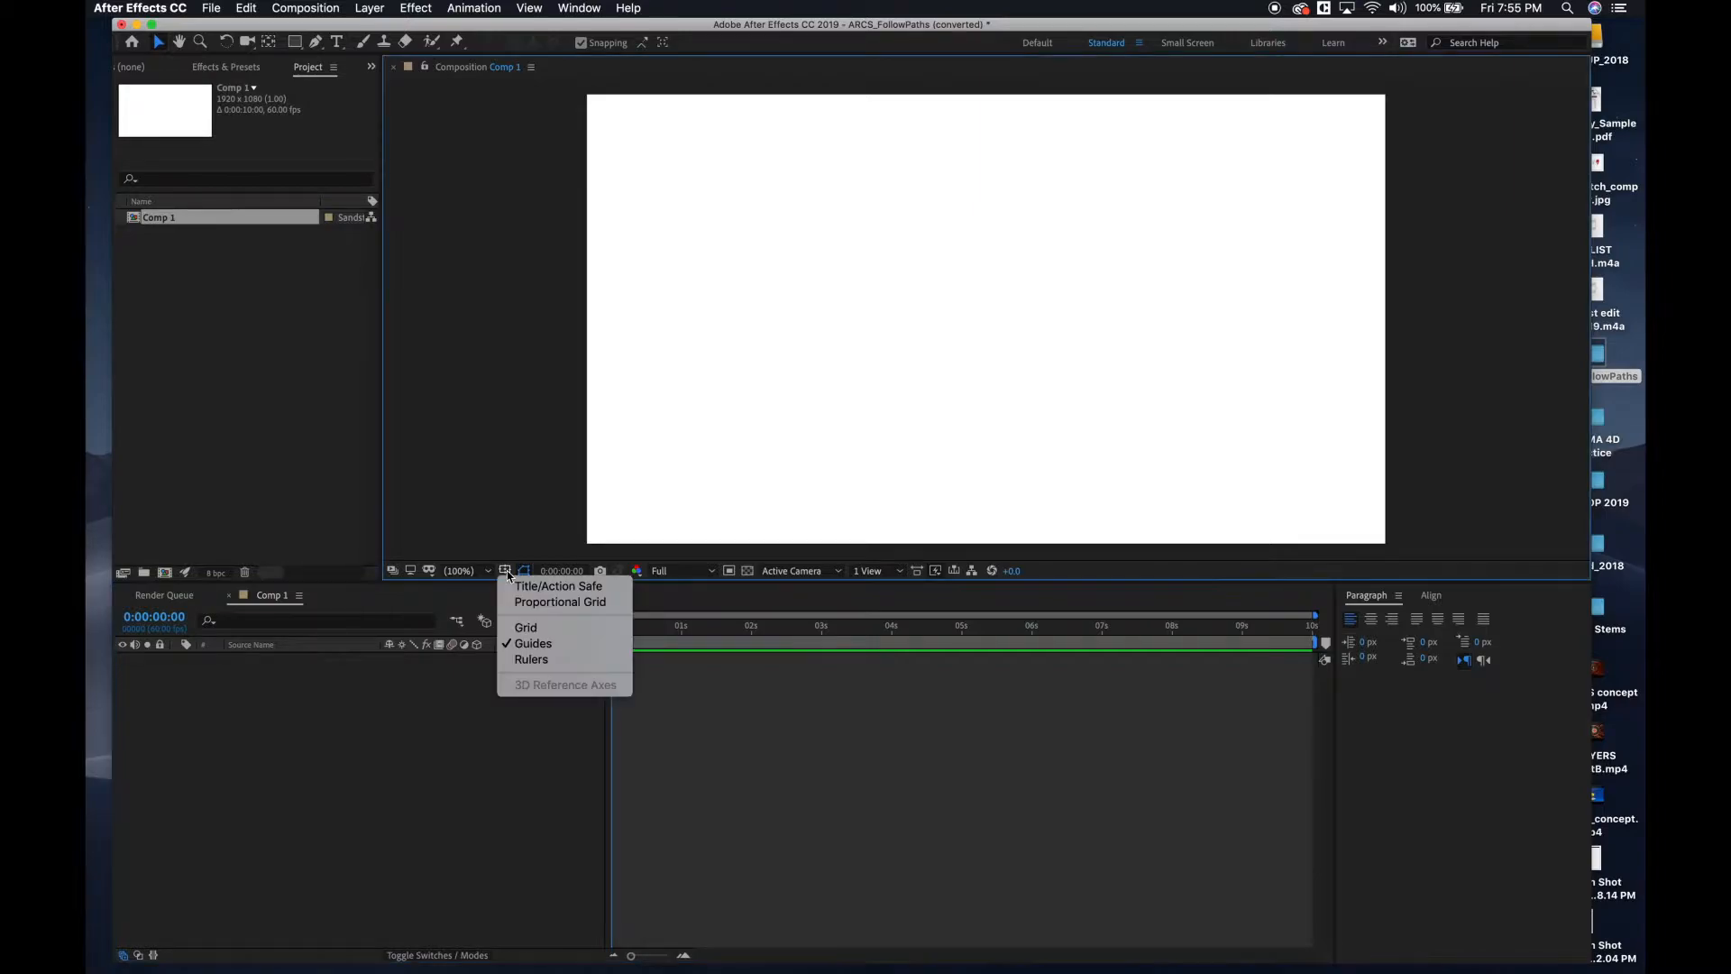
click(518, 588)
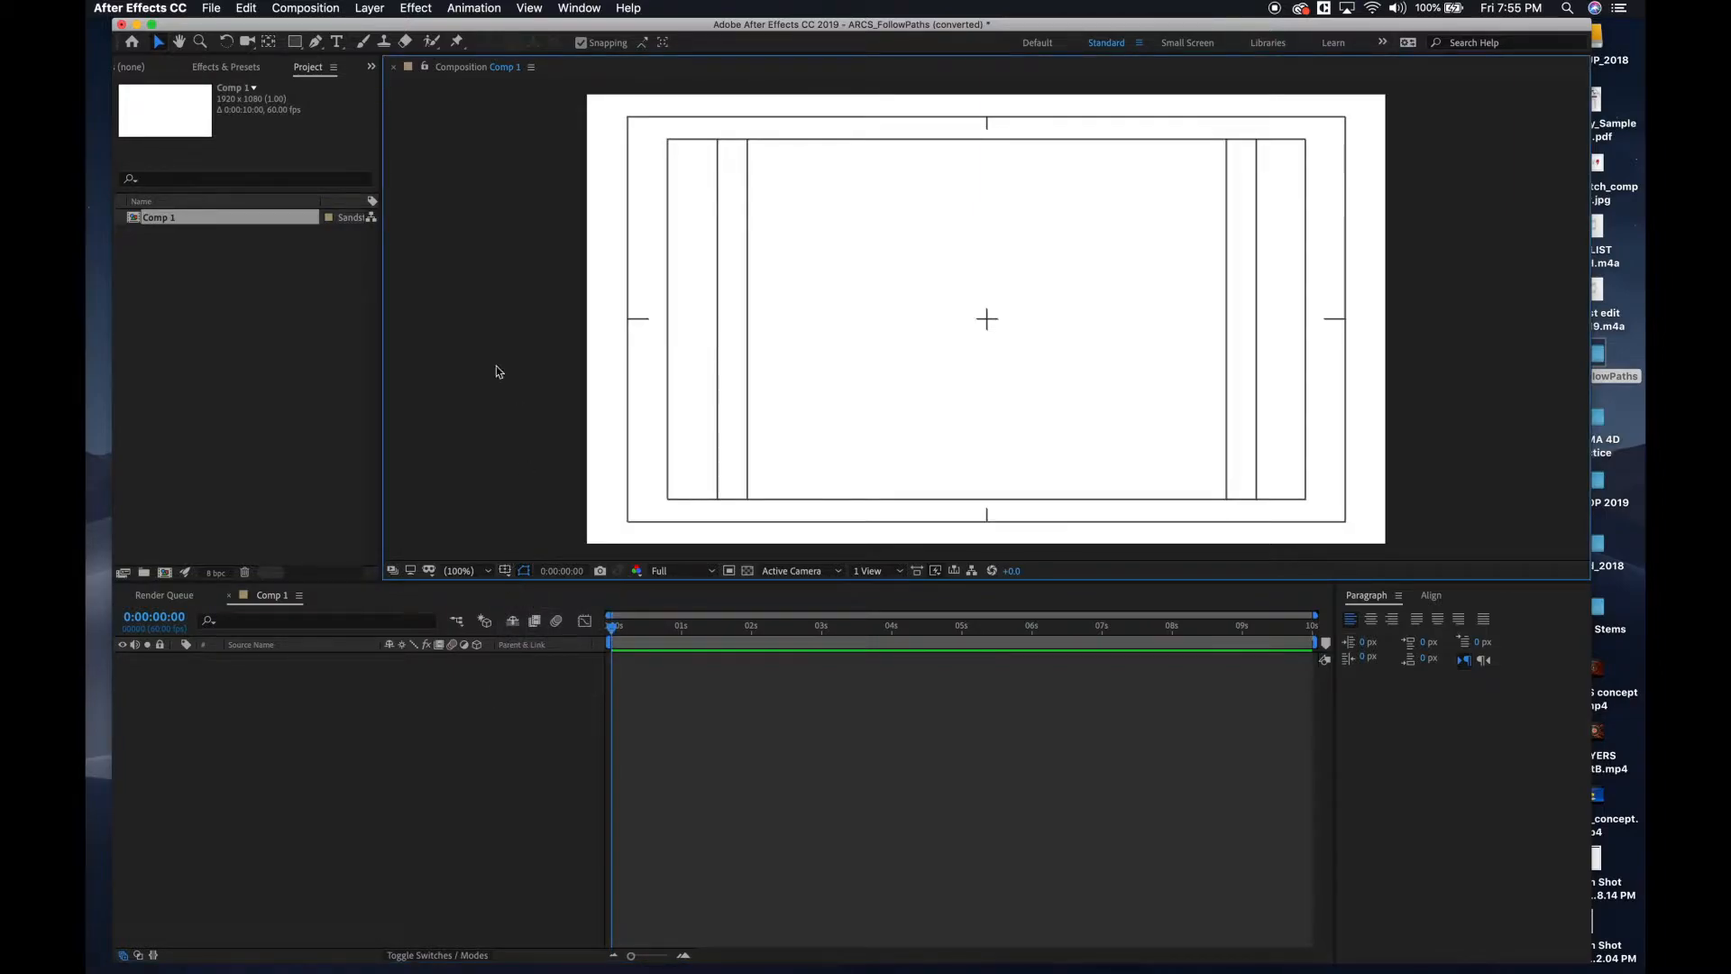
Add a white solid layer at the full composition size of 1920 x 1080 px.
click(365, 11)
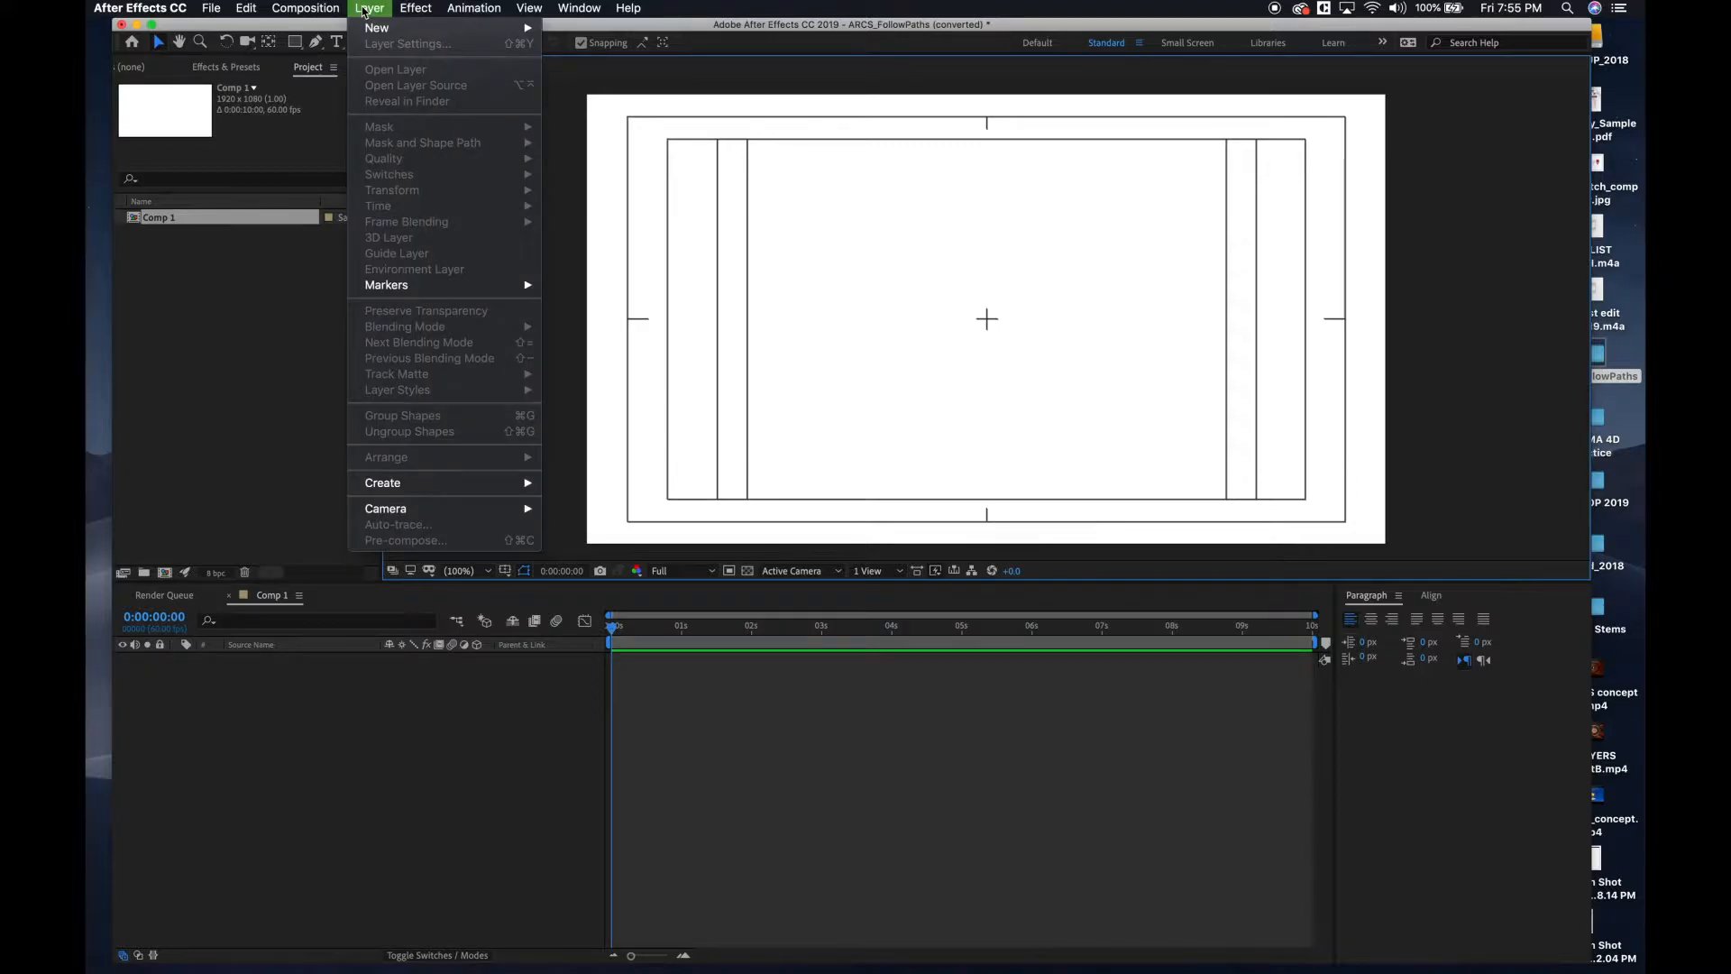
mouse_move(370, 30)
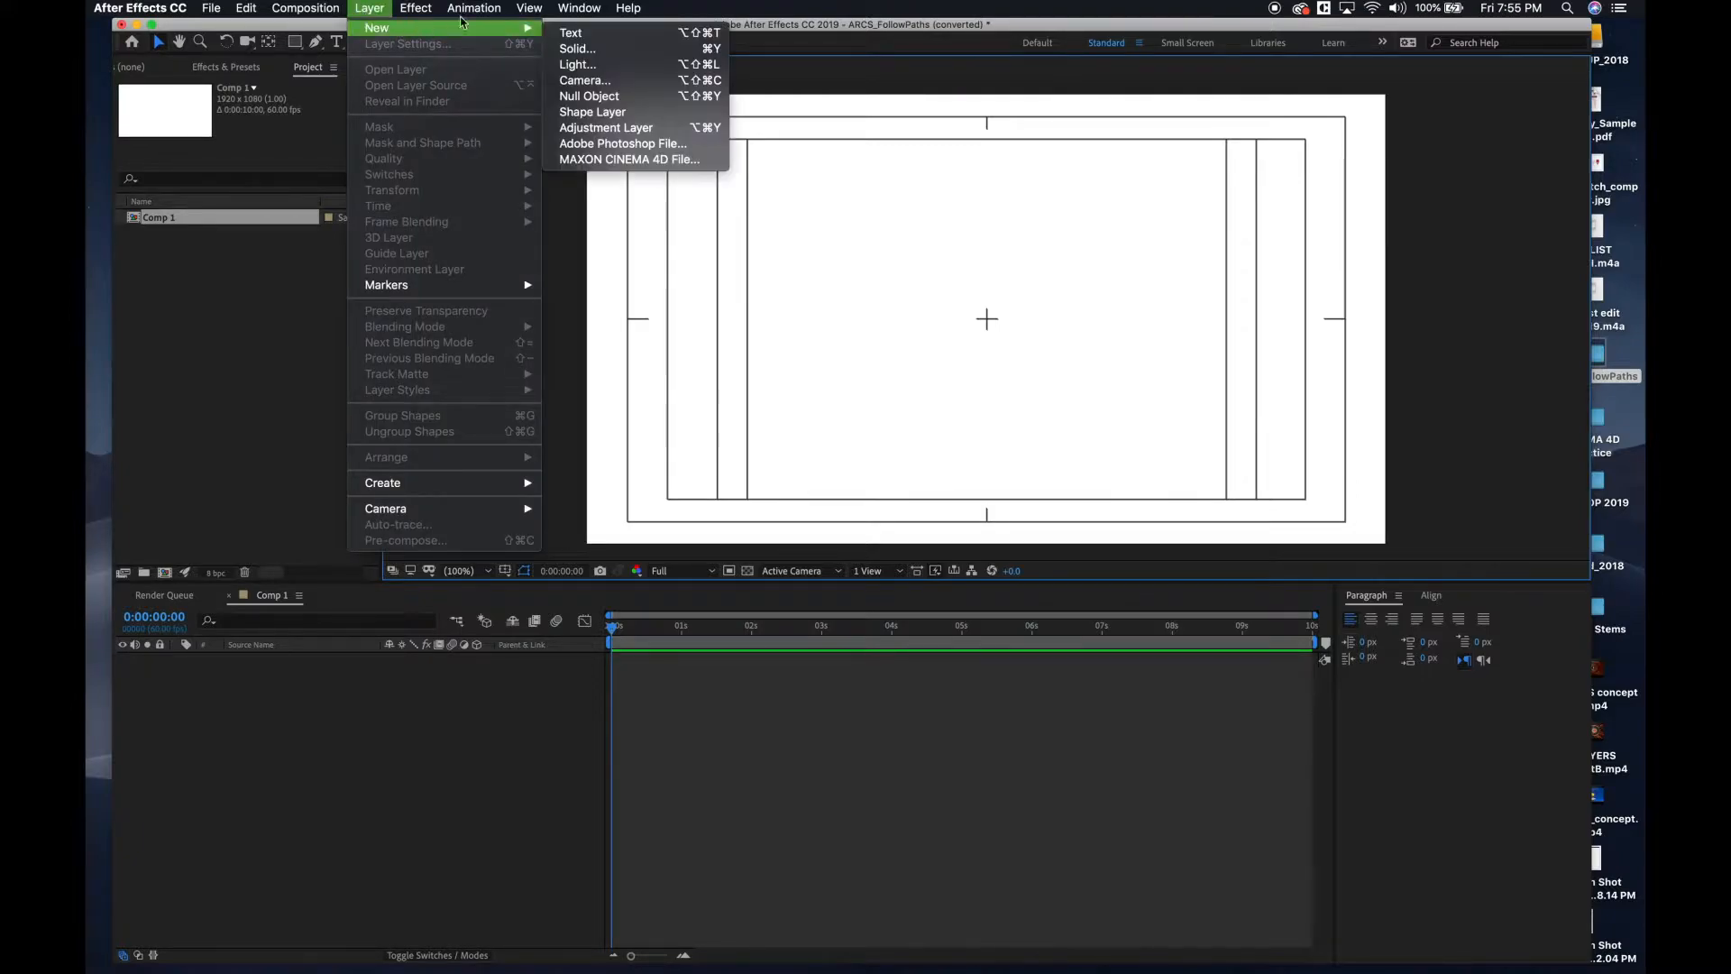
click(572, 49)
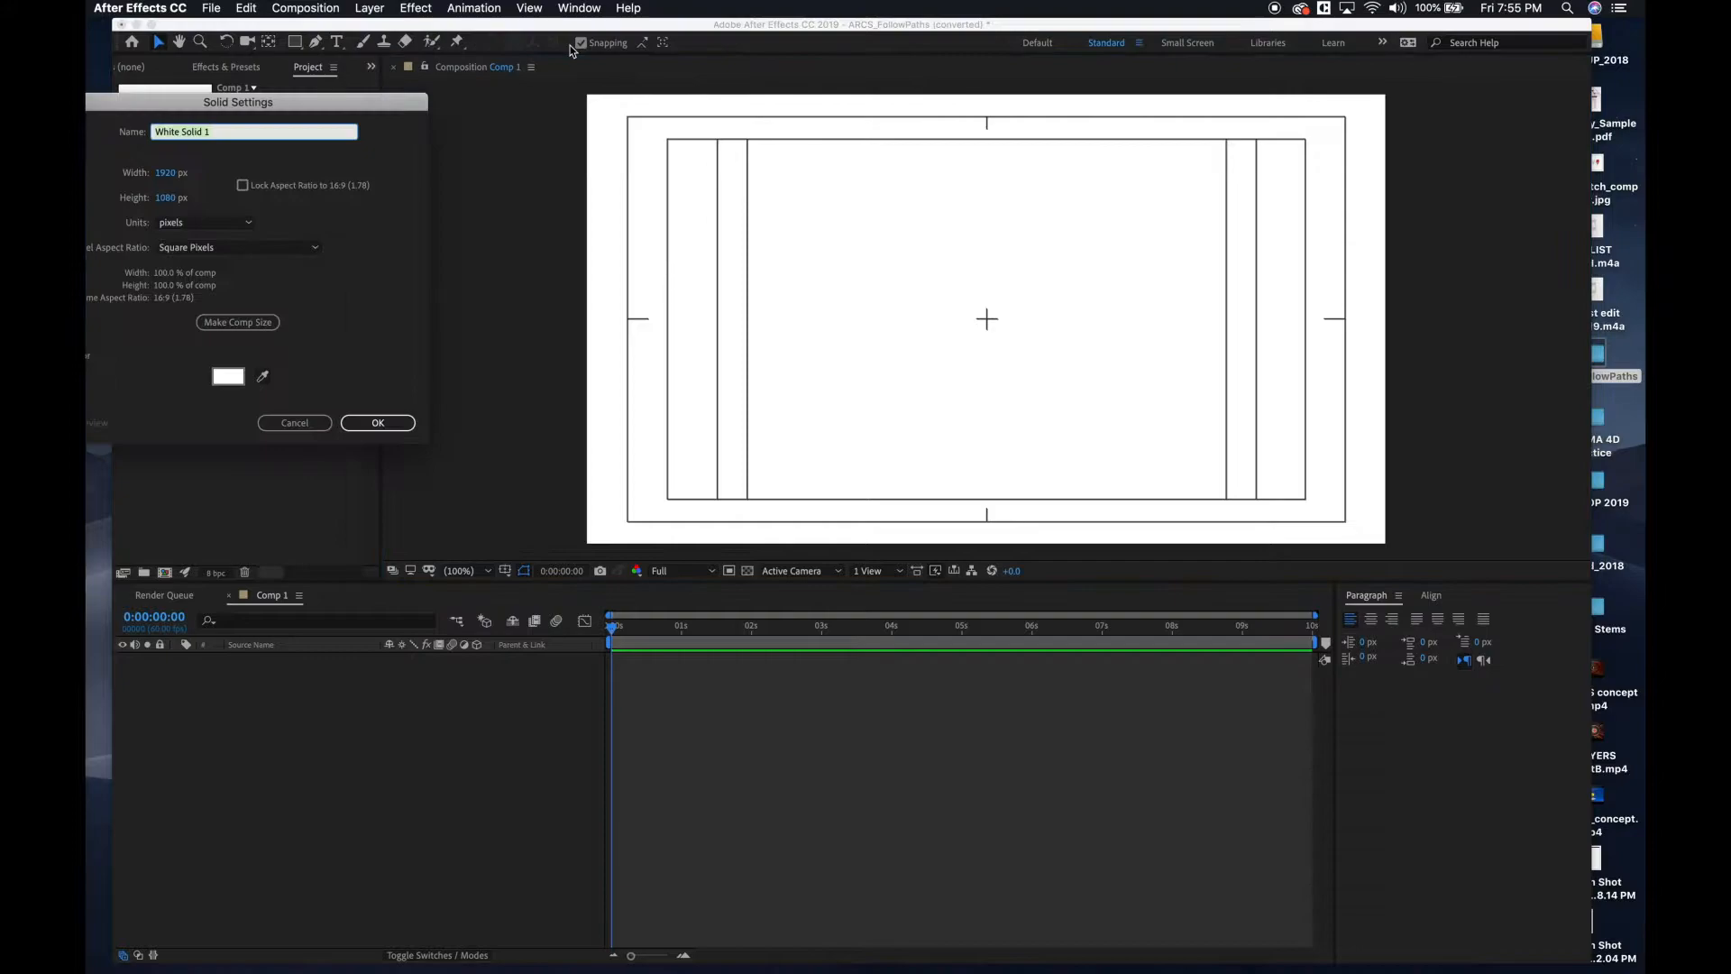
click(378, 424)
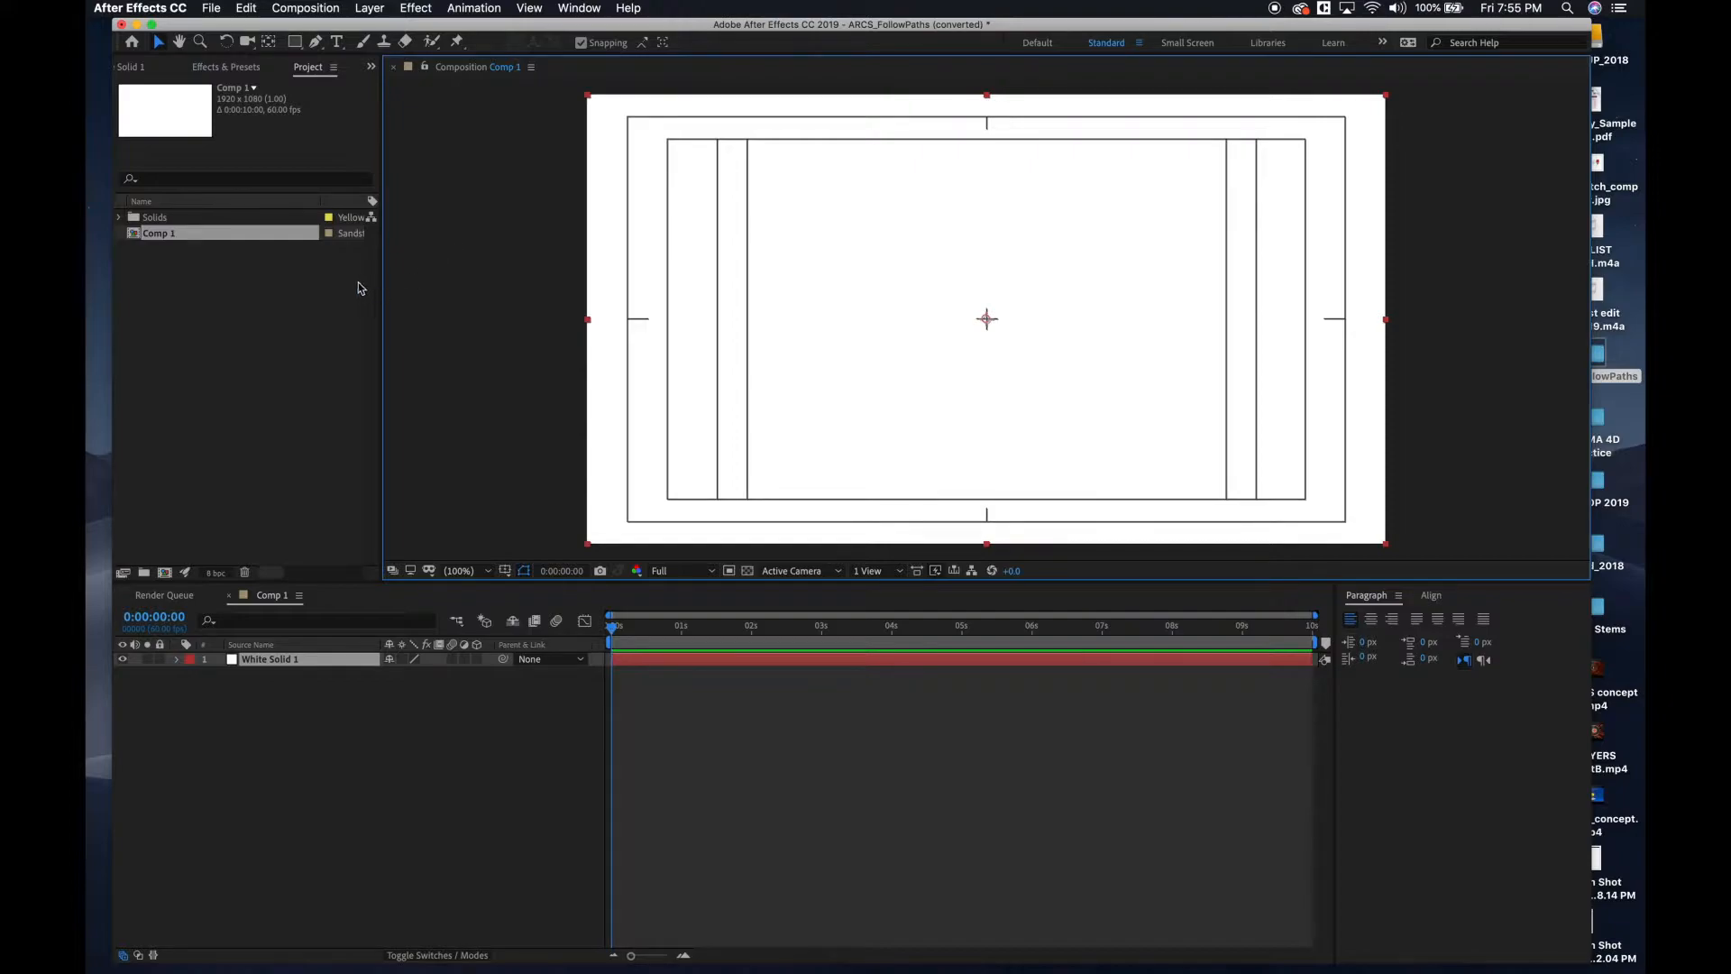
Find the Gradient Ramp effect and apply it to the white solid layer.
click(418, 5)
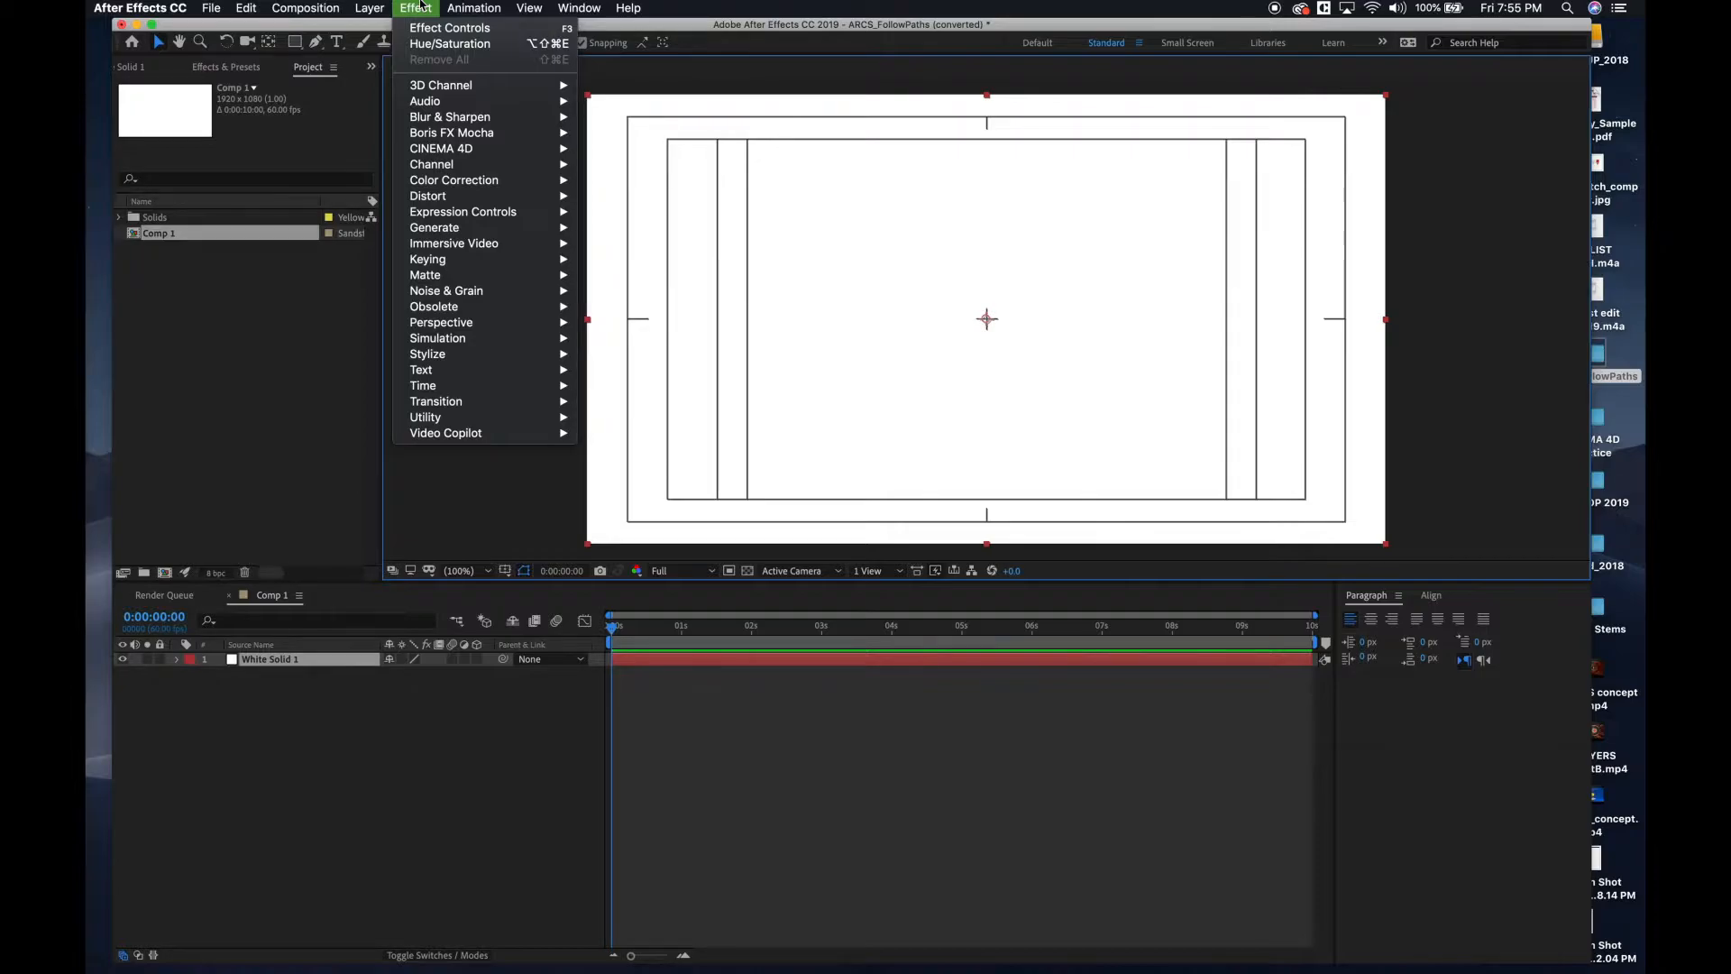
mouse_move(579, 8)
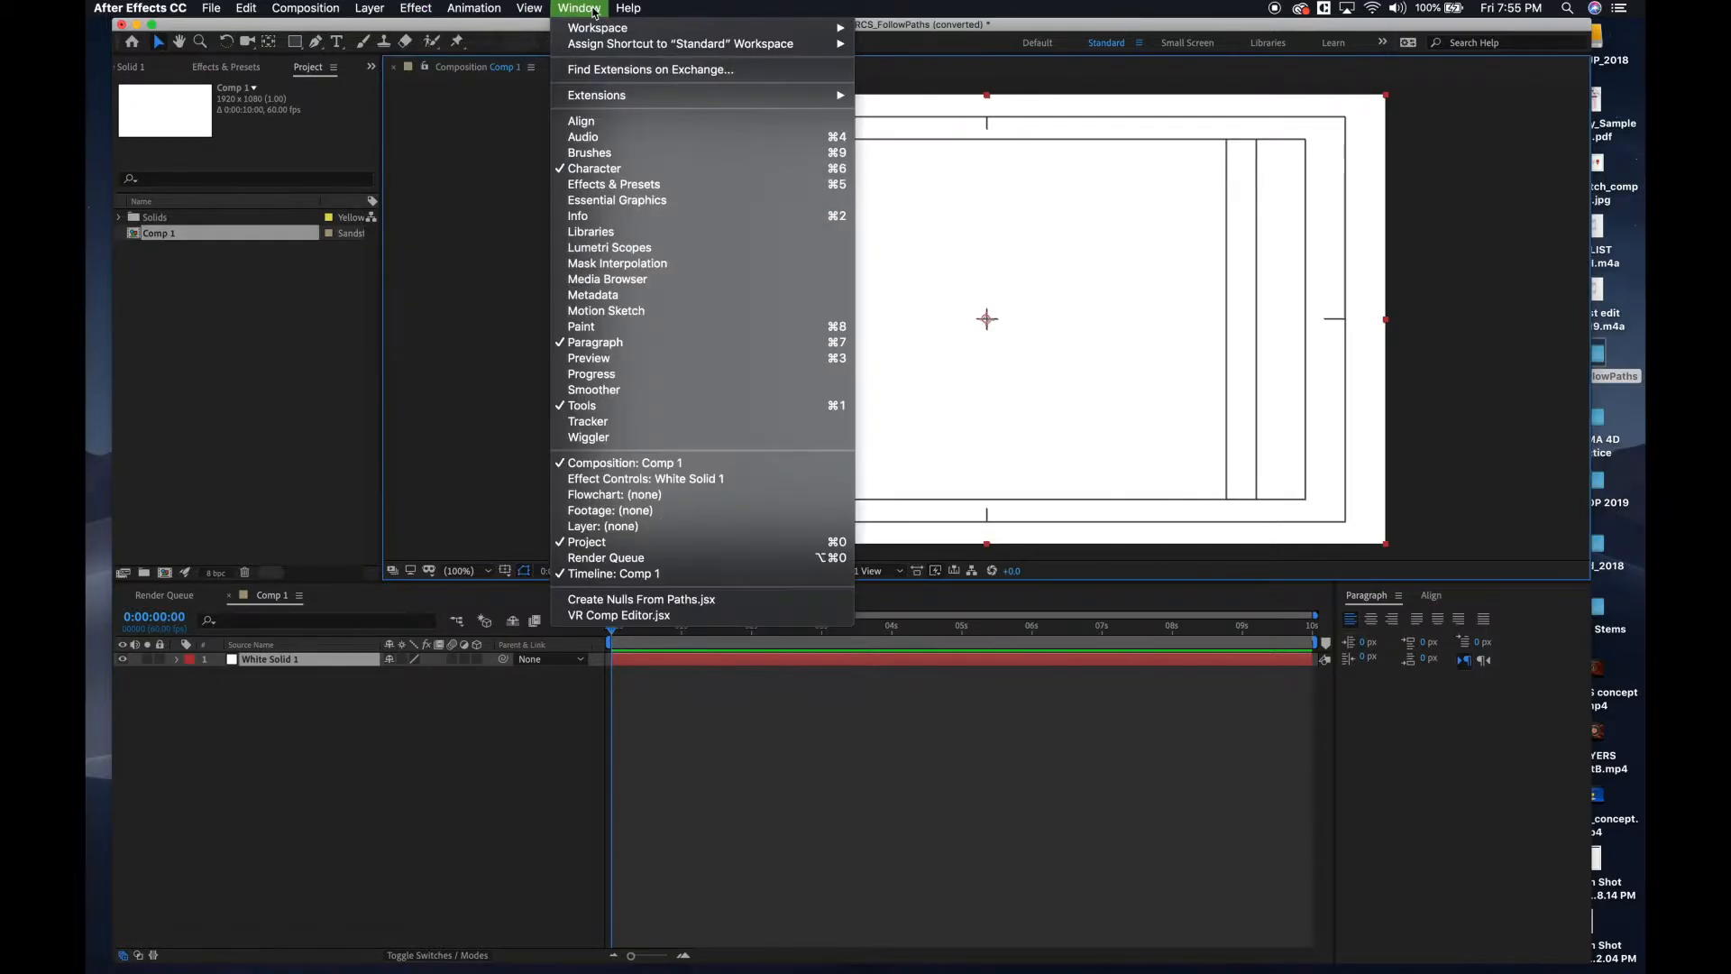
click(606, 184)
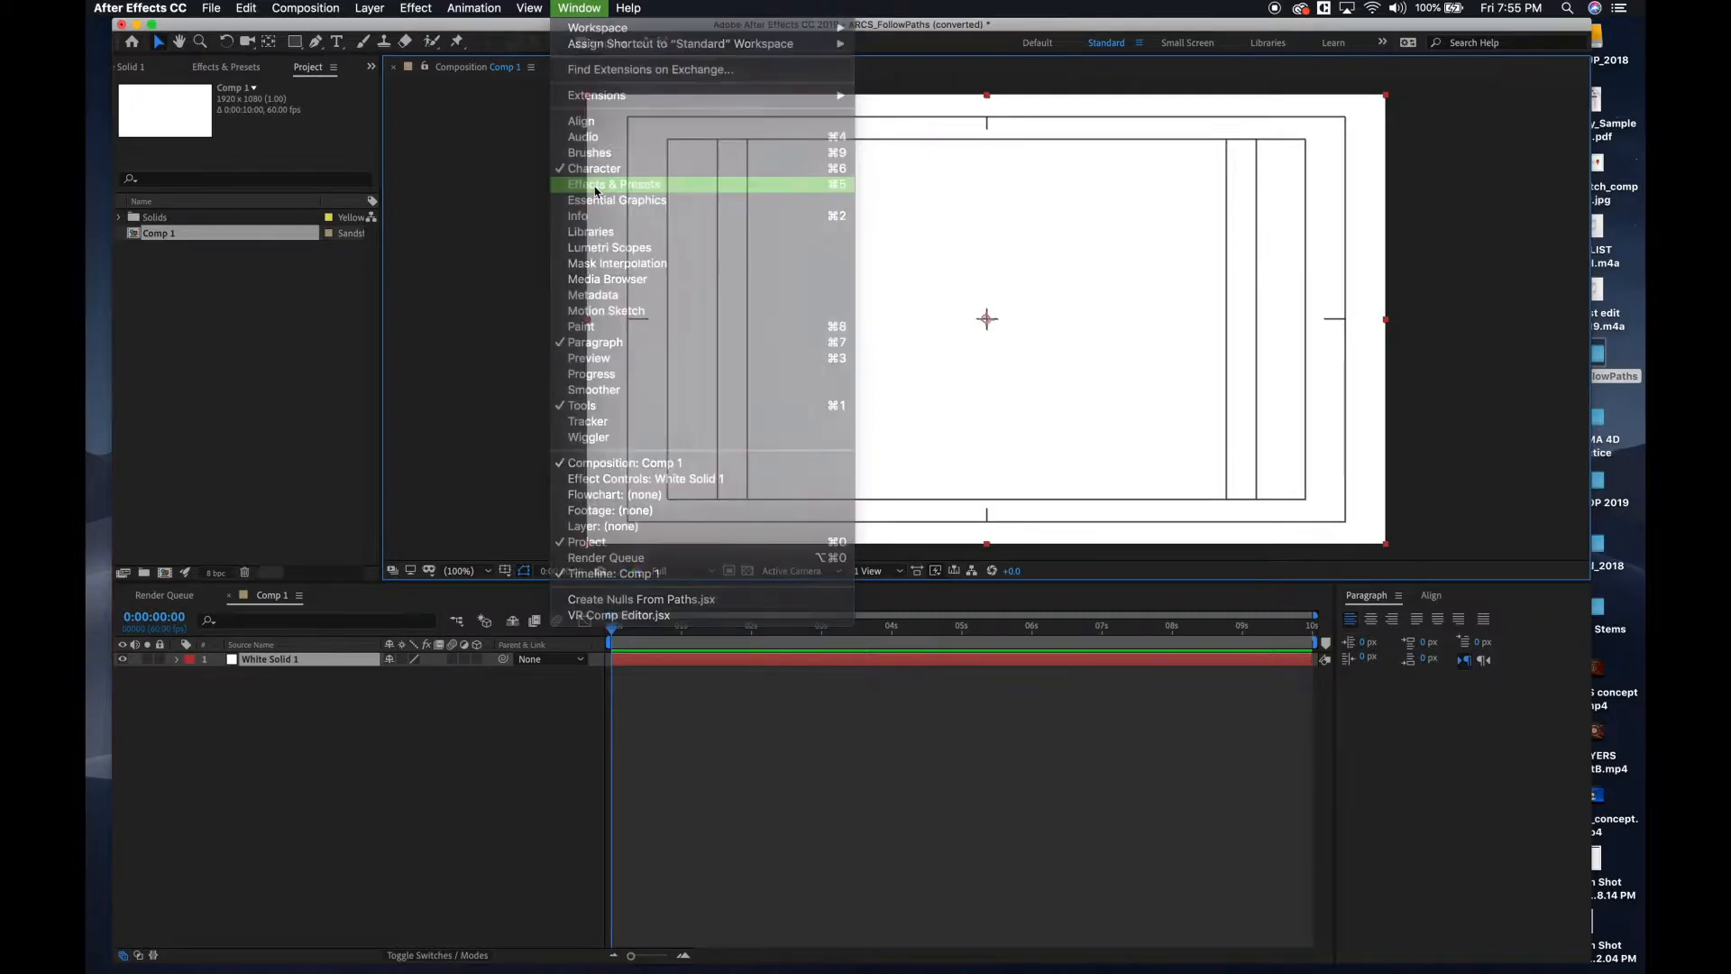
click(180, 90)
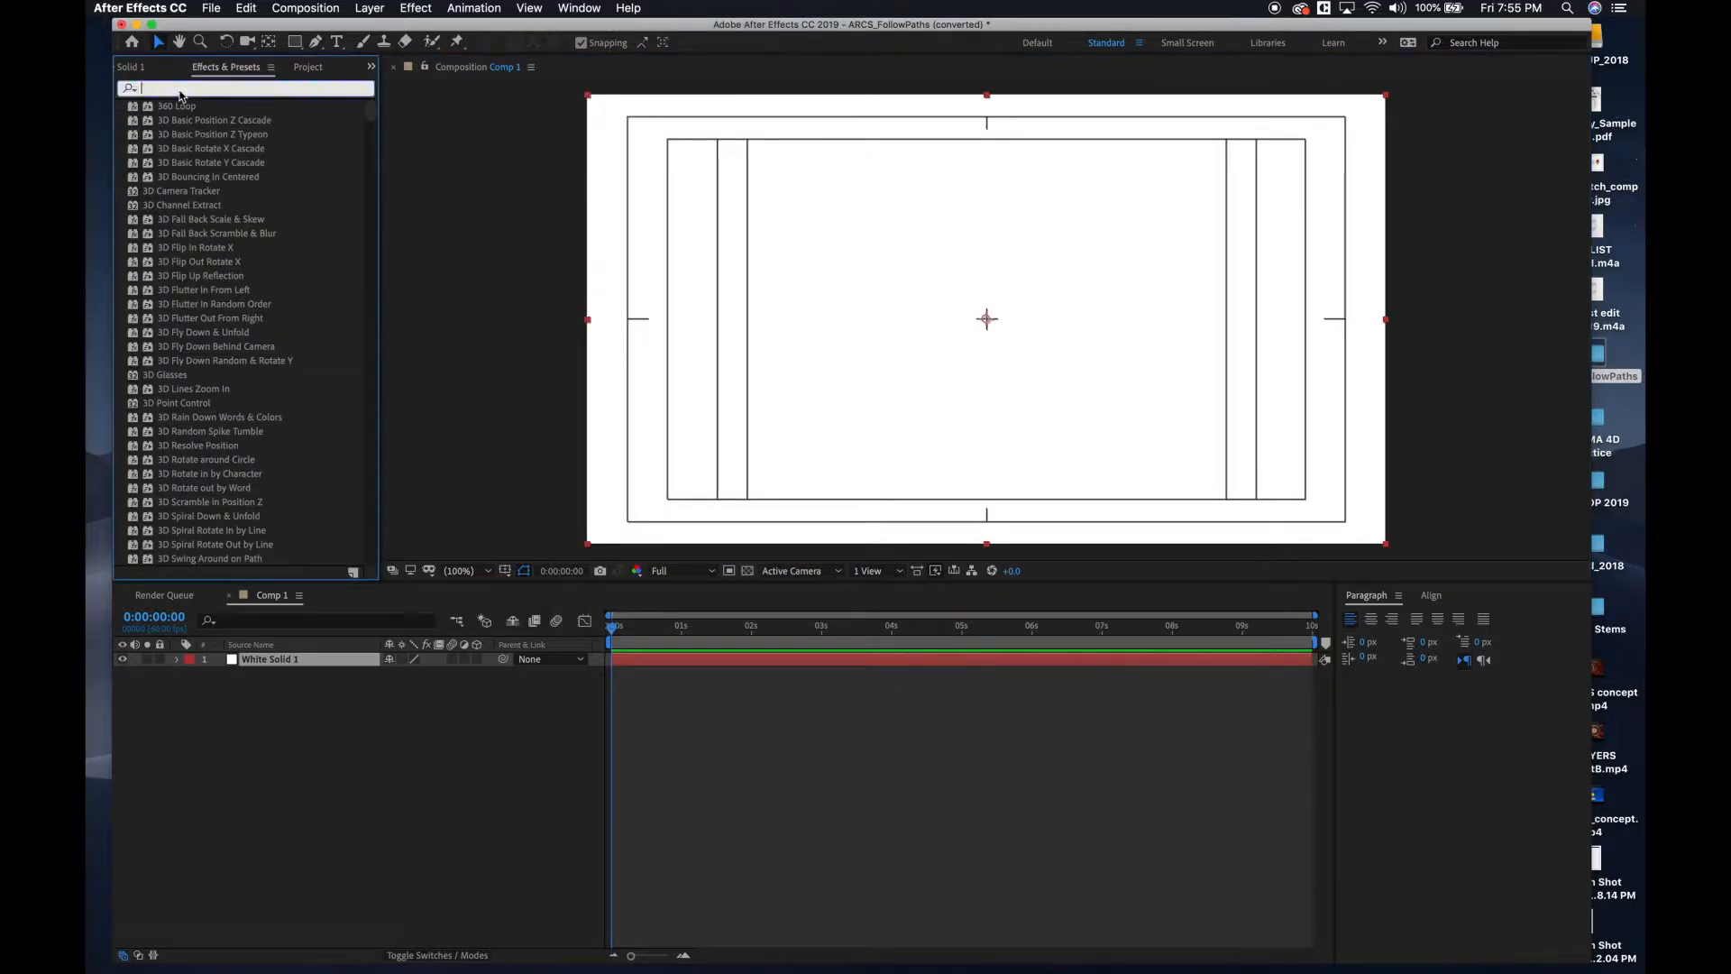
text(ramp)
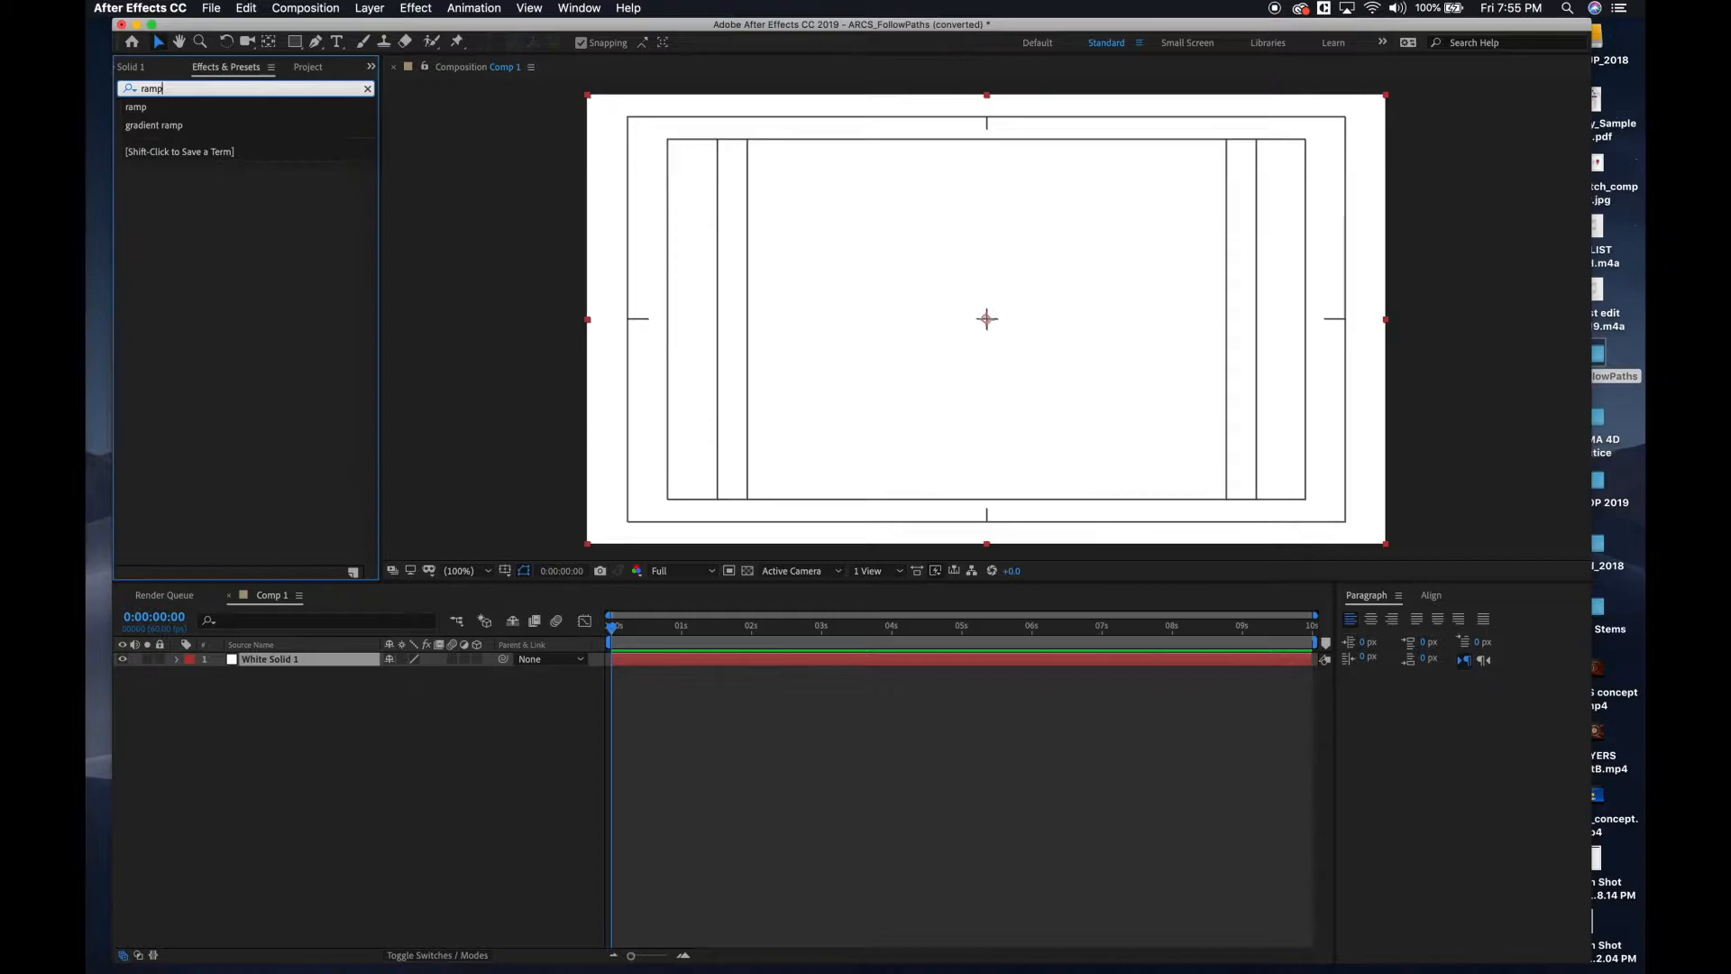
click(157, 127)
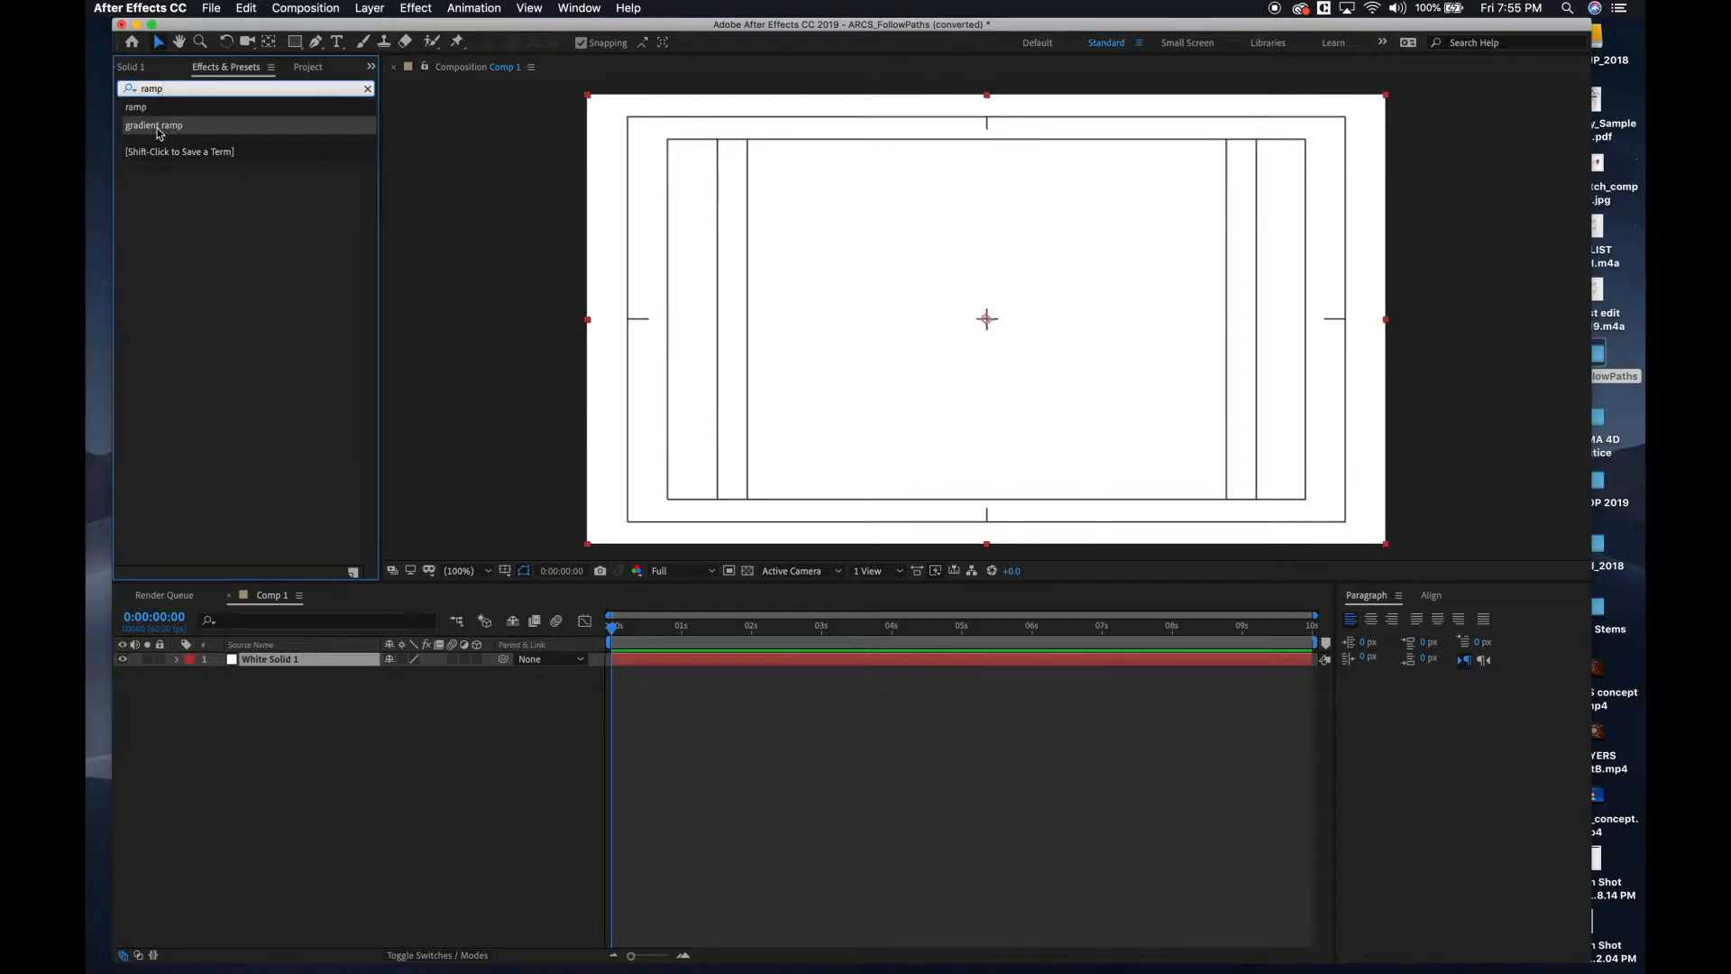
click(156, 127)
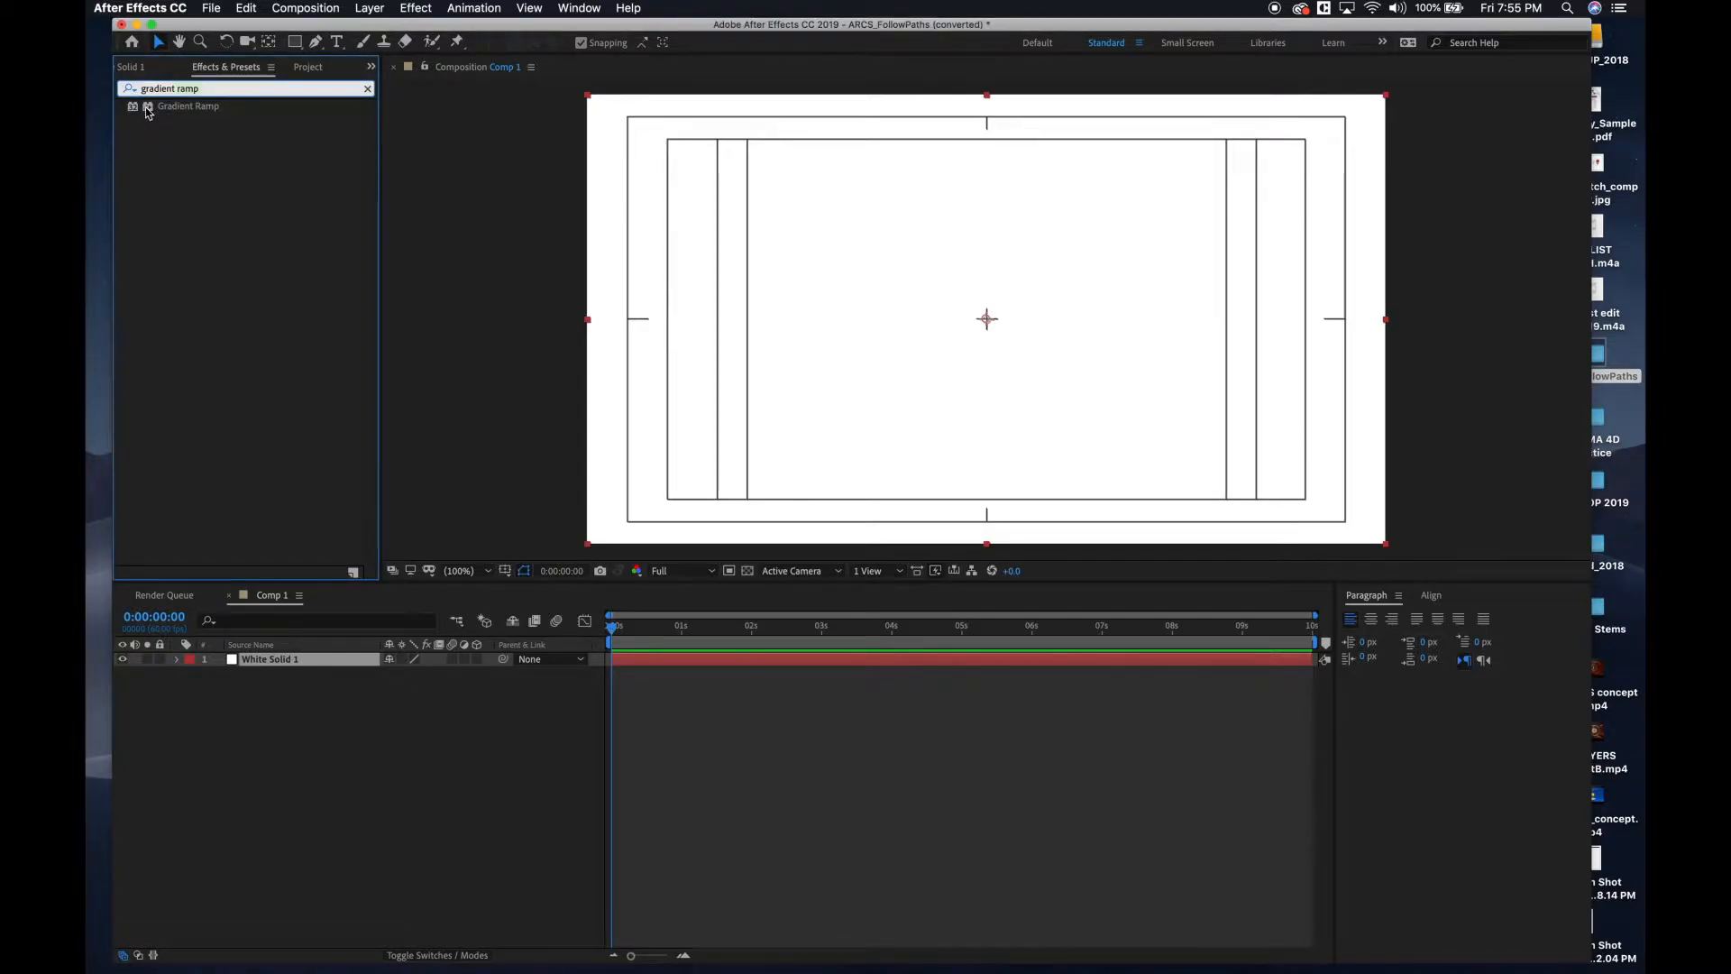
drag(149, 110, 242, 660)
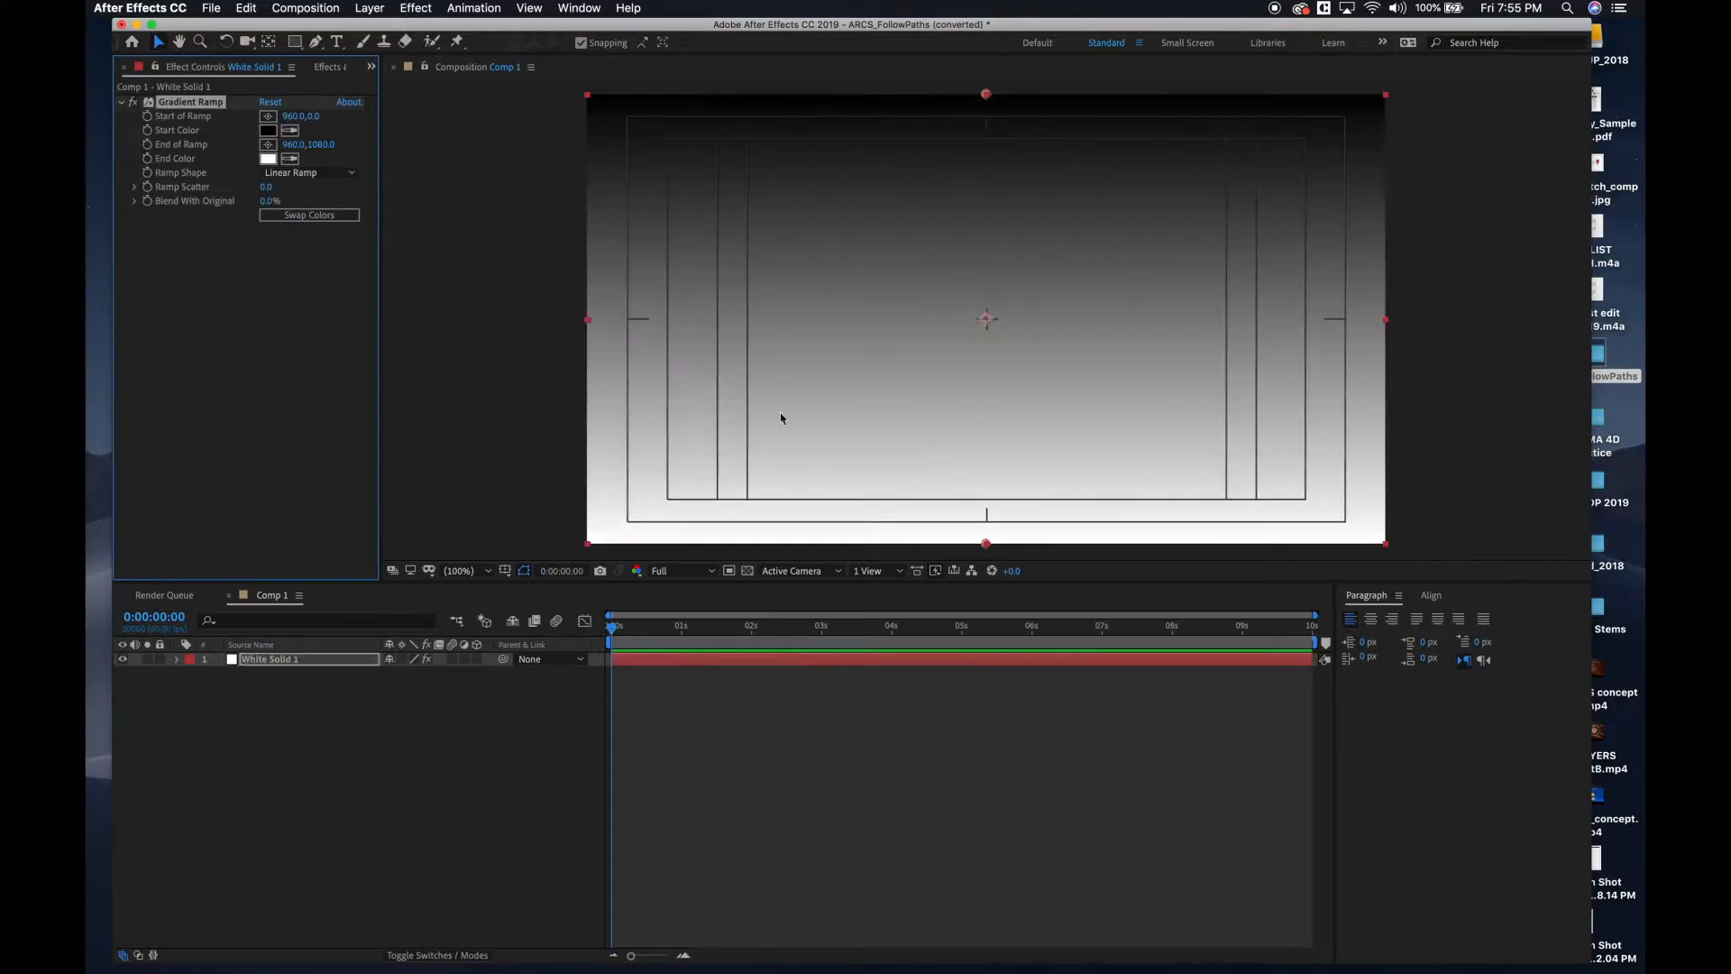
Set the Gradient Ramp's end color to dark teal blue, hex 05374E.
click(268, 160)
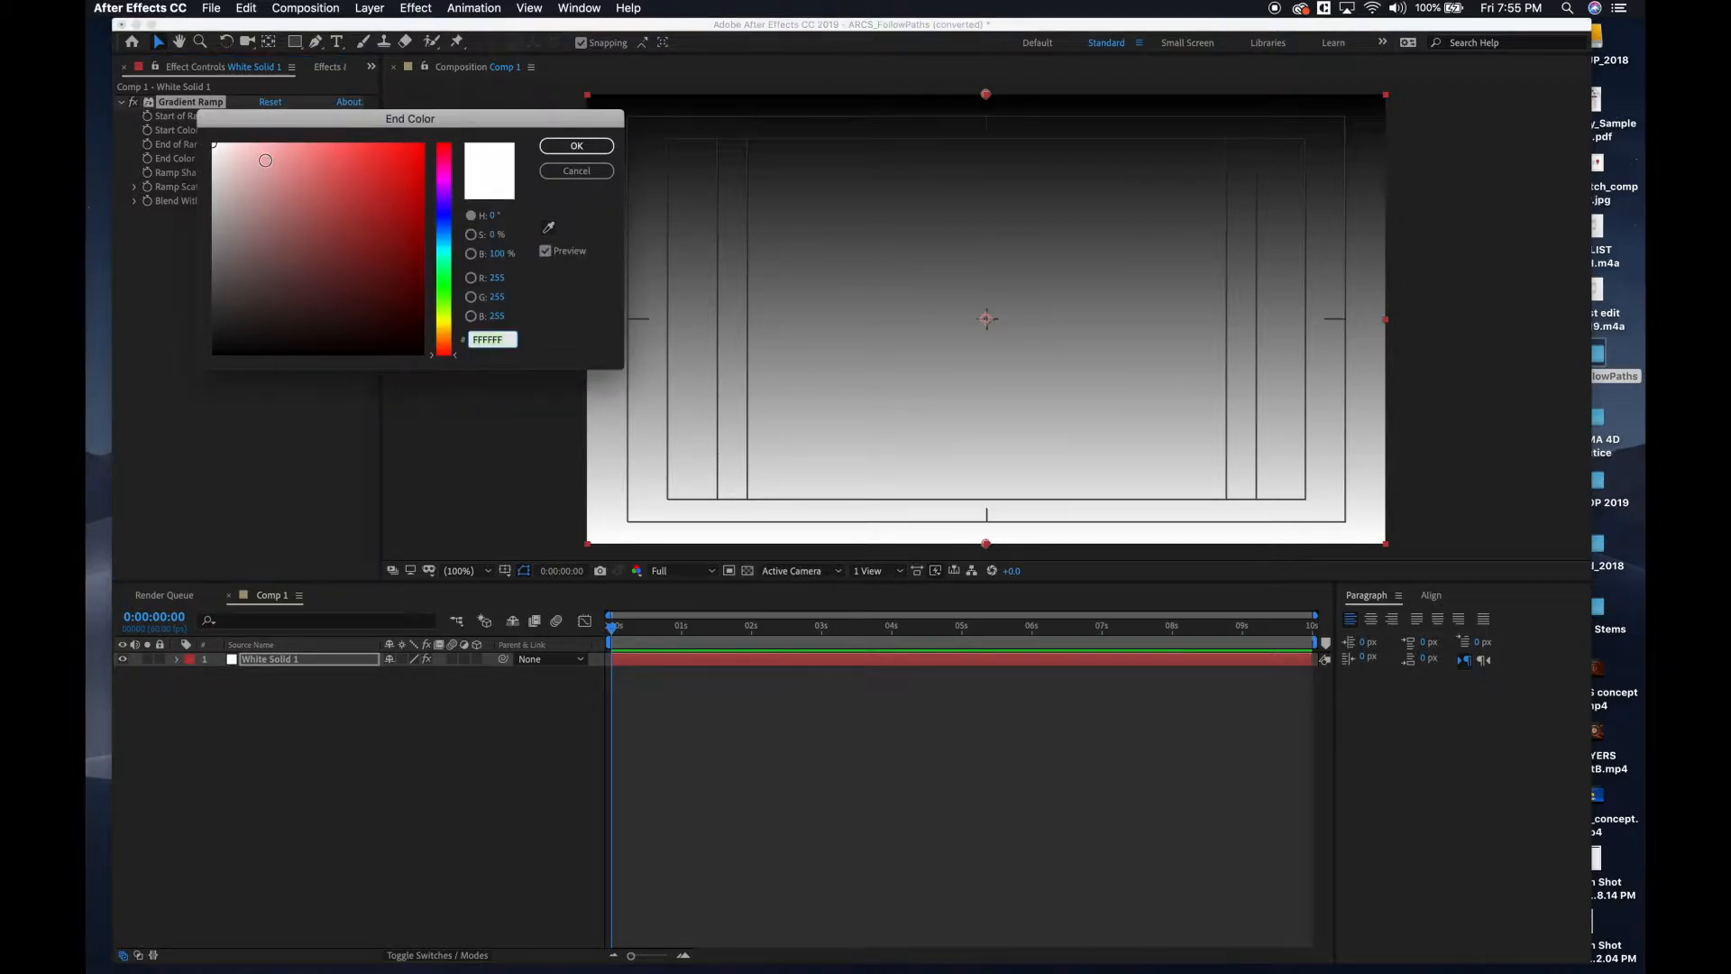
click(444, 246)
click(365, 238)
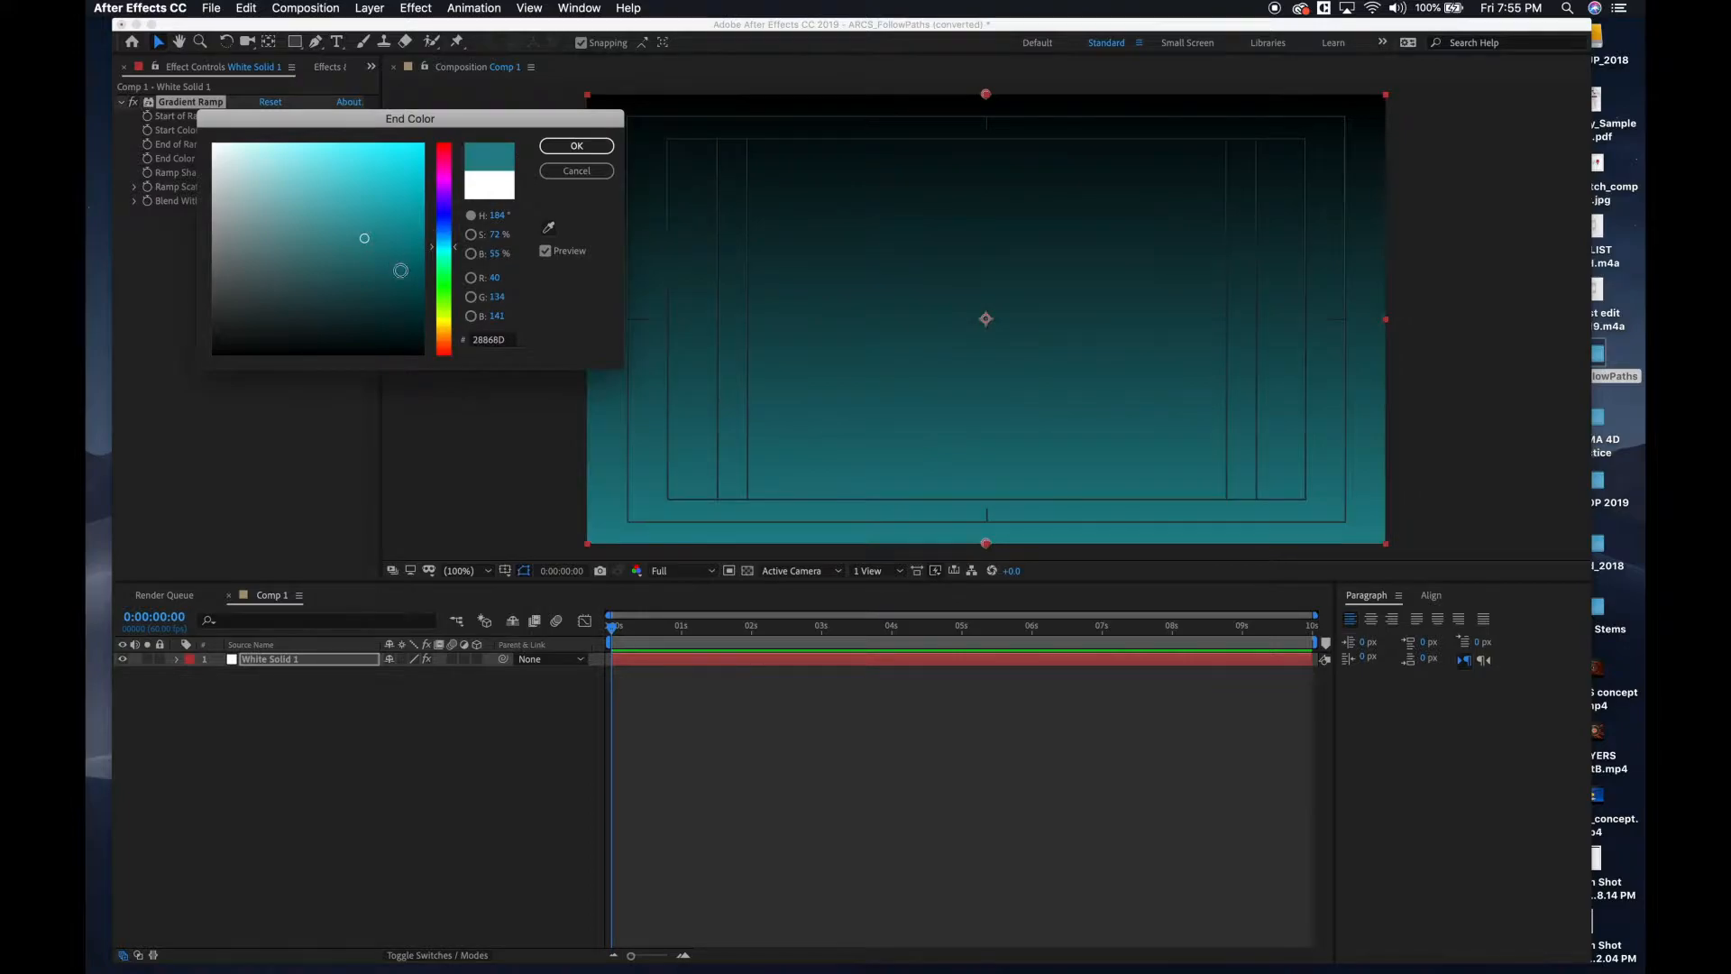
drag(450, 249, 450, 238)
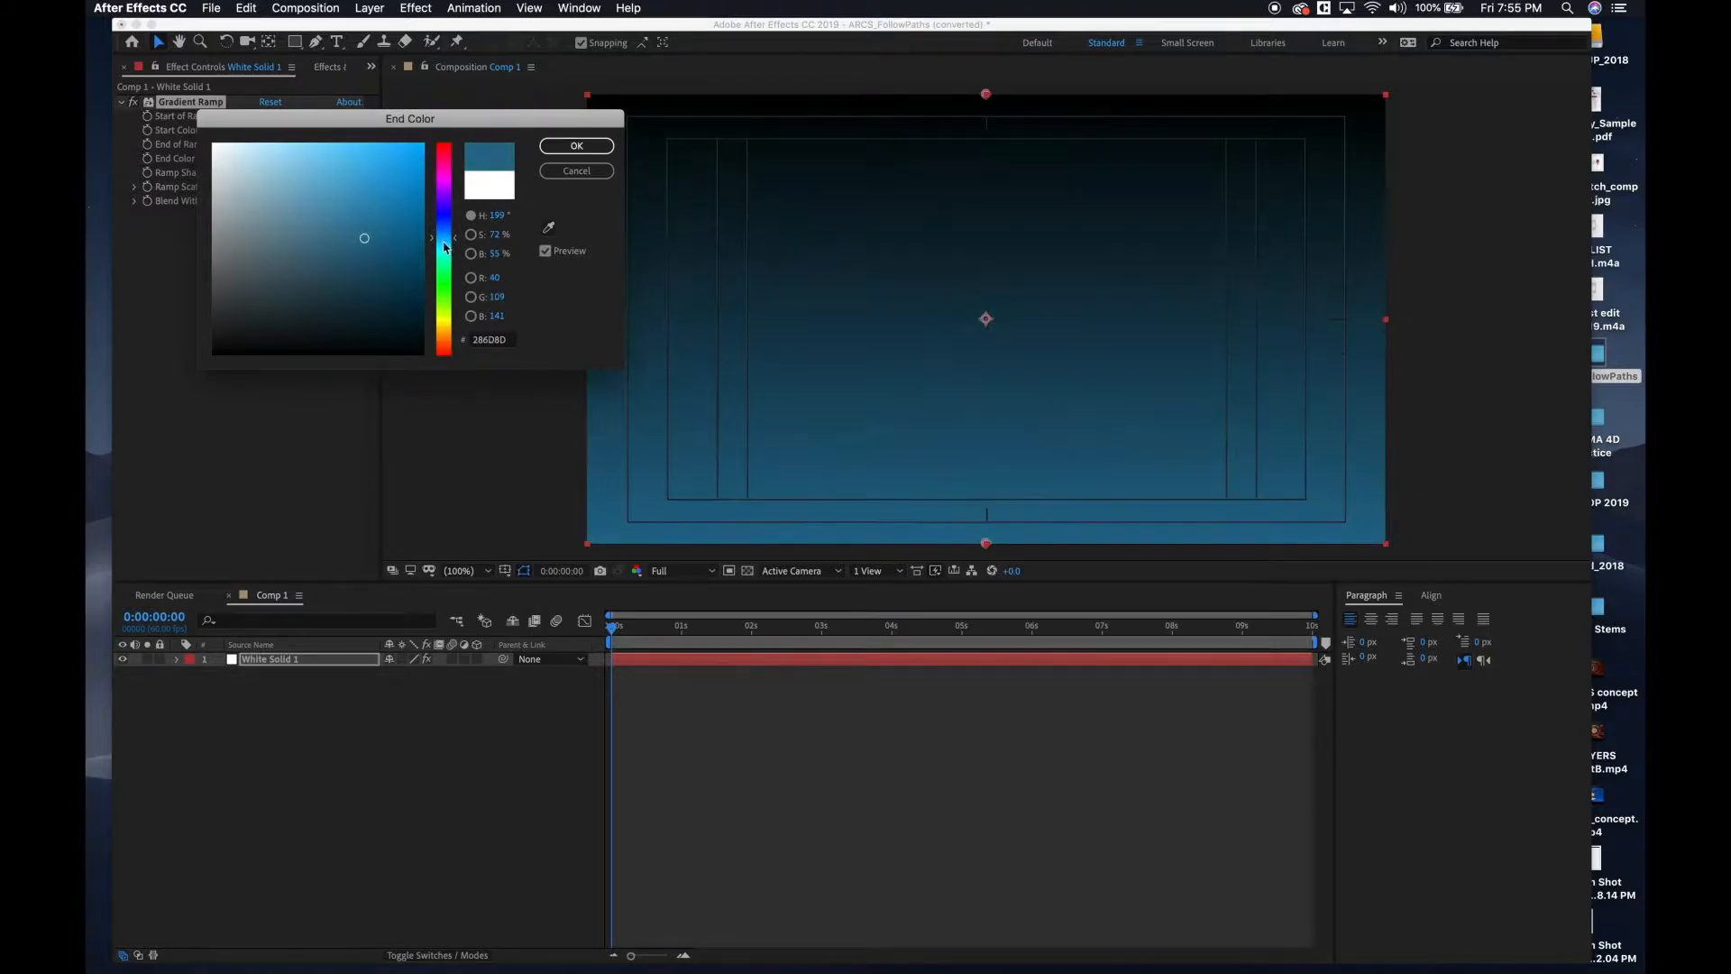
click(410, 289)
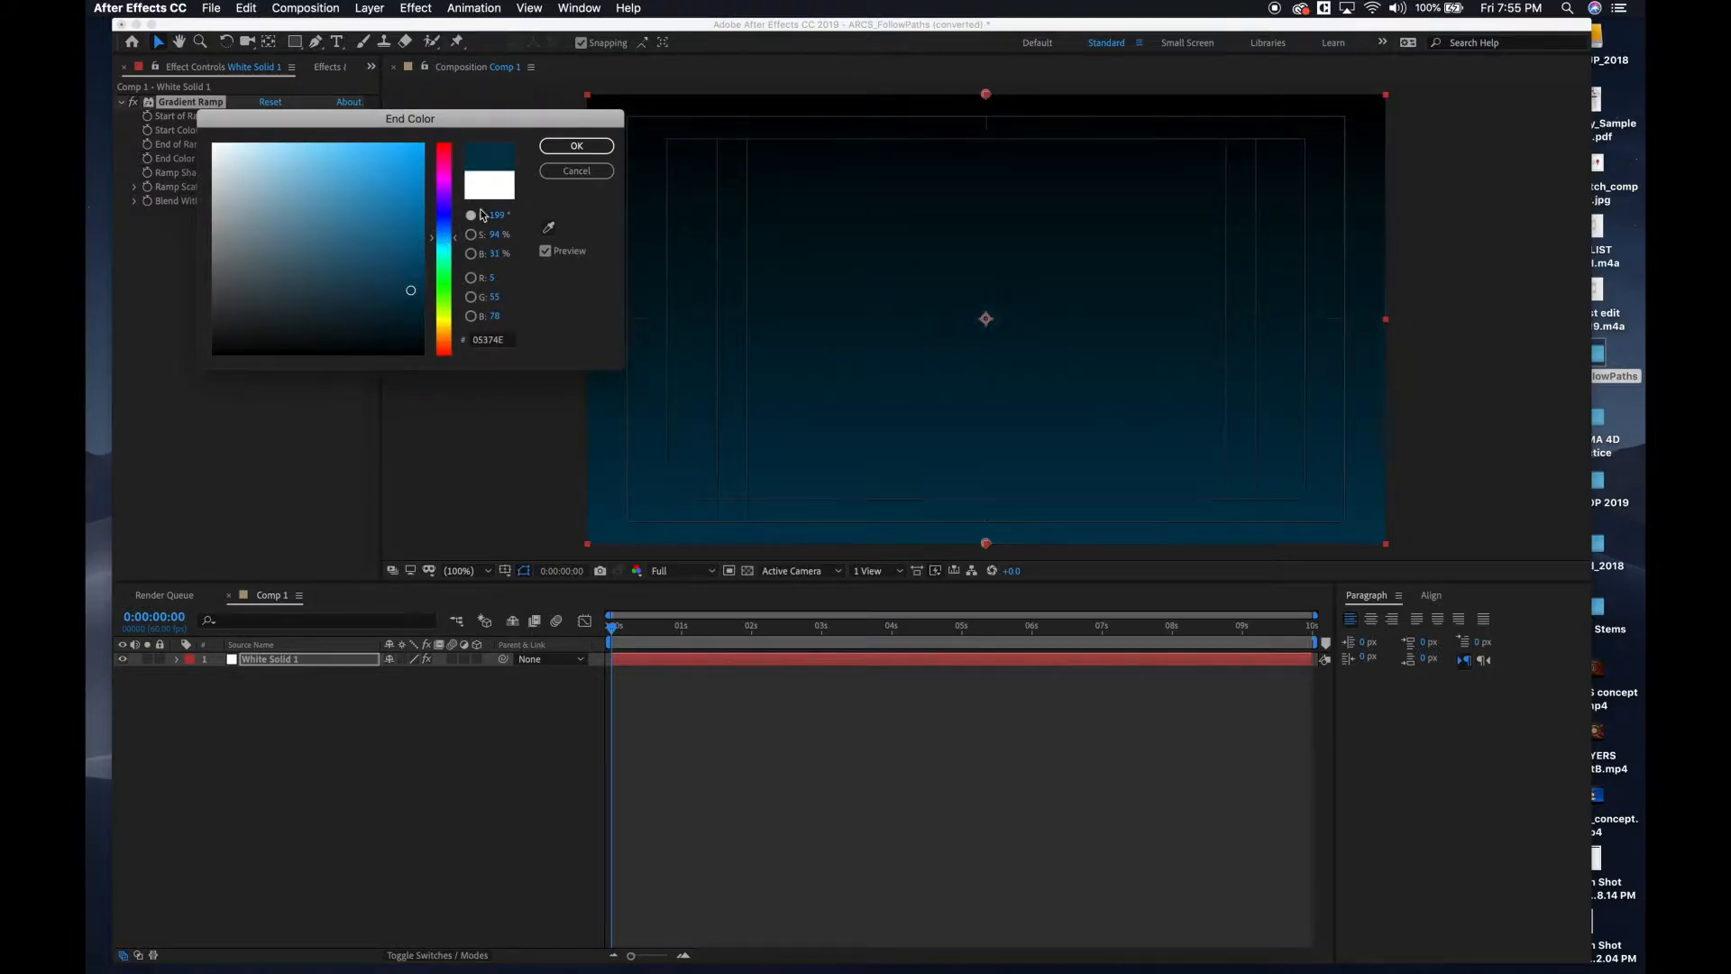
click(576, 146)
Set the Gradient Ramp's start color to dark navy blue, hex 00183A.
click(267, 130)
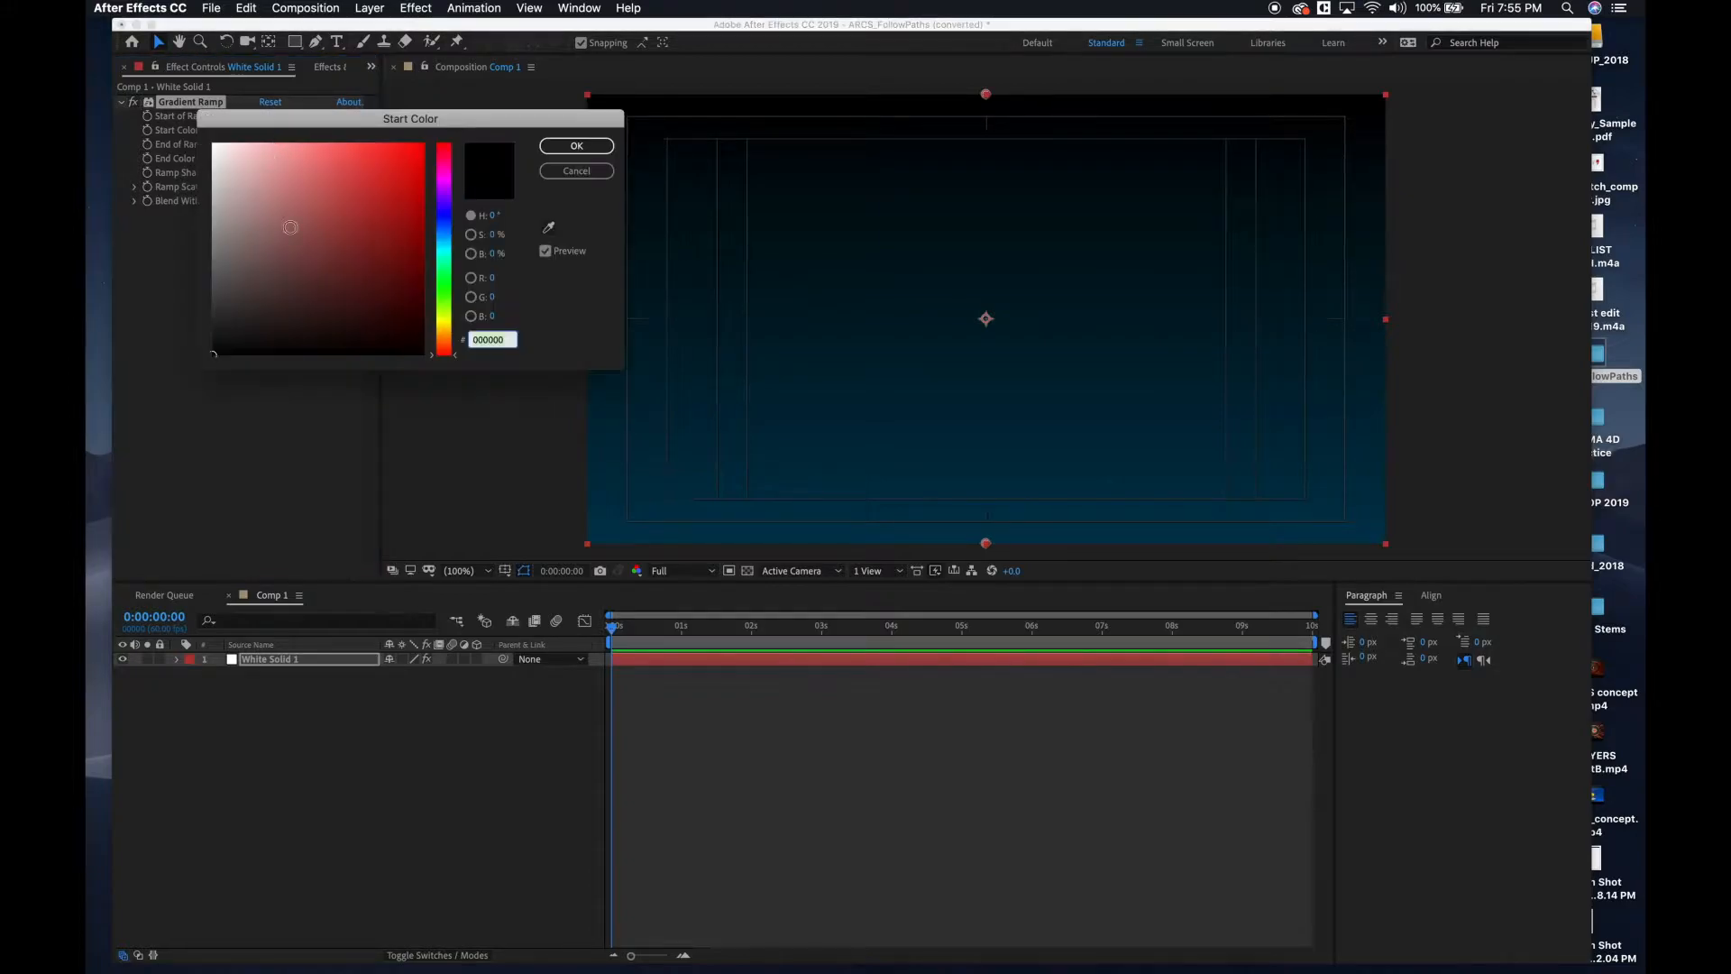
click(444, 231)
click(423, 157)
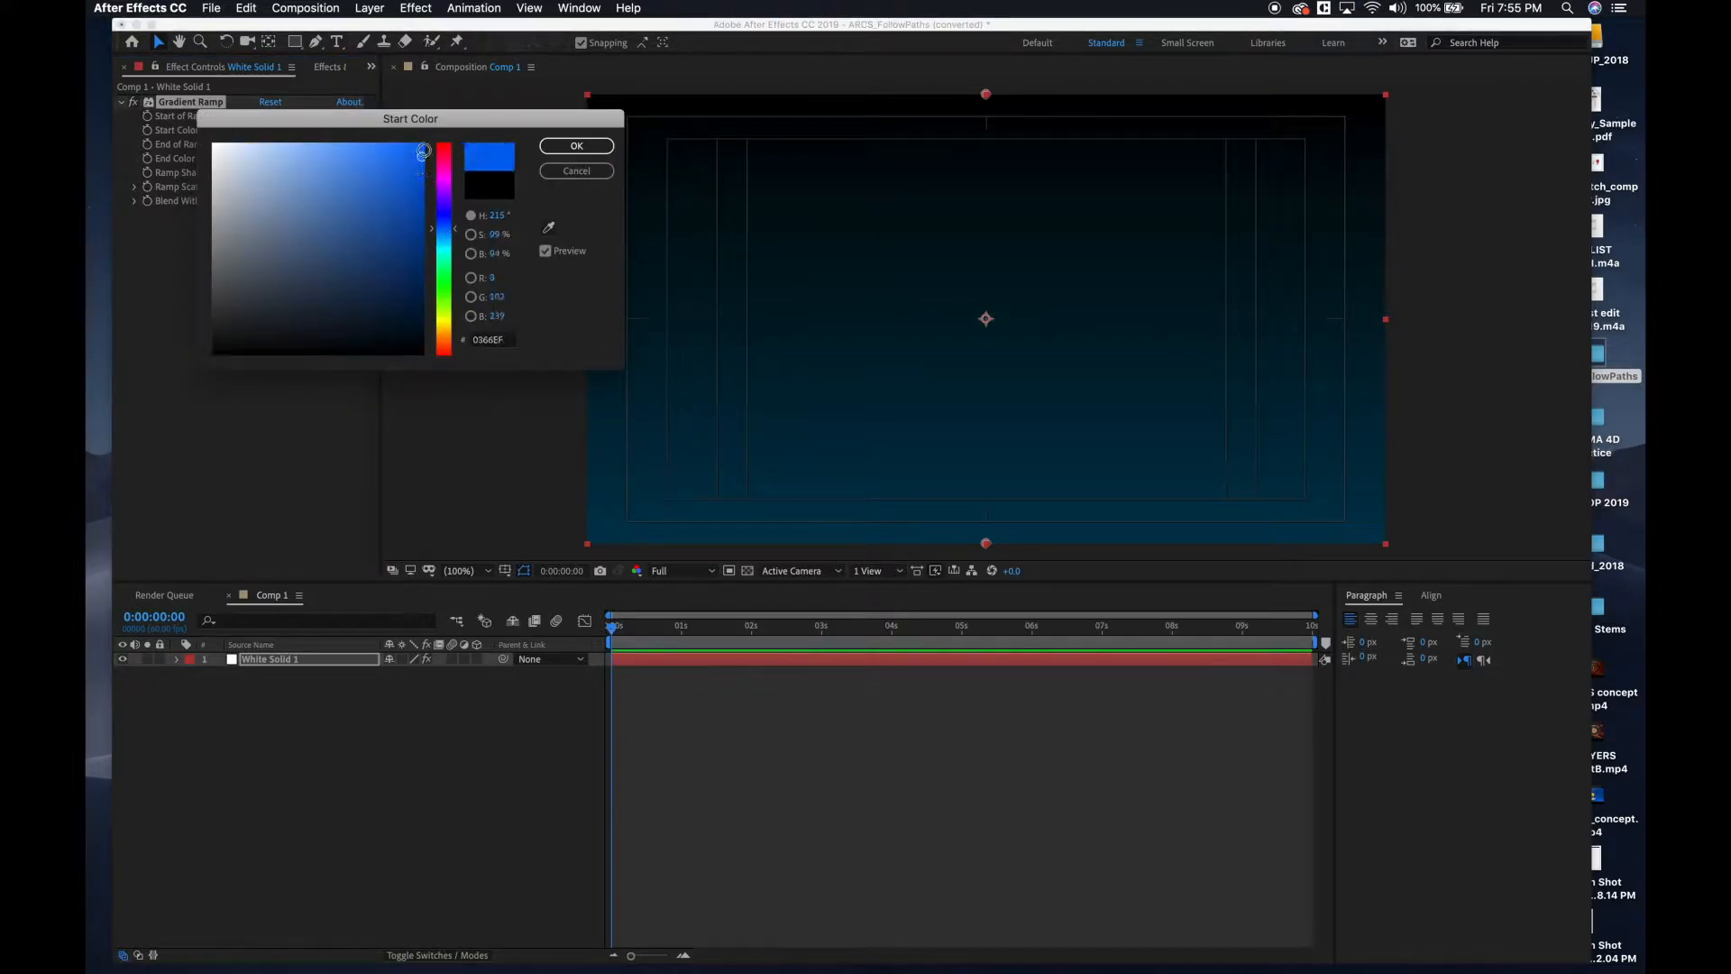
drag(429, 171, 426, 306)
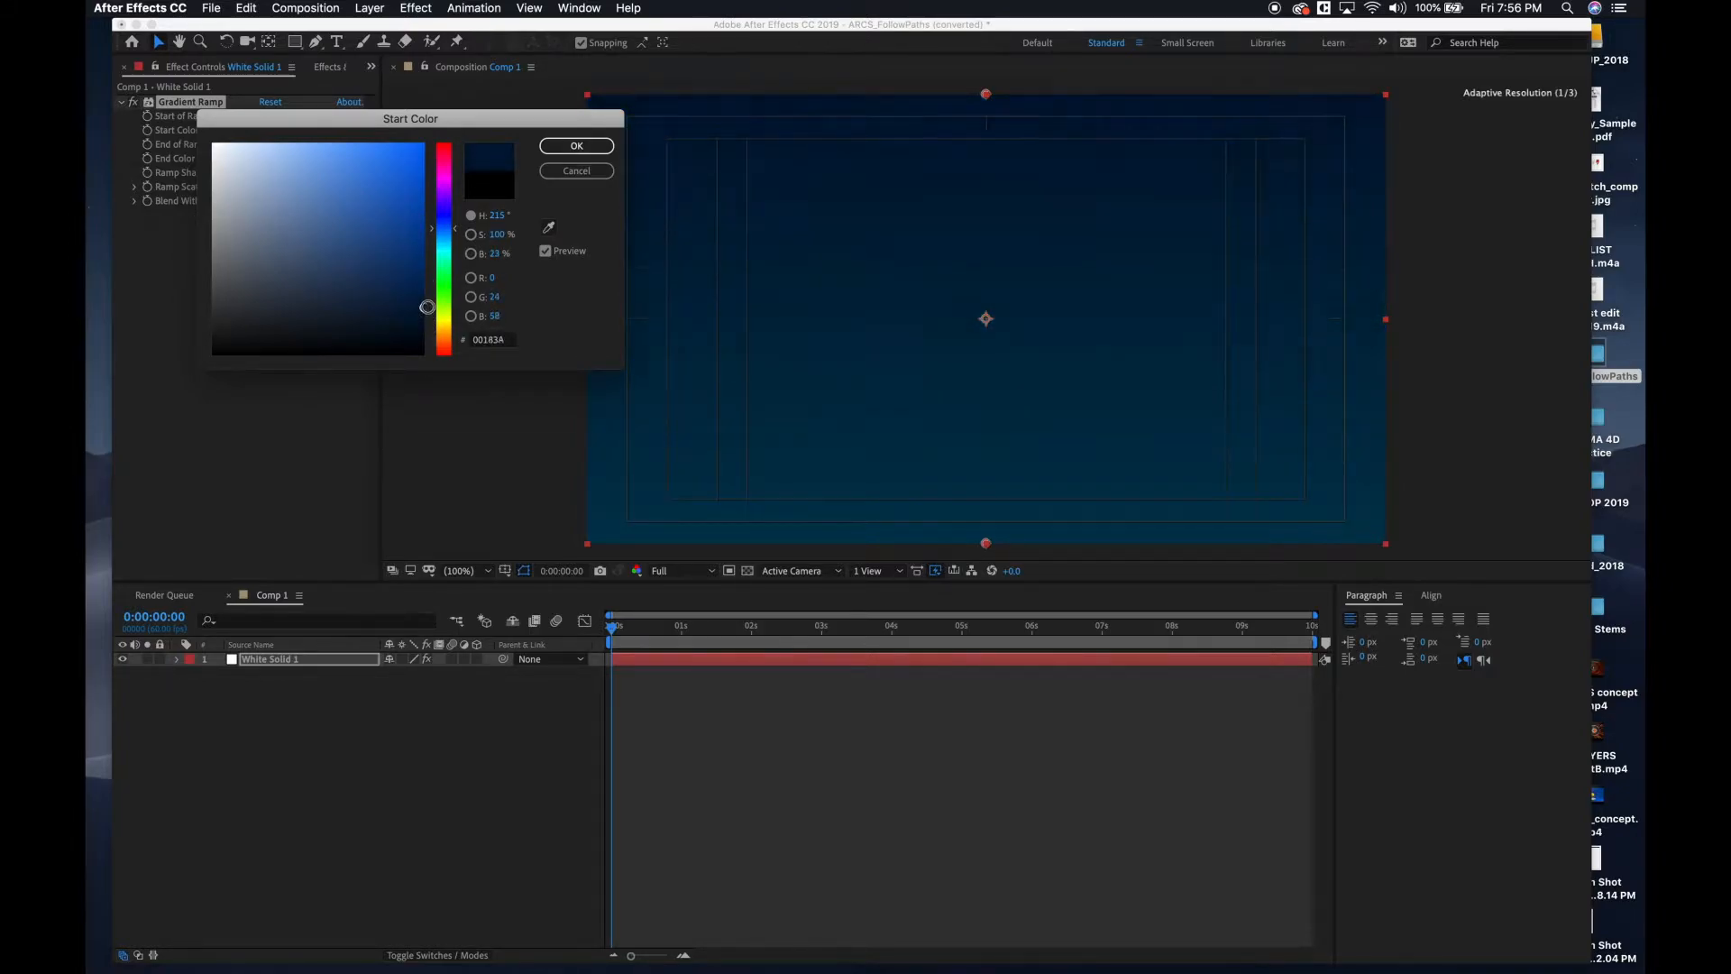
click(578, 145)
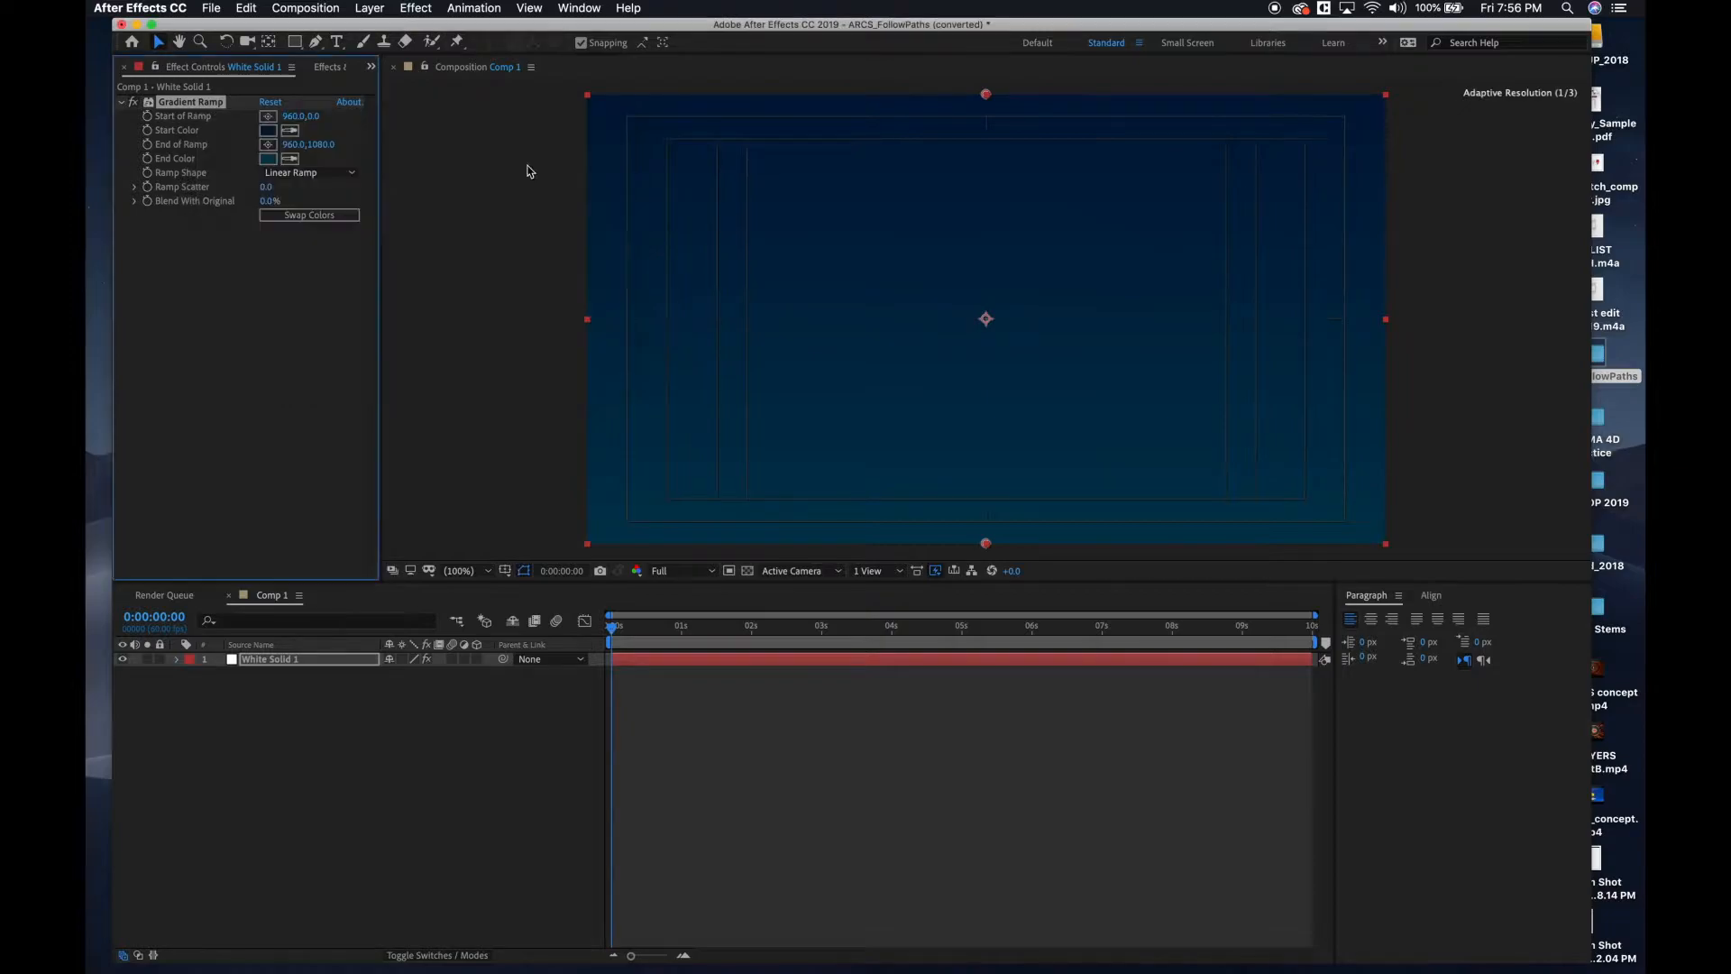
Rename the white solid layer bkgd and lock it, and collapse its Gradient Ramp settings.
click(435, 691)
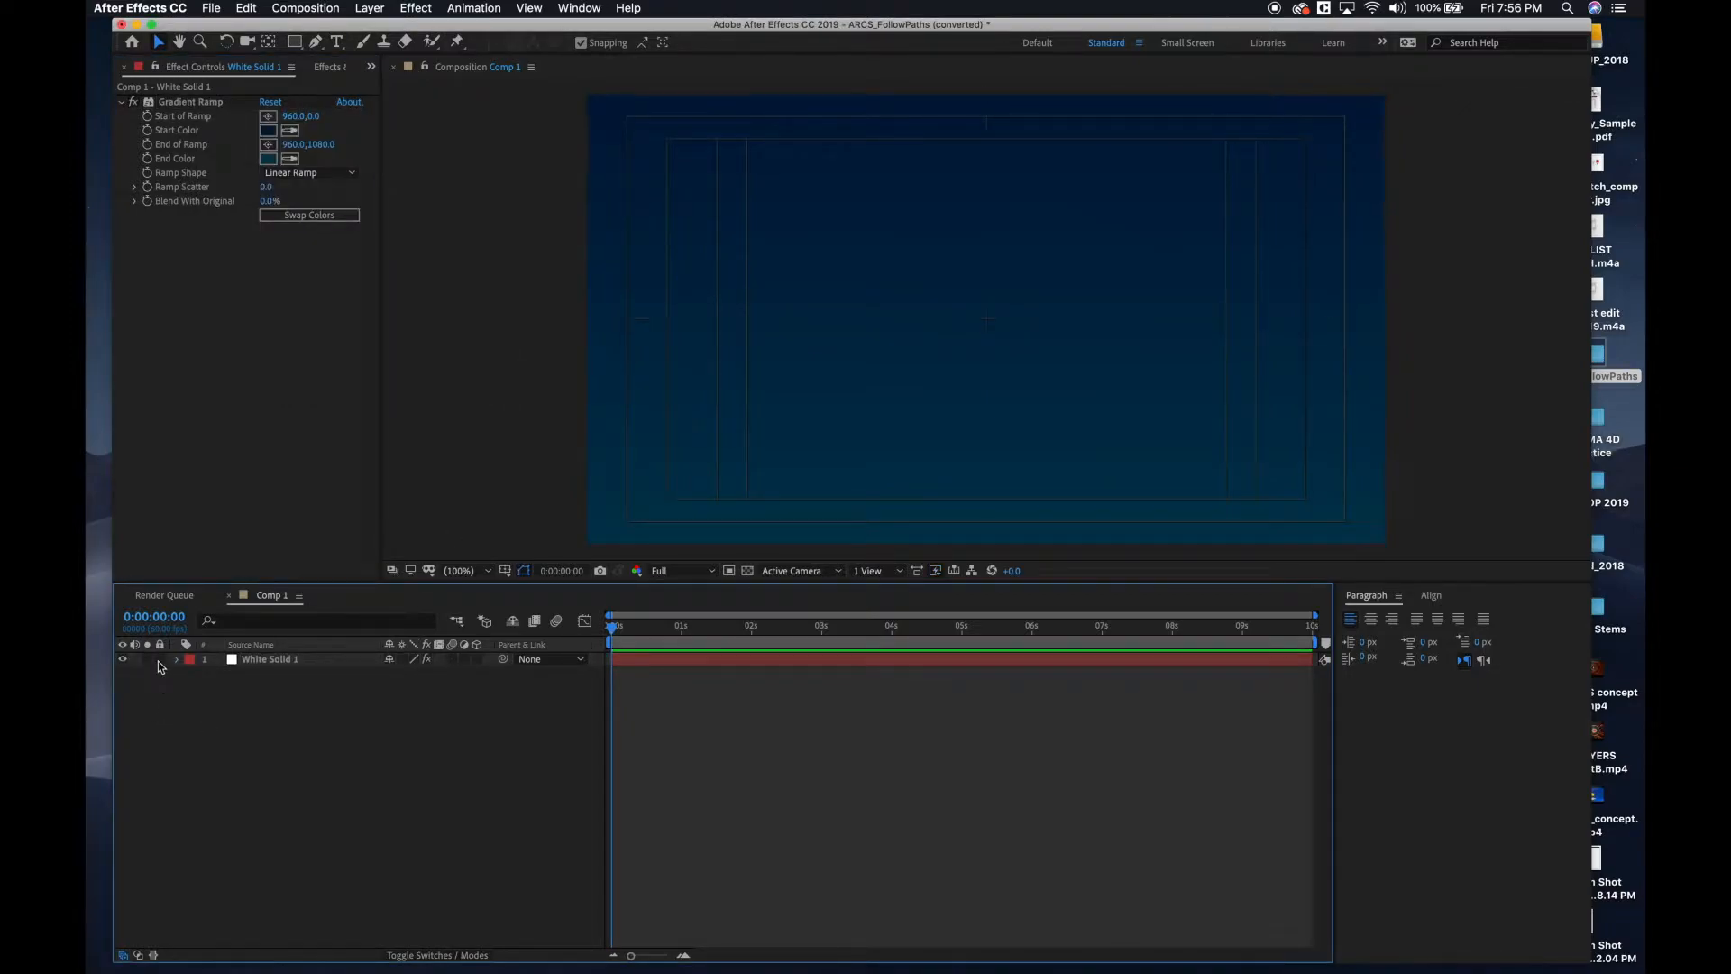
click(262, 662)
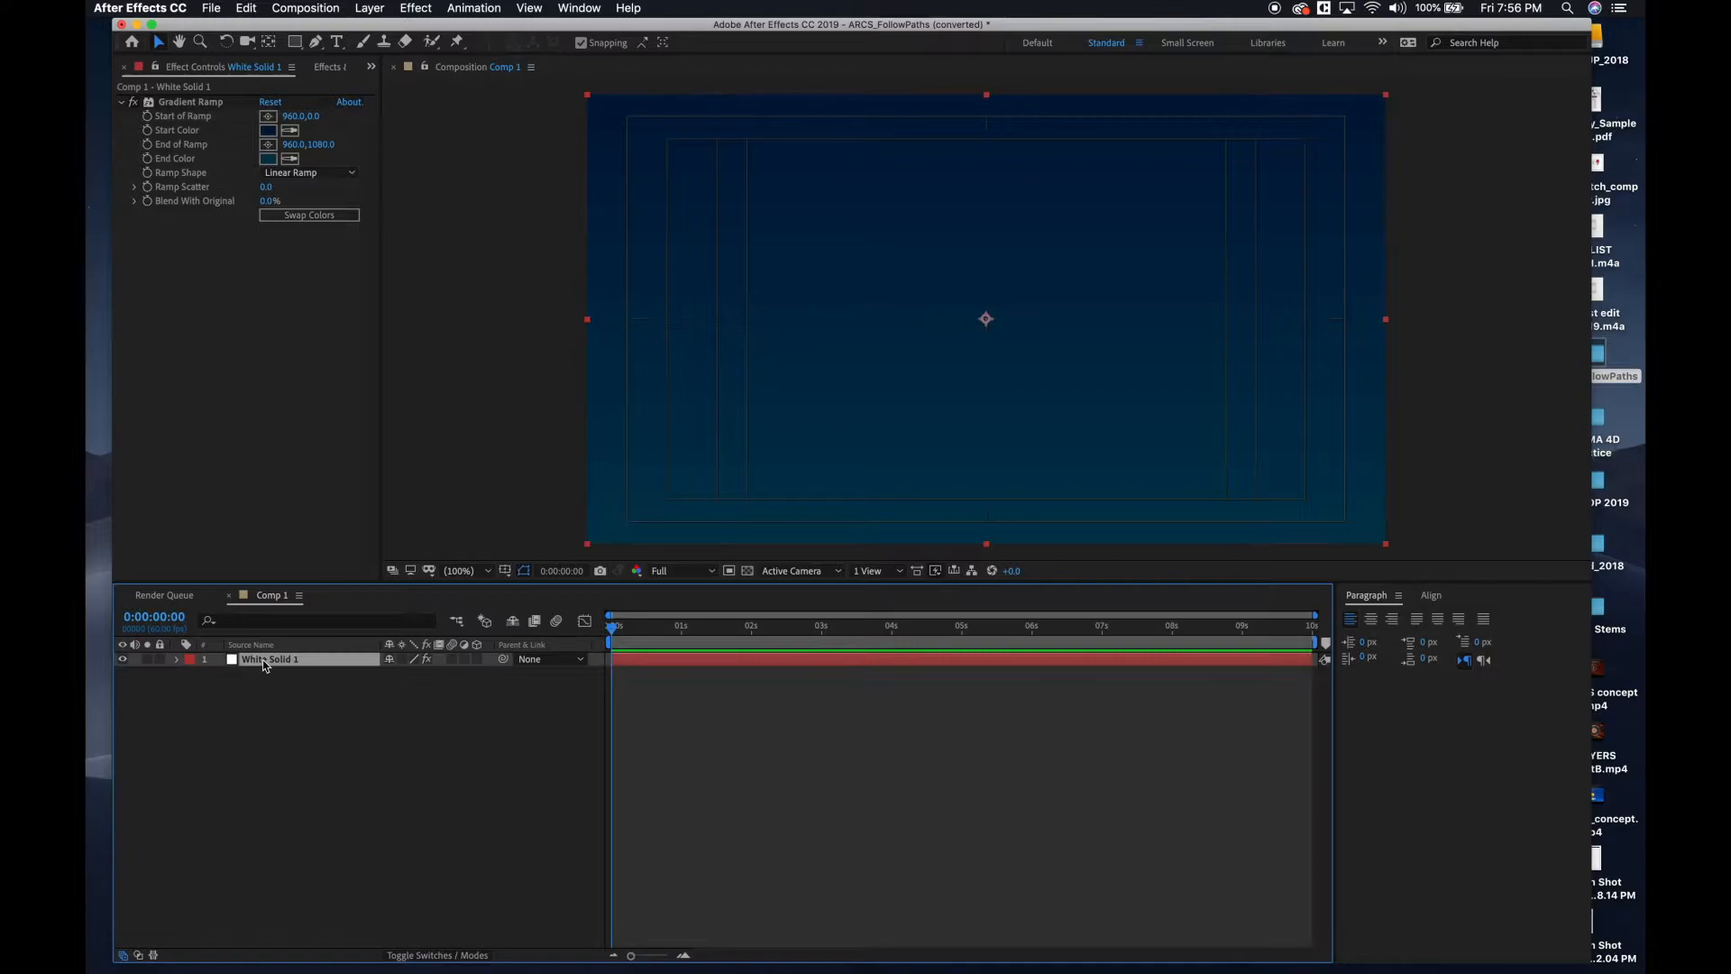
key(Return)
text(bkgd)
click(162, 674)
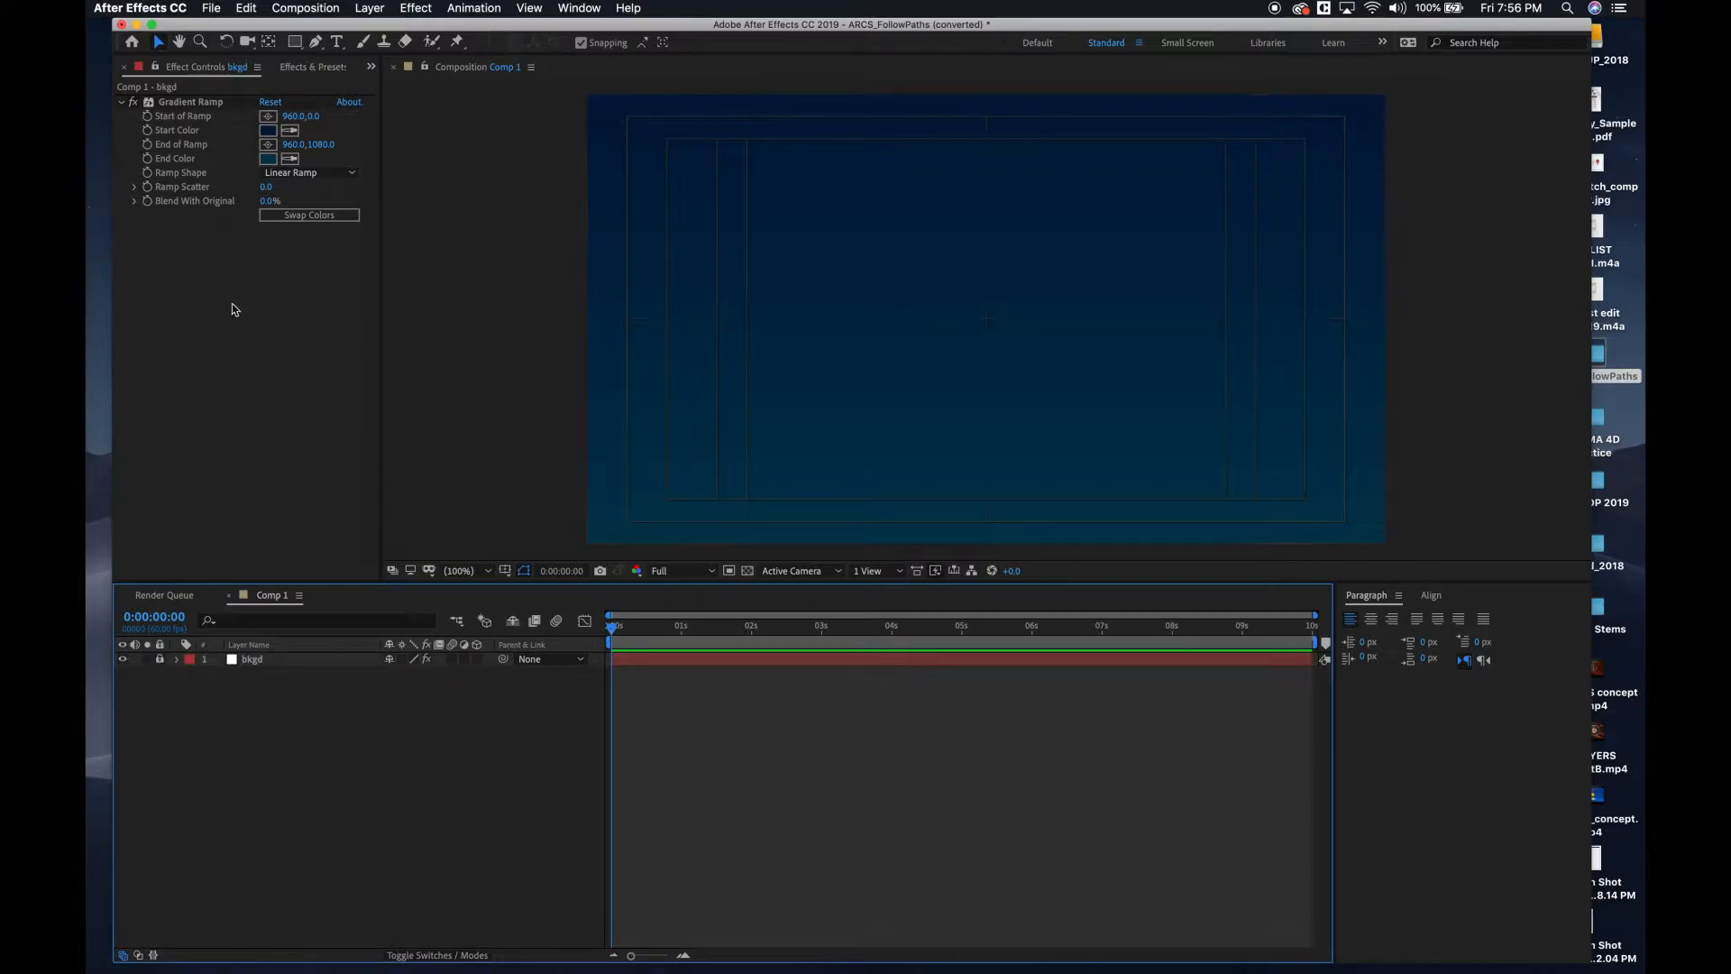
mouse_move(114, 110)
click(123, 105)
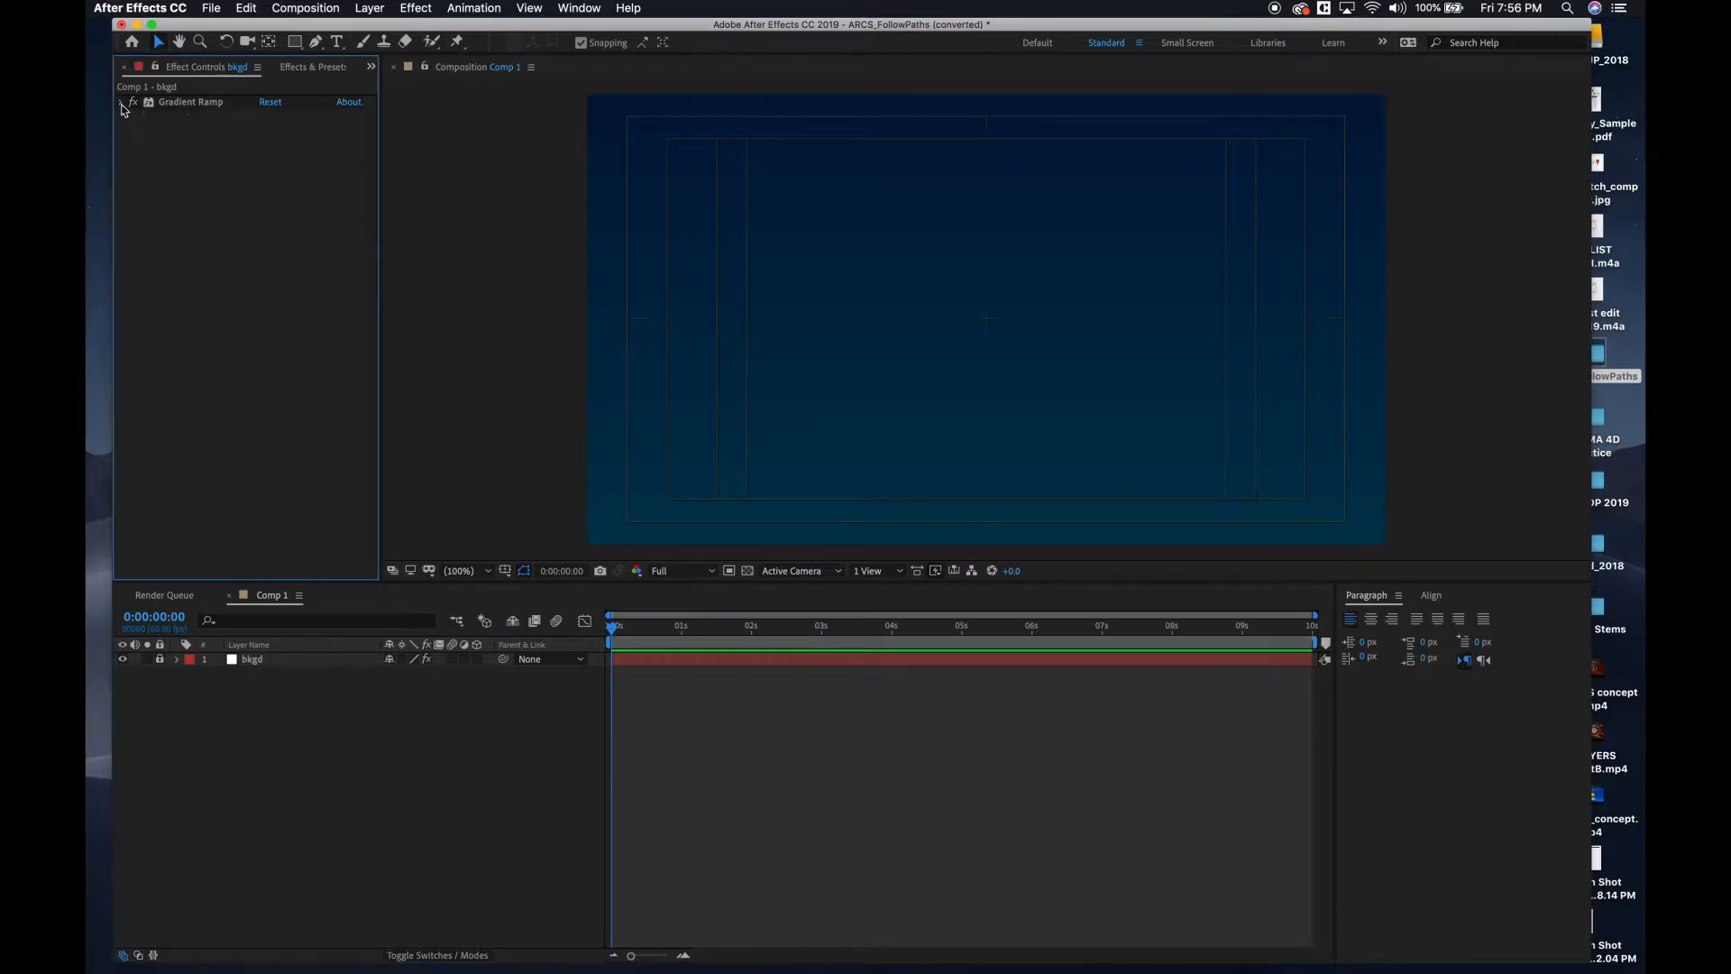
Import rocket.ai from the img folder inside ARCS_FollowPaths on the Desktop as a composition.
click(210, 8)
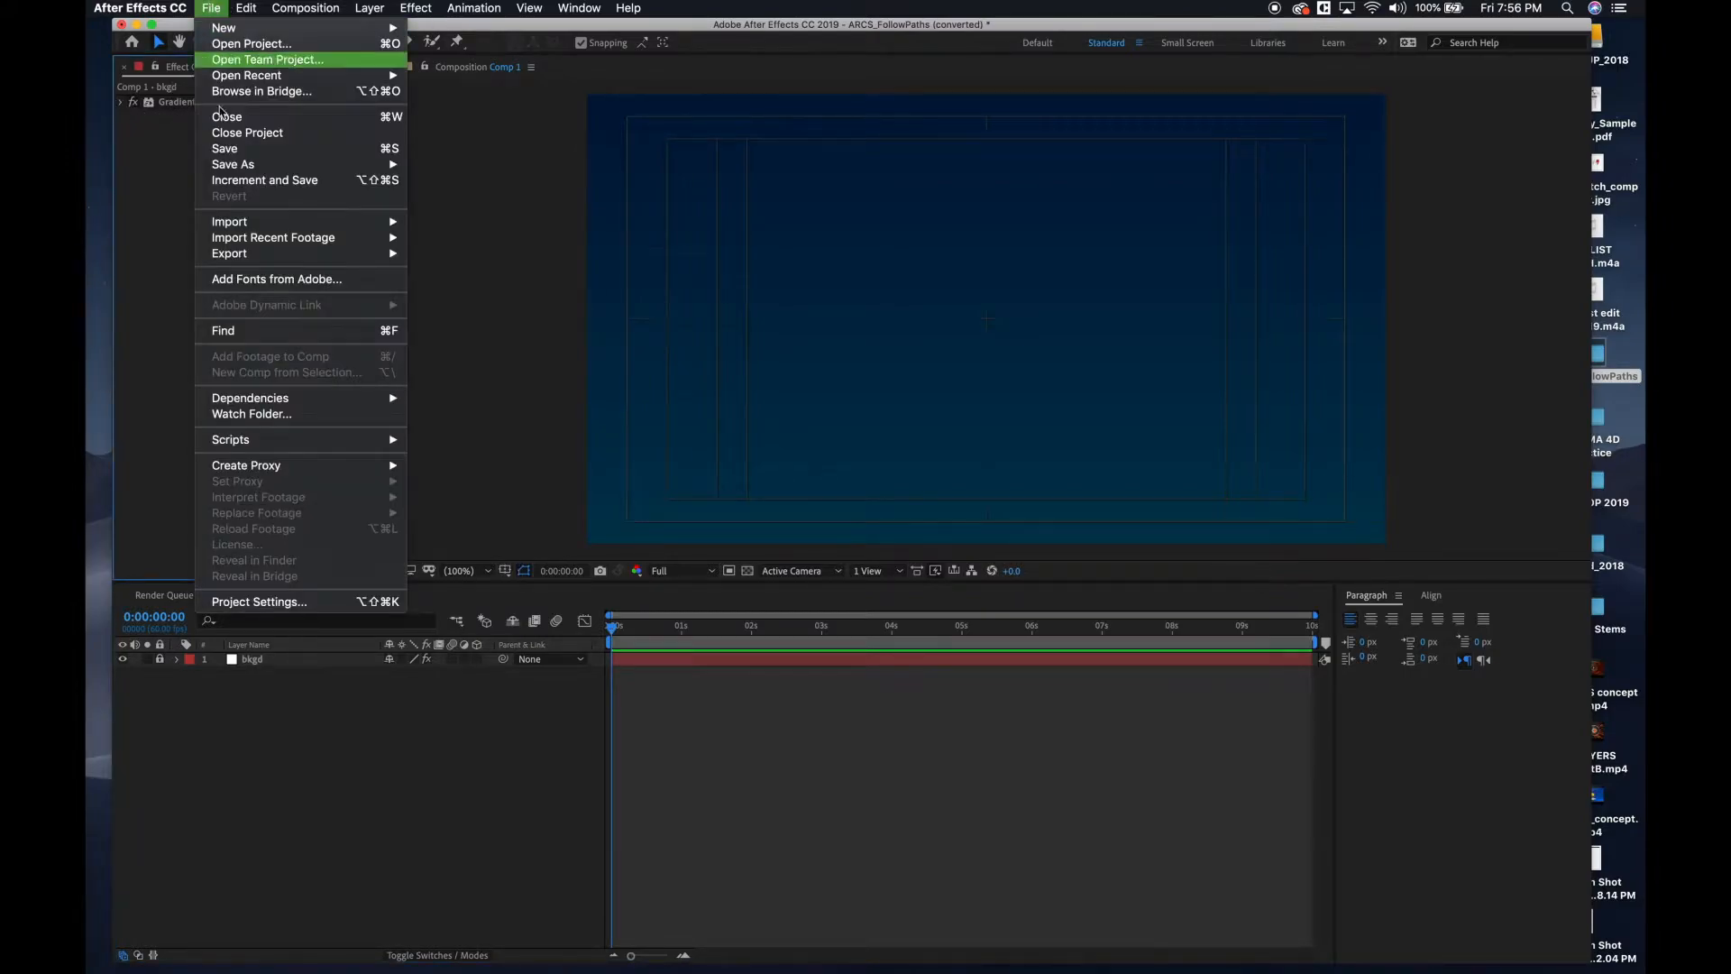
mouse_move(370, 223)
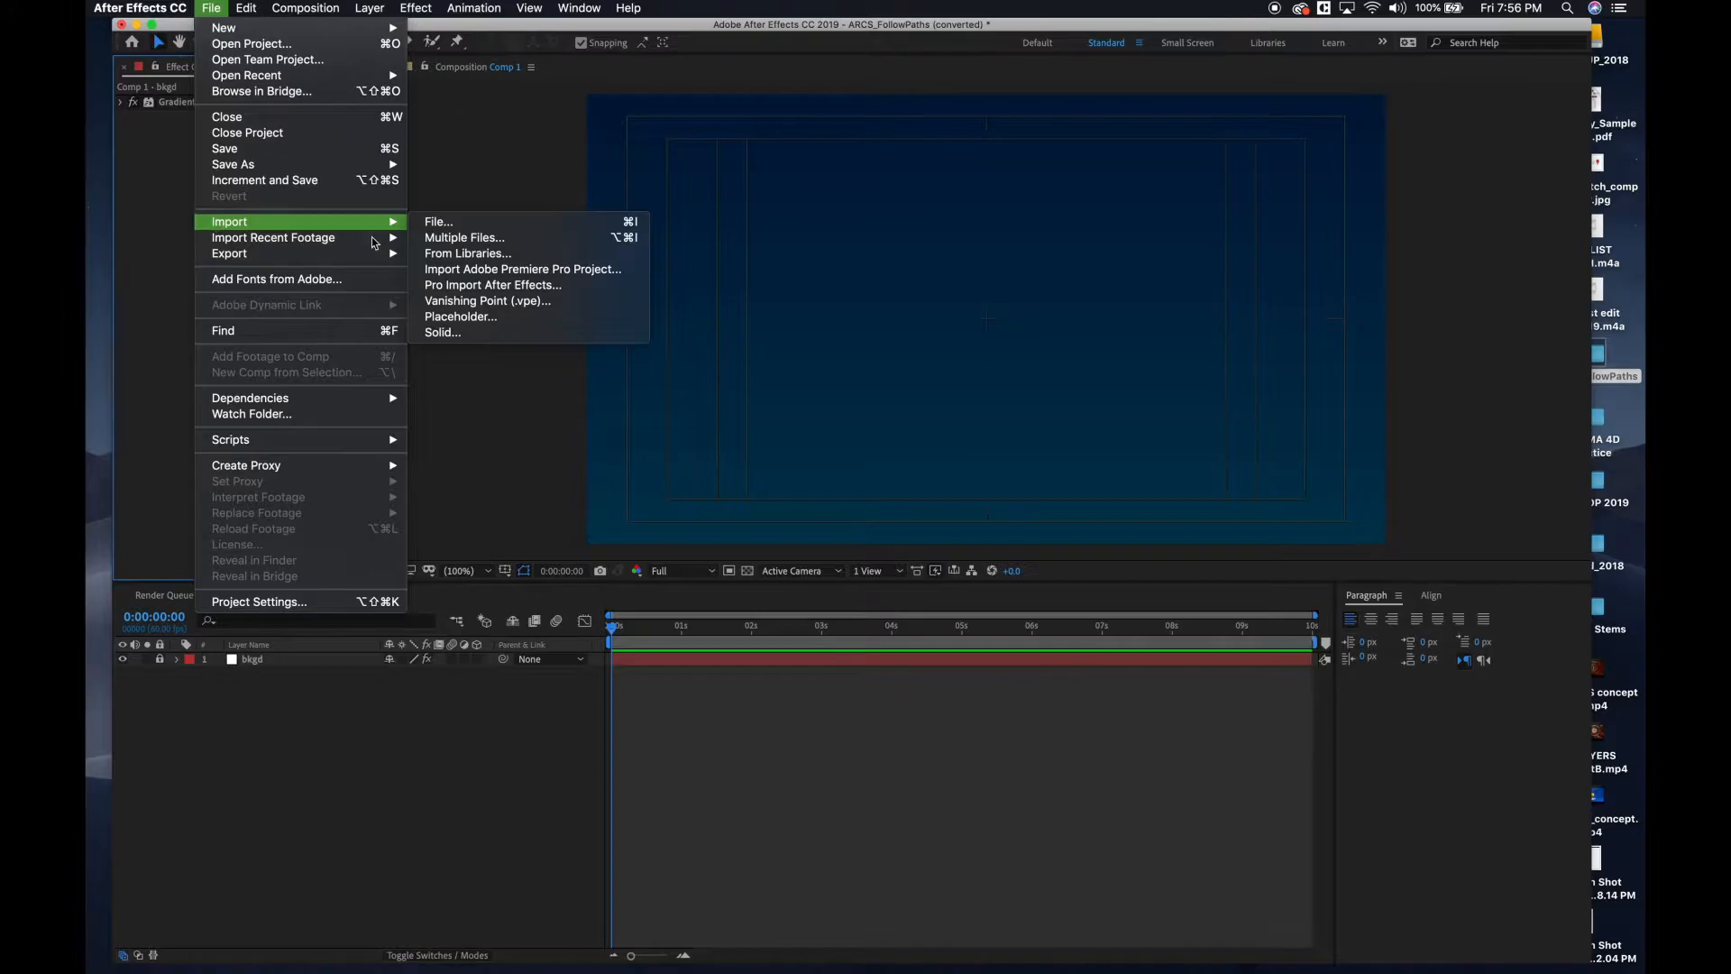
click(427, 226)
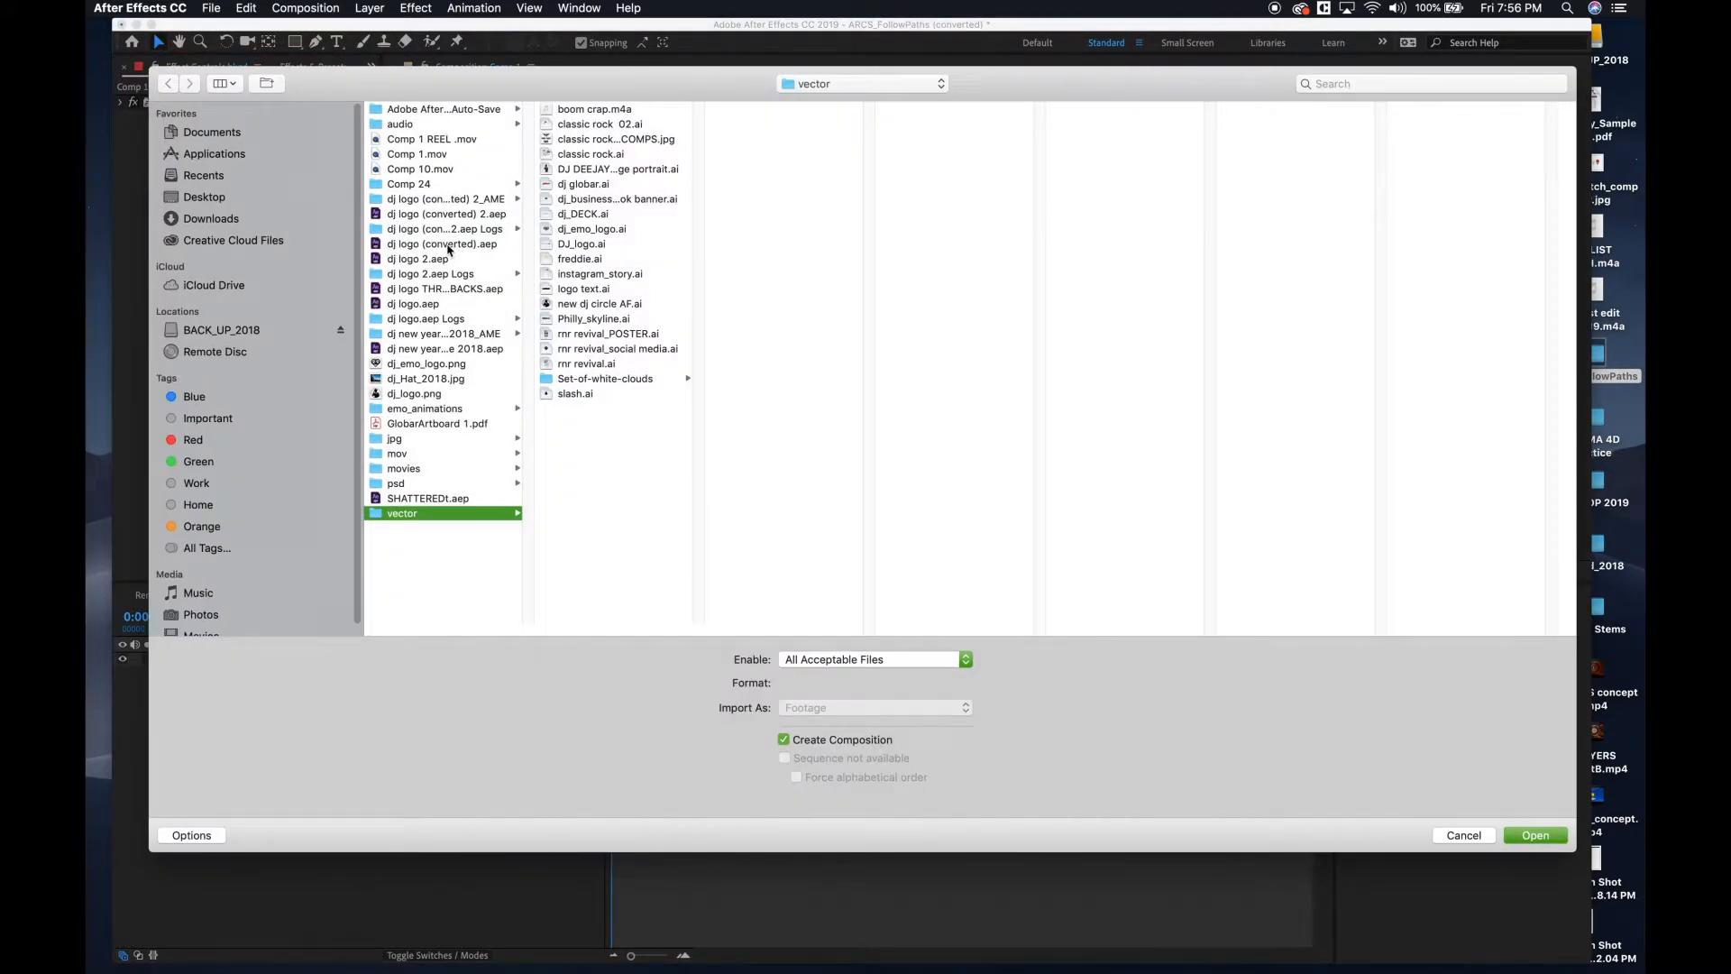
click(838, 84)
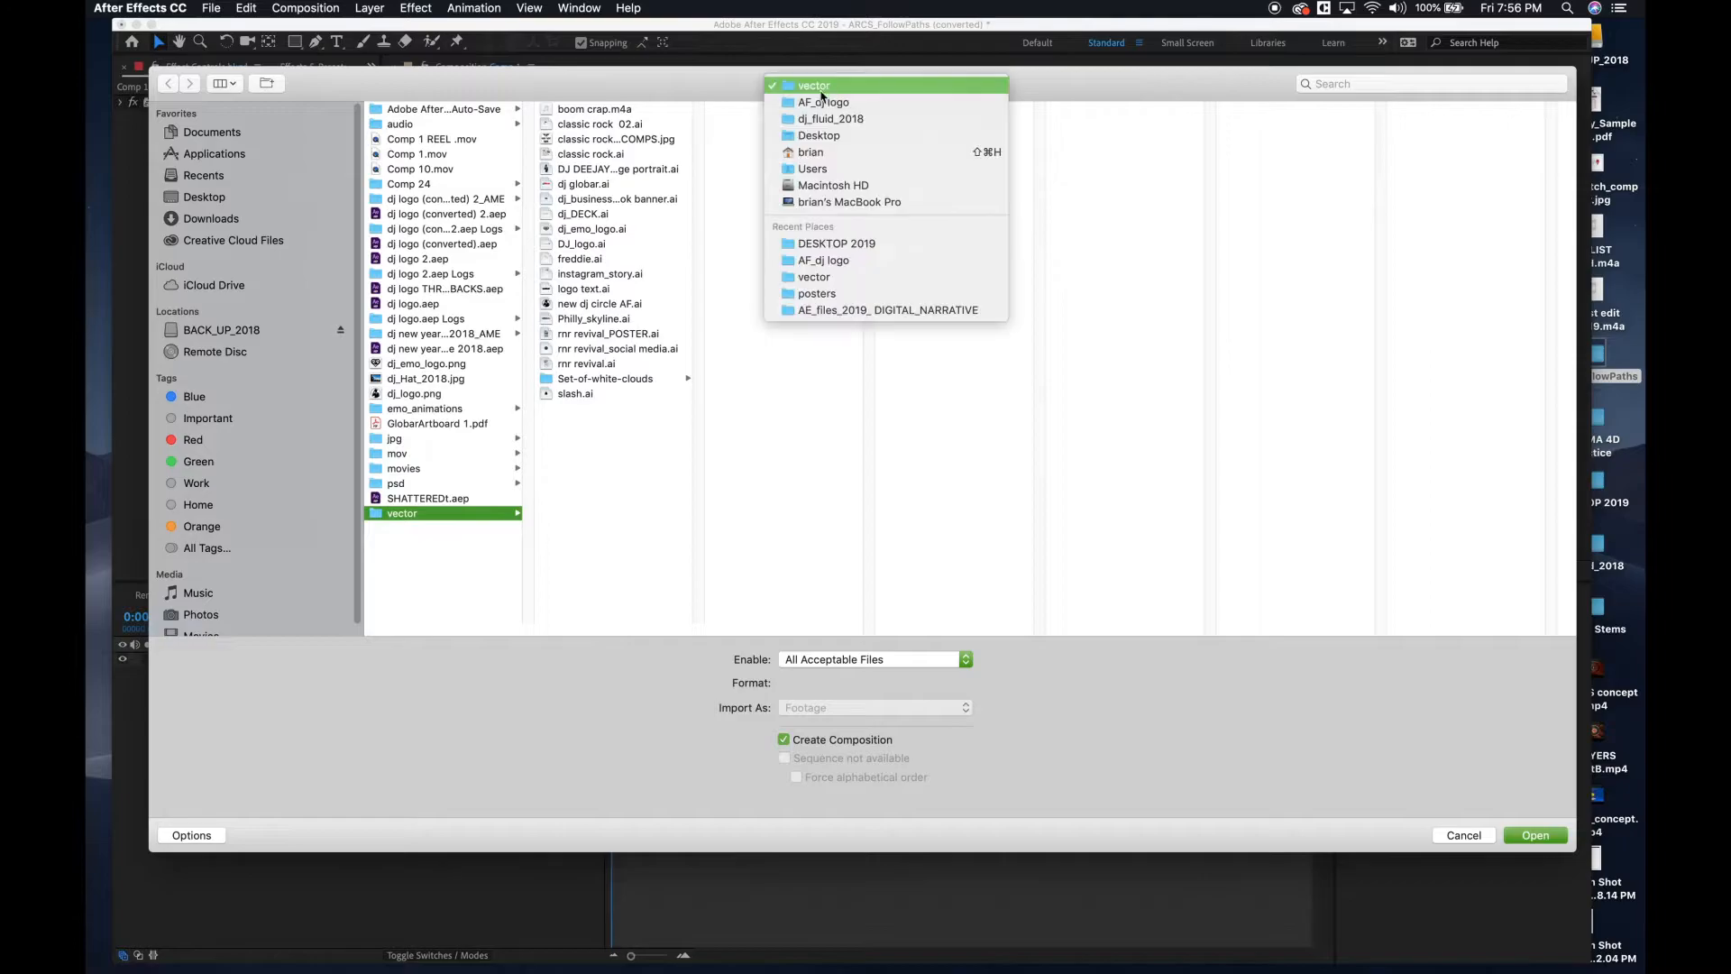
click(812, 135)
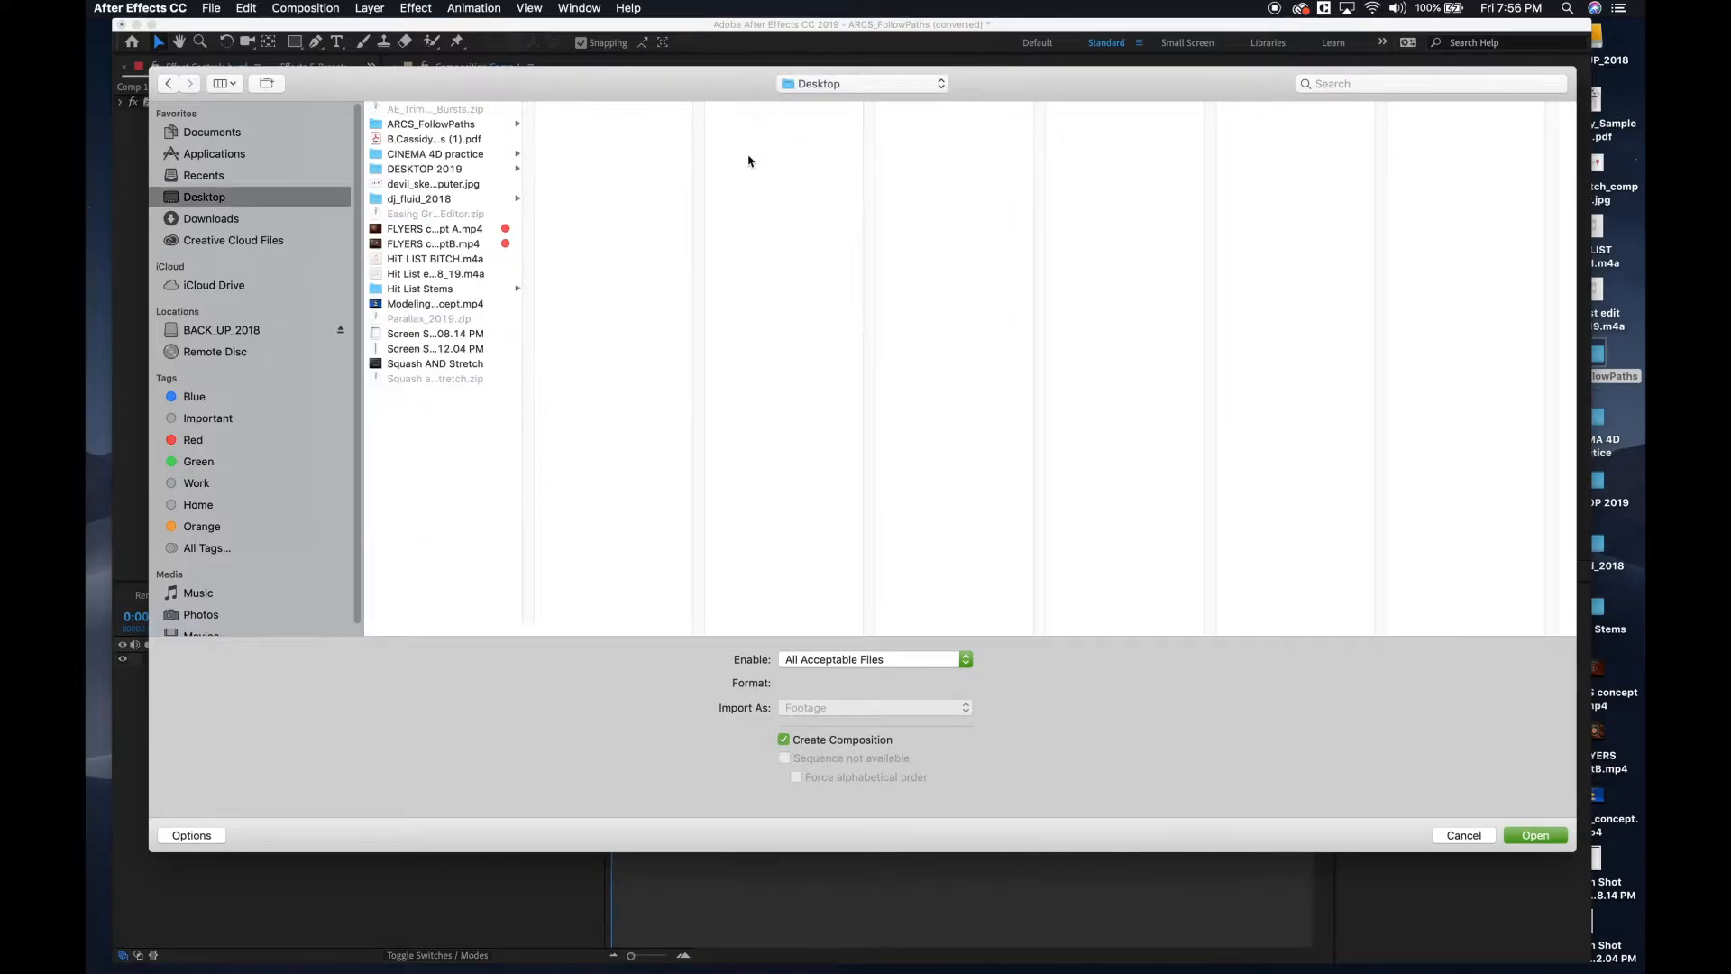
click(446, 126)
click(555, 126)
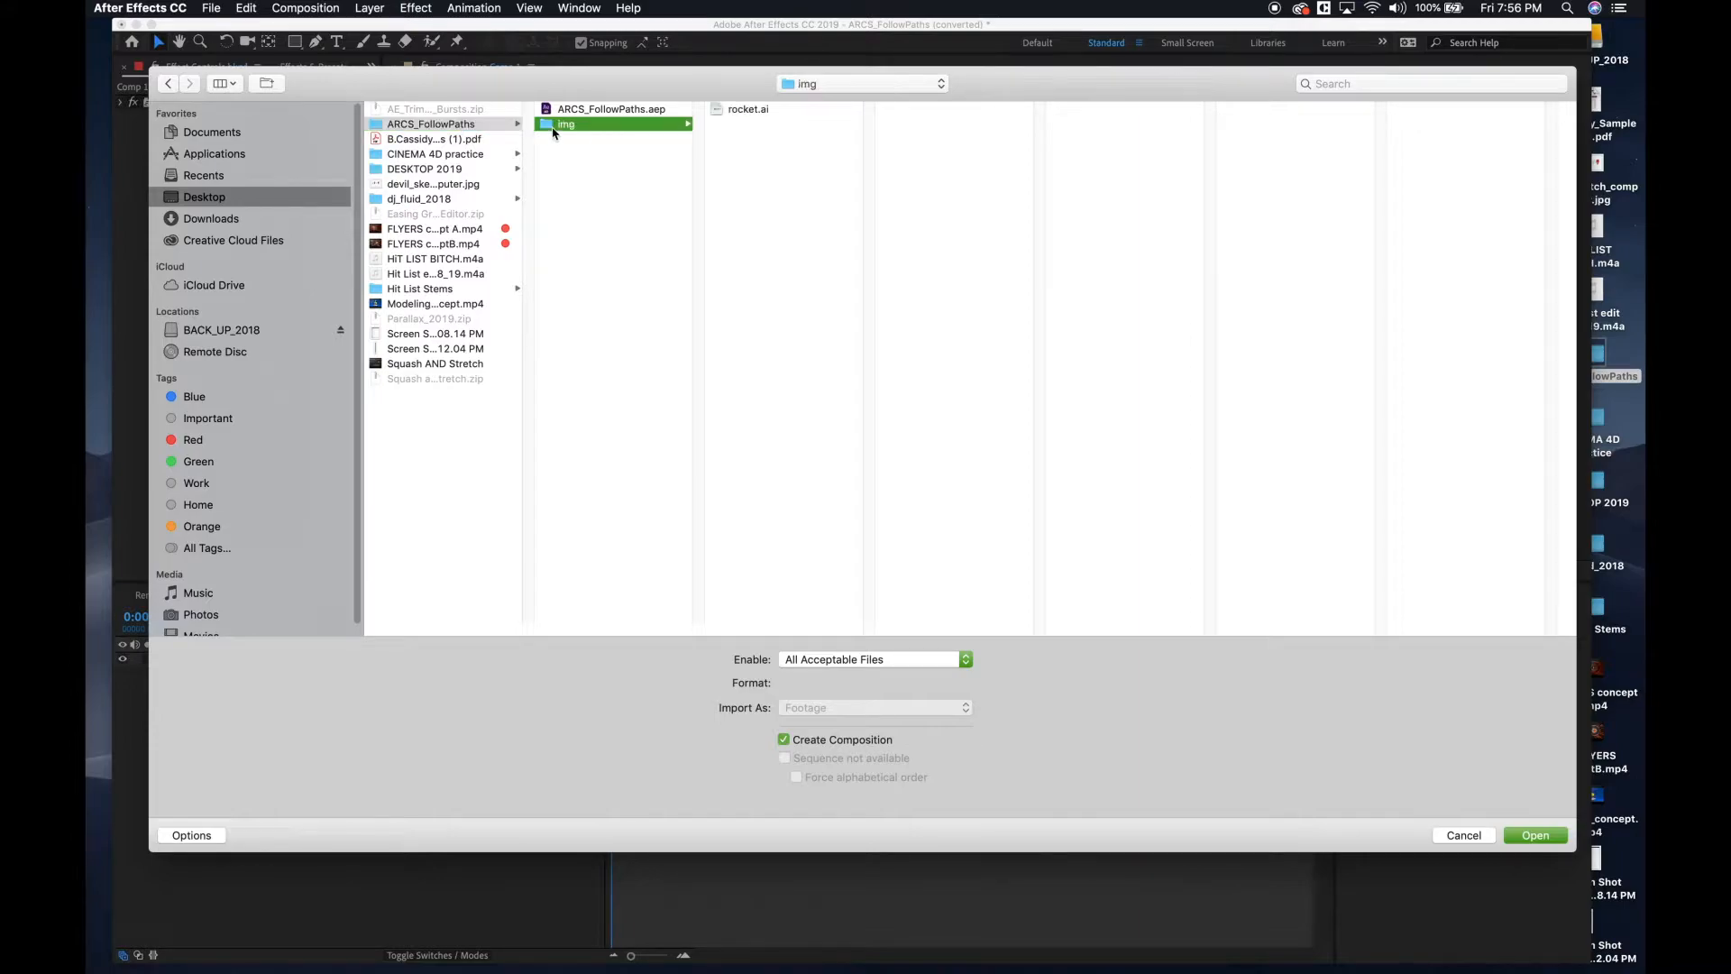
click(748, 110)
click(834, 717)
click(811, 743)
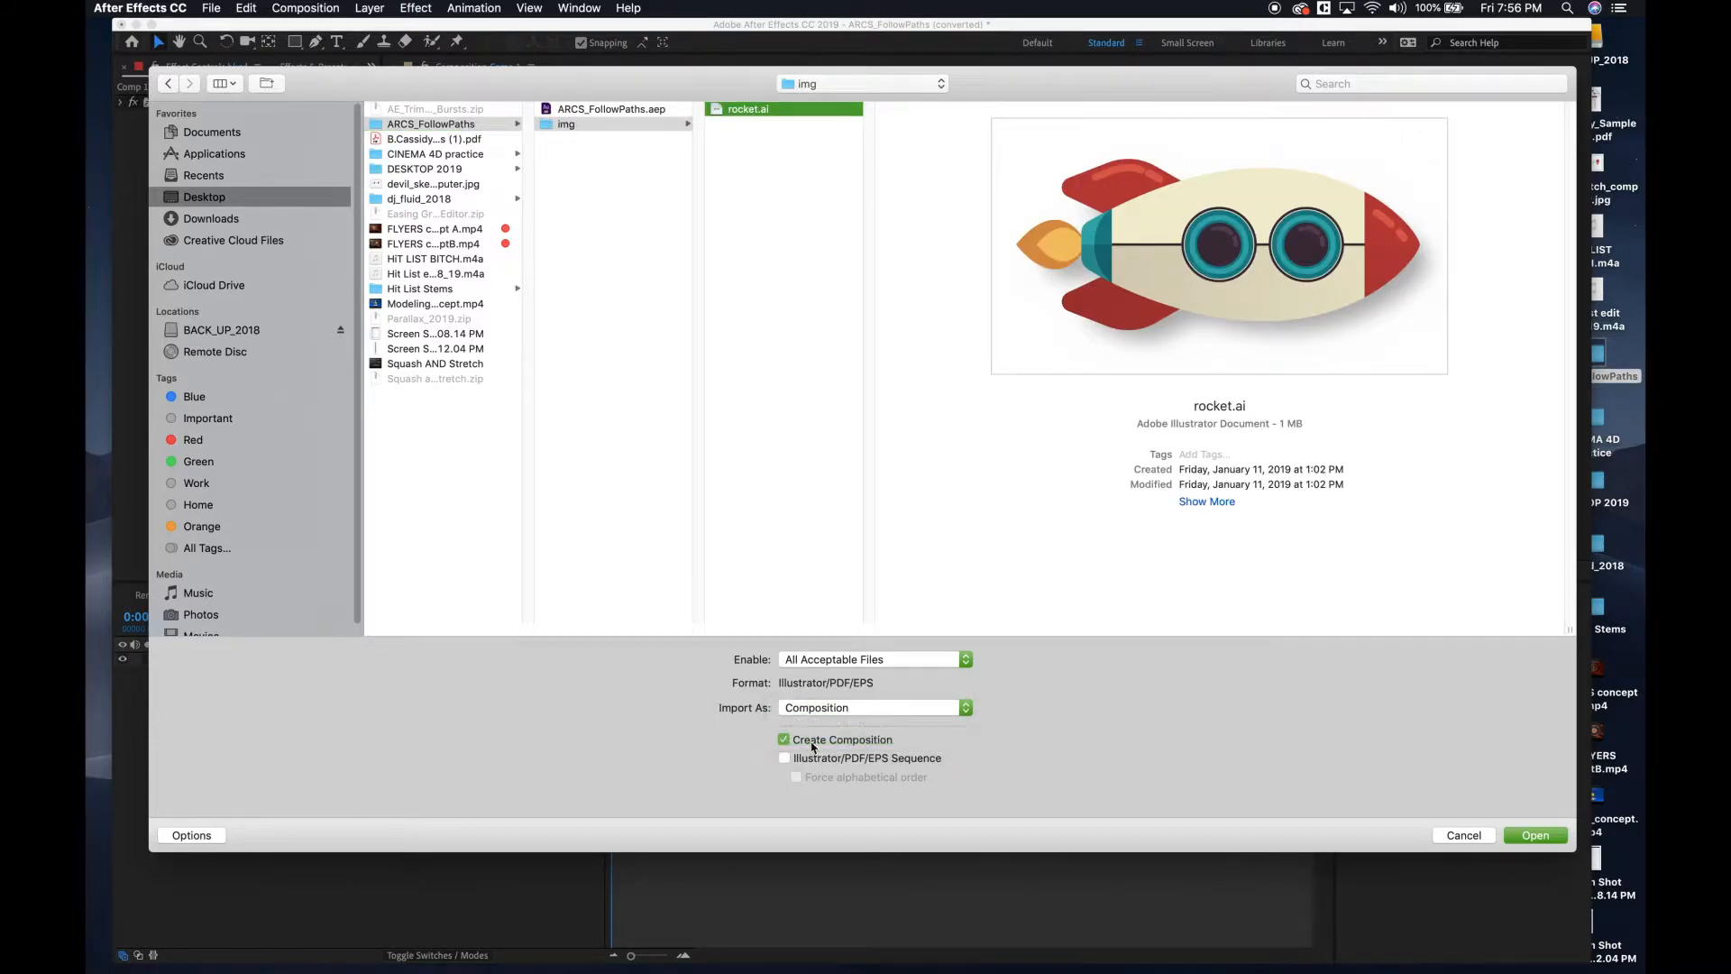
click(1537, 836)
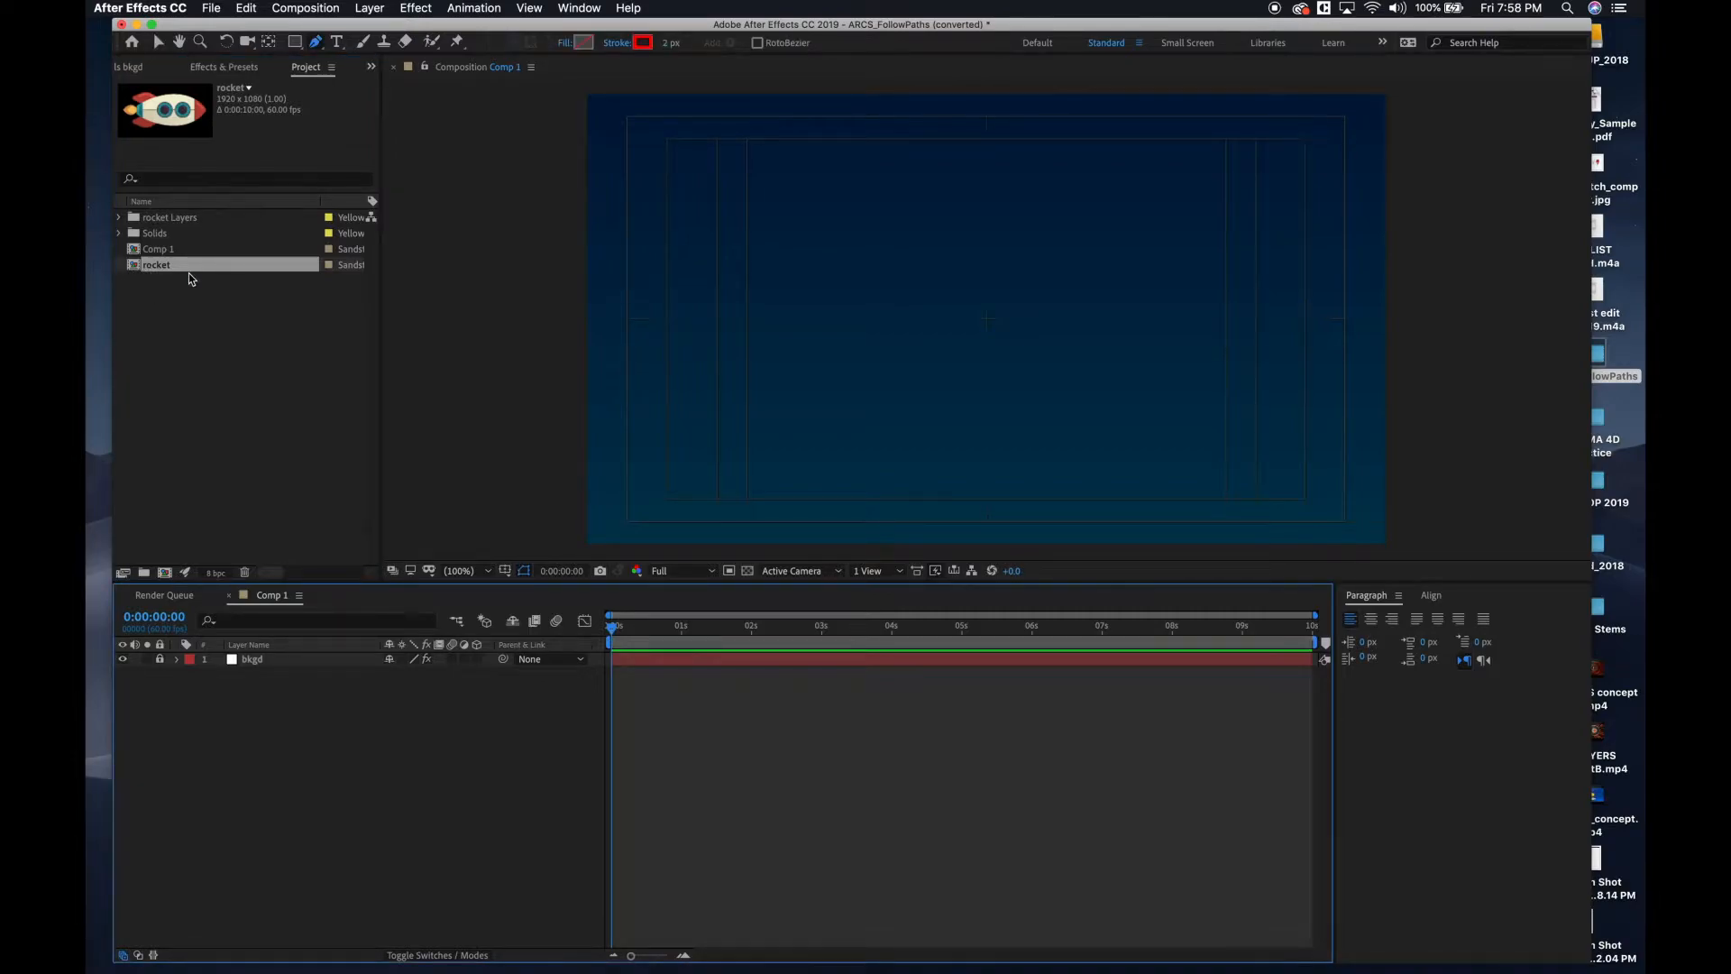
Add the rocket composition to Comp 1 above the bkgd layer, scale it to 13%, and collapse its properties.
drag(133, 271, 265, 663)
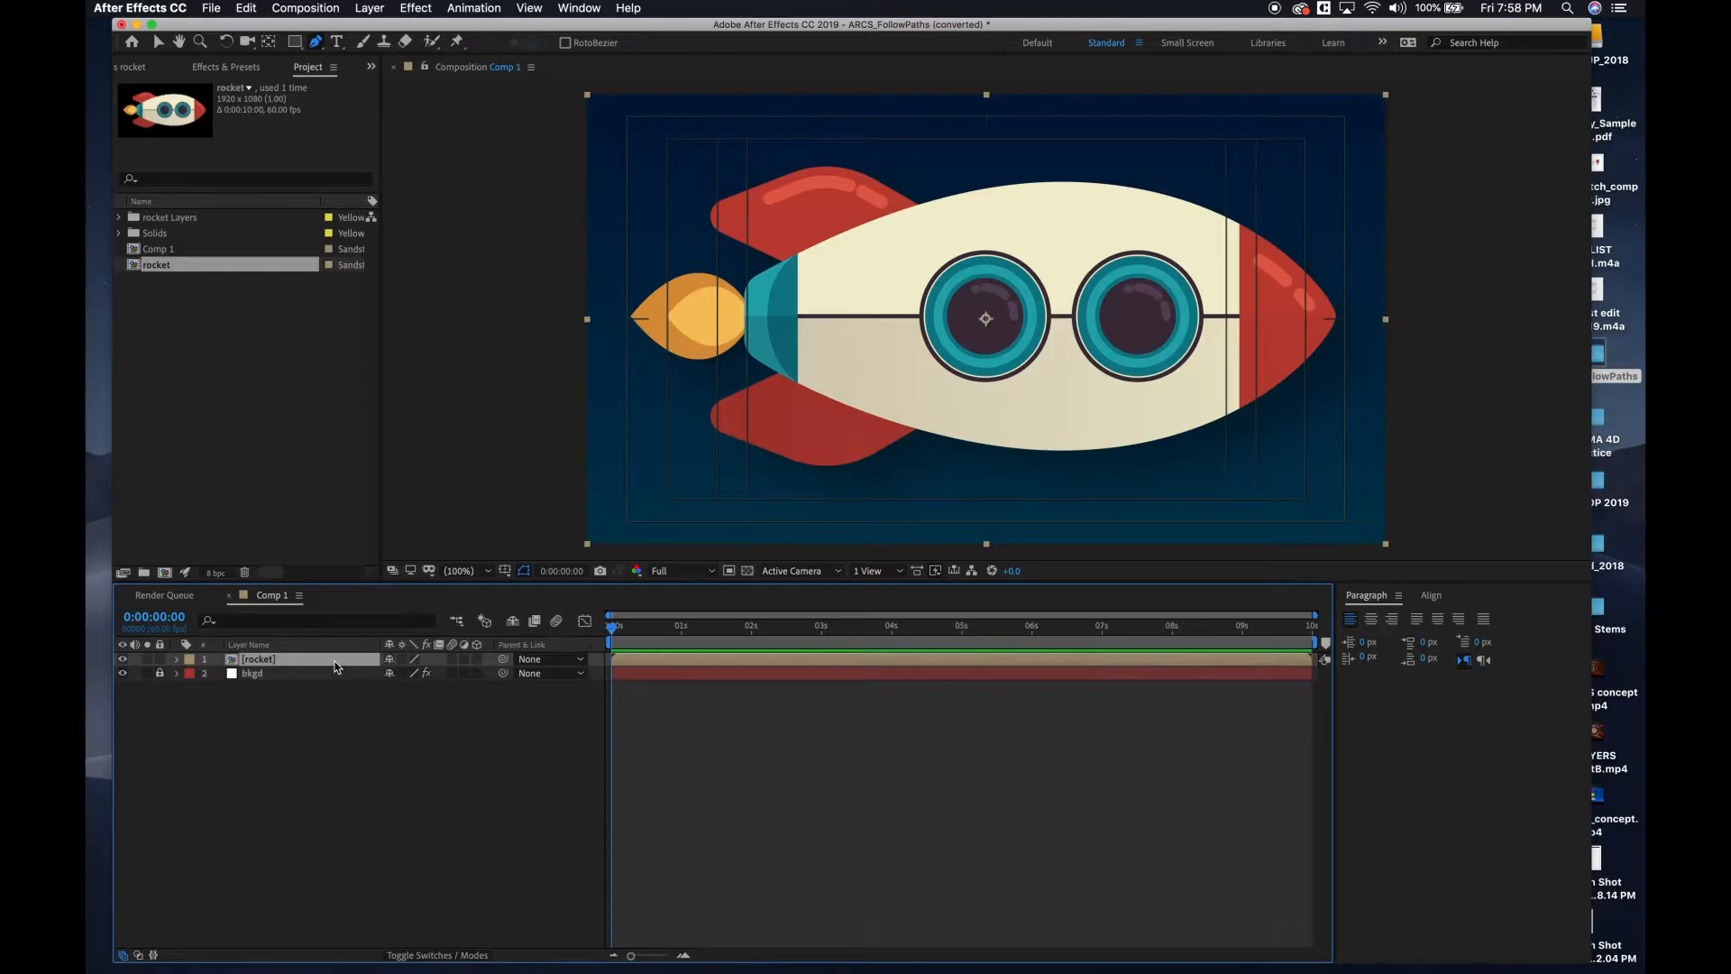
key(s)
drag(398, 673, 339, 682)
click(273, 757)
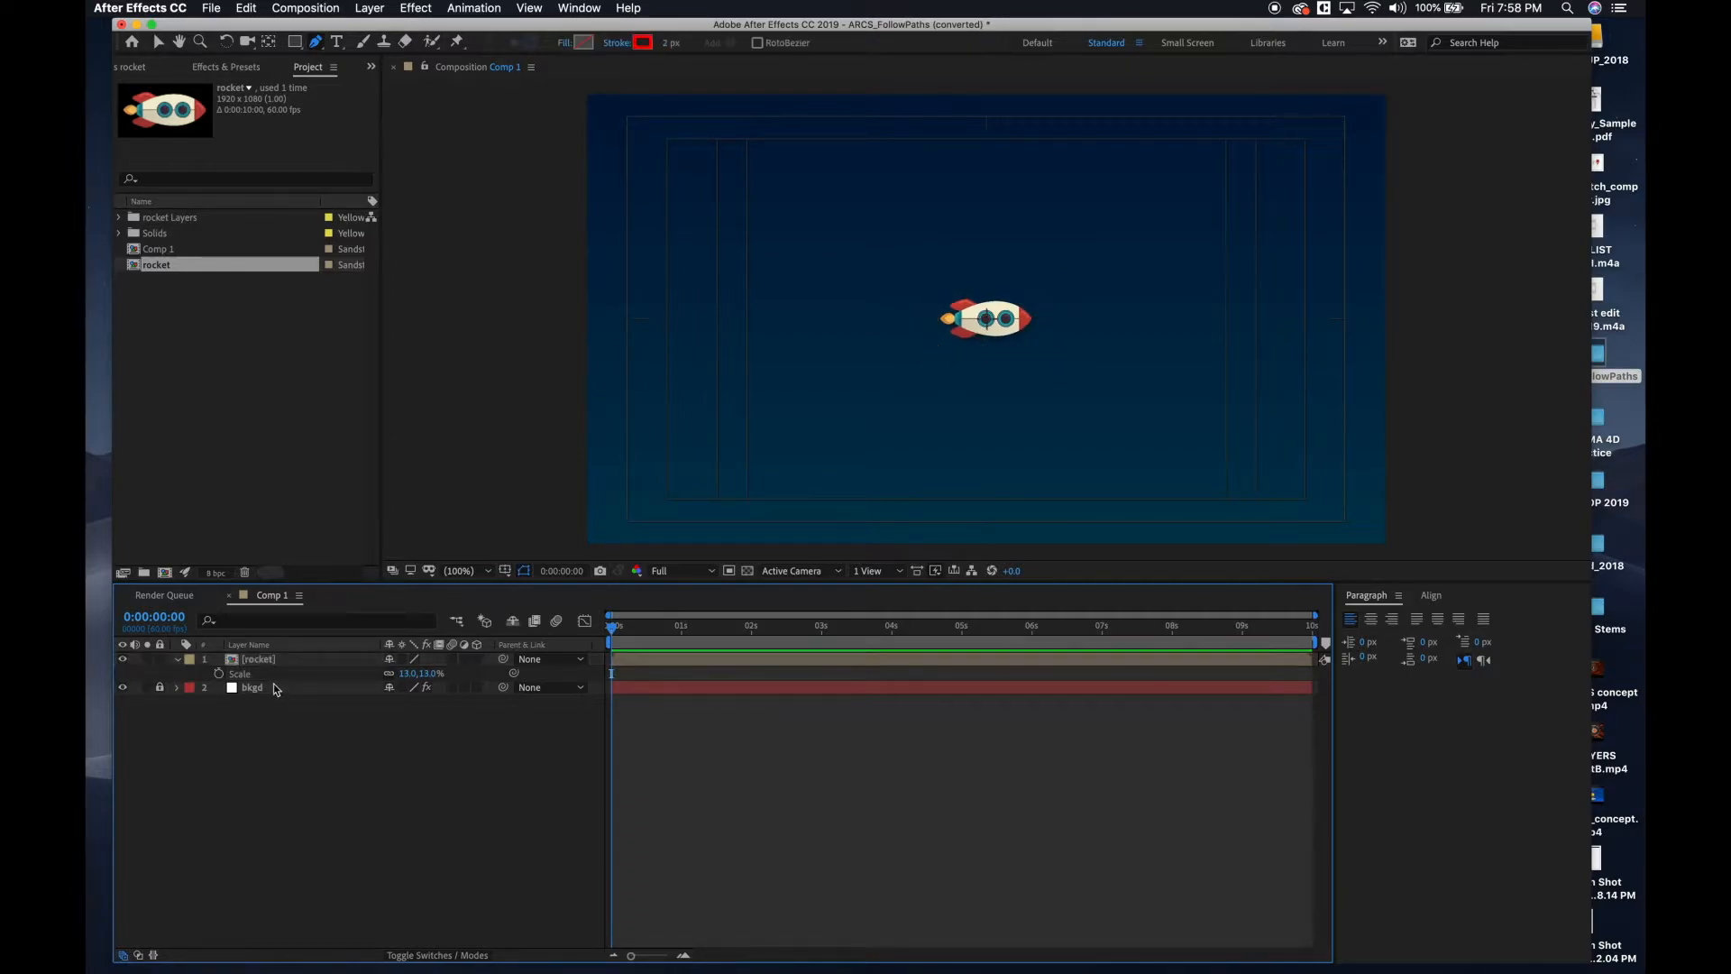
click(178, 659)
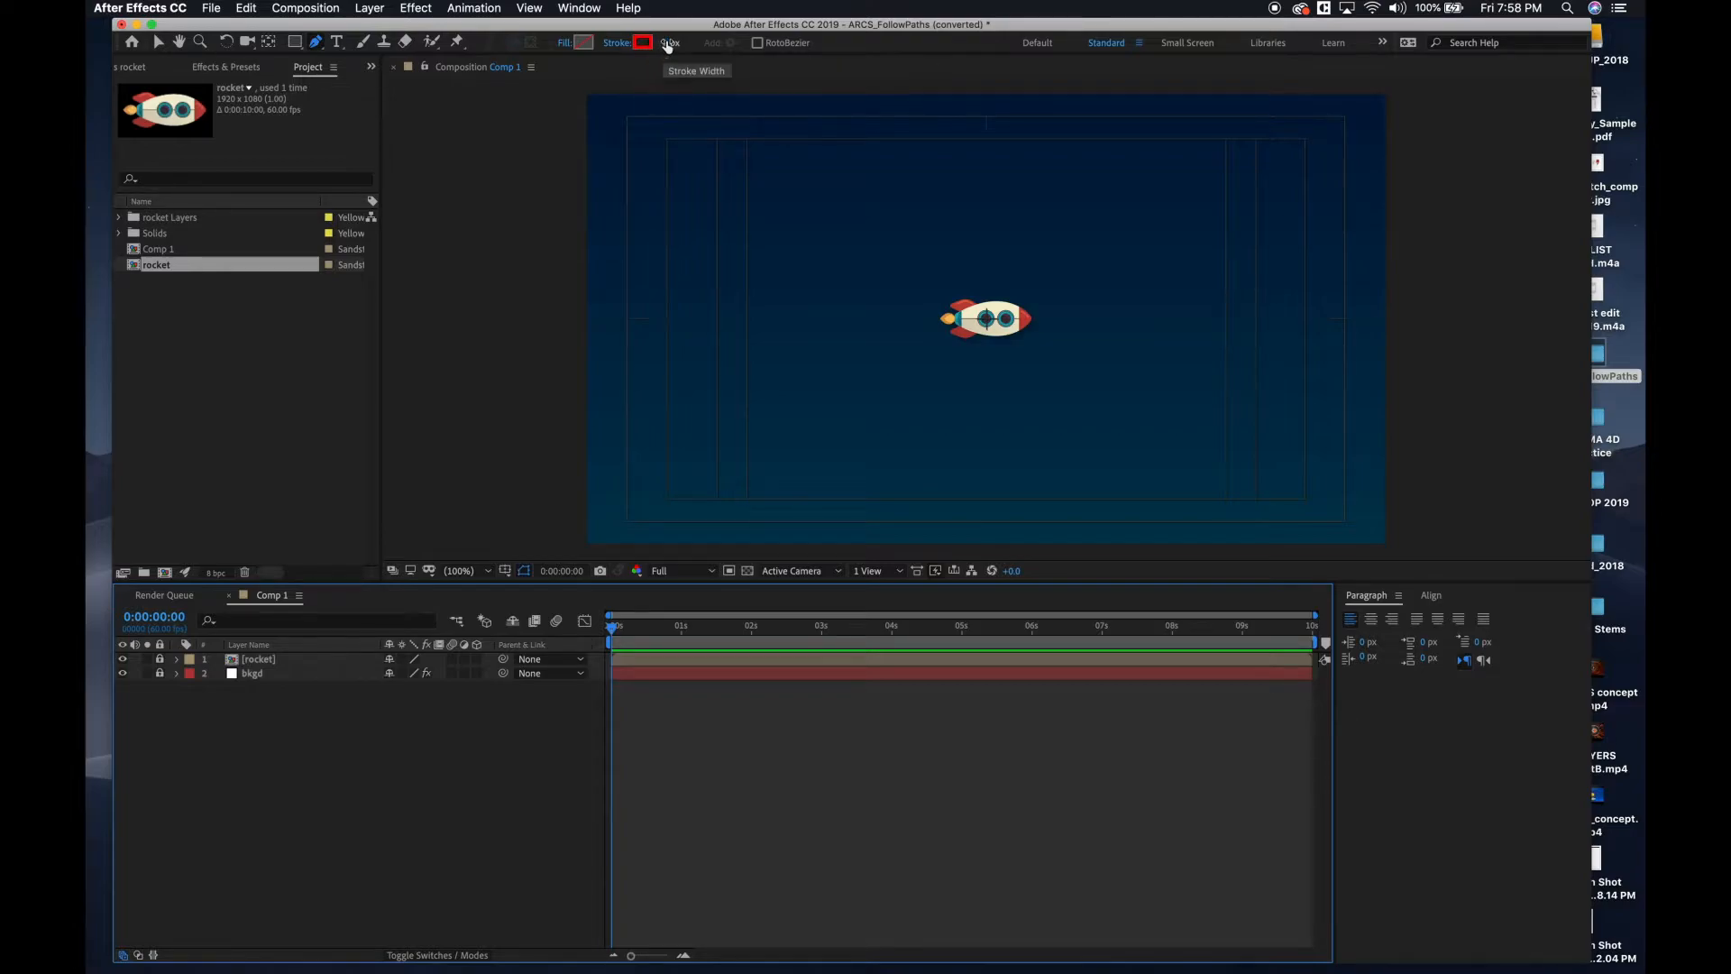
Draw a wavy open path with the Pen tool, running from beyond the canvas's left edge to beyond its right edge.
click(533, 254)
click(702, 206)
drag(708, 215, 777, 240)
drag(870, 313, 939, 288)
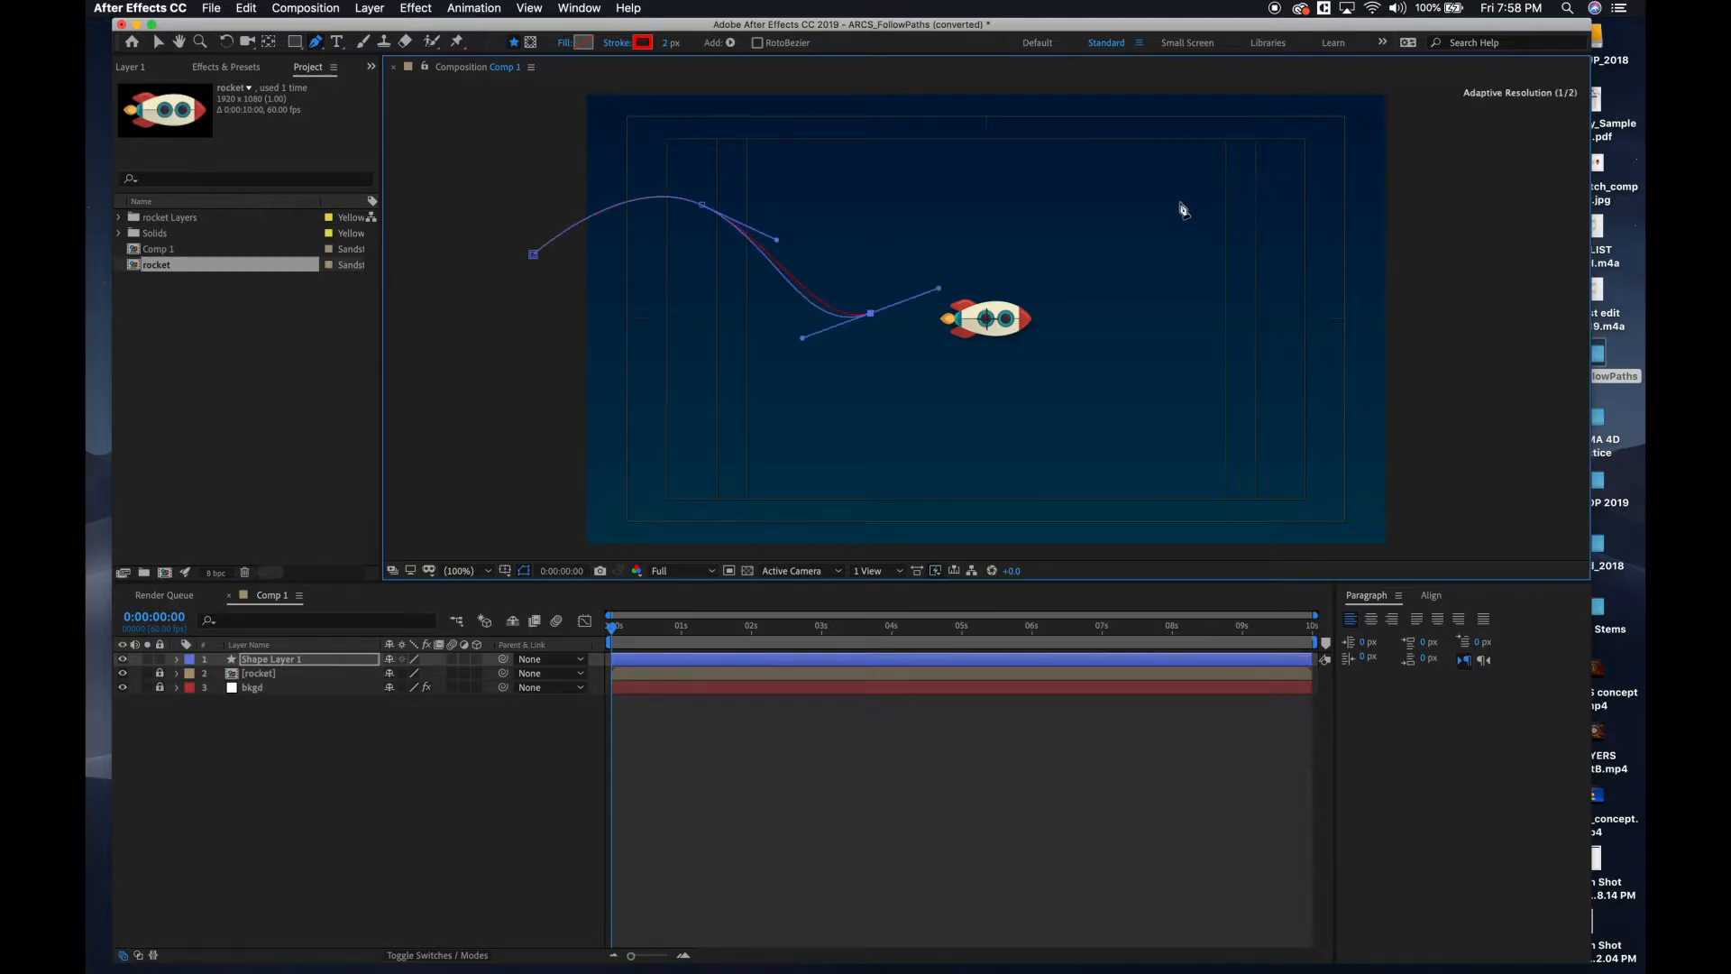
drag(1171, 215, 1257, 303)
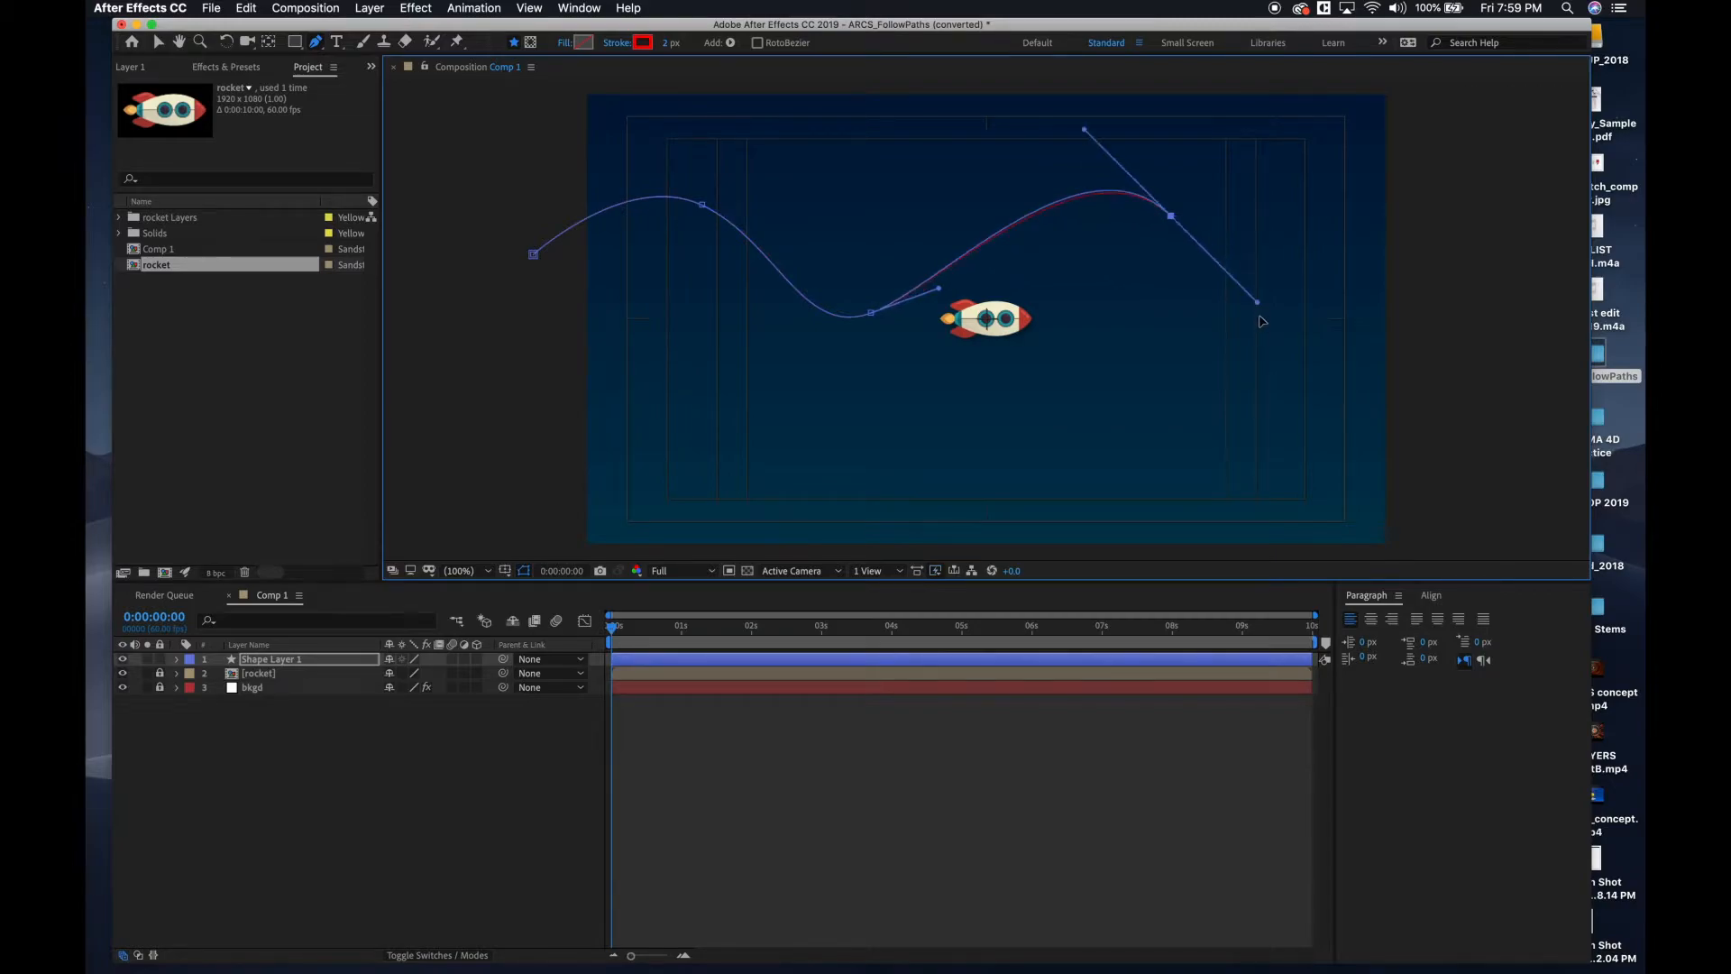
drag(1266, 425, 1395, 400)
drag(1521, 429, 1564, 486)
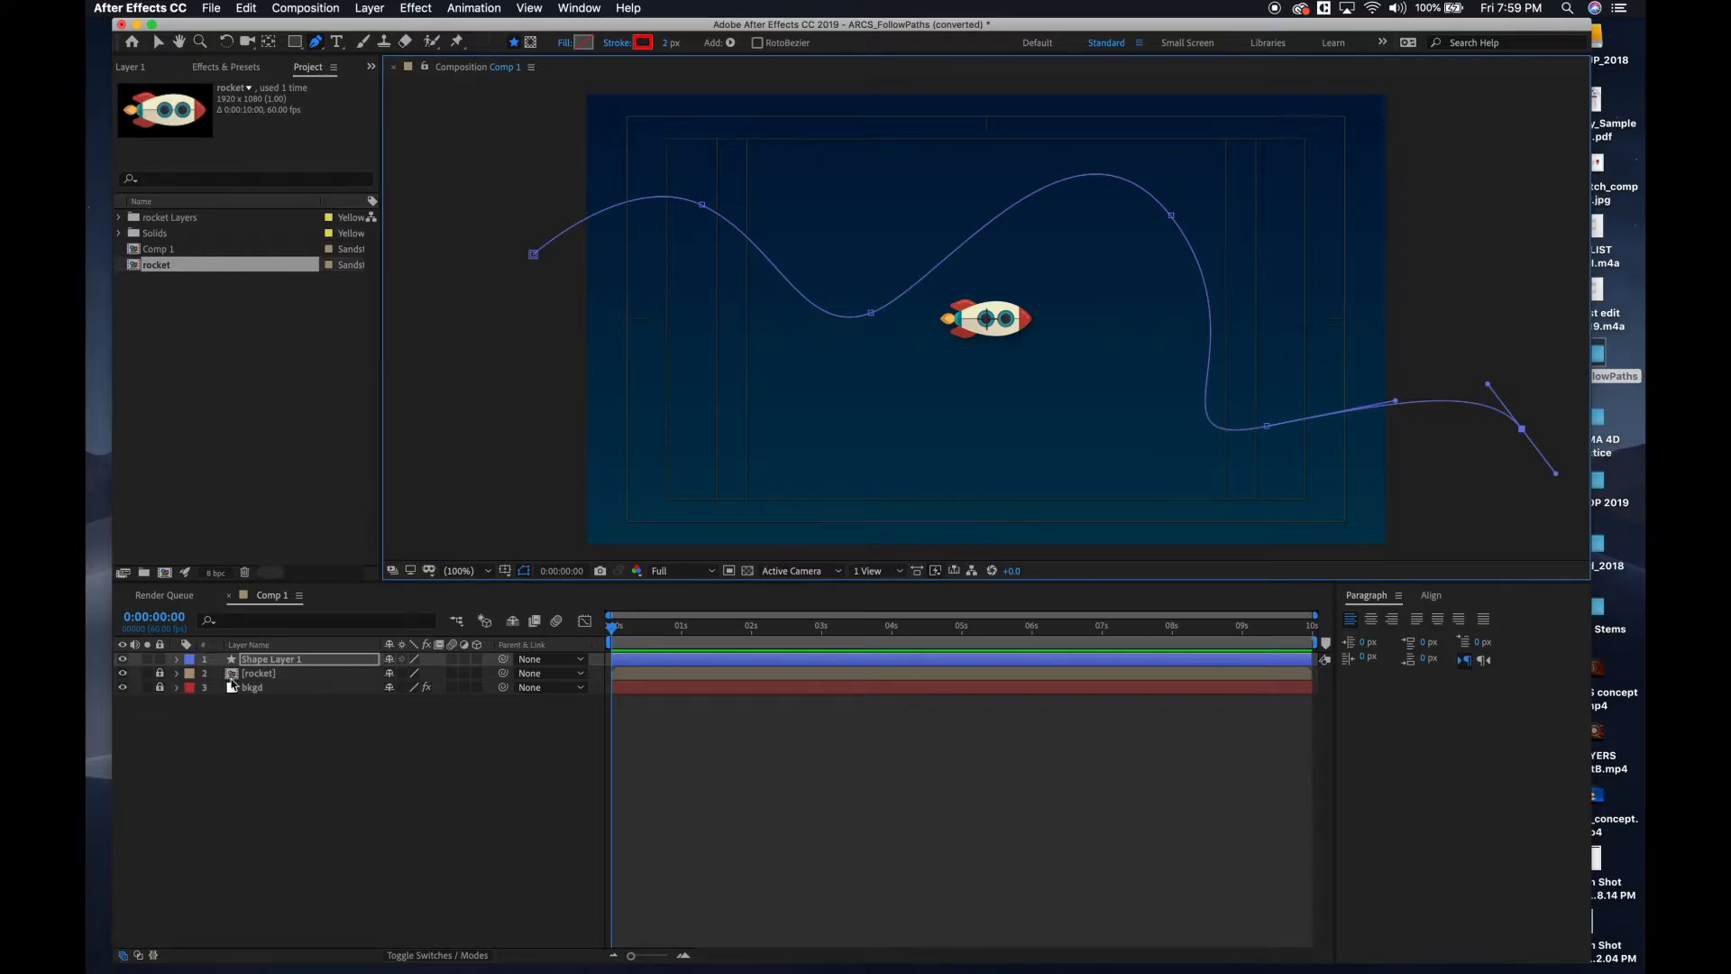
Expand Shape Layer 1 down to the Path property of Path 1 and copy it.
click(177, 660)
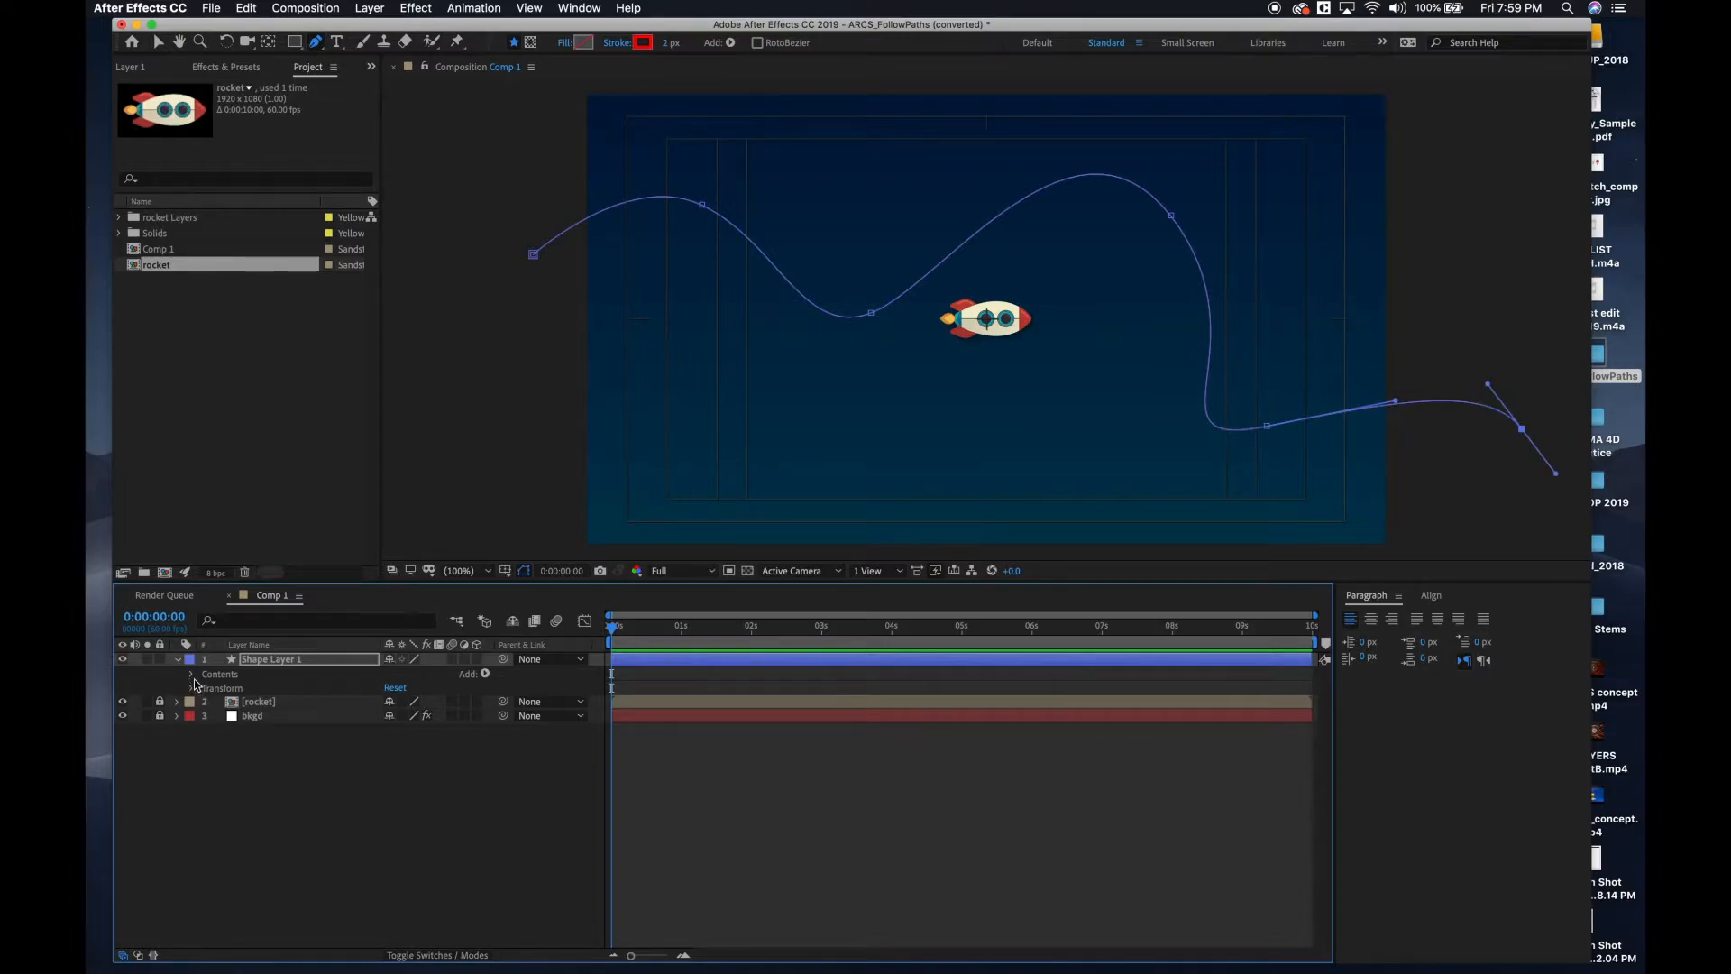
click(191, 675)
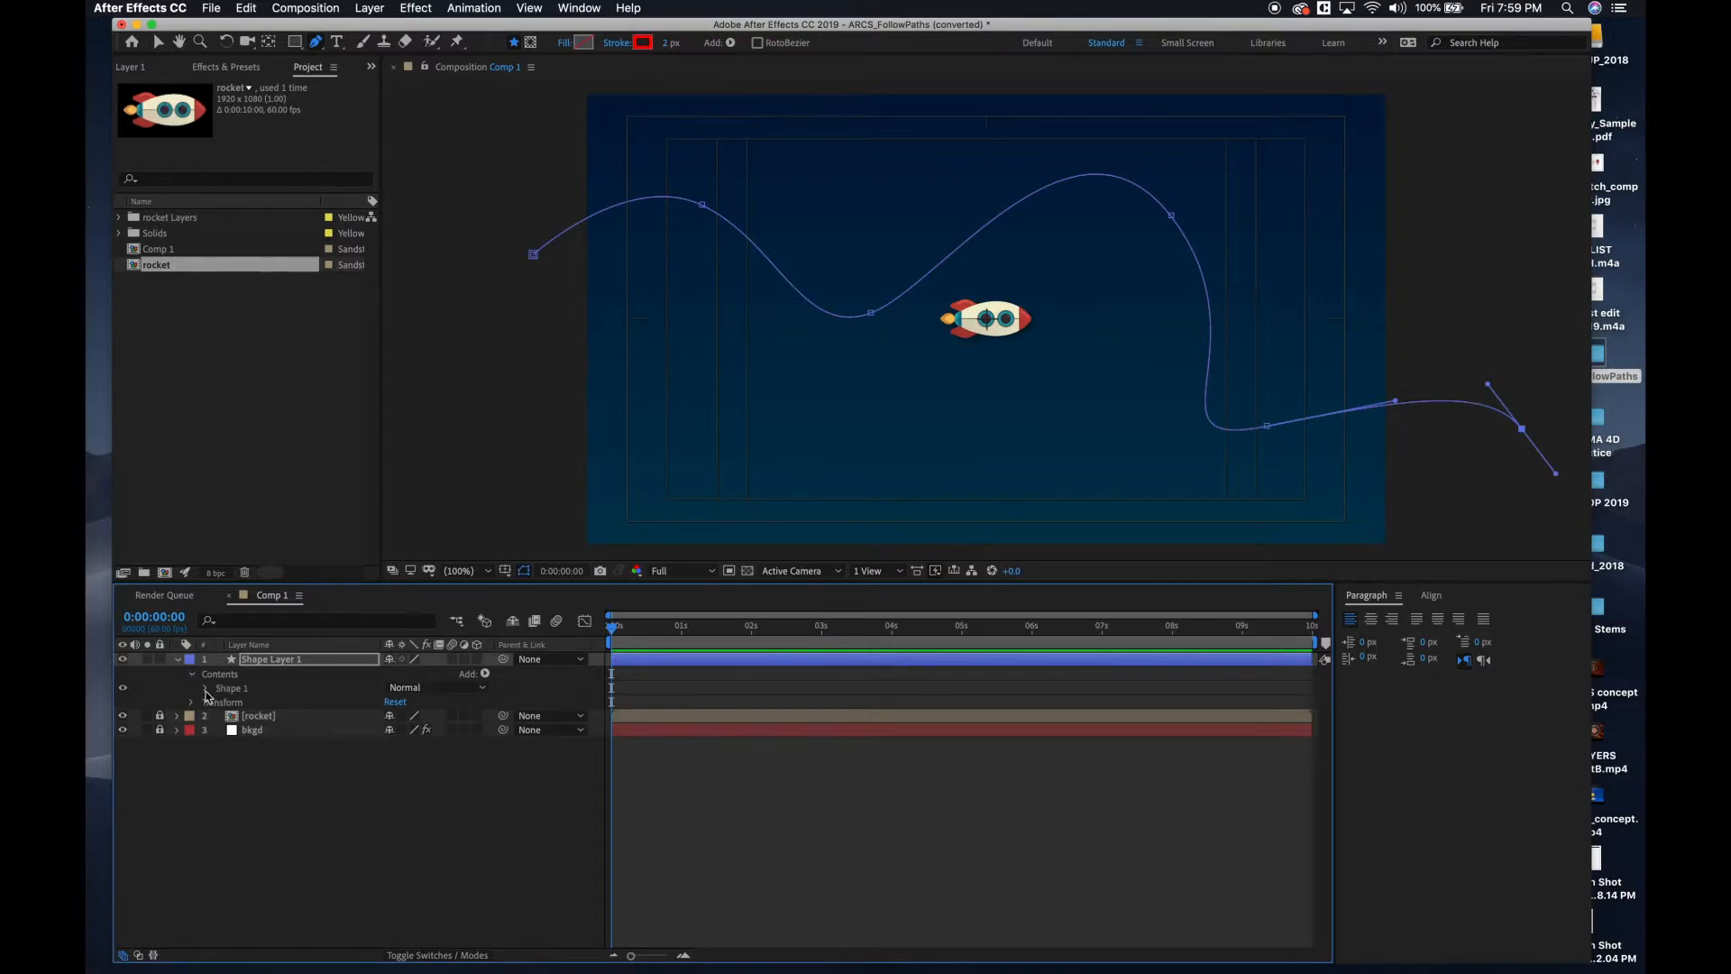
click(206, 690)
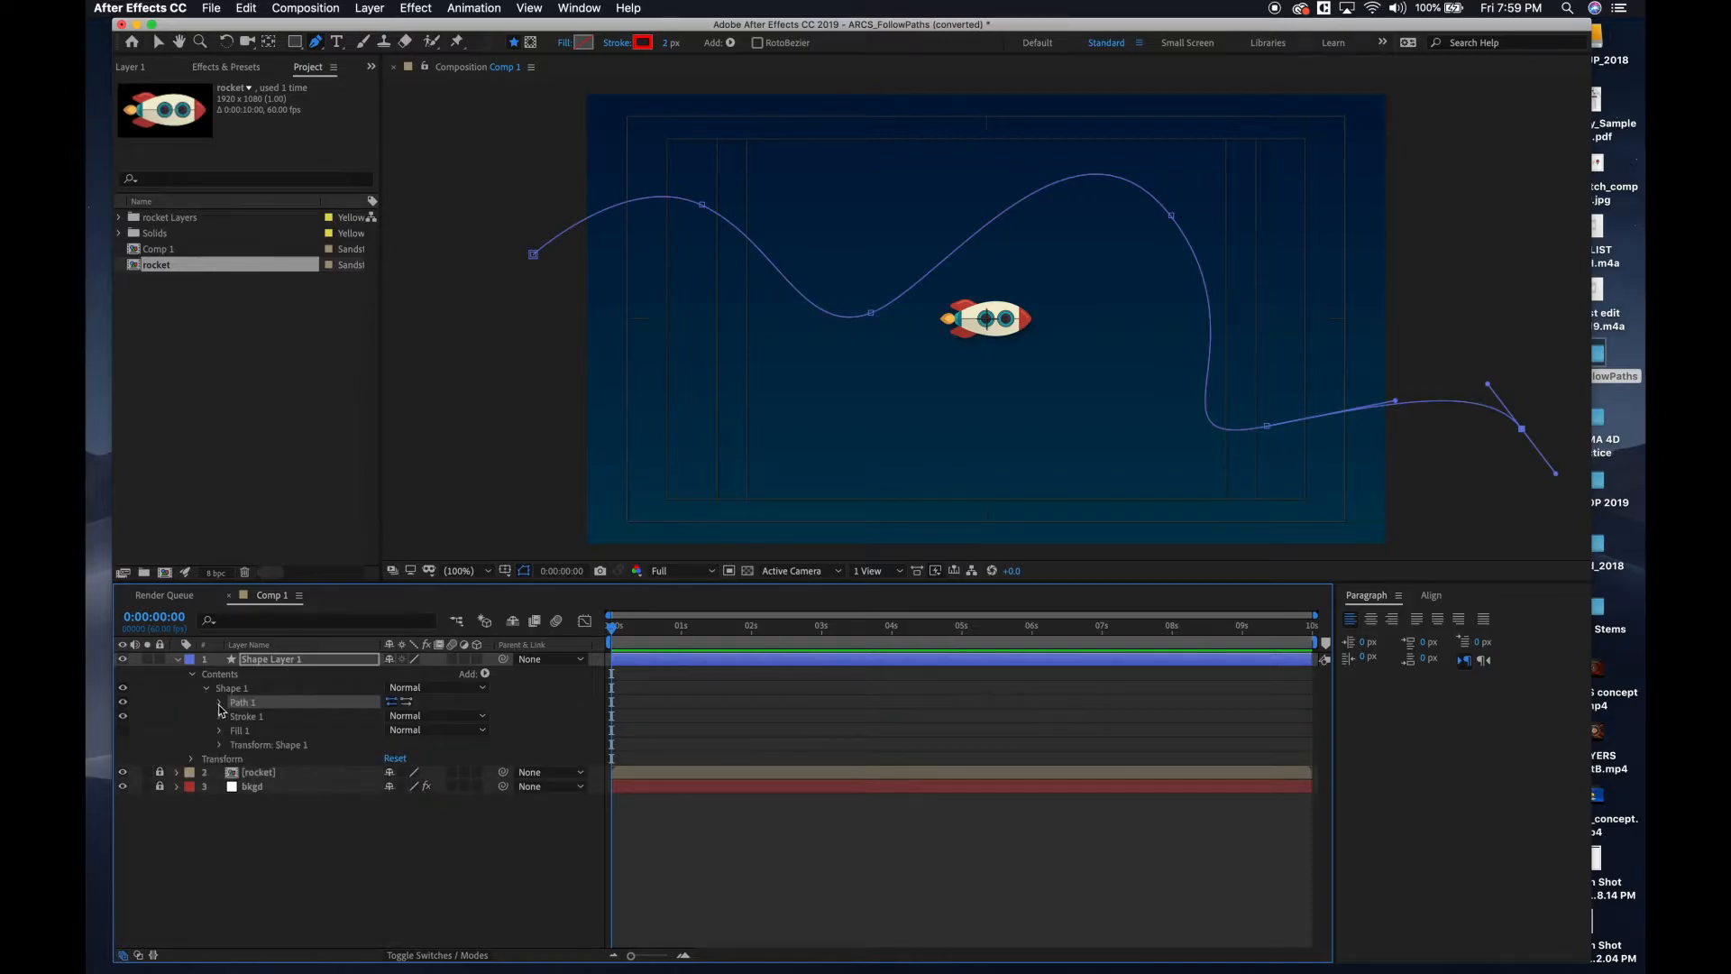
click(220, 703)
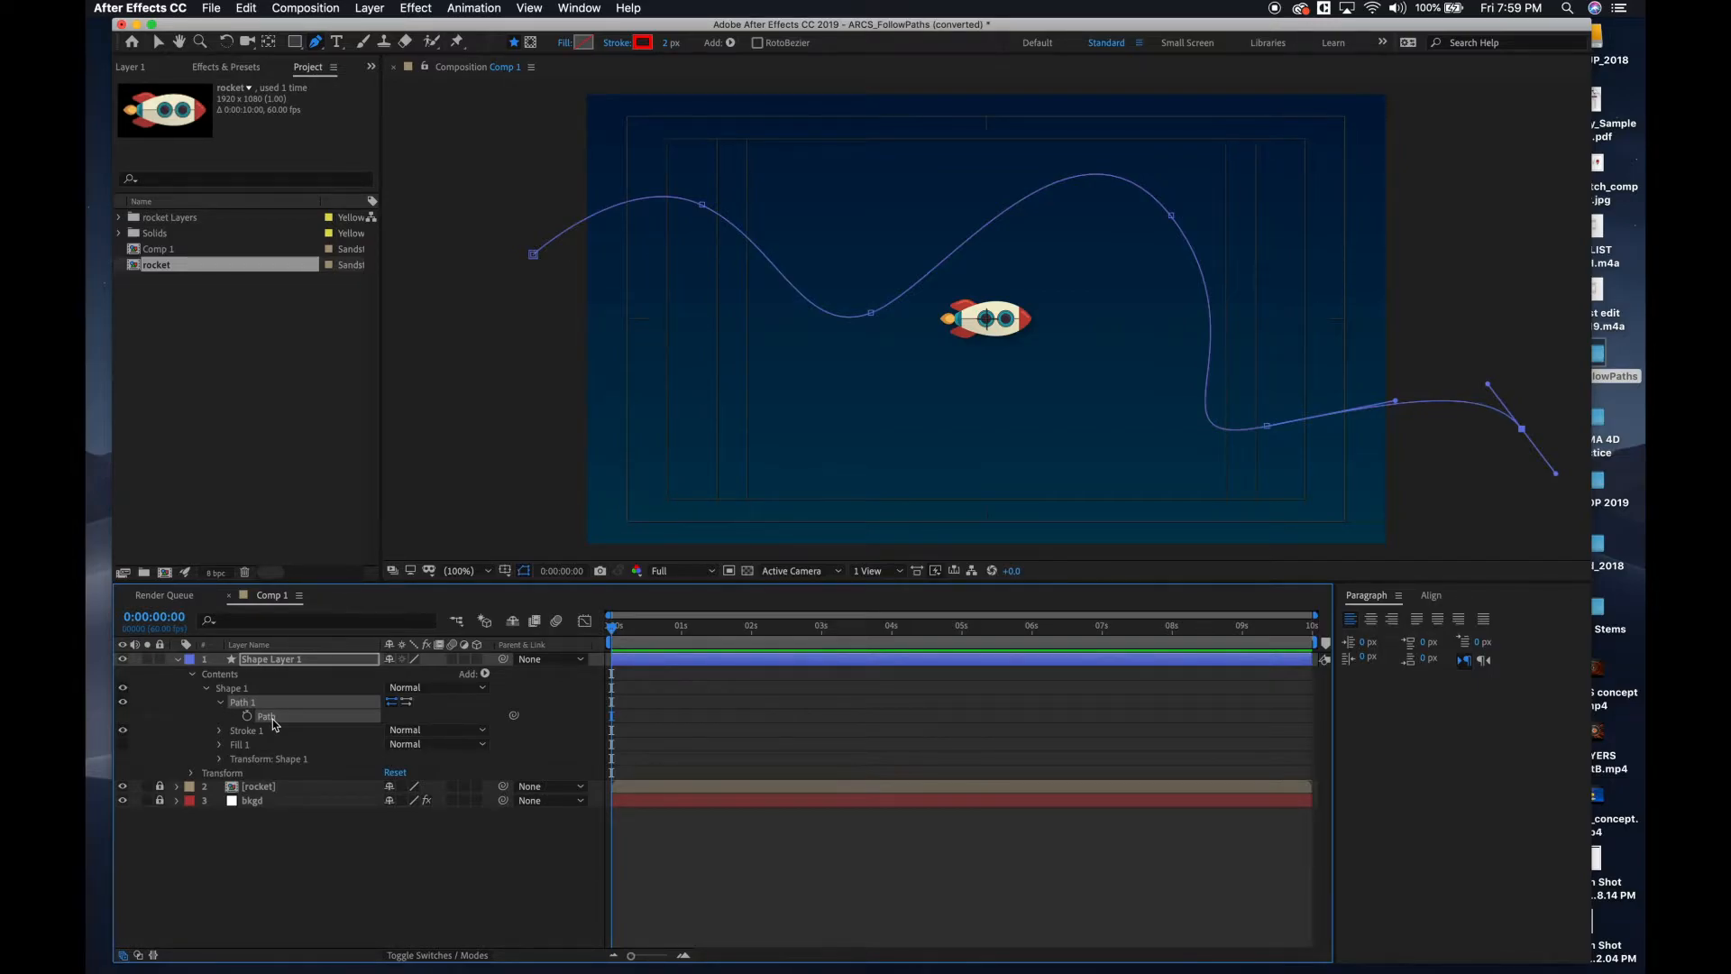
Collapse Shape Layer 1, lock it, and hide it from view.
click(178, 661)
click(160, 660)
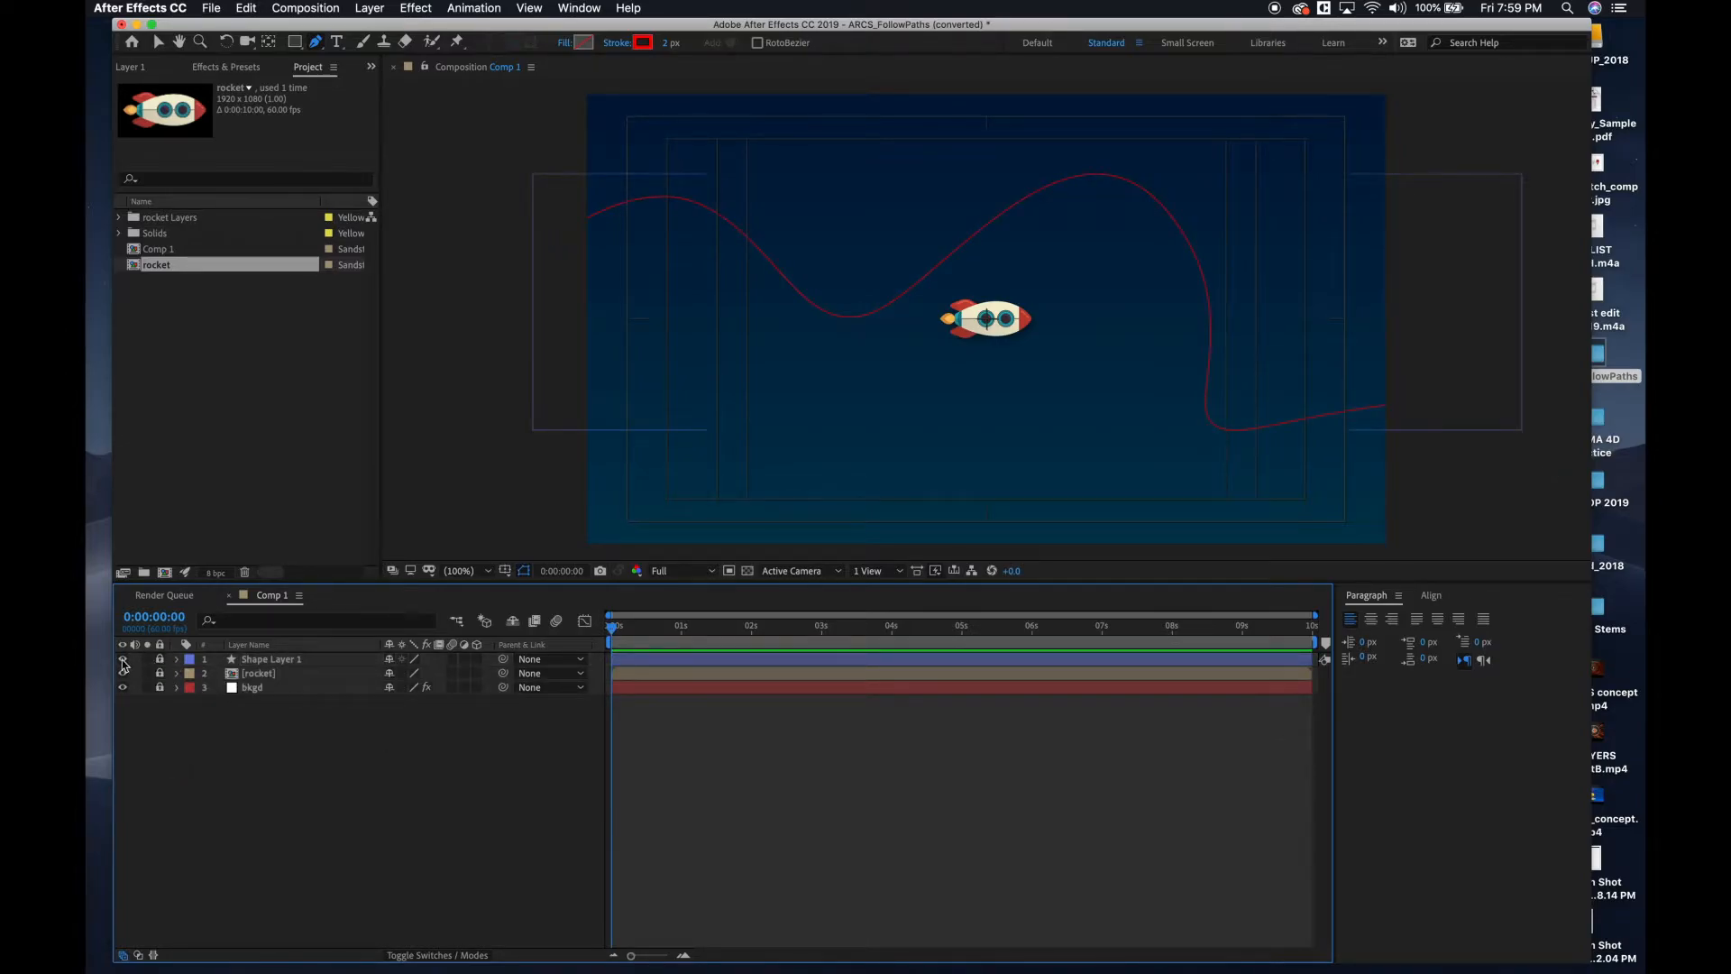
click(122, 659)
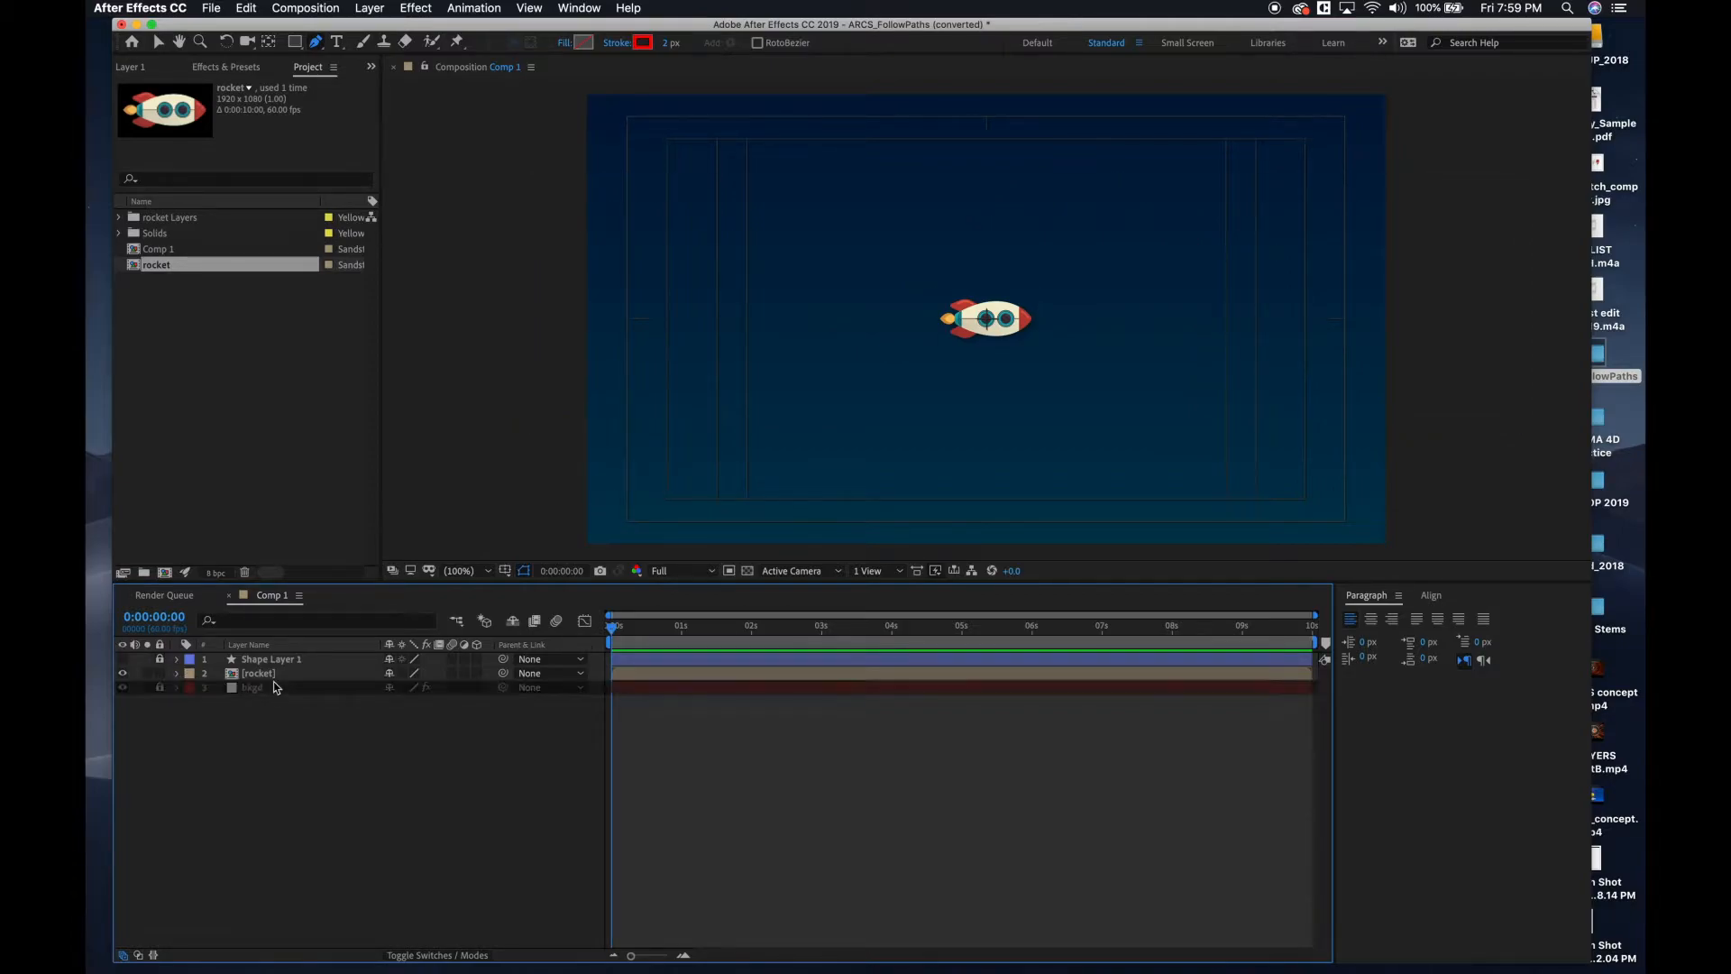
Reveal the rocket layer's Position property and paste the copied path into it as motion keyframes.
click(178, 676)
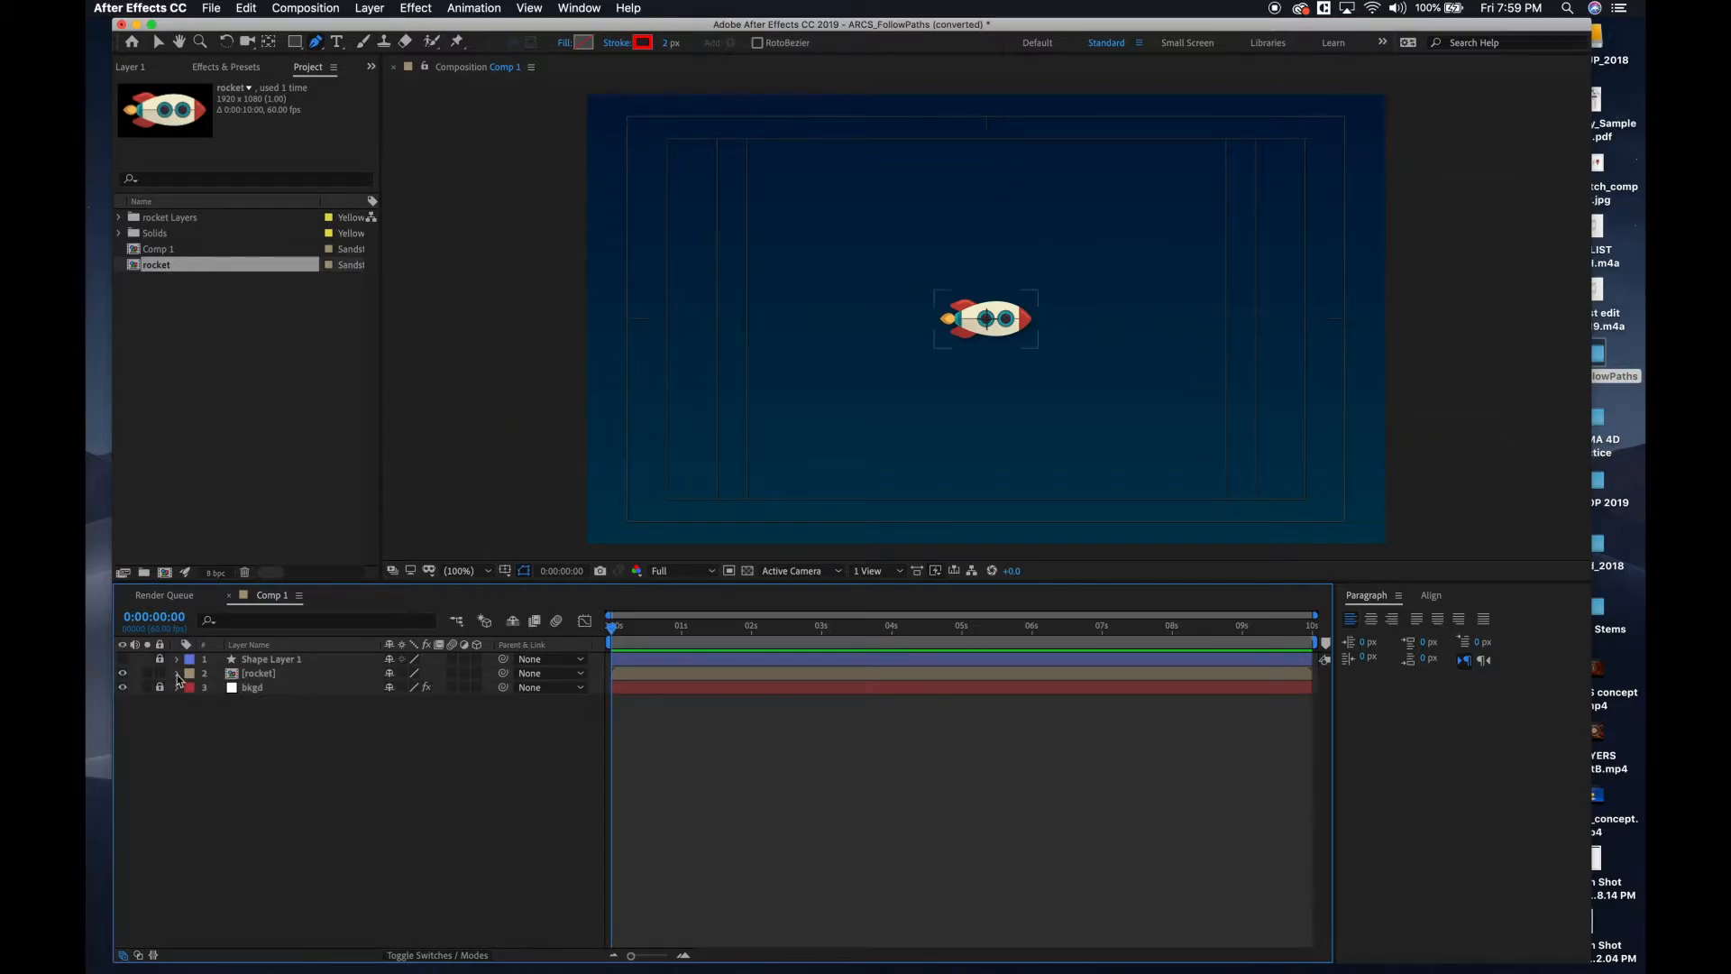
click(261, 676)
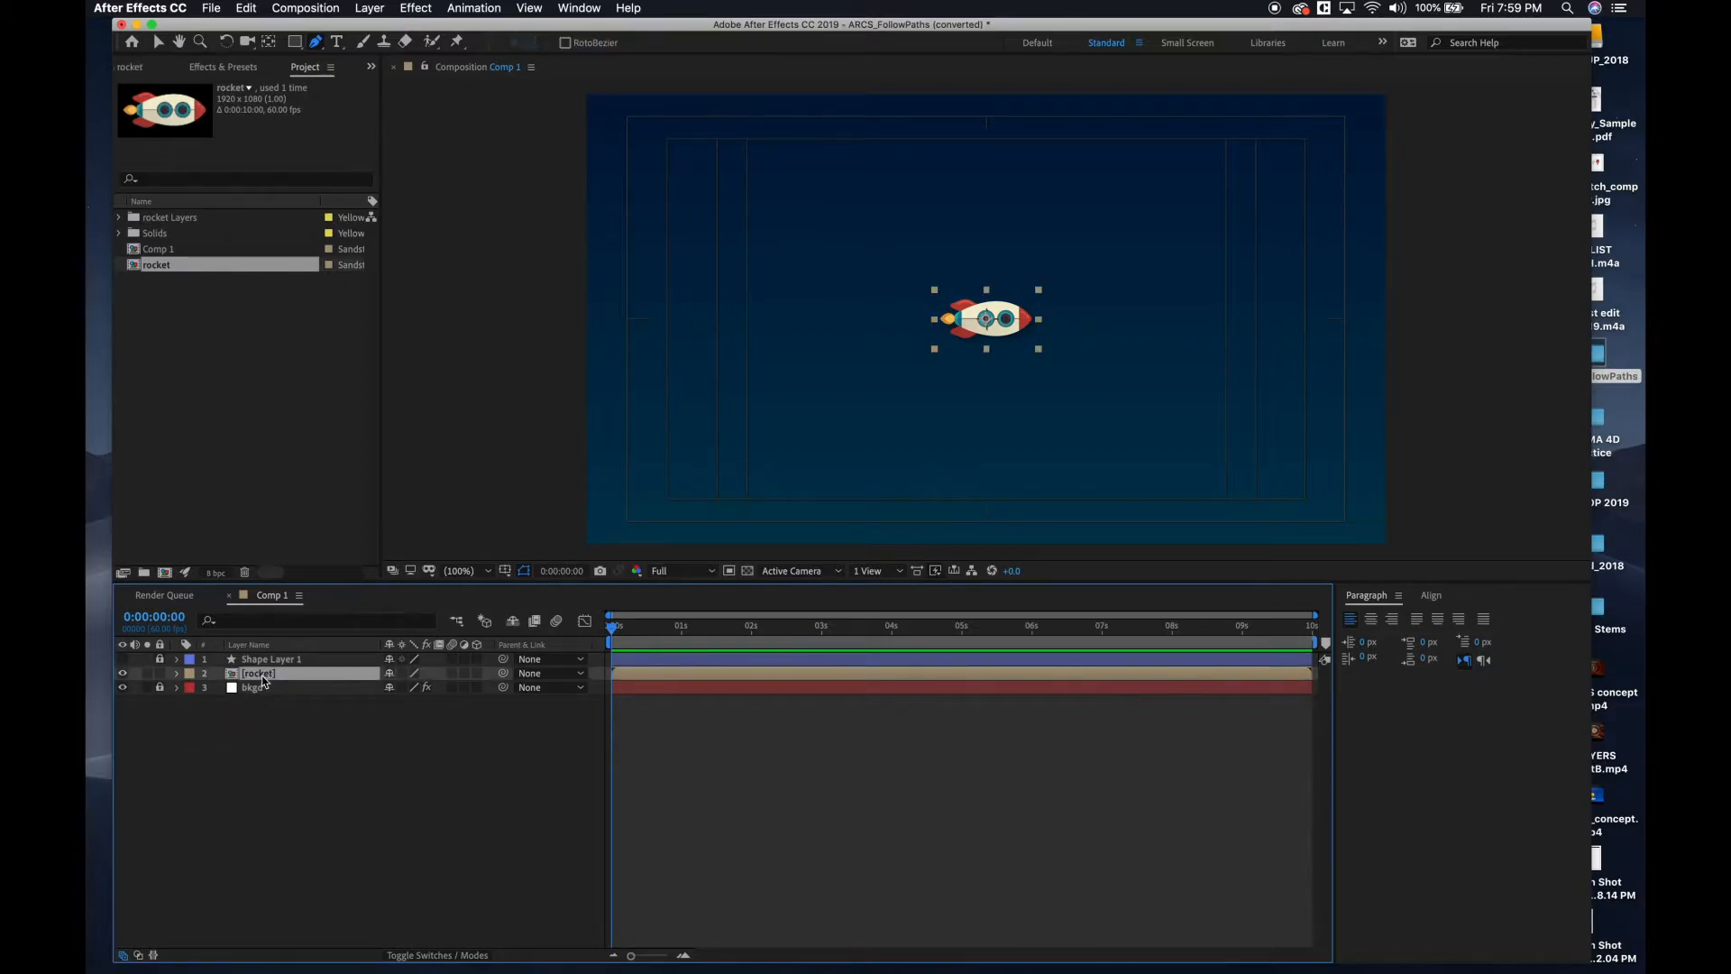
key(p)
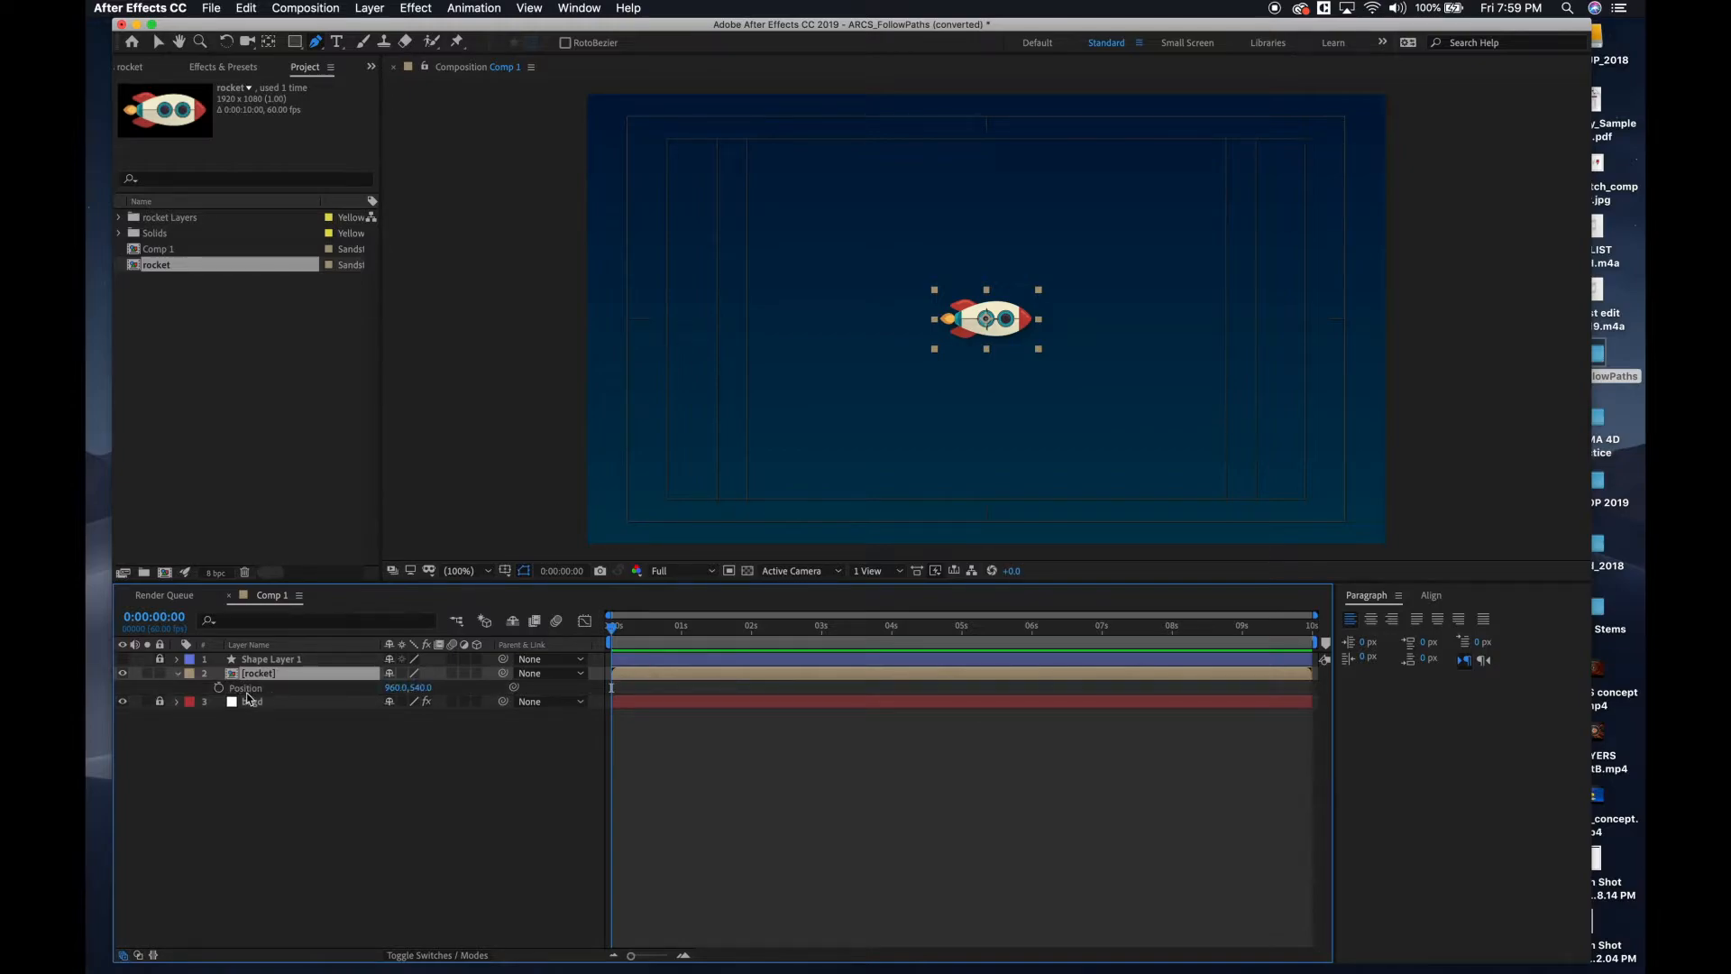
click(247, 692)
click(246, 728)
click(242, 690)
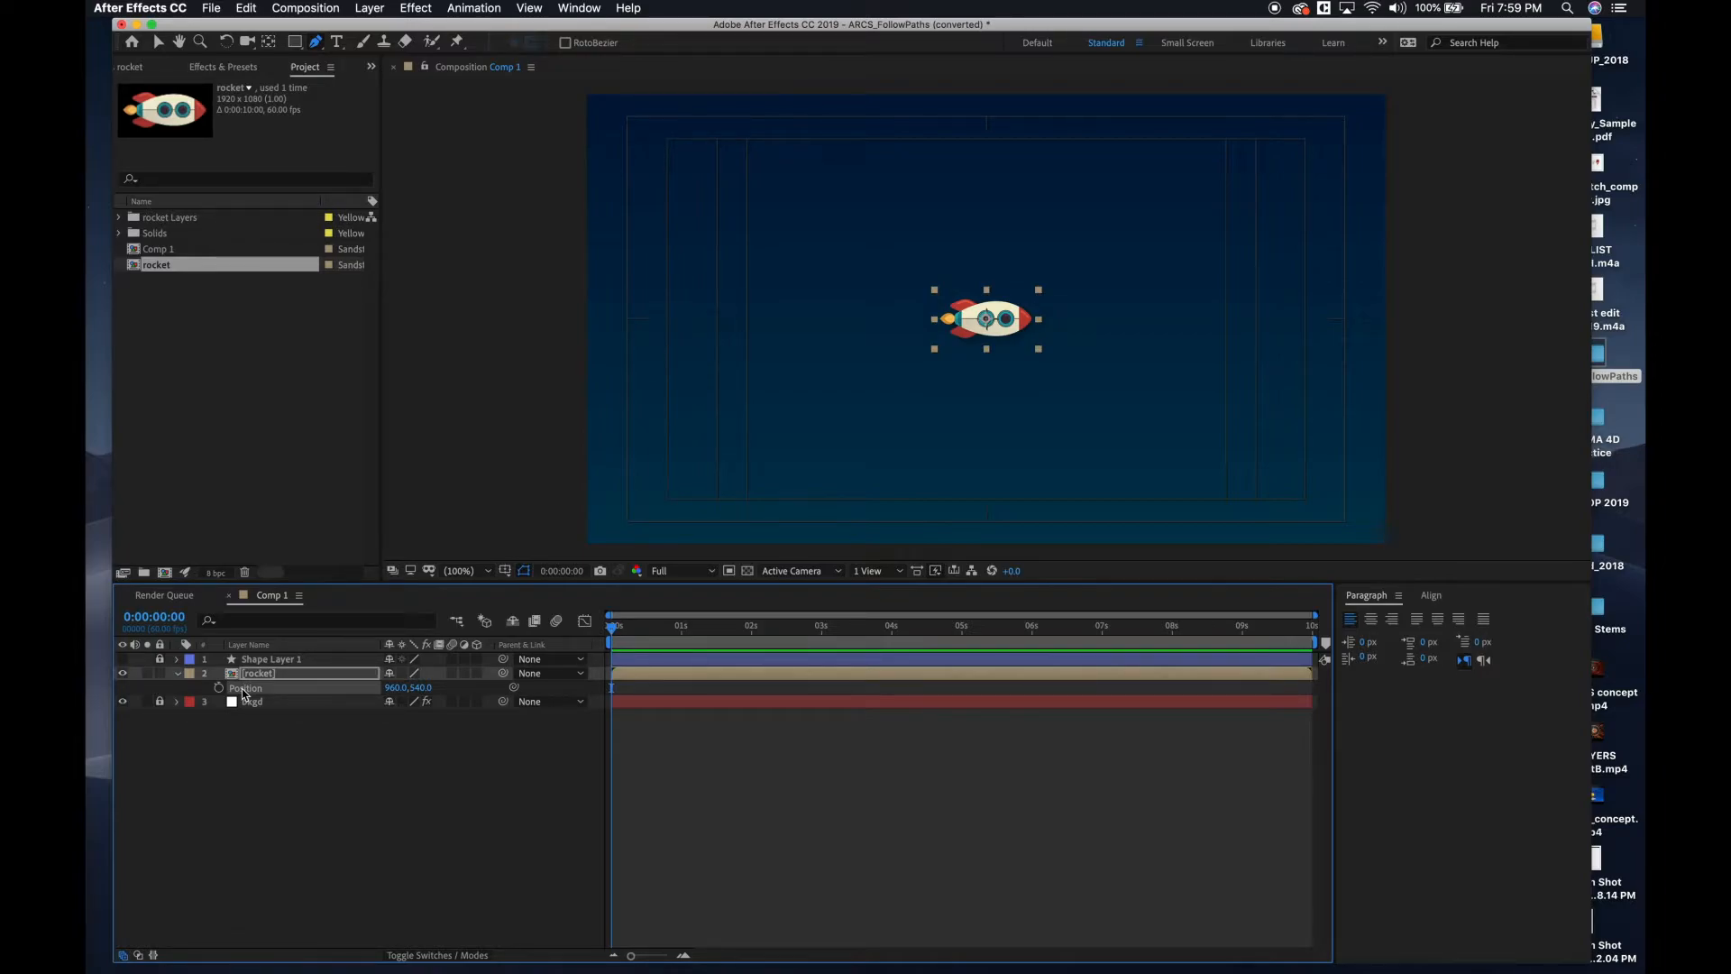
key(super+v)
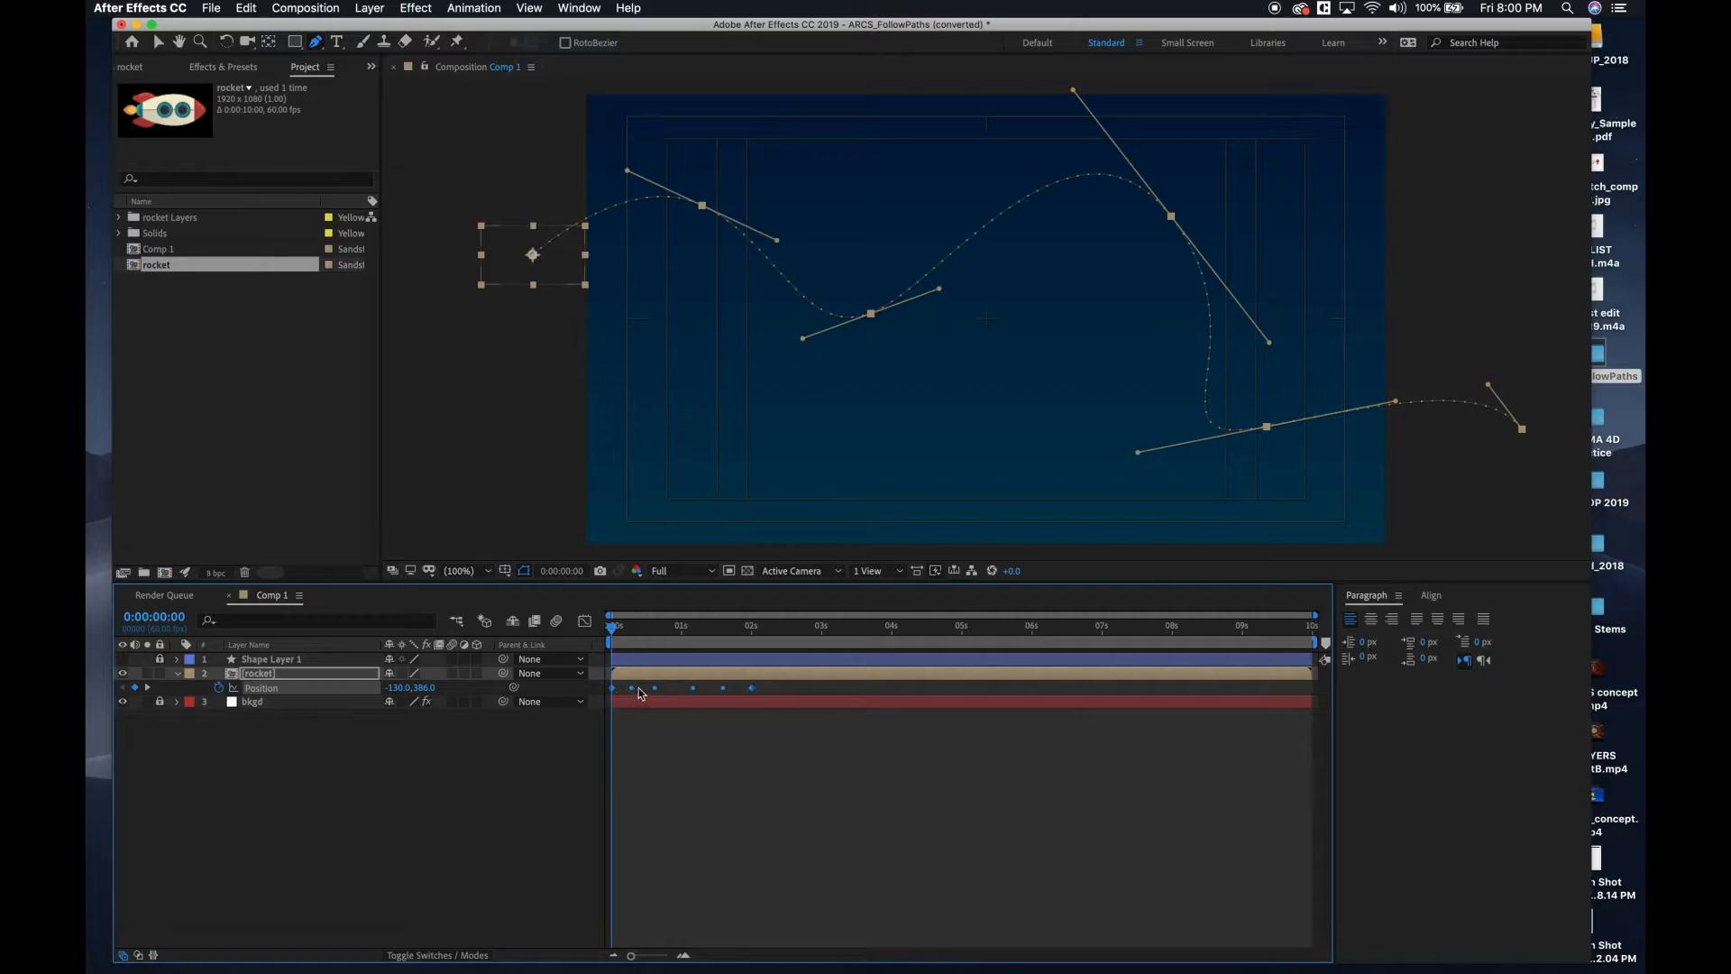
Shorten the work area to end just after the last position keyframe, and preview the rocket's movement along the path.
mouse_move(610, 635)
mouse_down()
mouse_move(785, 629)
mouse_move(609, 628)
mouse_up()
mouse_move(1318, 642)
mouse_down()
mouse_move(646, 642)
mouse_move(772, 642)
mouse_up()
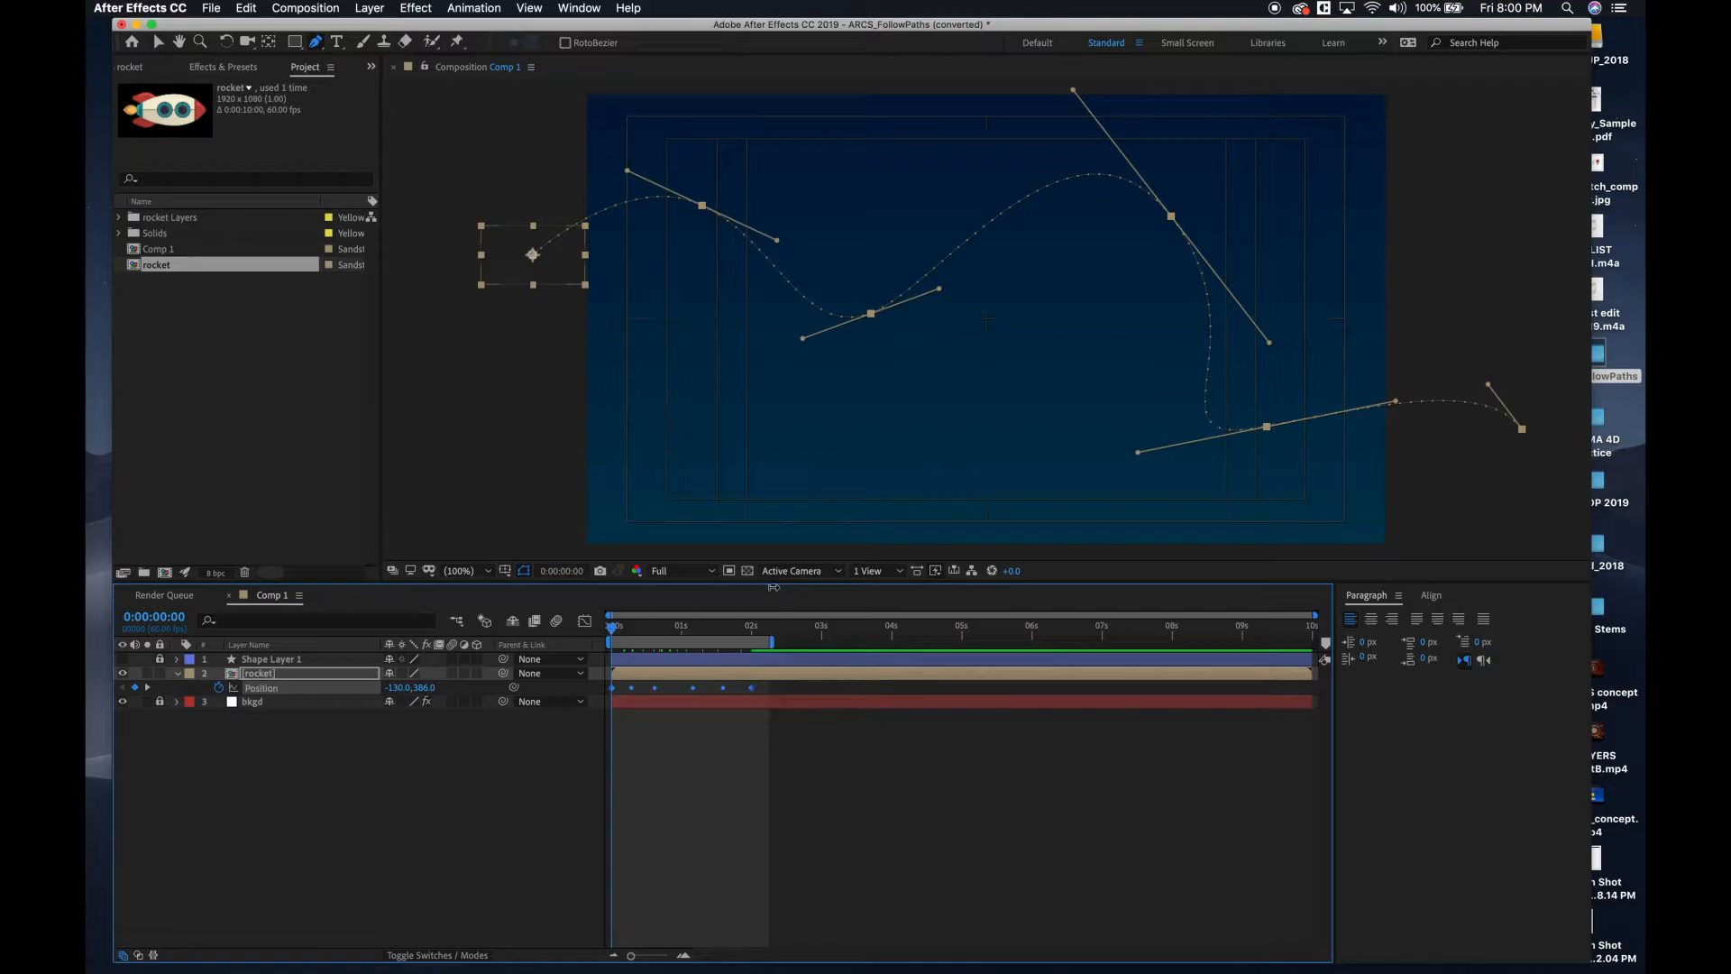
key(space)
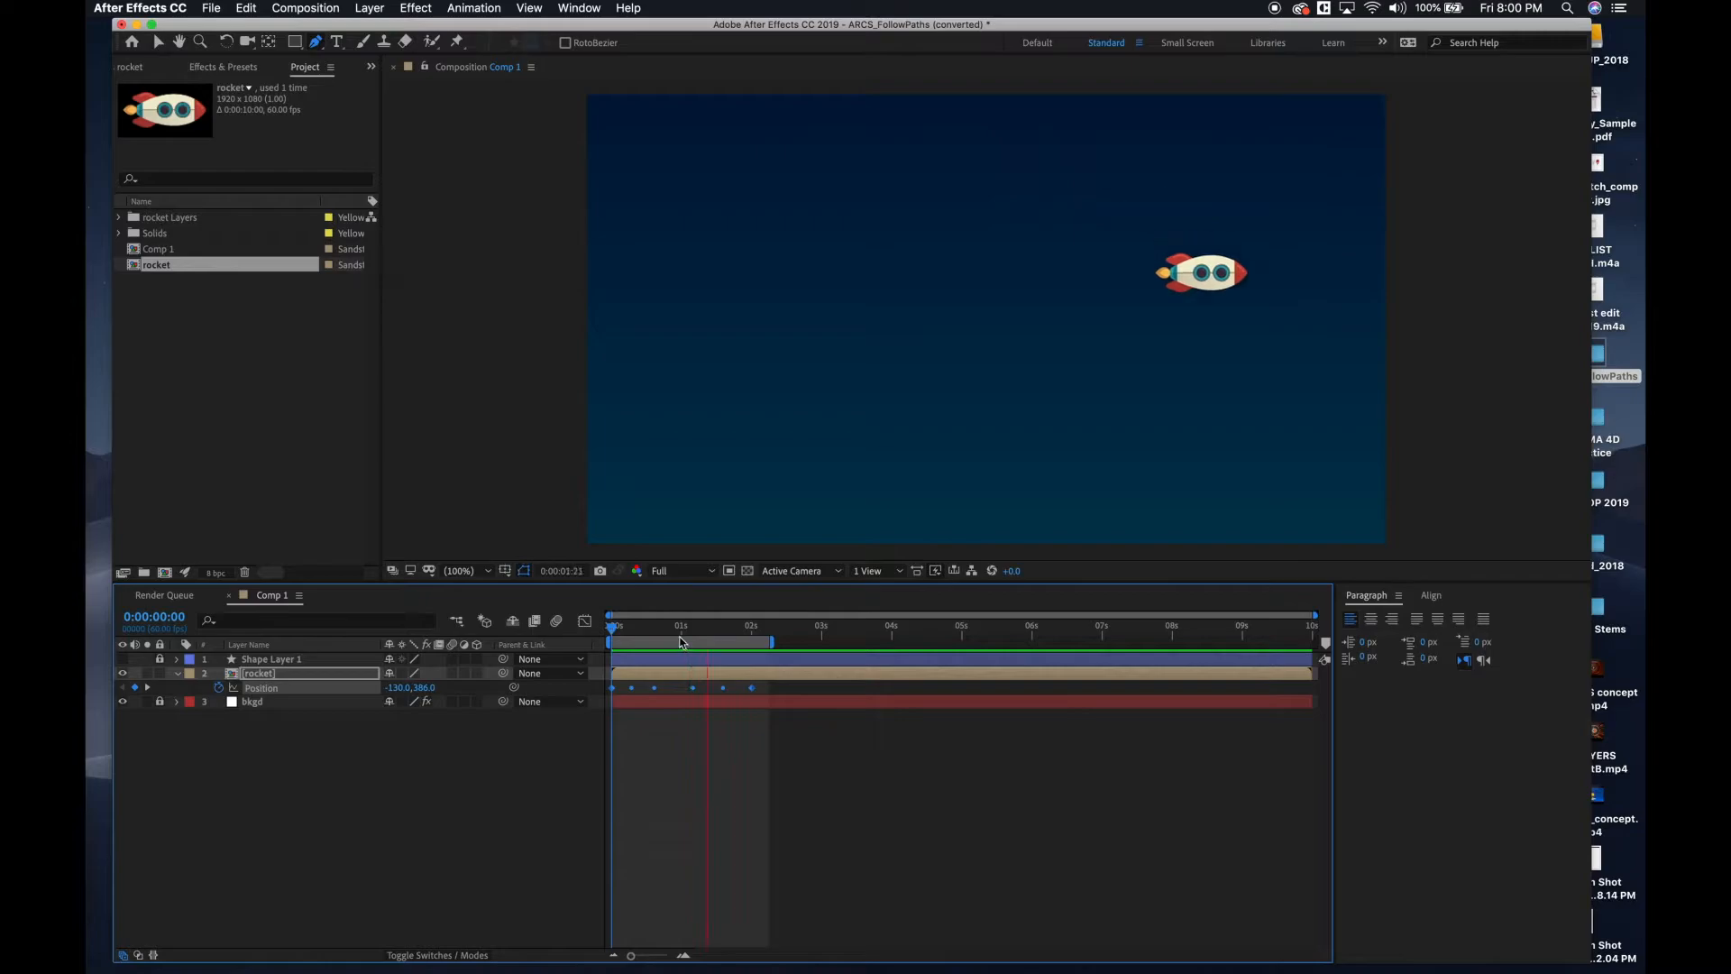
click(626, 631)
drag(626, 631, 655, 609)
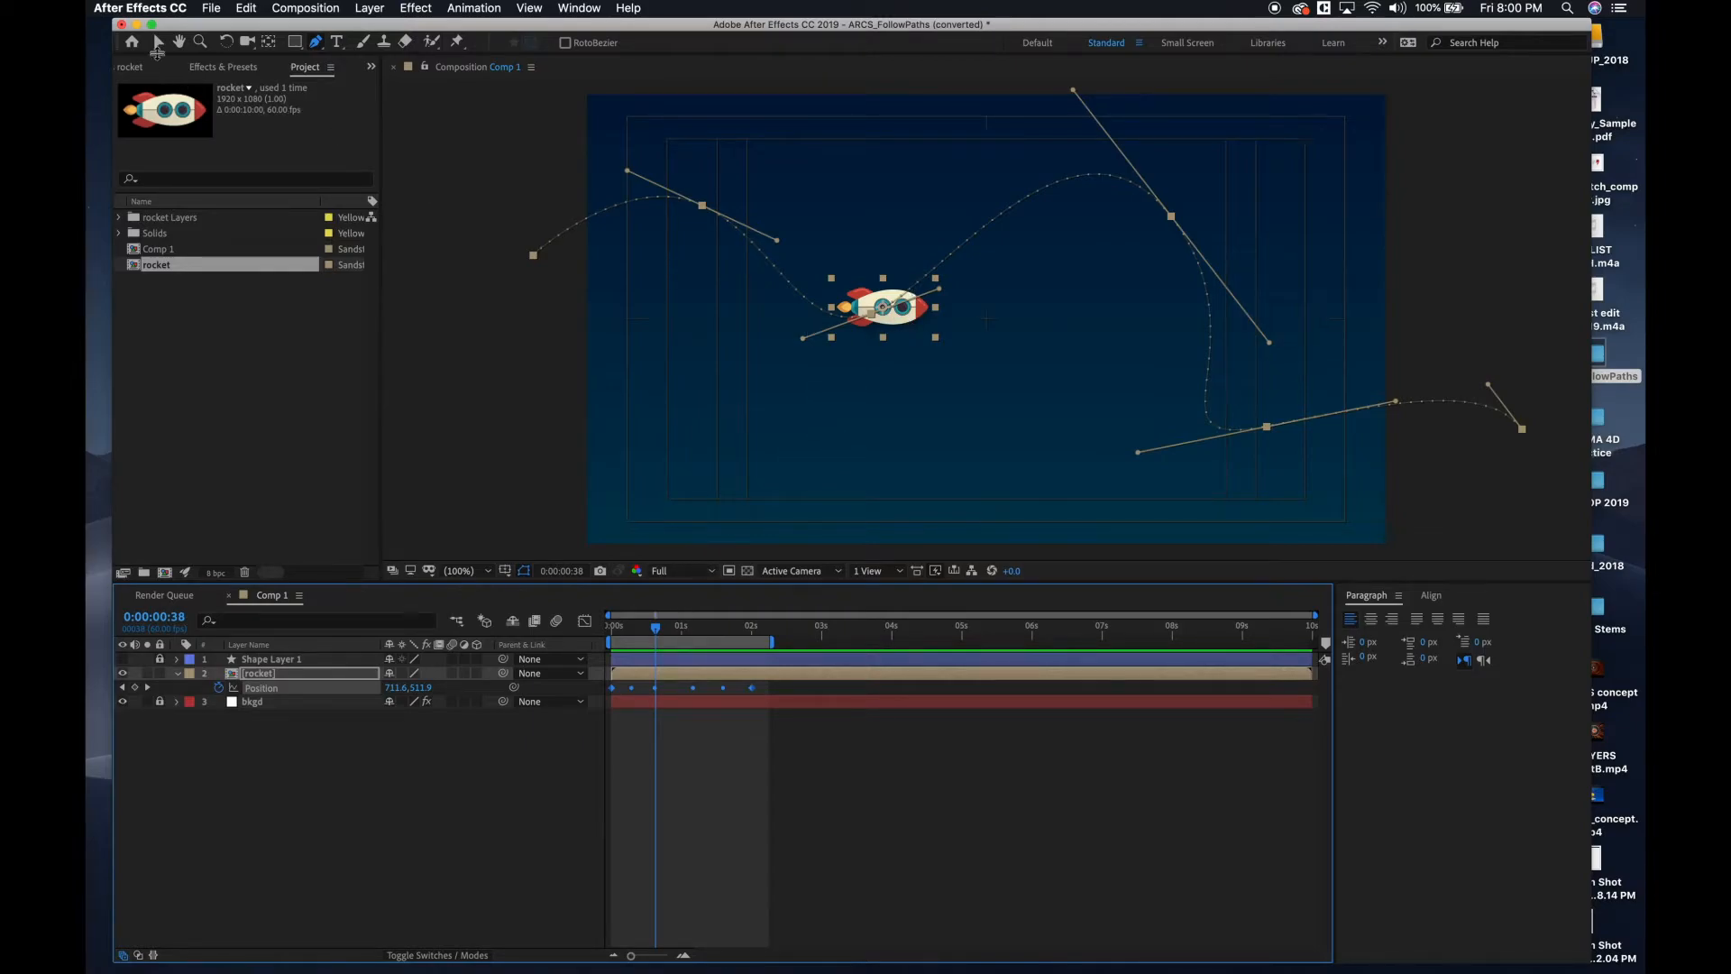
Set the rocket layer's Auto-Orientation to Orient Along Path.
click(157, 43)
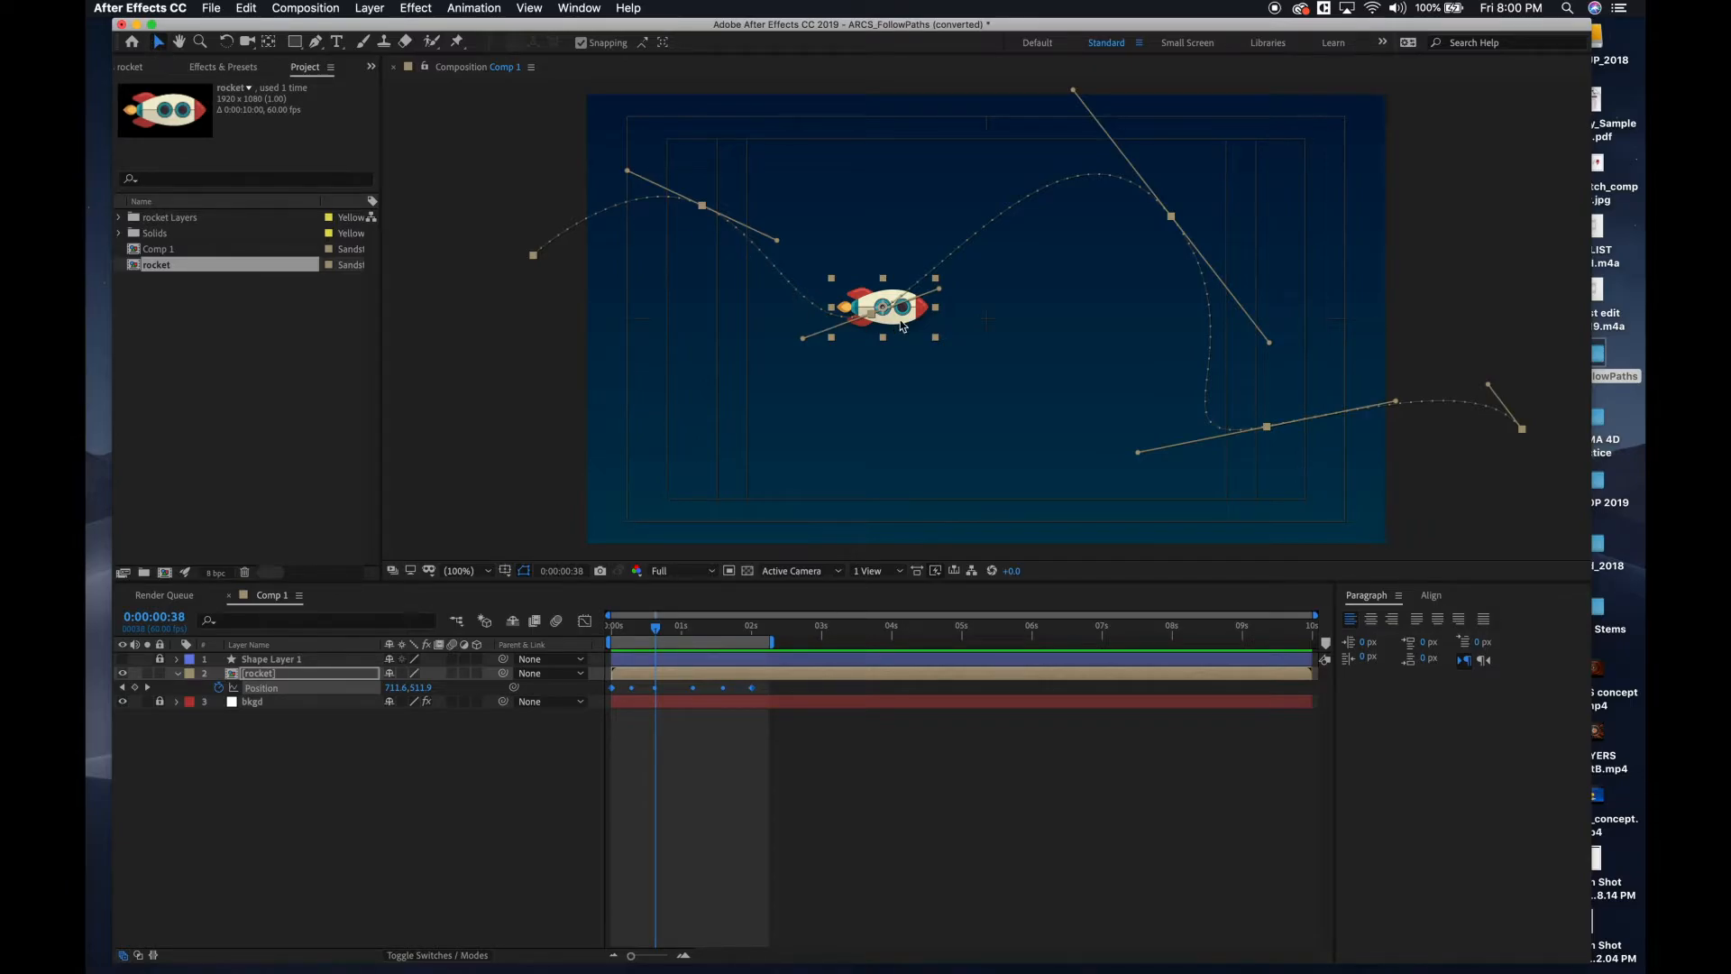
right_click(903, 327)
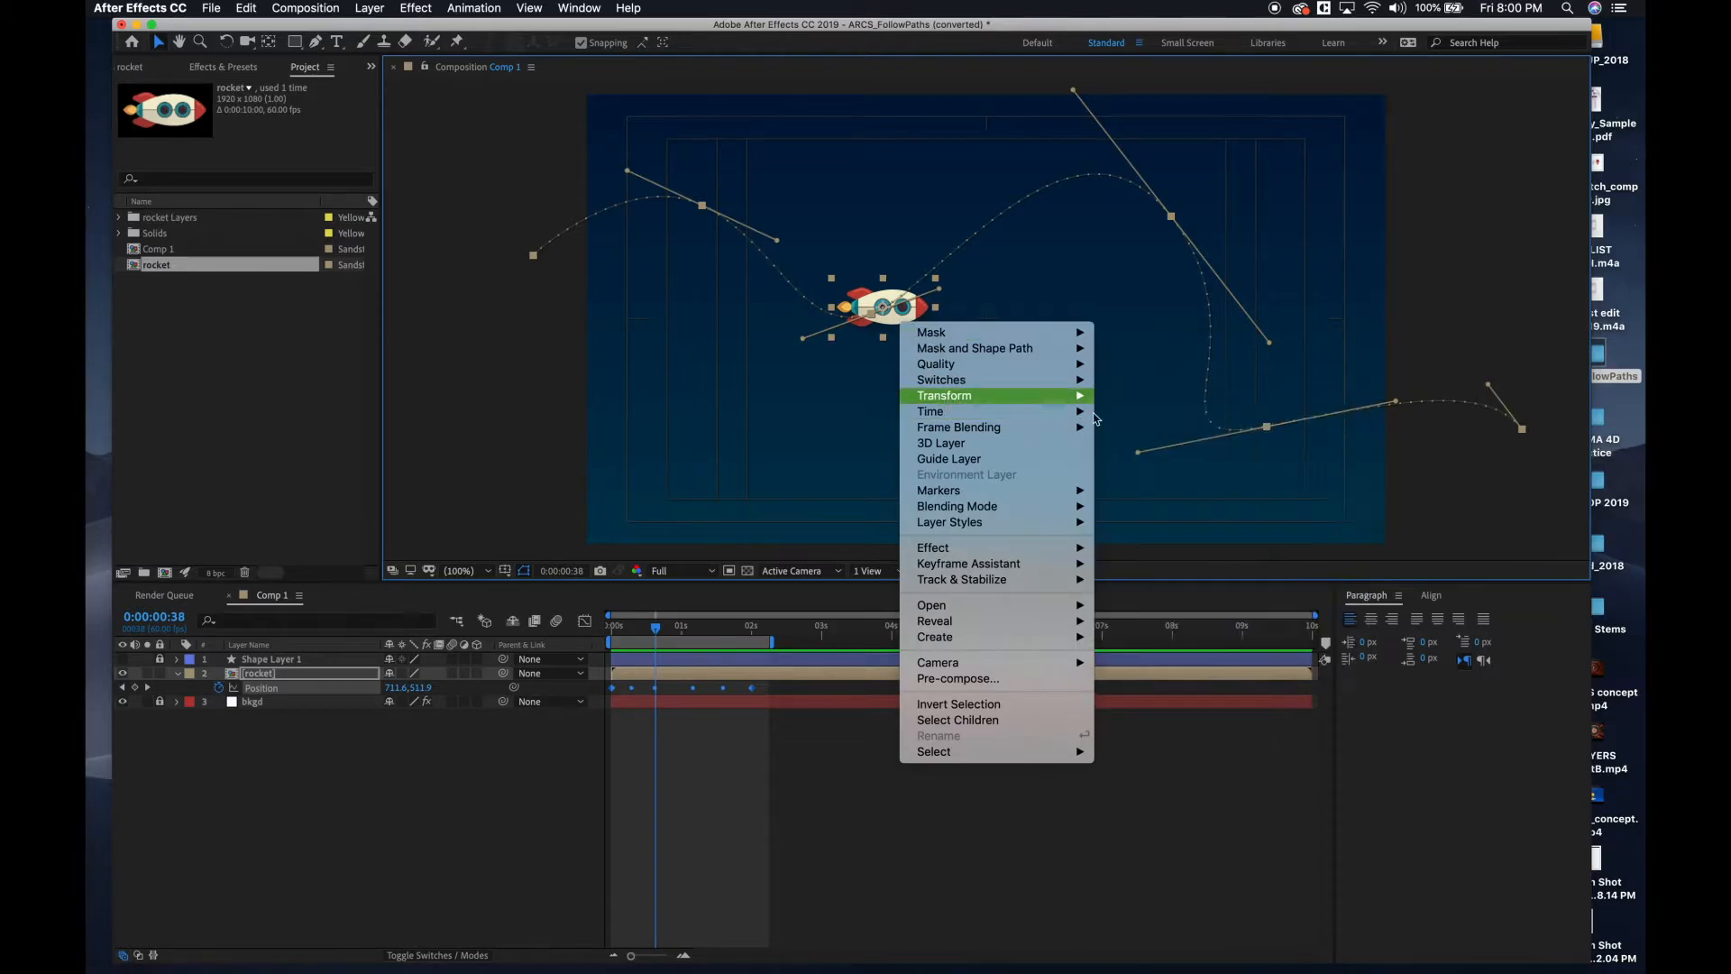
mouse_move(1082, 402)
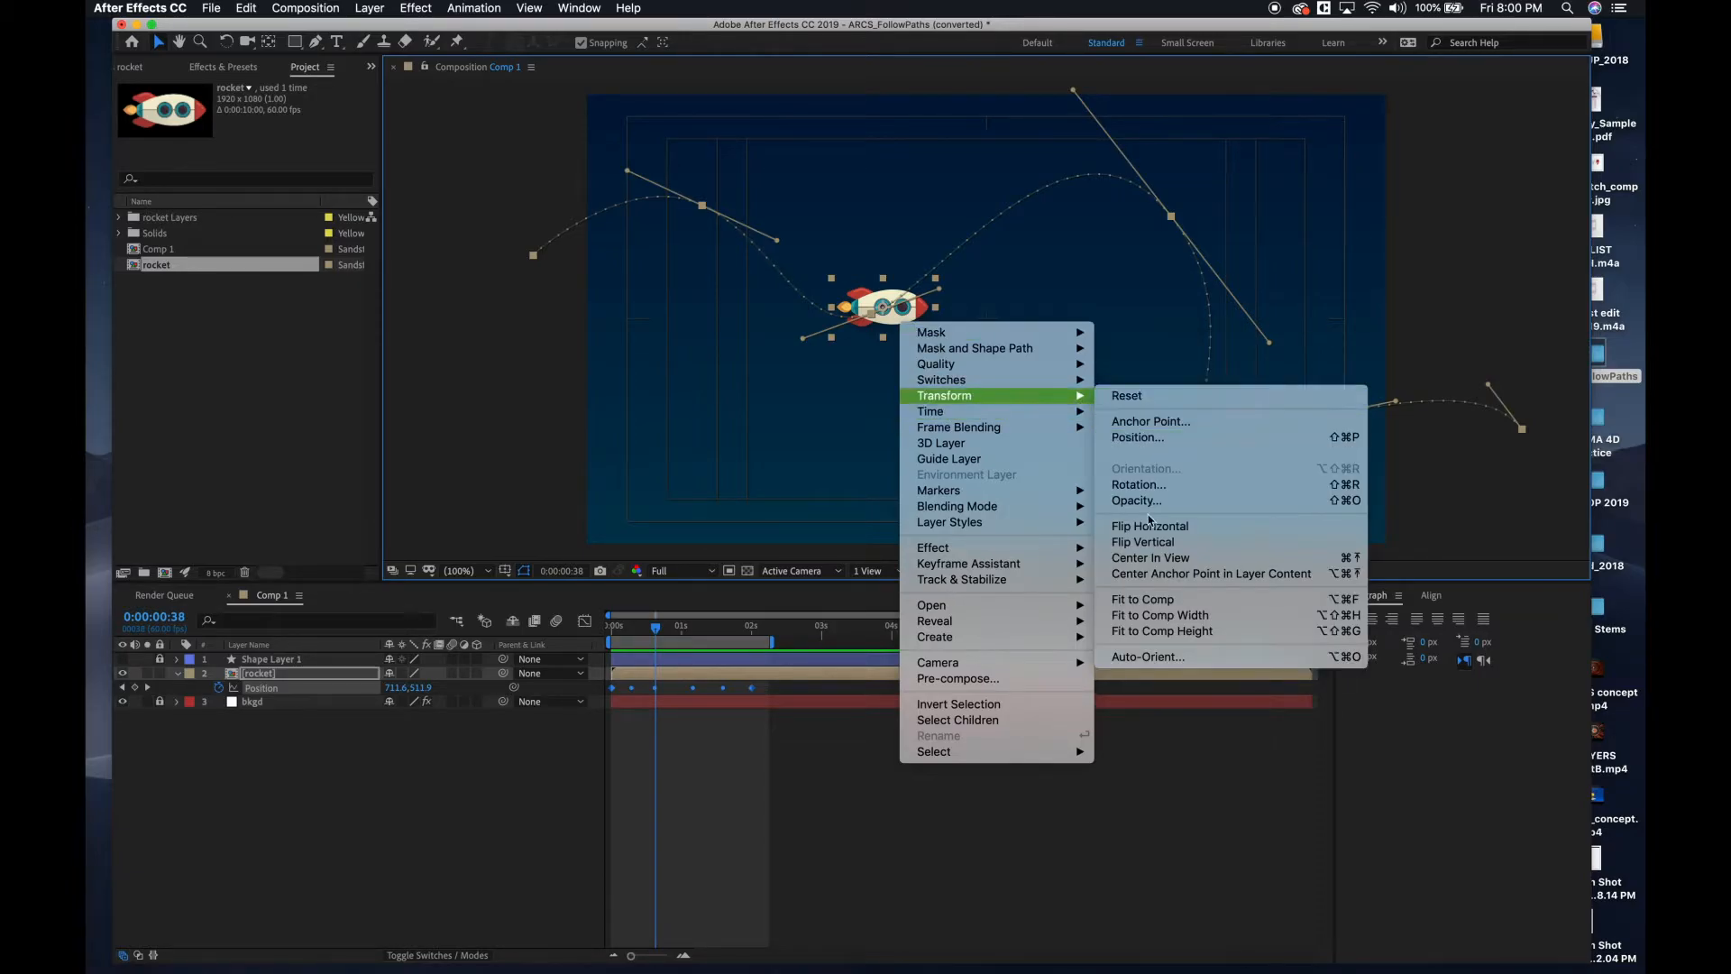
click(1150, 658)
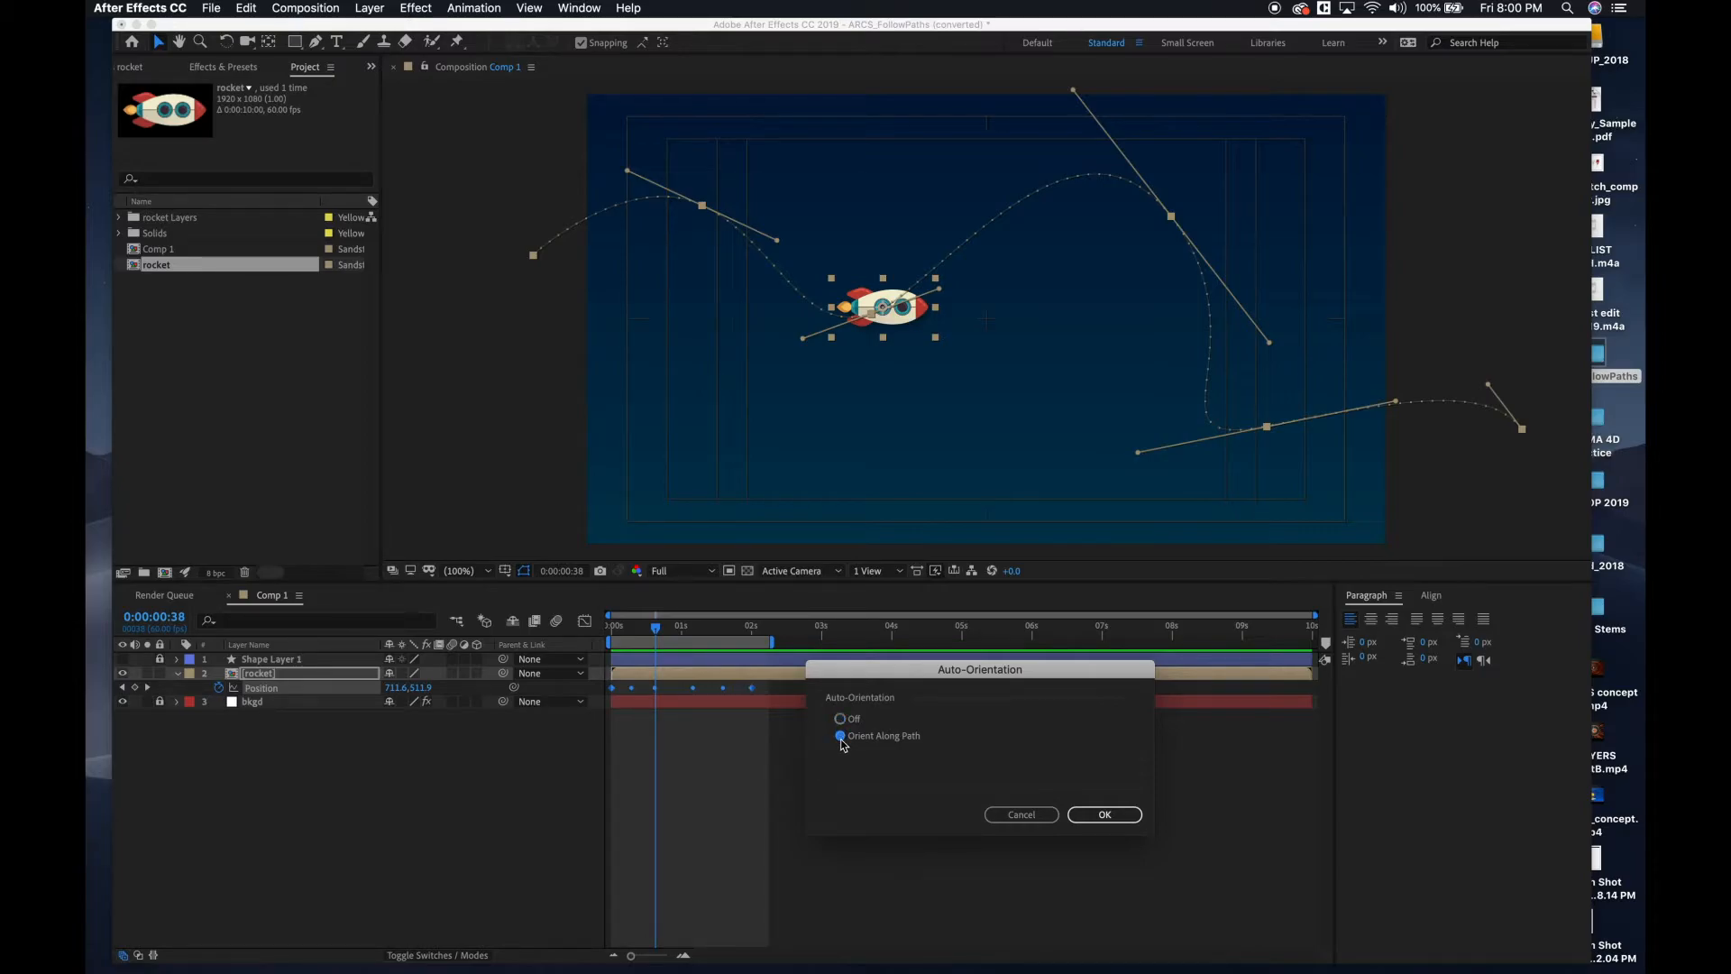
click(1104, 815)
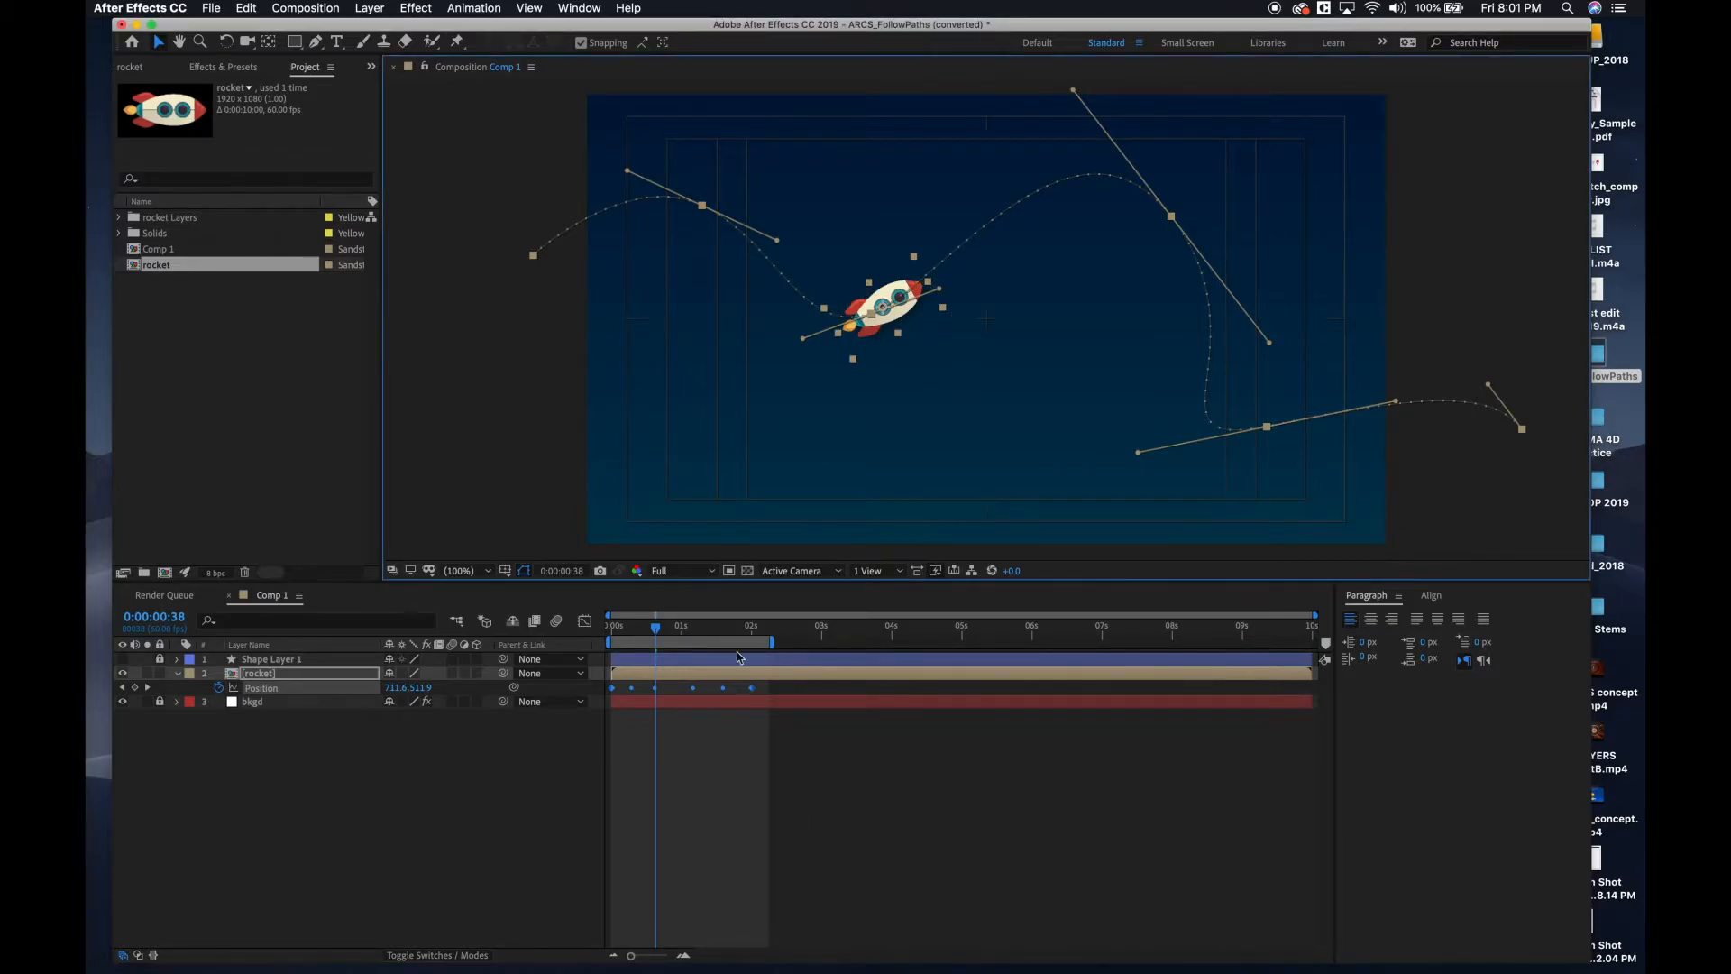
Preview the auto-oriented rocket from the beginning, and scrub to about one second.
drag(656, 627, 570, 593)
key(space)
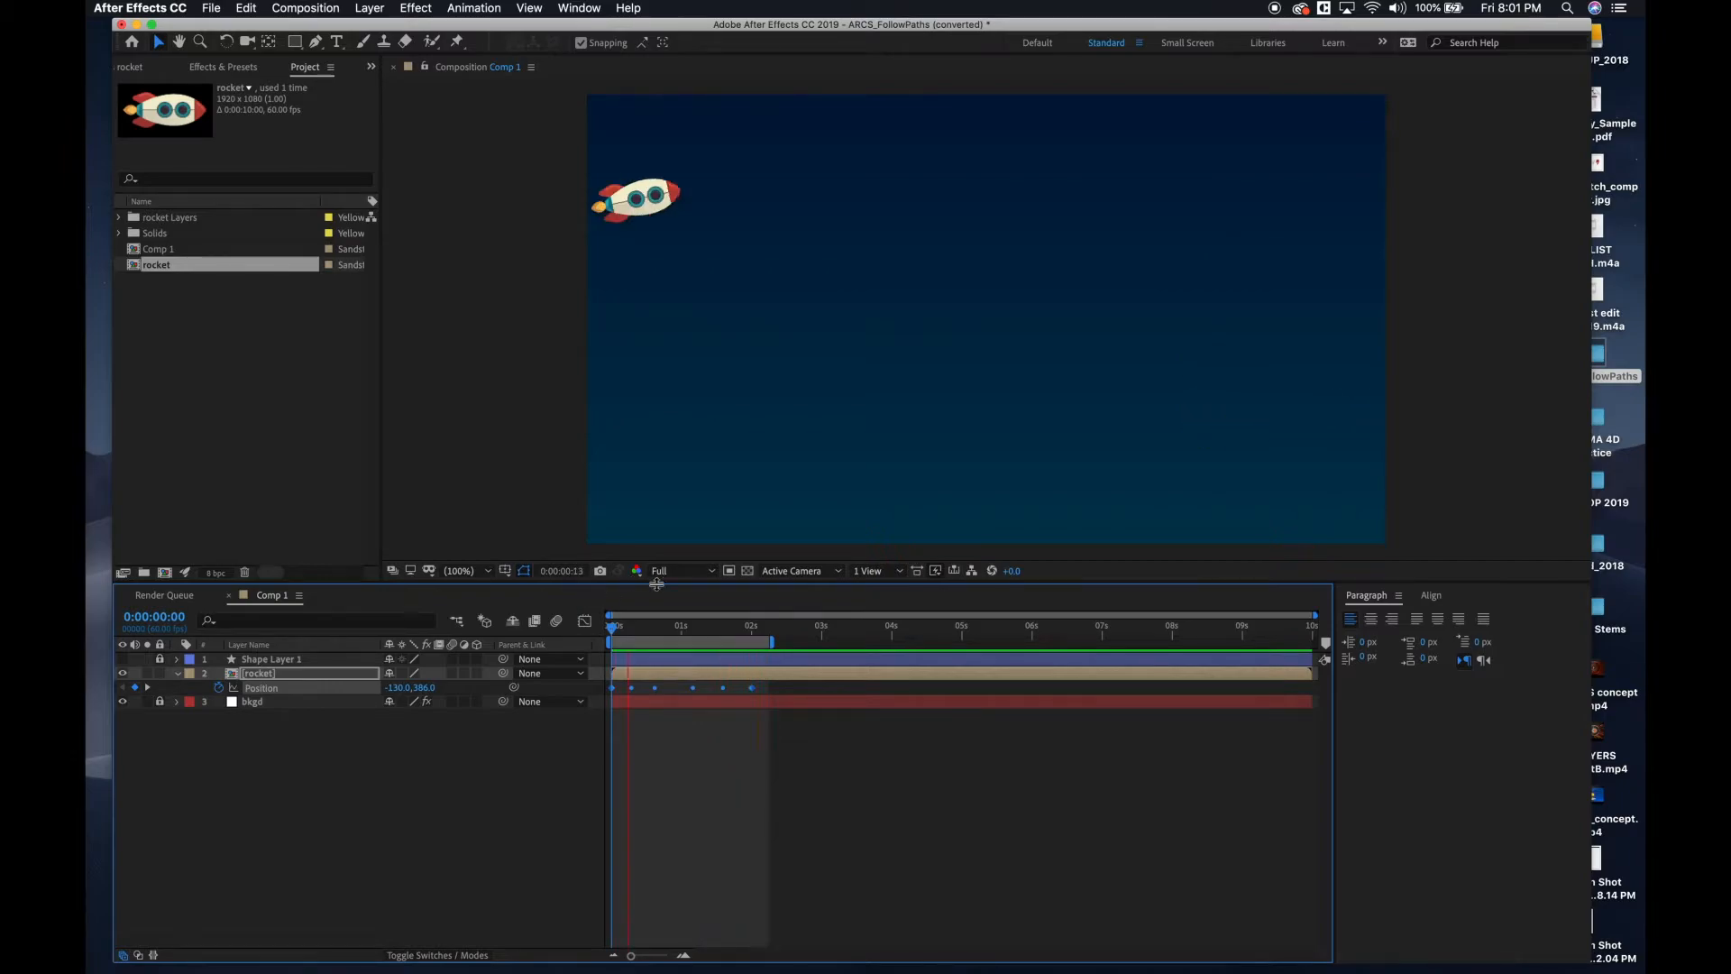
mouse_move(668, 626)
mouse_down()
mouse_move(702, 629)
mouse_move(683, 629)
mouse_up()
Reshape the rocket's motion path by flattening the direction handles at its first dip and second peak.
drag(938, 294, 949, 370)
drag(802, 341, 694, 308)
drag(948, 372, 964, 316)
drag(1074, 92, 967, 154)
drag(1272, 344, 1317, 250)
mouse_move(1267, 427)
mouse_down()
mouse_move(1317, 385)
mouse_move(1289, 417)
mouse_up()
key(super+z)
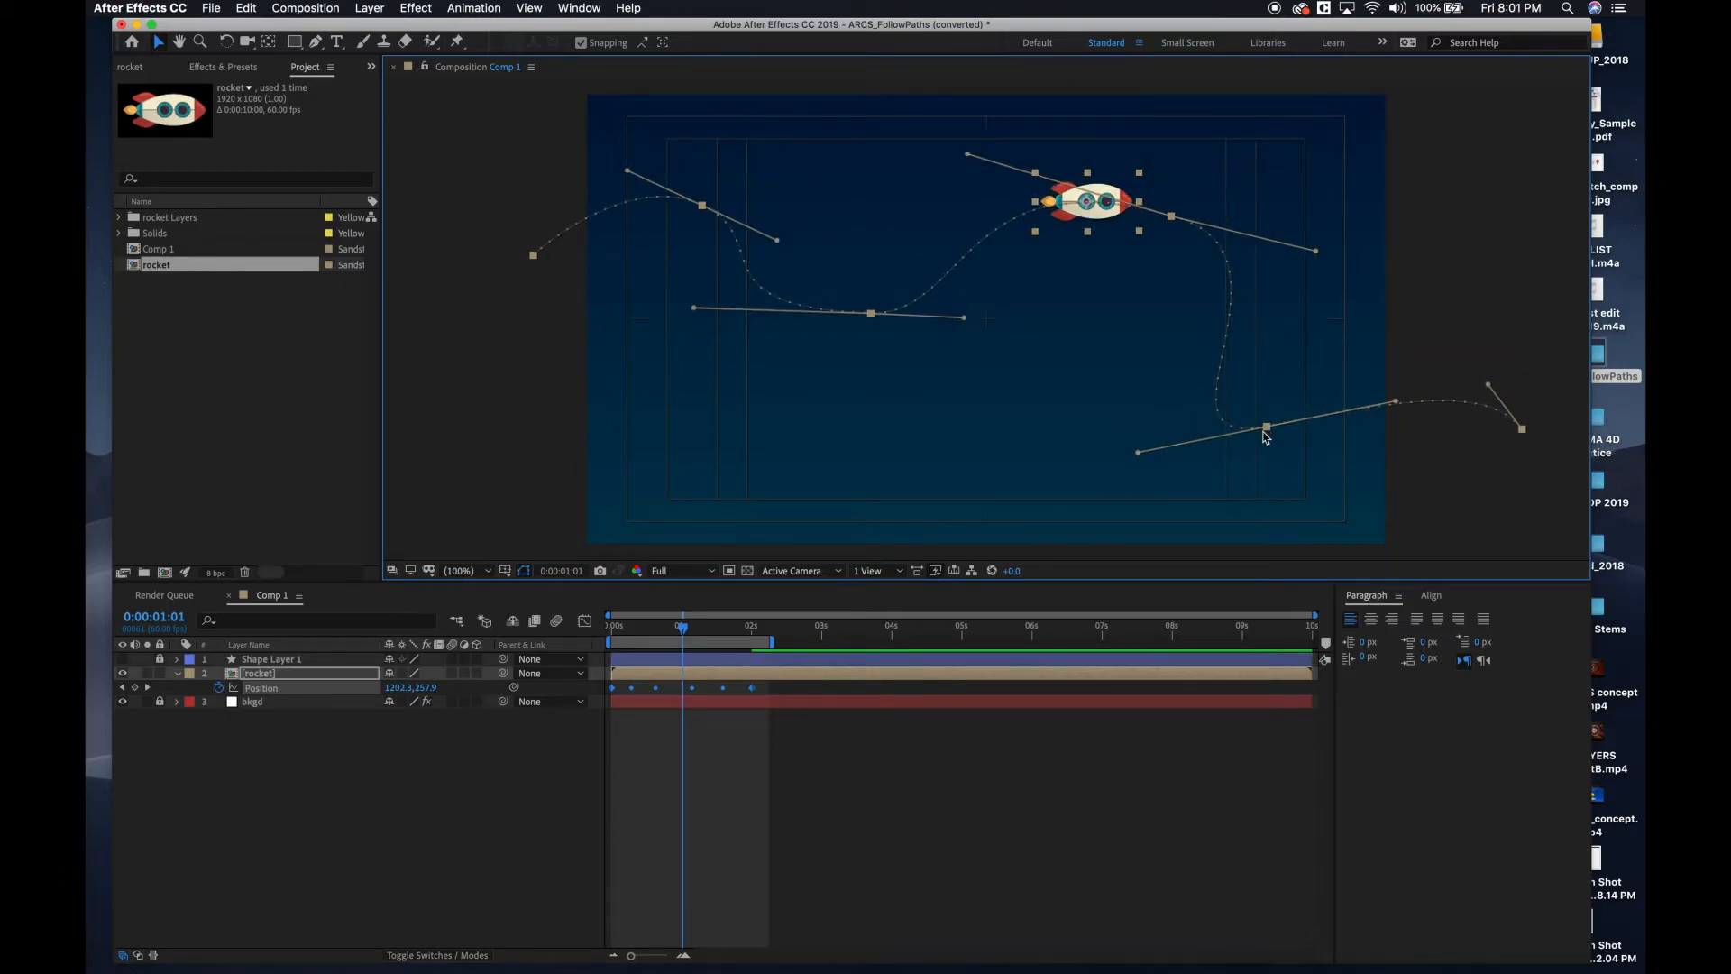
Reshape the rocket's motion path by raising the second dip, pushing both end points farther off-frame and lowering the first peak, and preview it.
drag(1267, 429, 1345, 317)
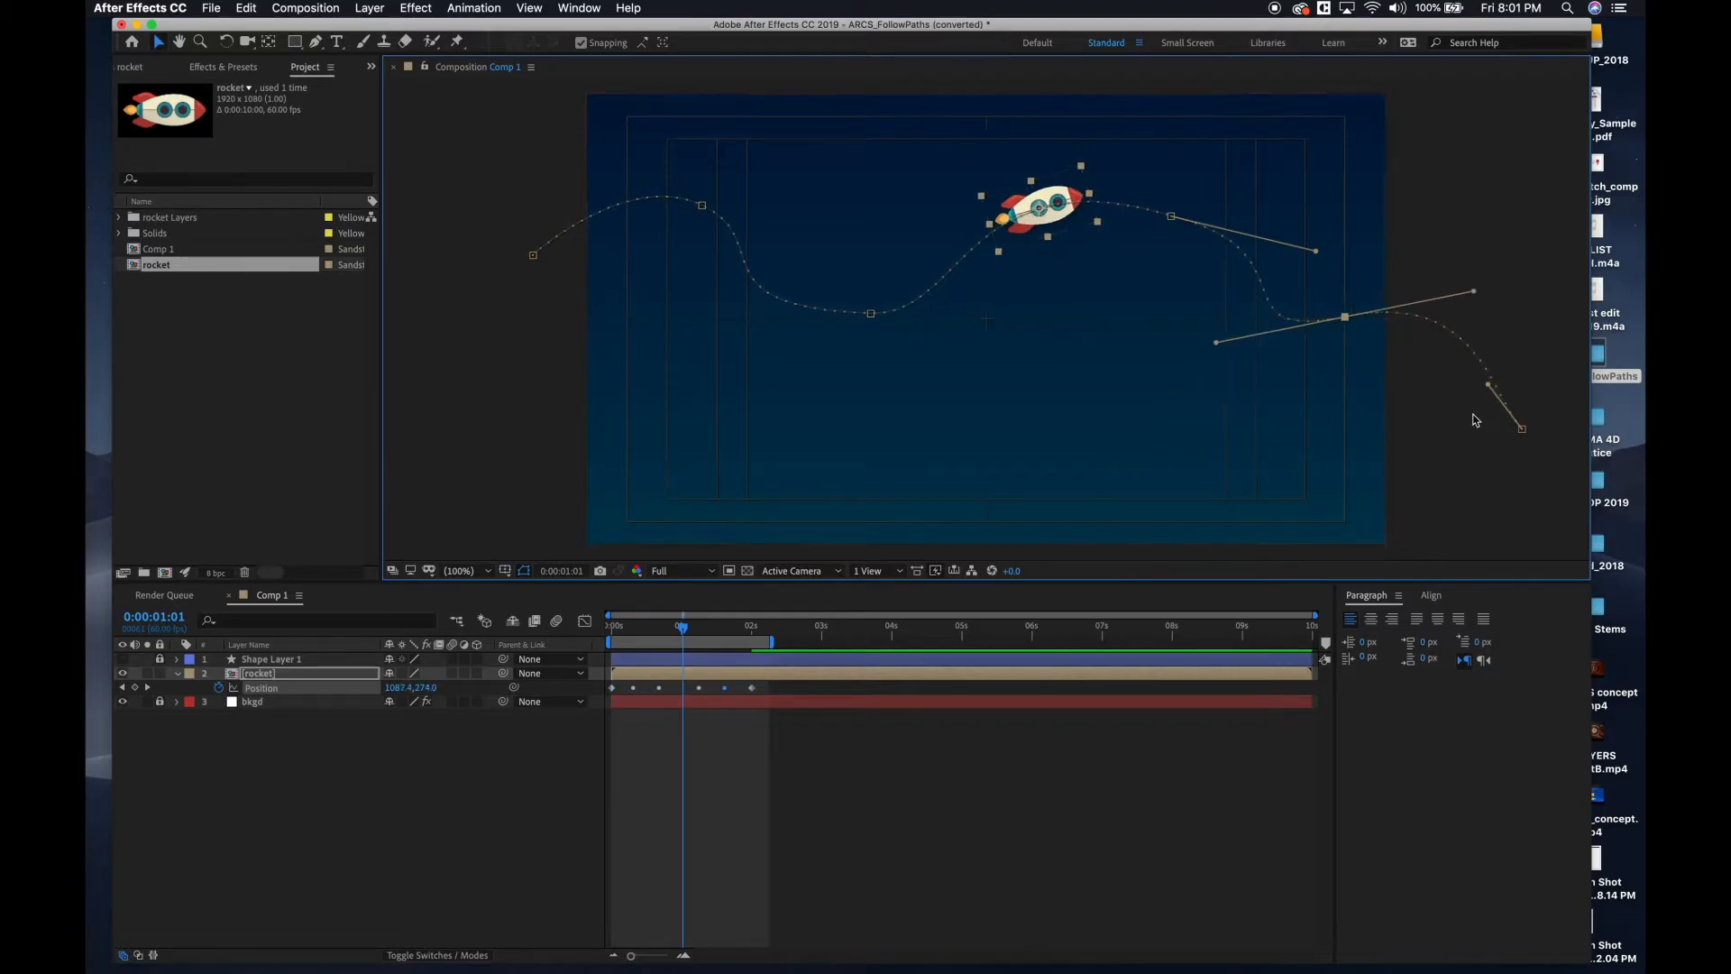
drag(1522, 429, 1572, 410)
drag(536, 261, 413, 337)
drag(704, 210, 636, 268)
key(space)
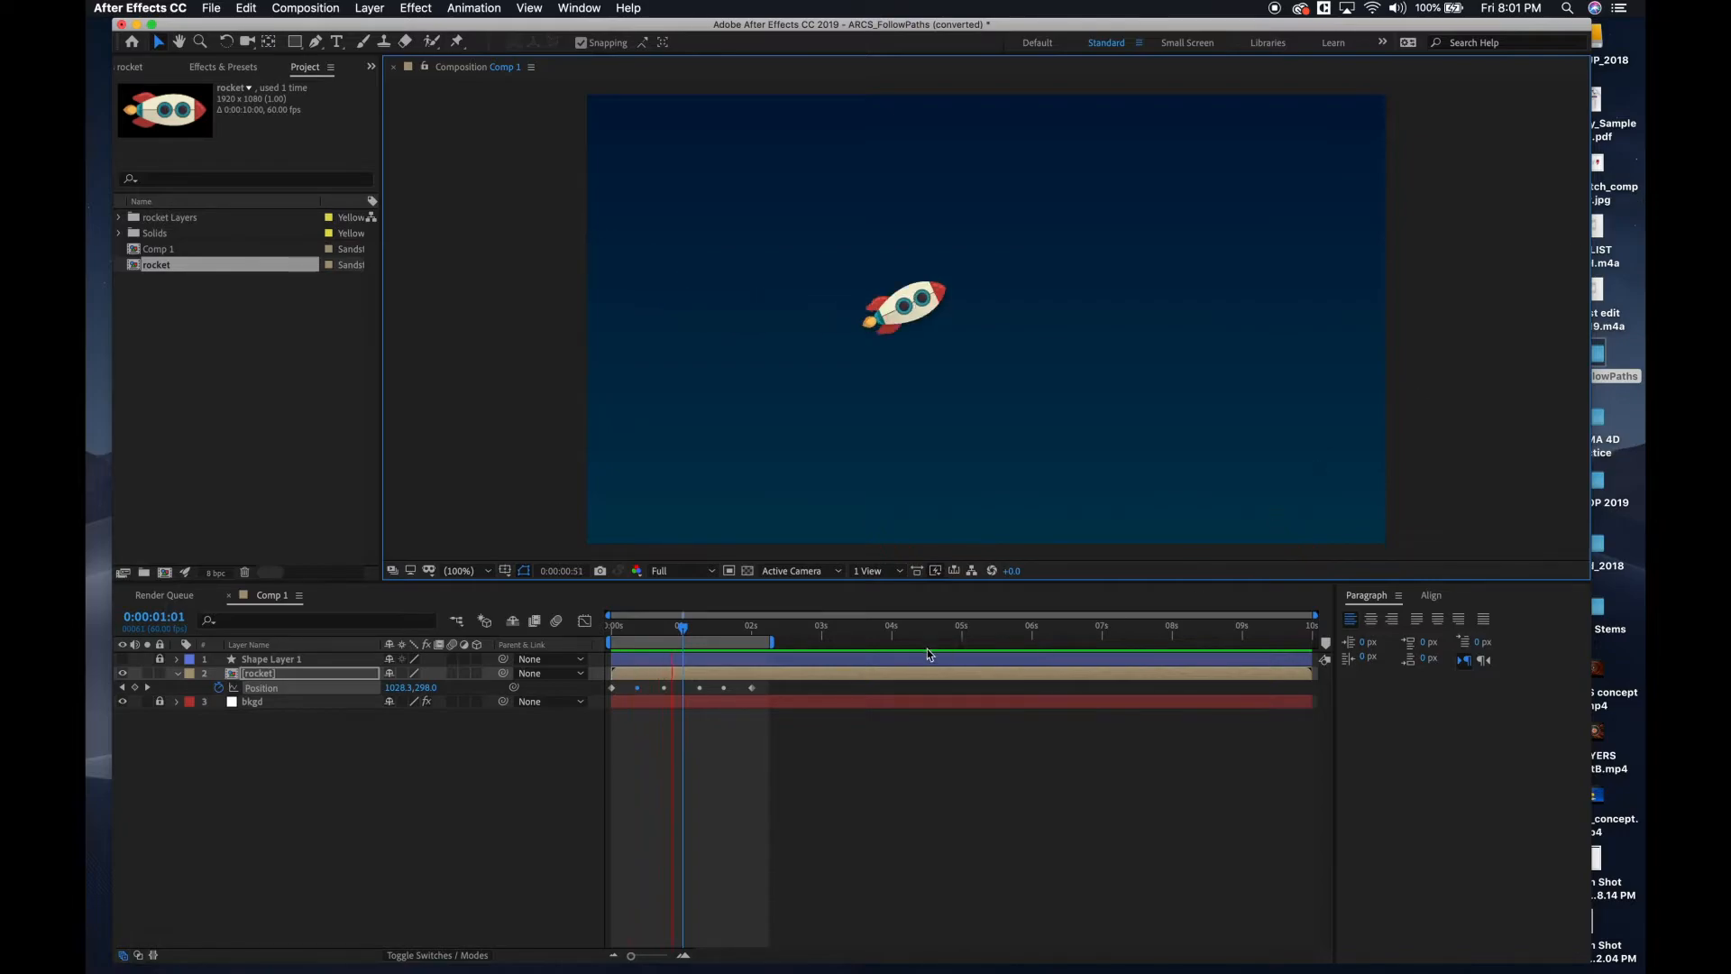
Compress all of the rocket's position keyframes proportionally so the last falls at 0:00:00:59, and preview the faster flight.
click(766, 695)
click(747, 628)
drag(769, 712, 591, 685)
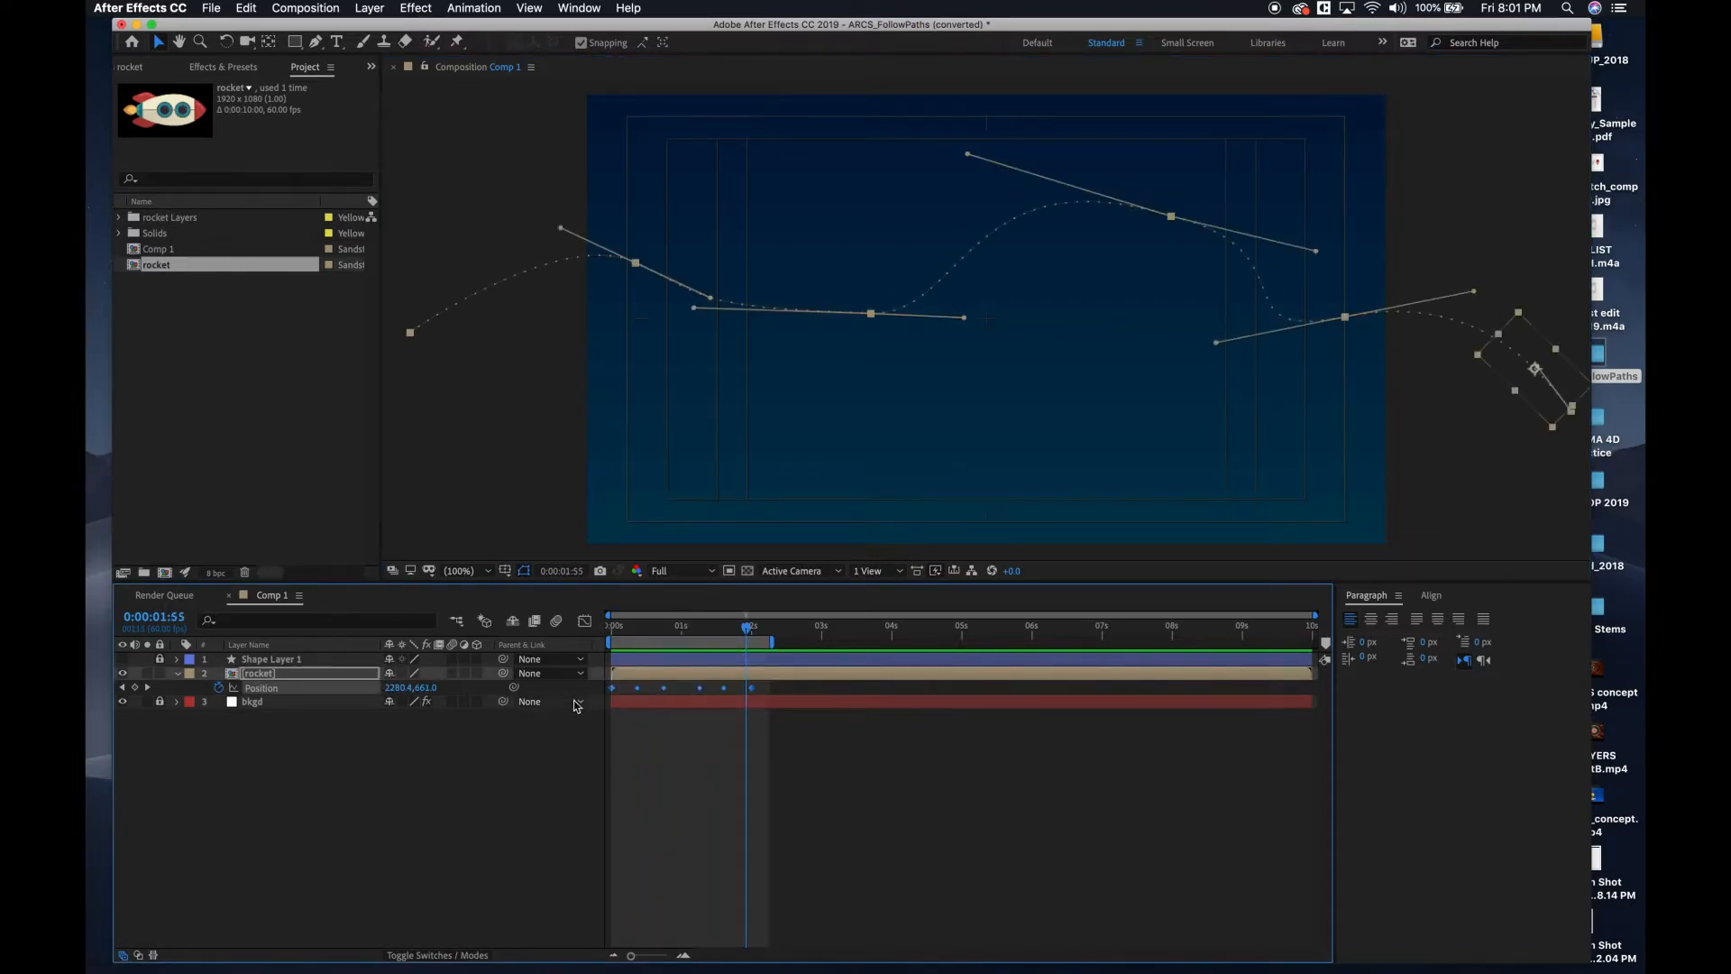
right_click(754, 690)
key(Escape)
drag(752, 693, 754, 691)
right_click(754, 691)
key(Escape)
mouse_move(754, 692)
mouse_down()
mouse_move(719, 697)
mouse_move(755, 699)
mouse_move(737, 693)
mouse_up()
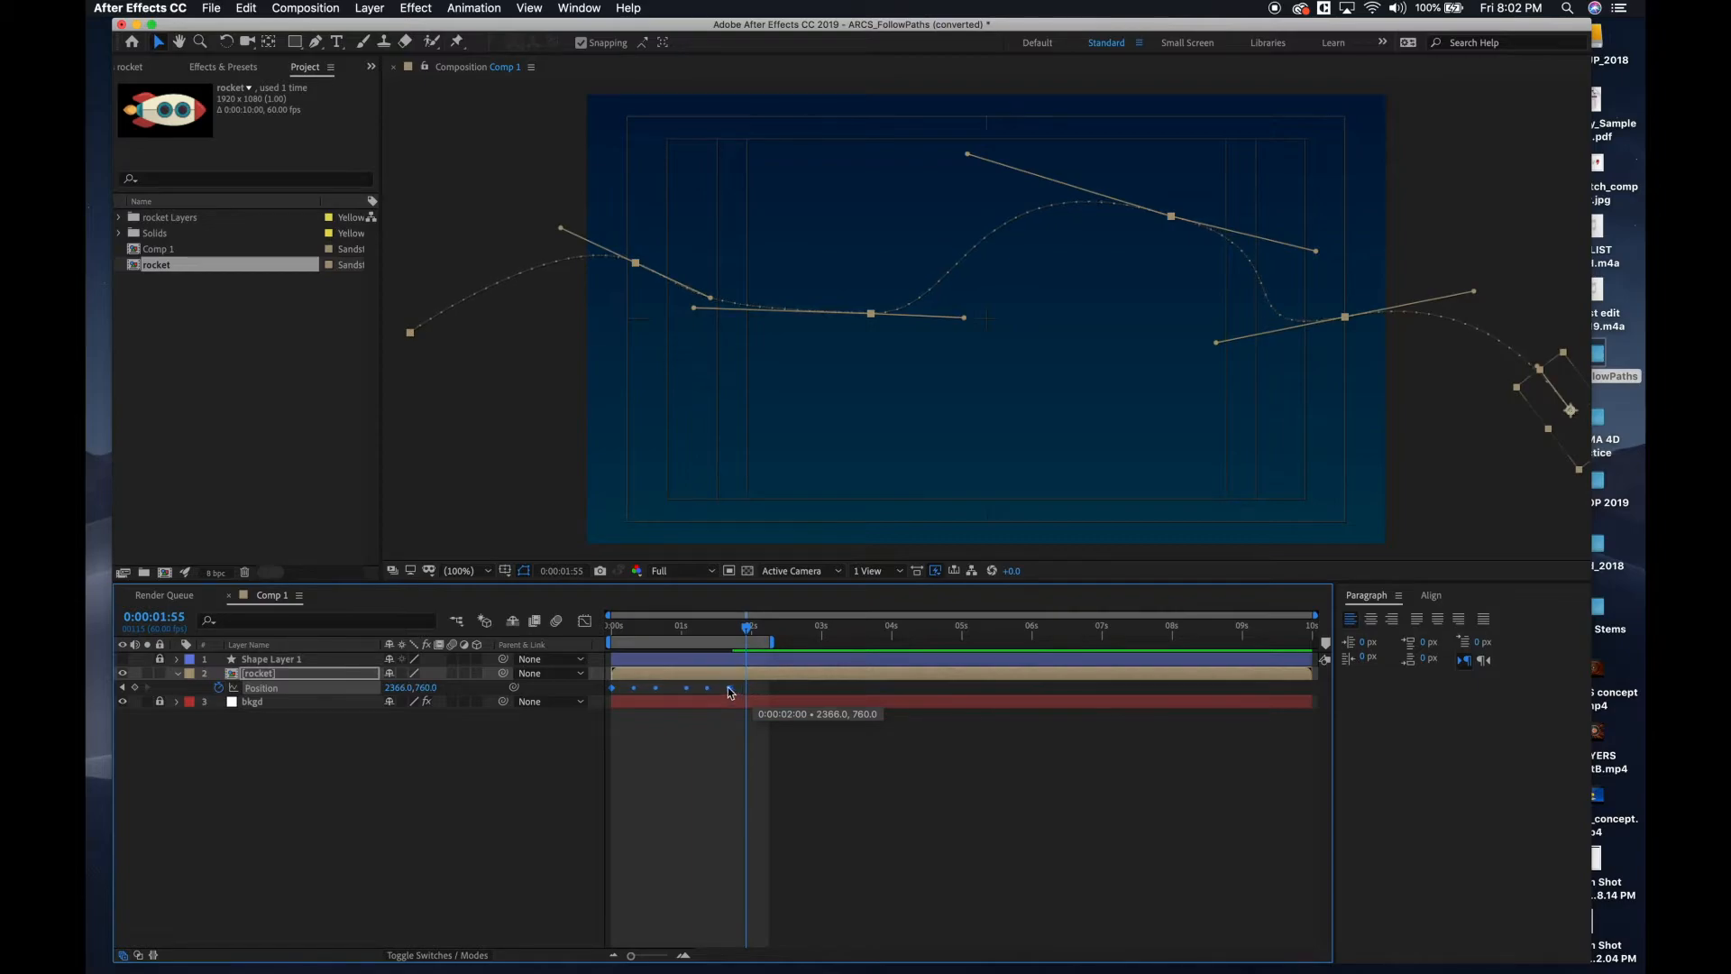
drag(682, 690, 681, 689)
drag(748, 629, 565, 604)
key(space)
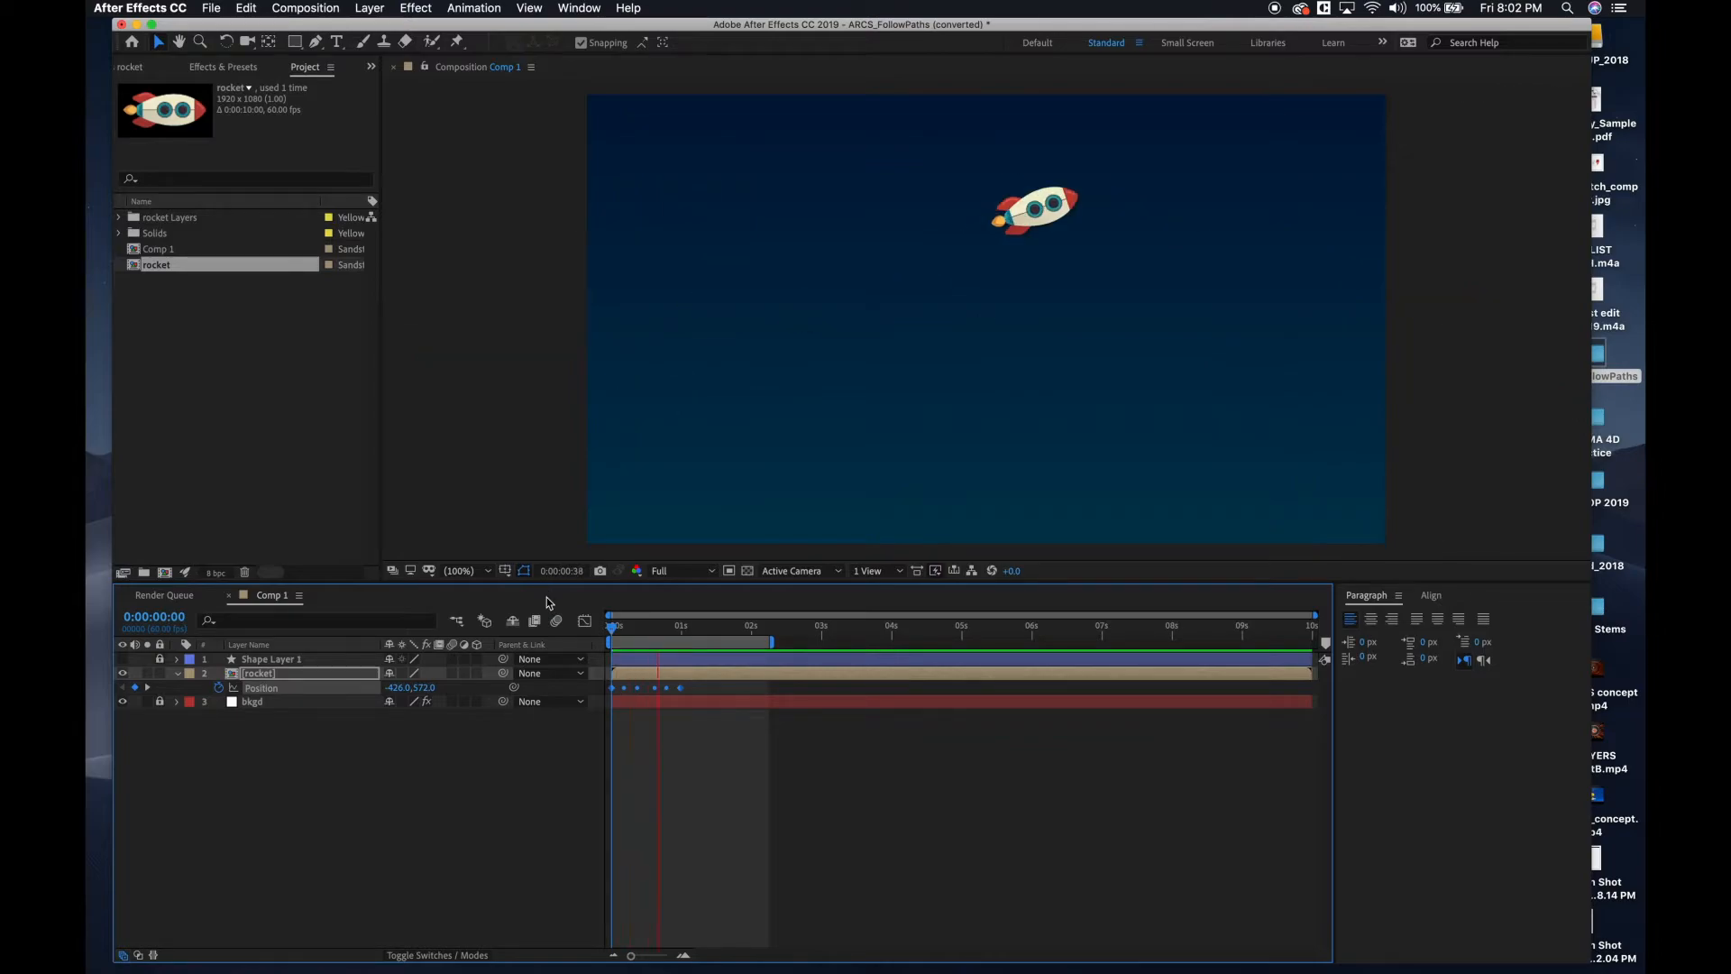
key(space)
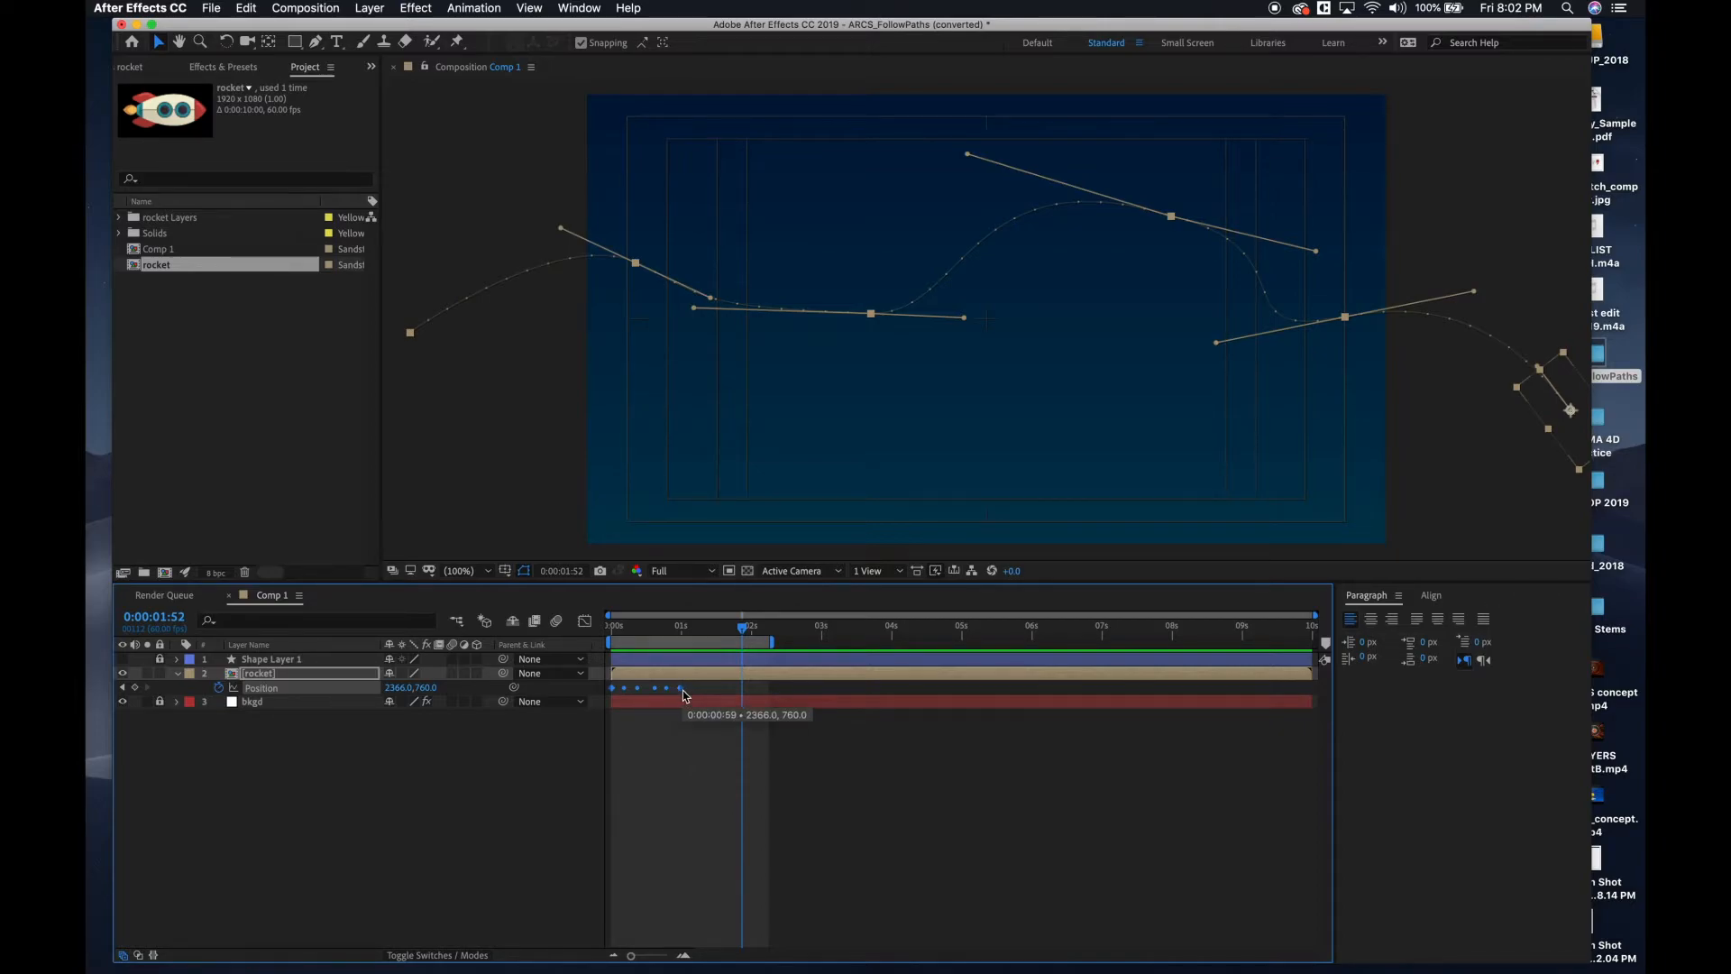
Stretch the rocket's position keyframes to end at about four seconds, extend the work area to about five seconds, and preview from the start.
mouse_move(684, 694)
mouse_down()
mouse_move(862, 689)
mouse_move(846, 649)
mouse_move(963, 657)
mouse_up()
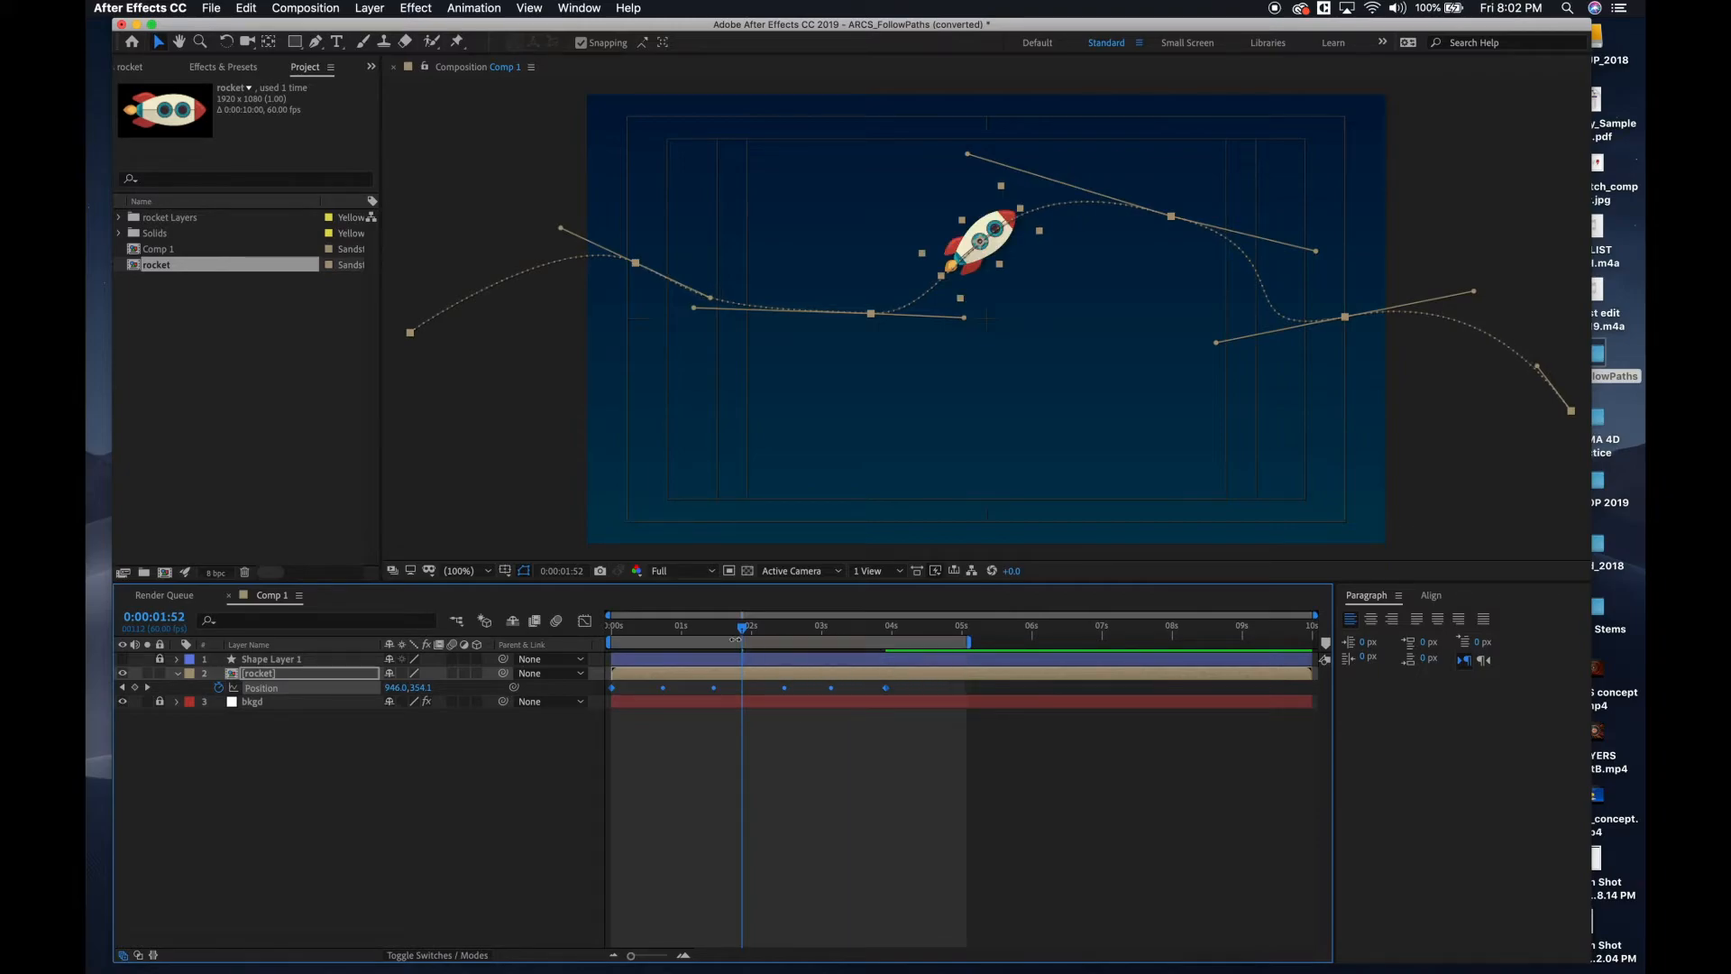
drag(618, 588, 453, 554)
key(space)
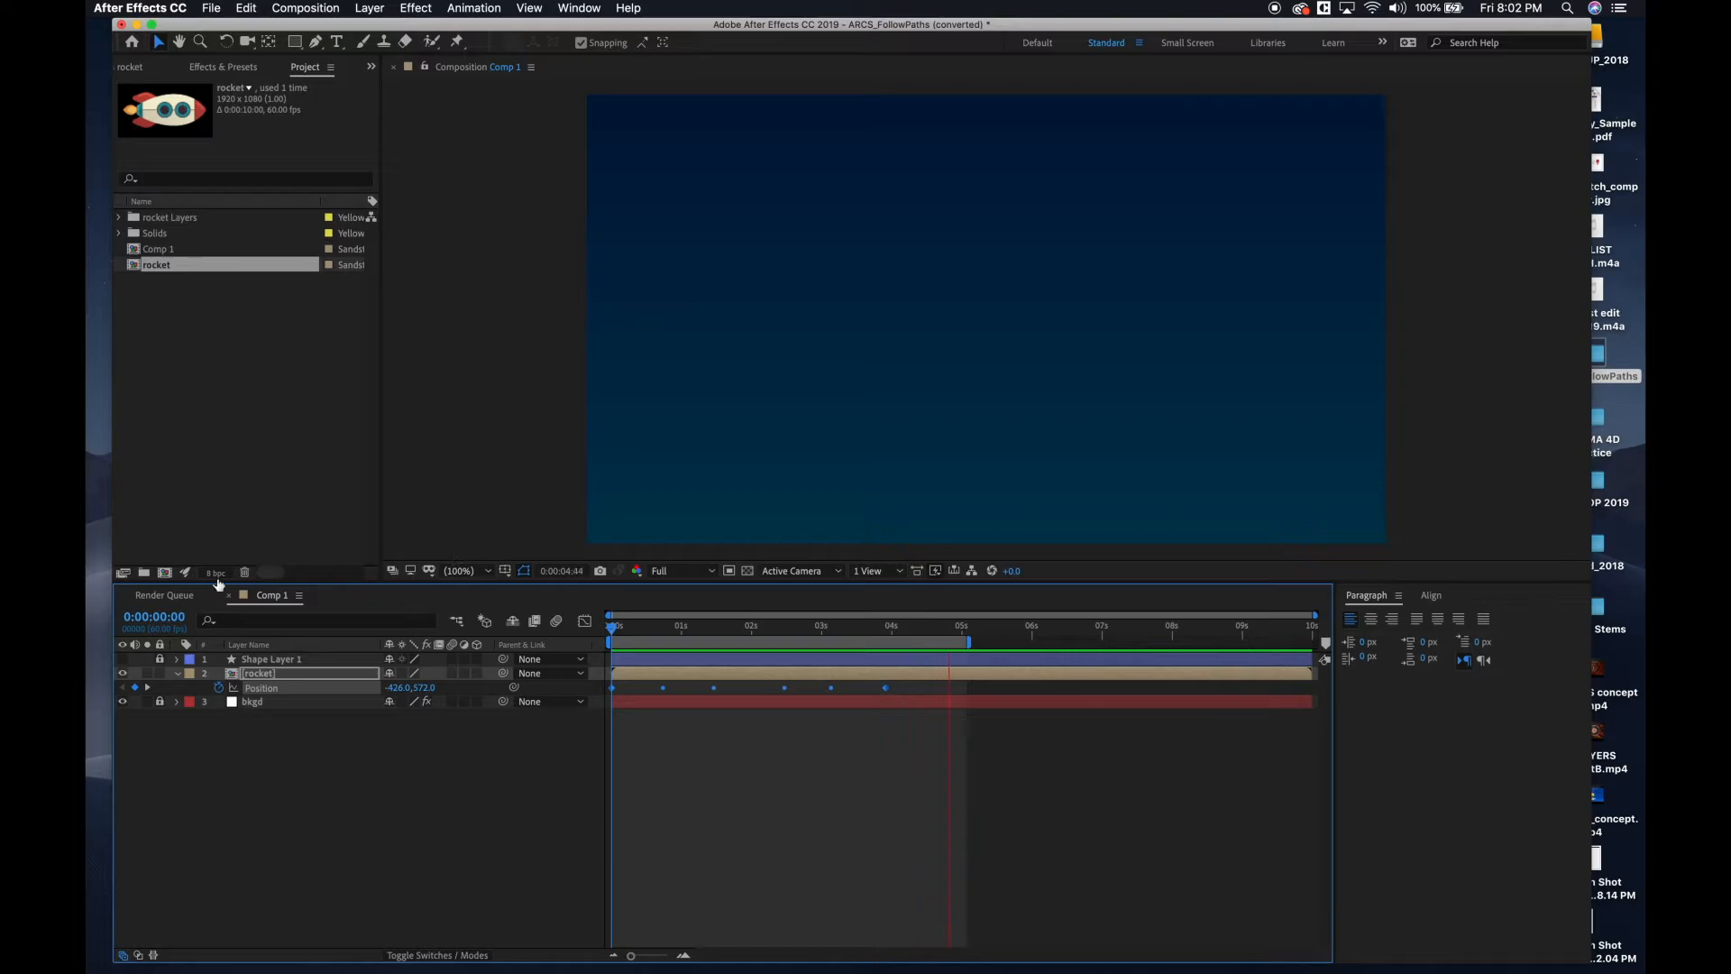
Collapse the rocket layer's properties at 0:00:02:10, and lock and hide the layer.
drag(734, 629, 764, 630)
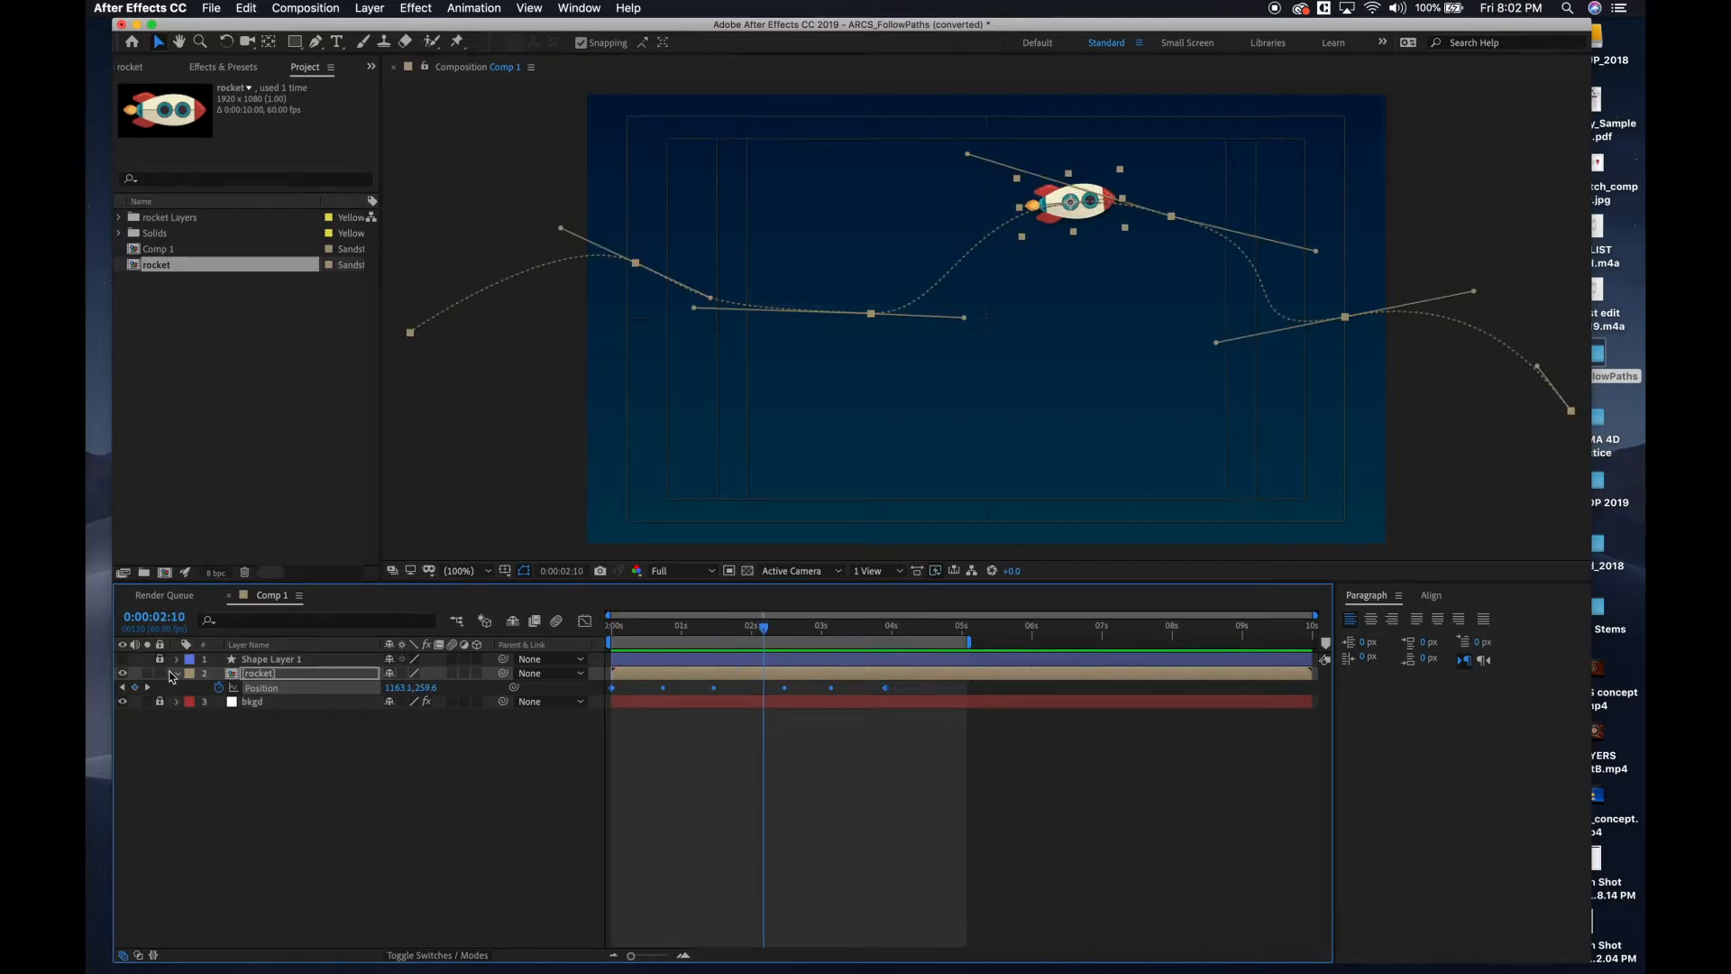
click(177, 674)
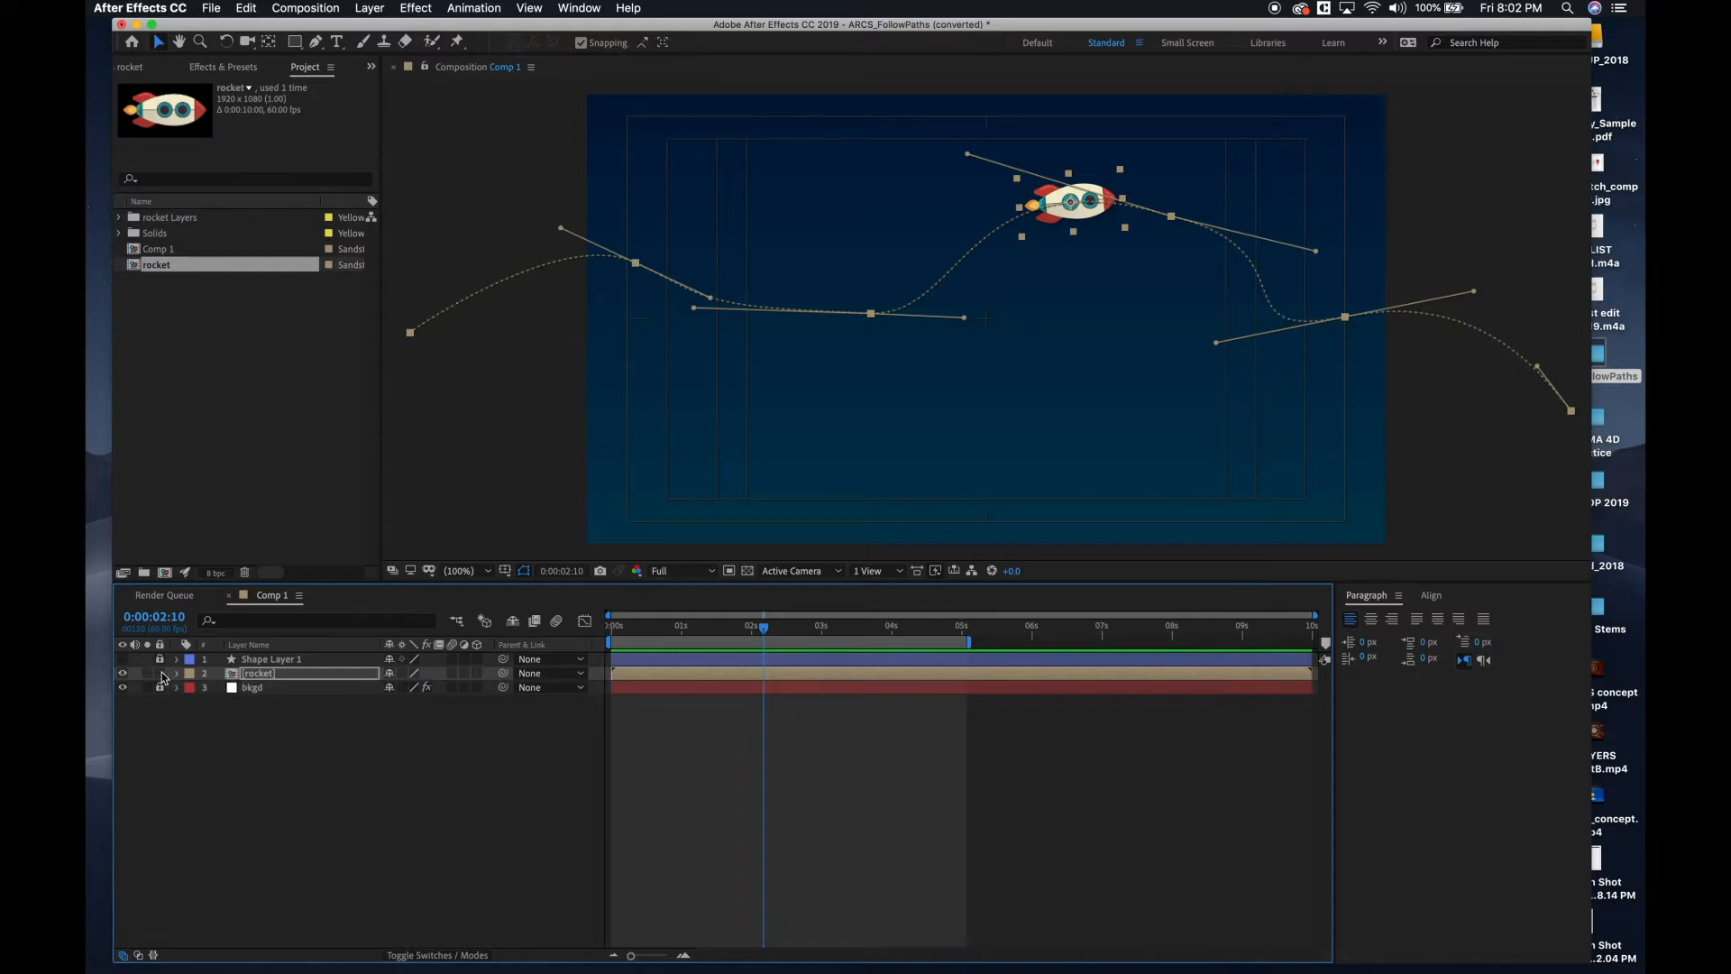
click(159, 675)
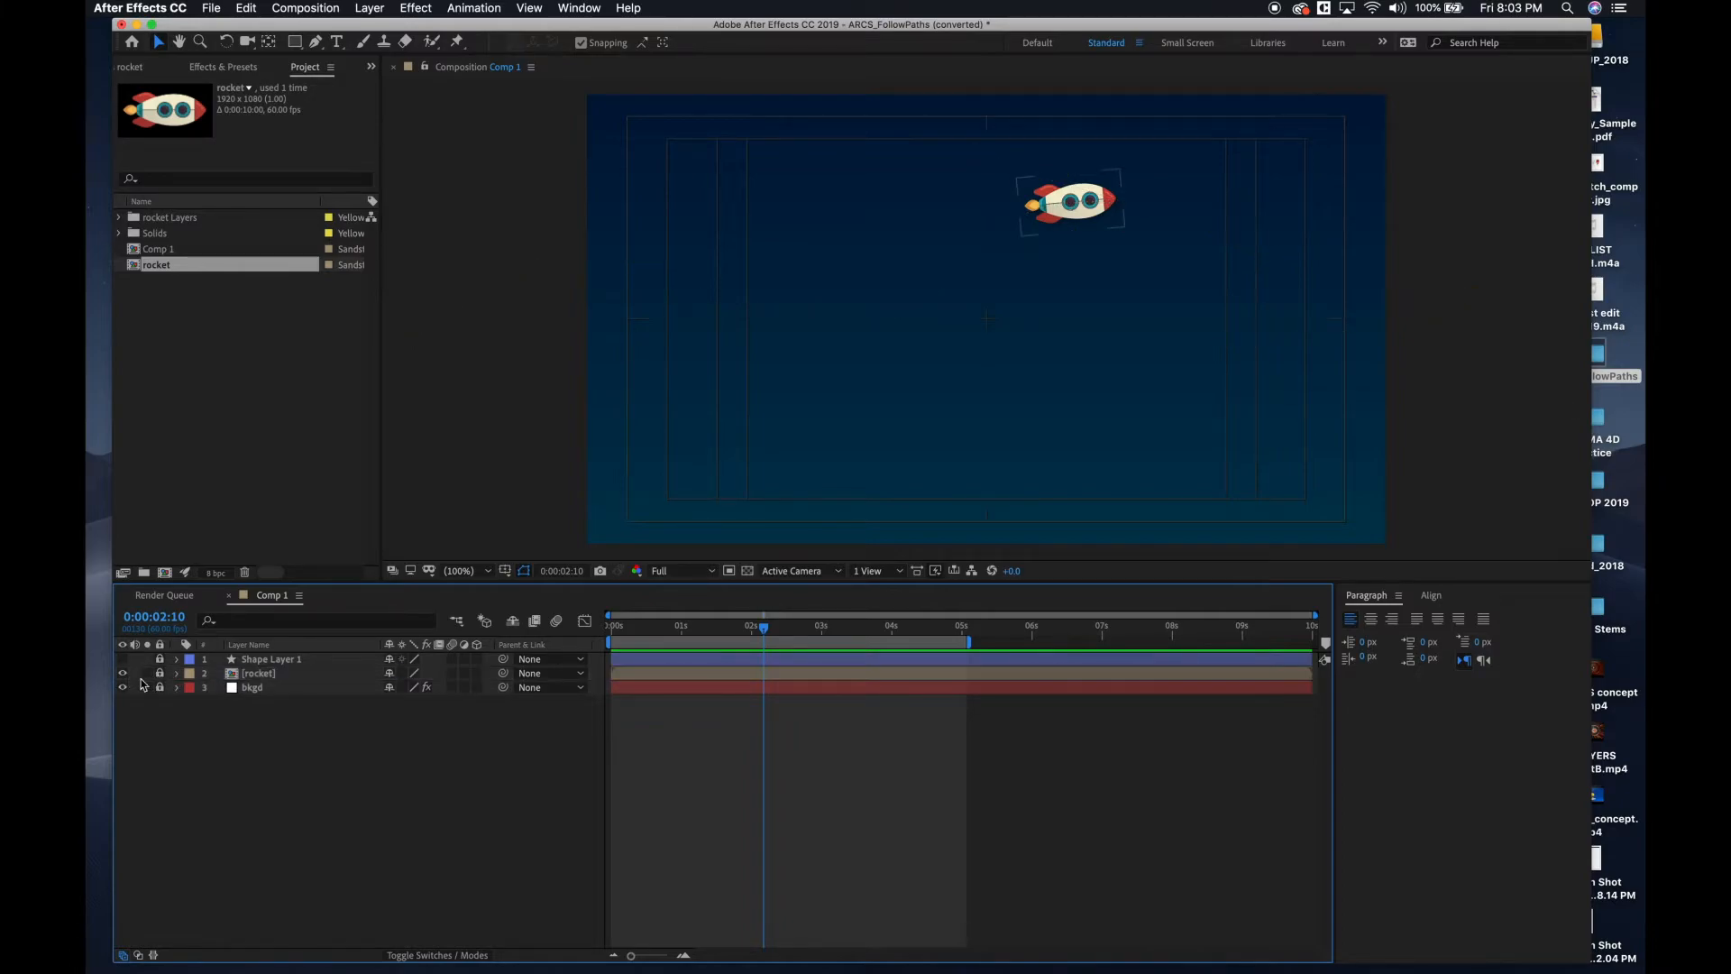
click(123, 674)
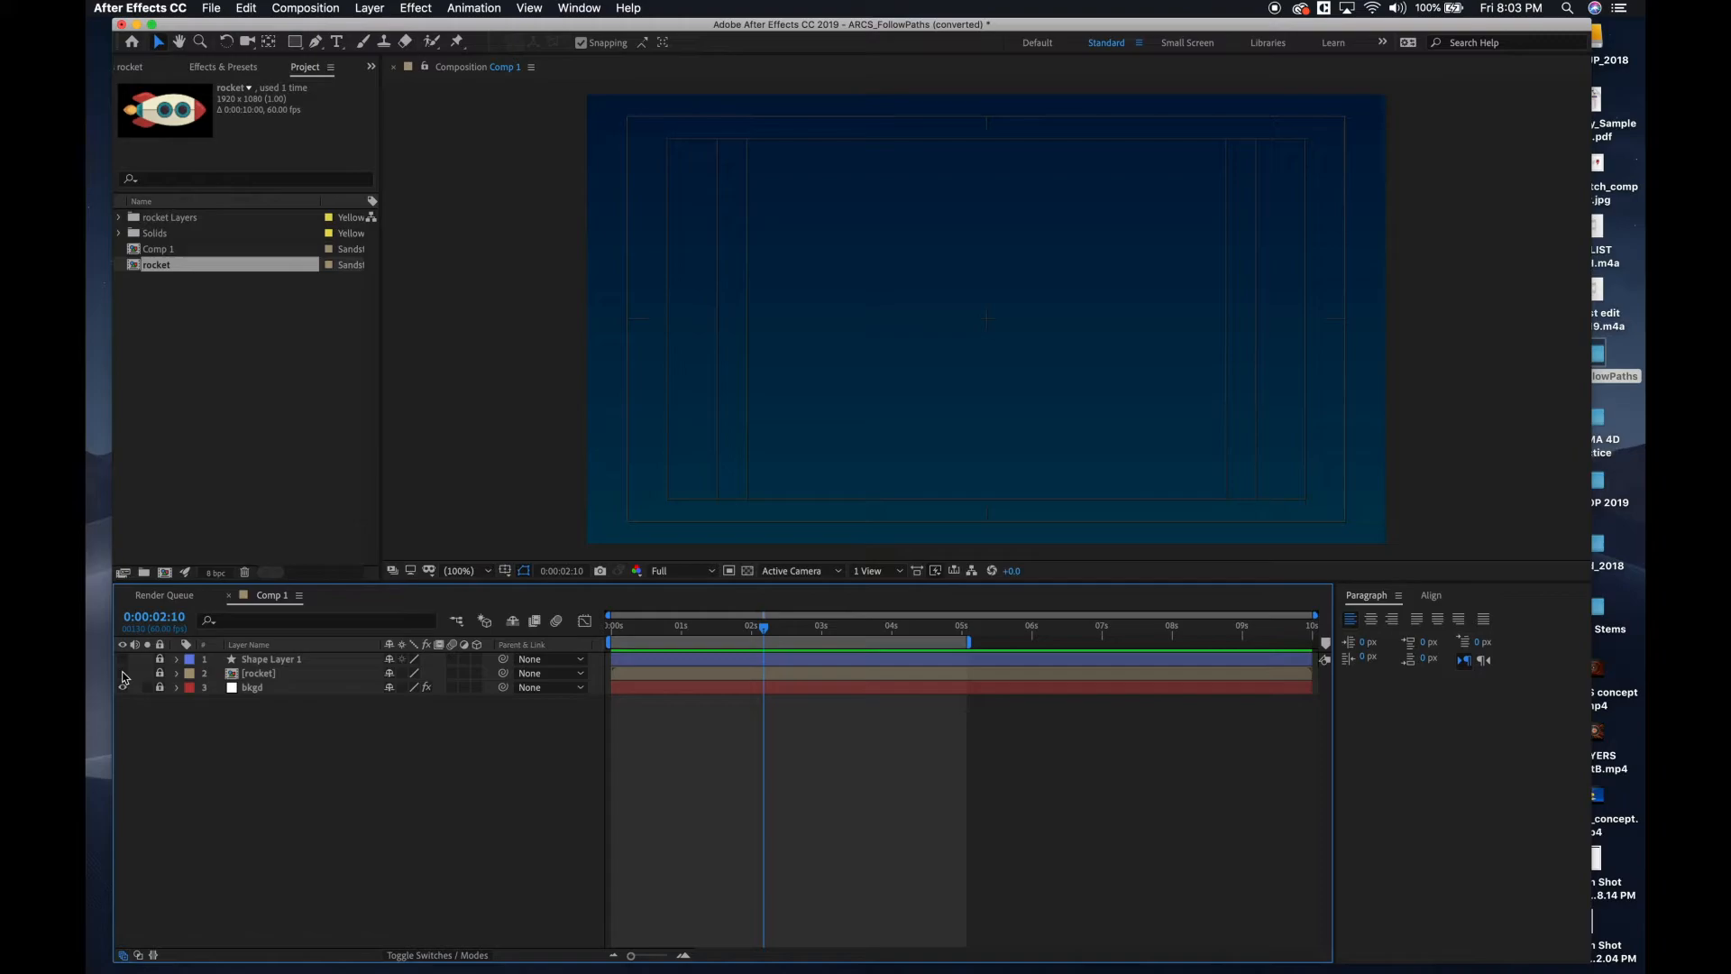
Create a text layer reading "TEXT" in the composition.
click(336, 42)
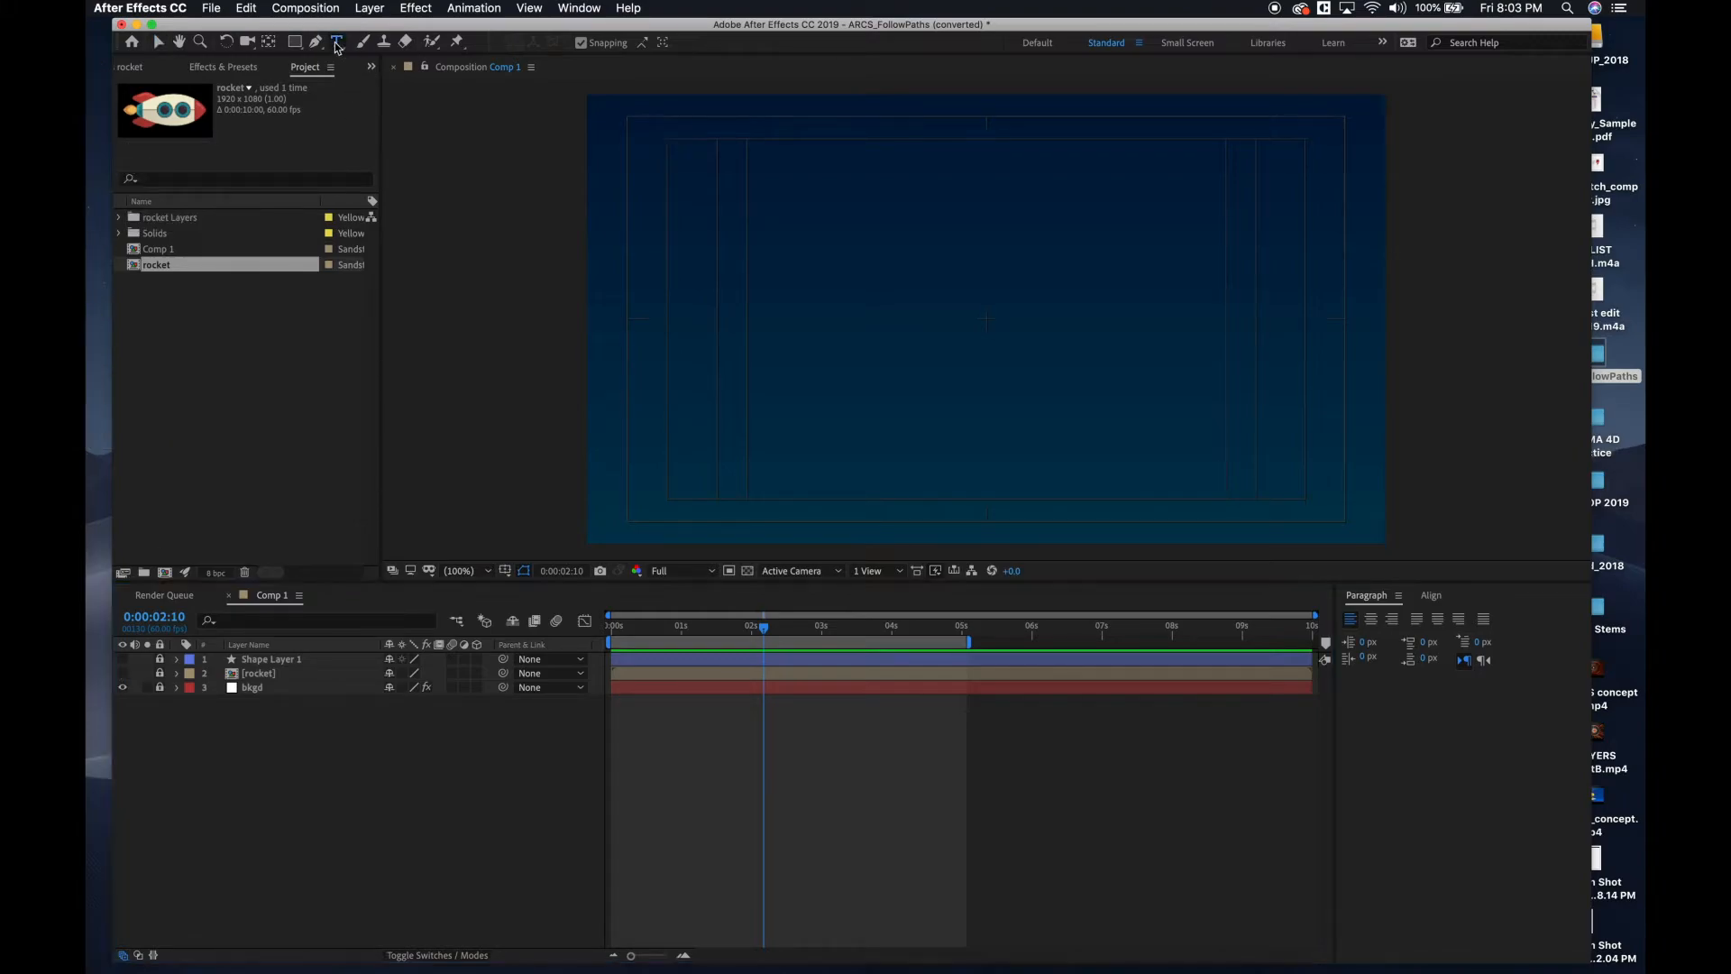
click(822, 306)
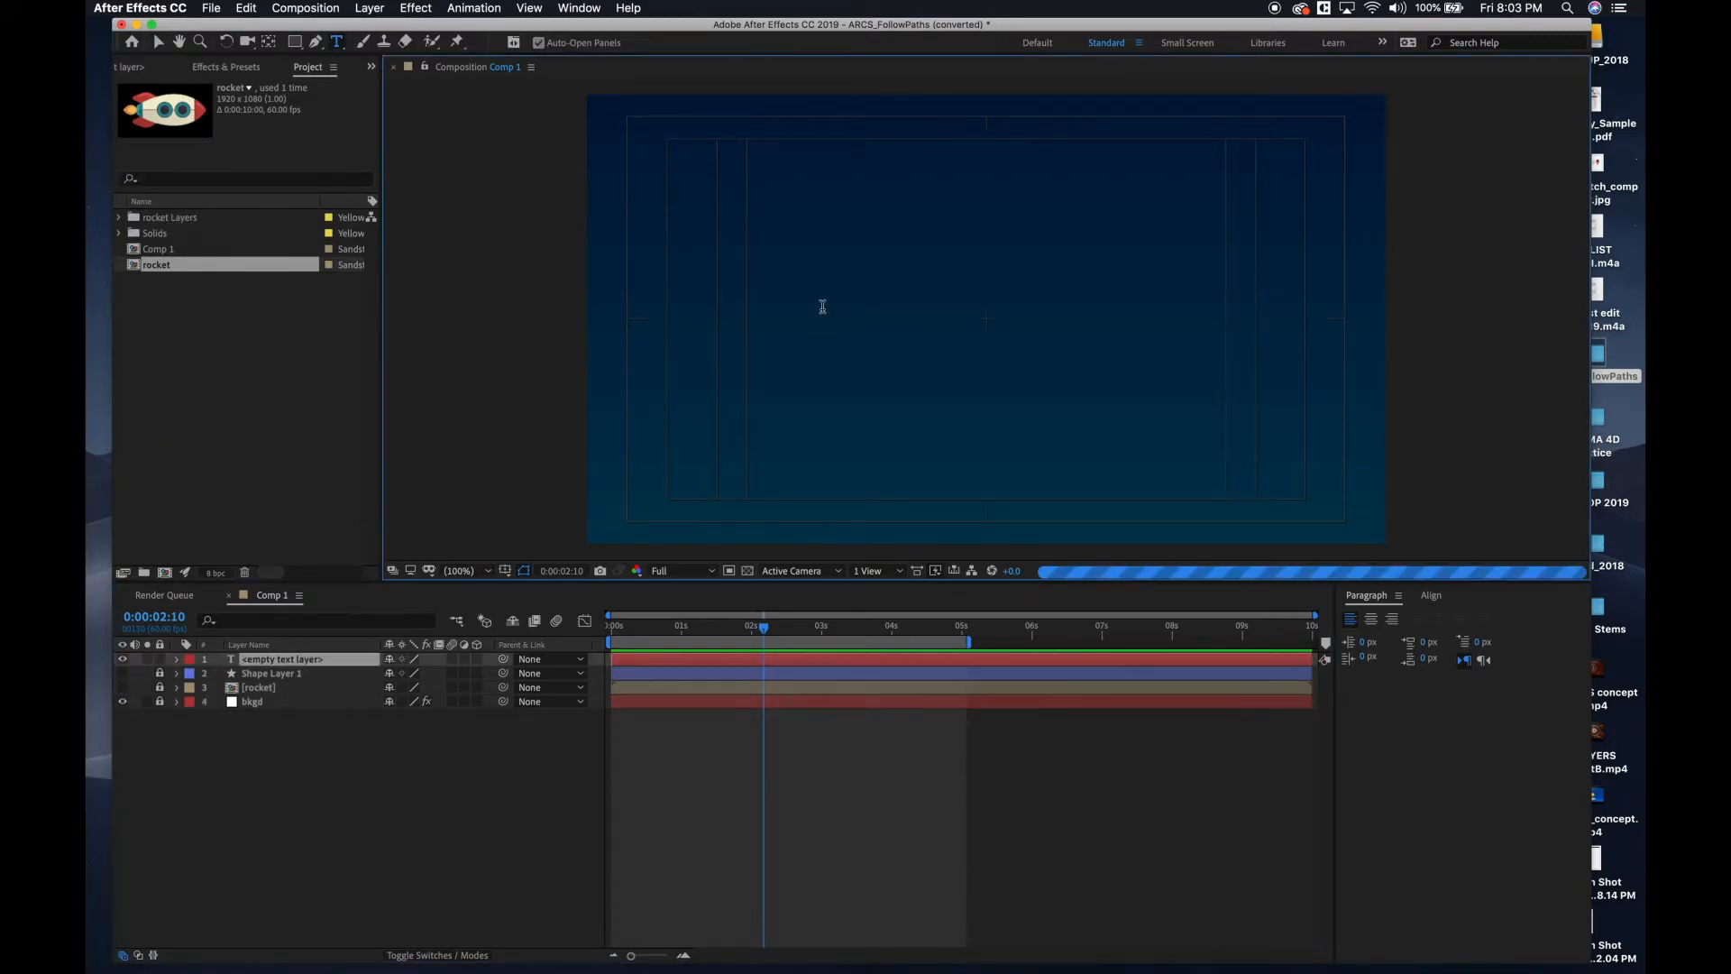
text(TEXY)
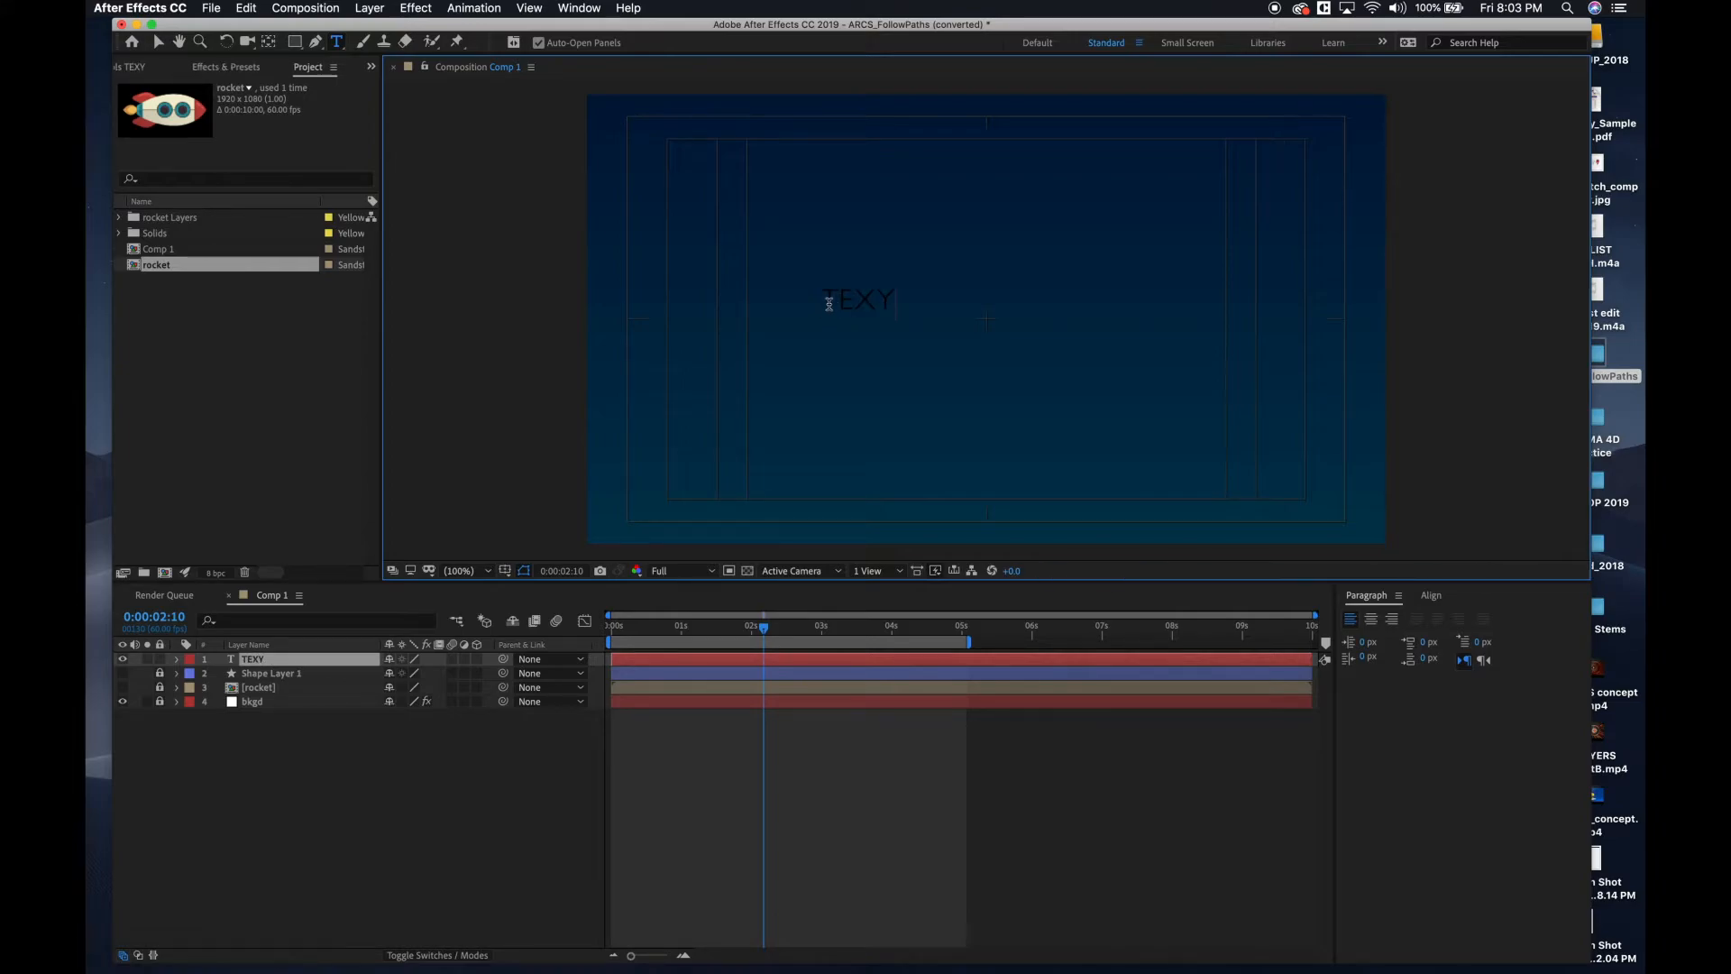
key(BackSpace)
text(T)
Recolour the word TEXT white and move it to the centre of the composition.
double_click(857, 301)
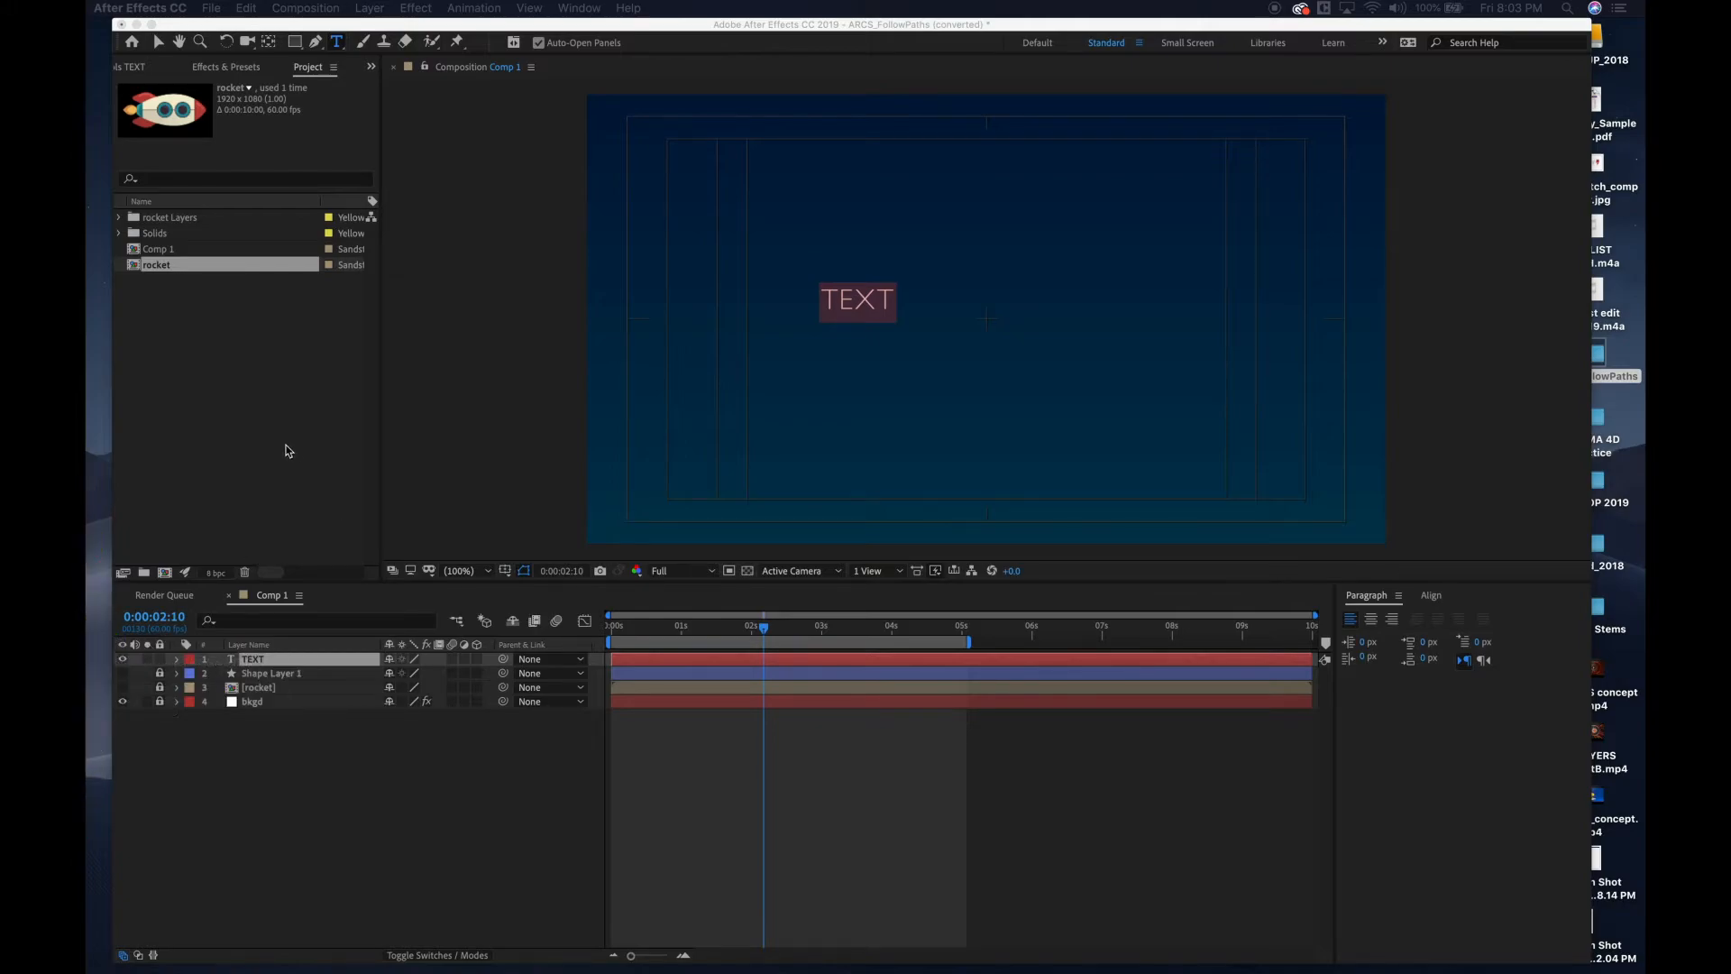
click(413, 455)
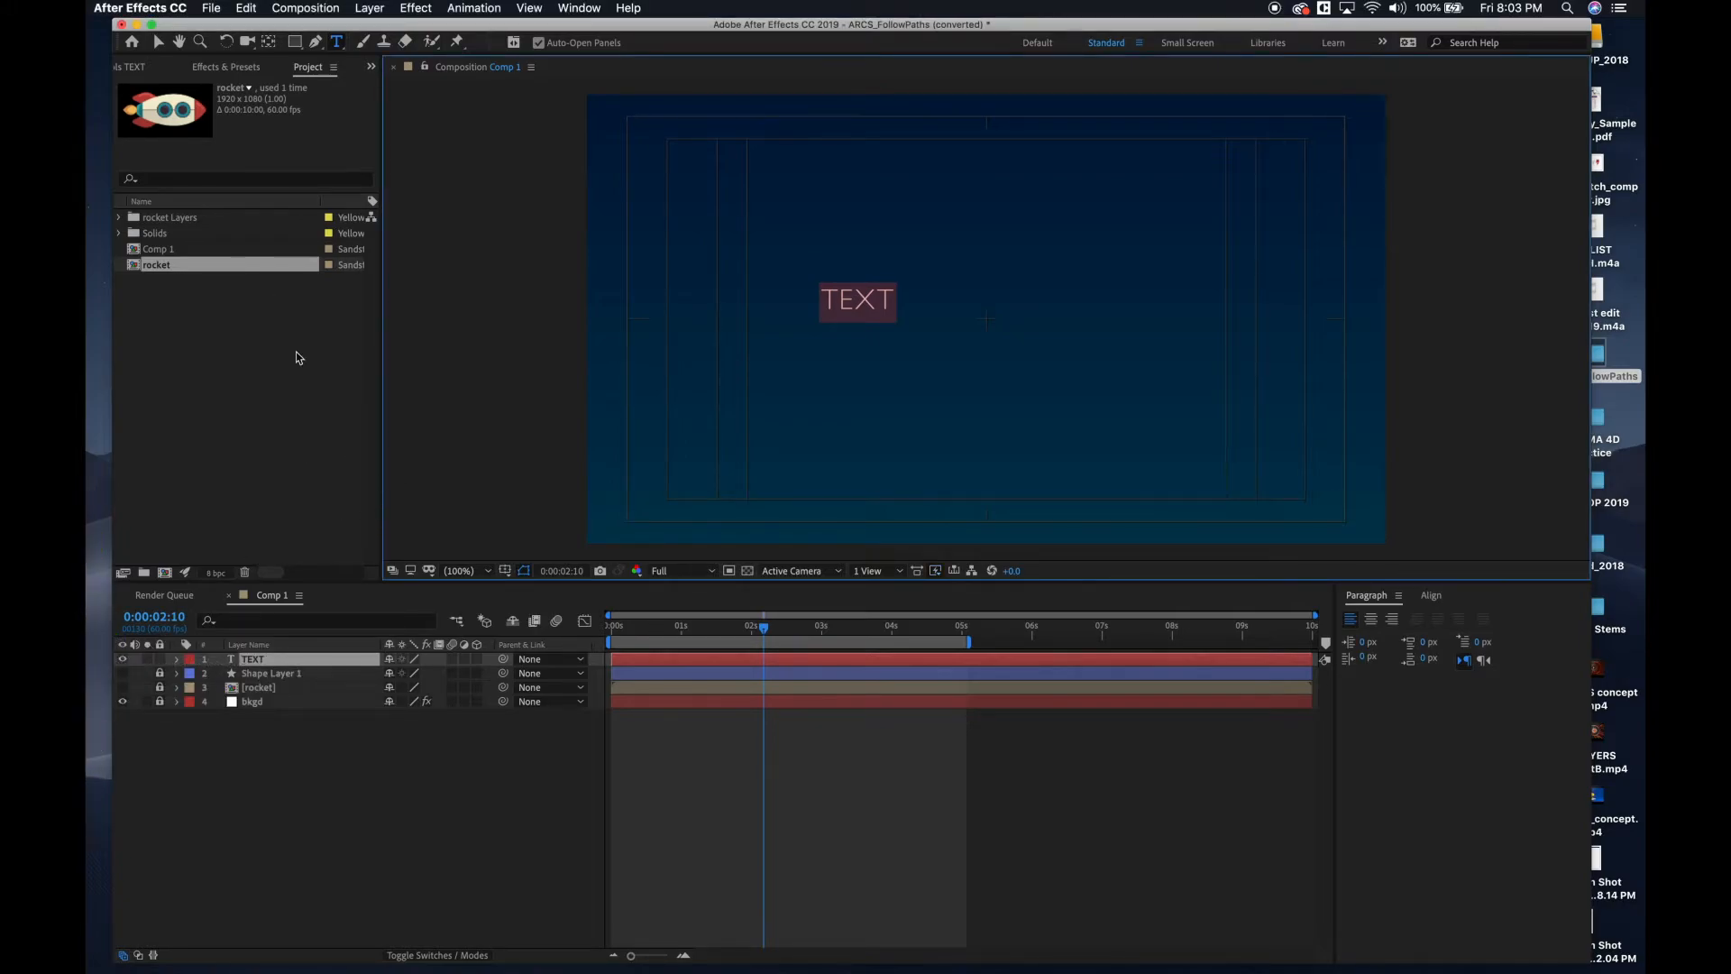
click(155, 42)
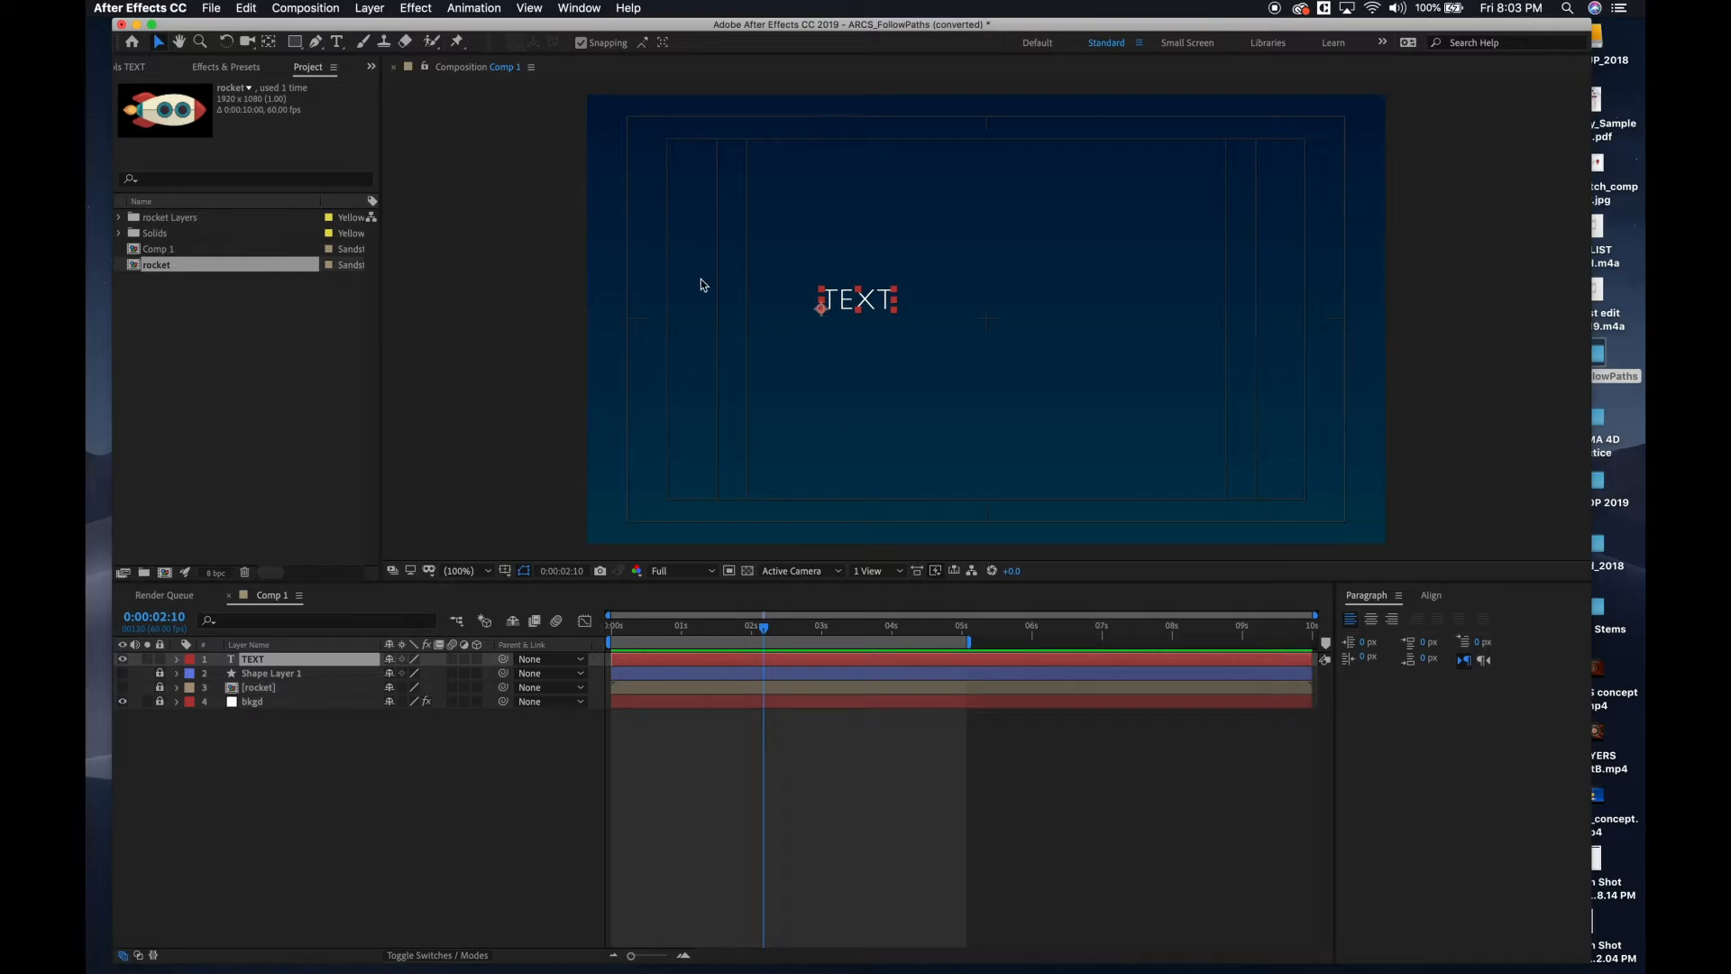
drag(883, 308, 1005, 326)
key(Caps_Lock)
key(Caps_Lock)
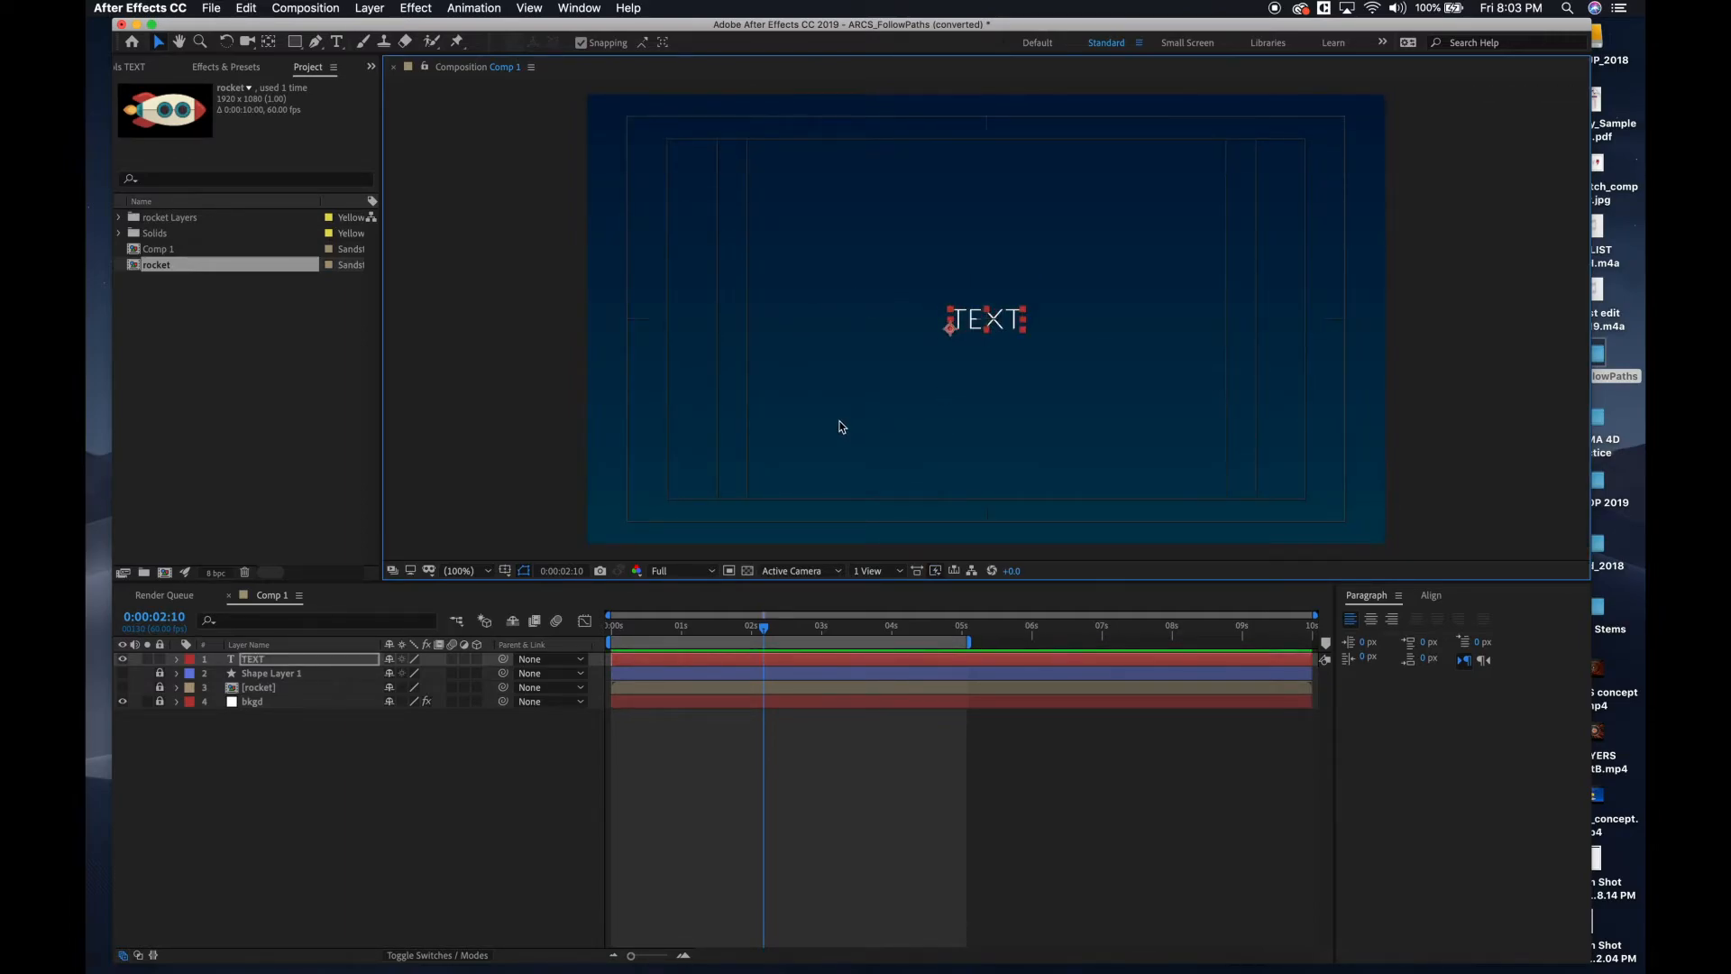
Draw an open five-point mask path on the TEXT layer with the Pen tool, with a flat lead-in, a tall central peak and a flat lead-out.
click(317, 43)
click(271, 664)
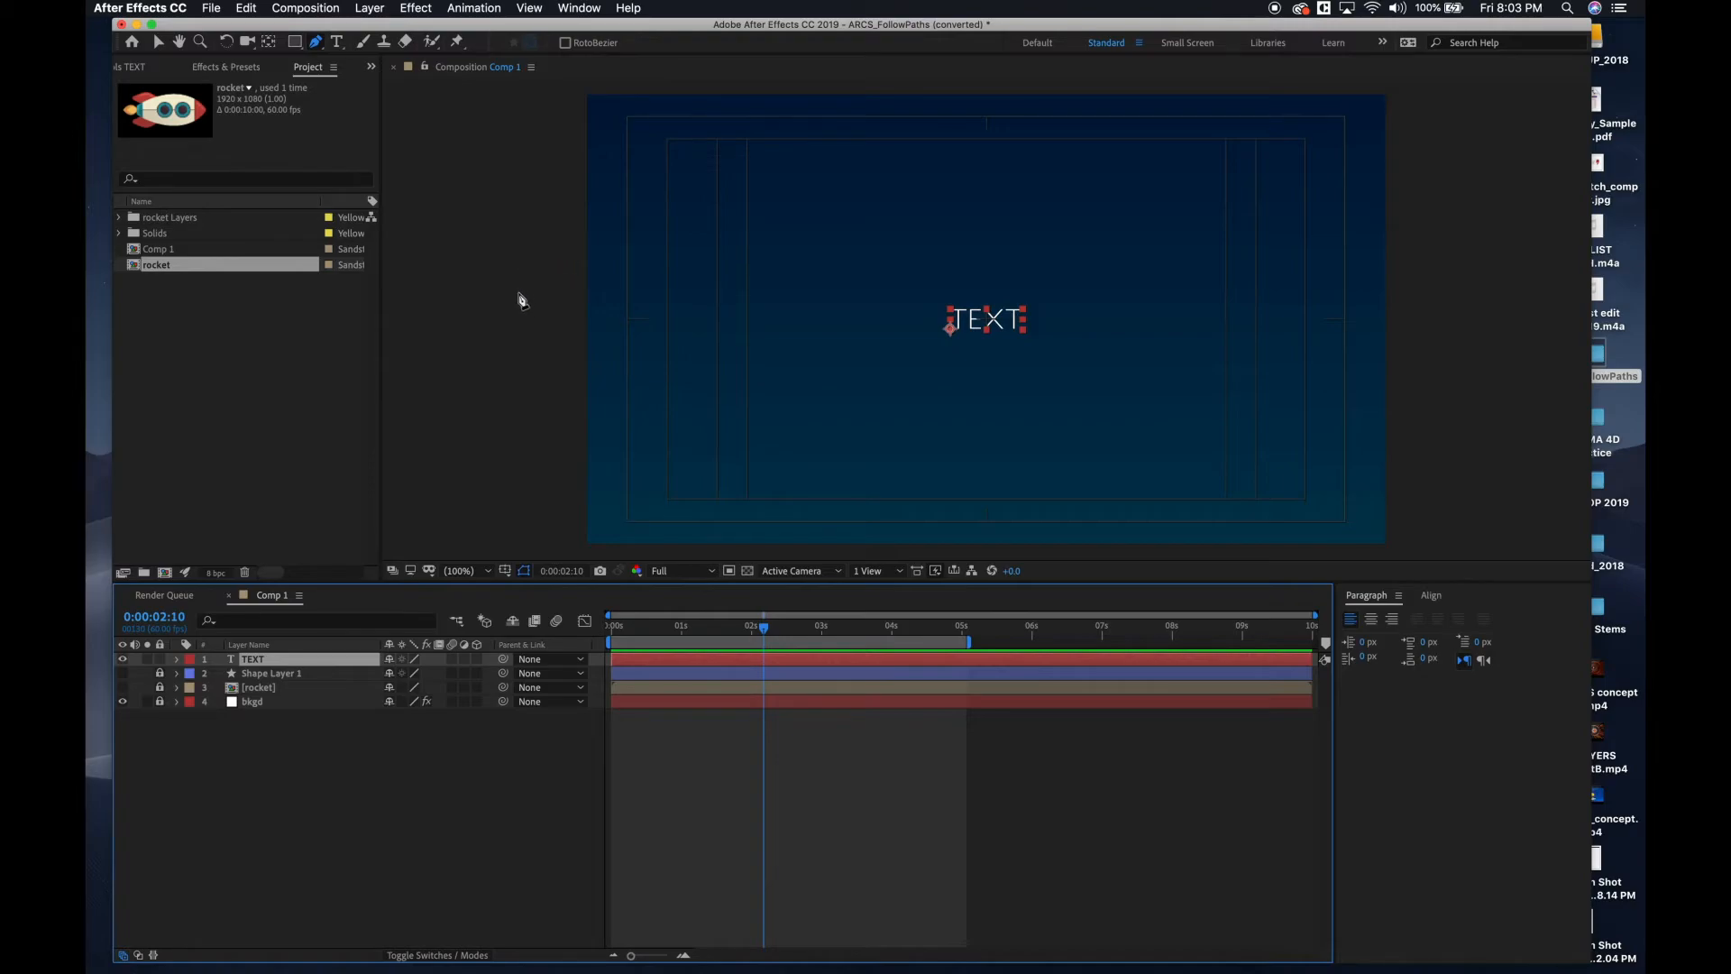
click(627, 522)
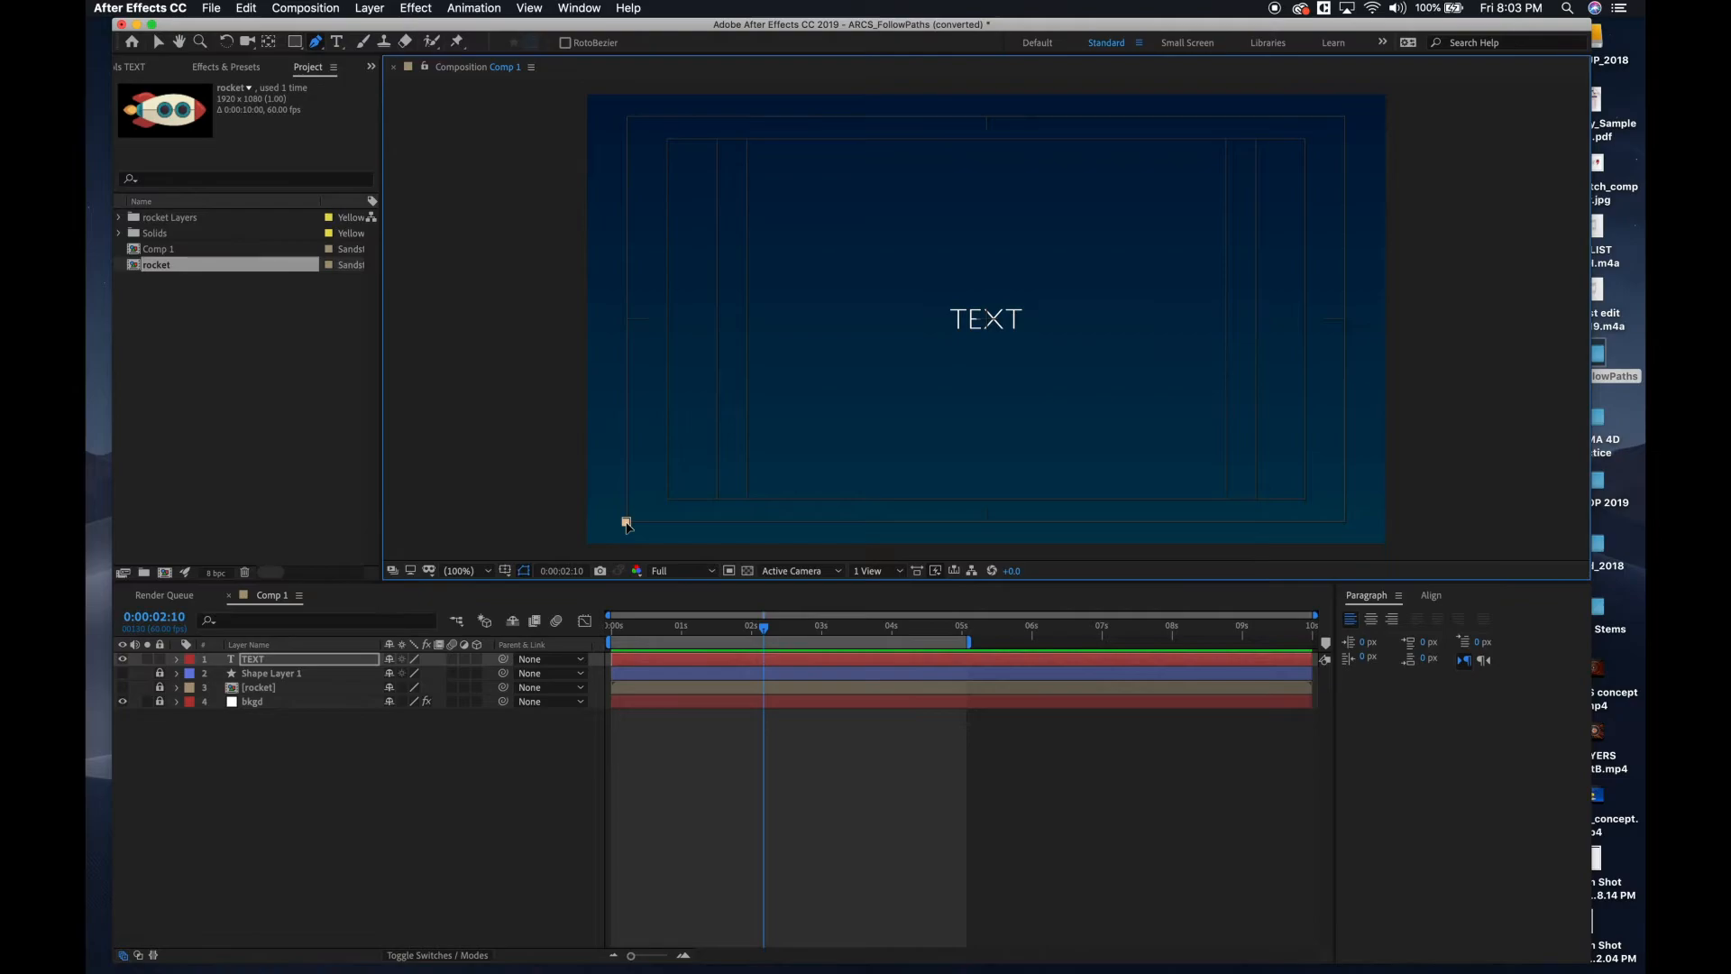
click(750, 523)
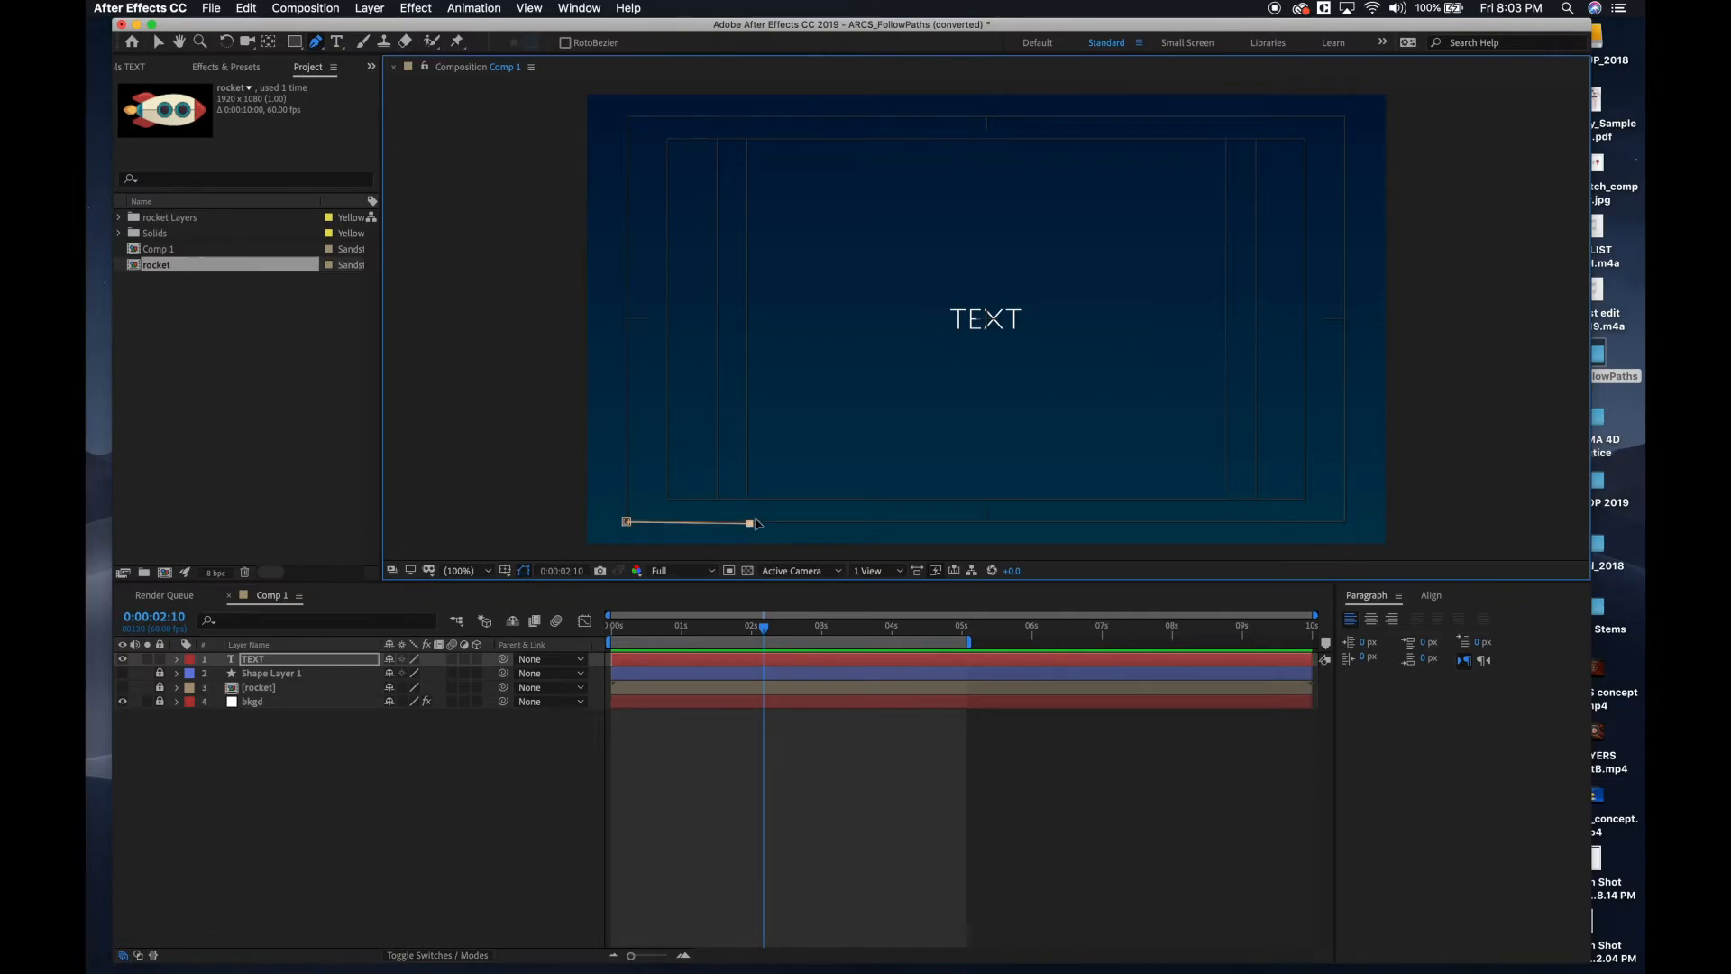
click(987, 145)
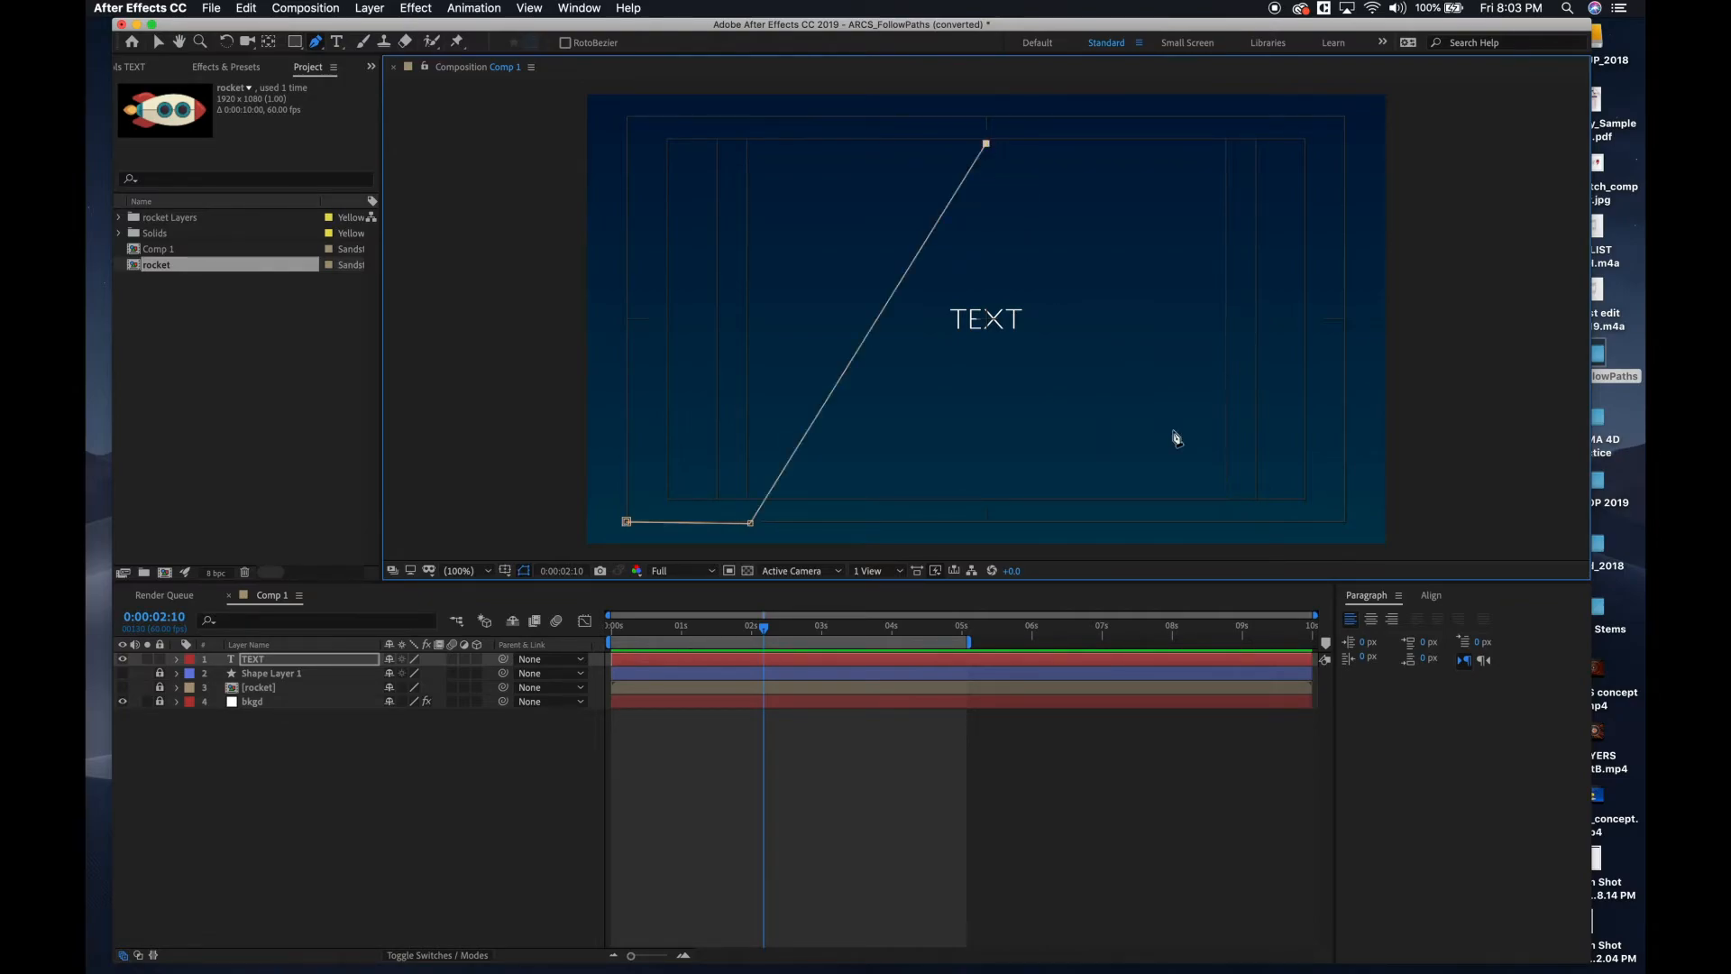
click(1225, 522)
click(1343, 521)
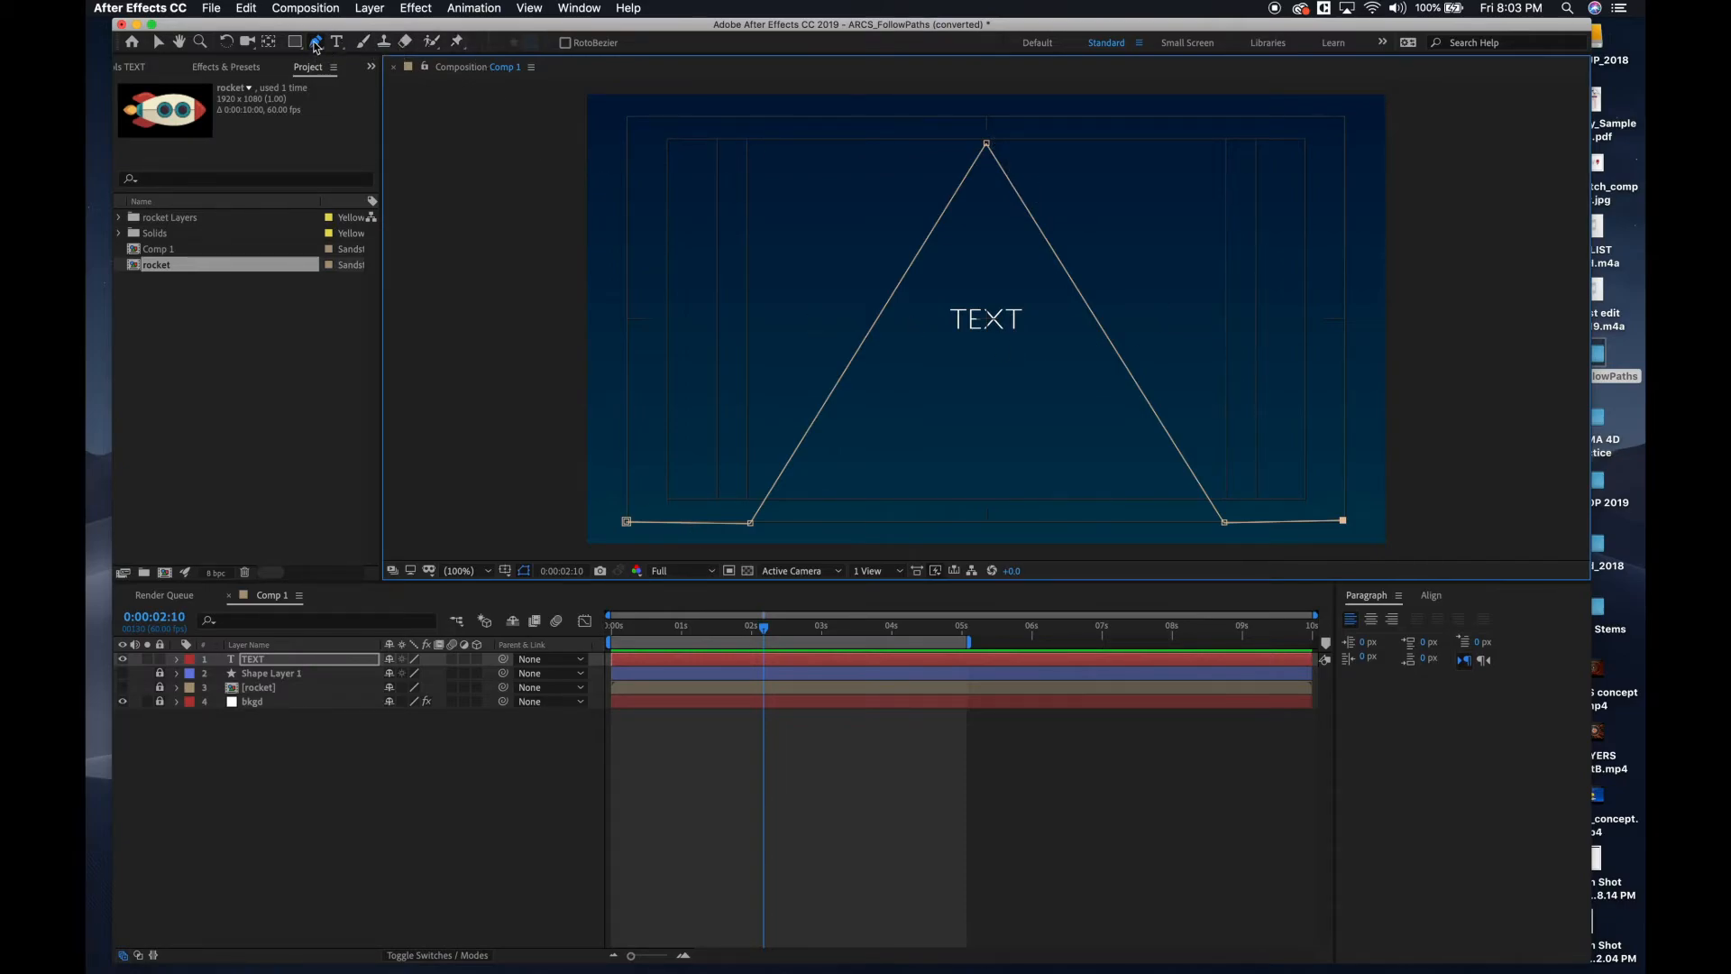
Convert the mask path's peak and both base points to curves with the Convert Vertex tool, and level the direction handles at the bases.
drag(316, 47, 351, 99)
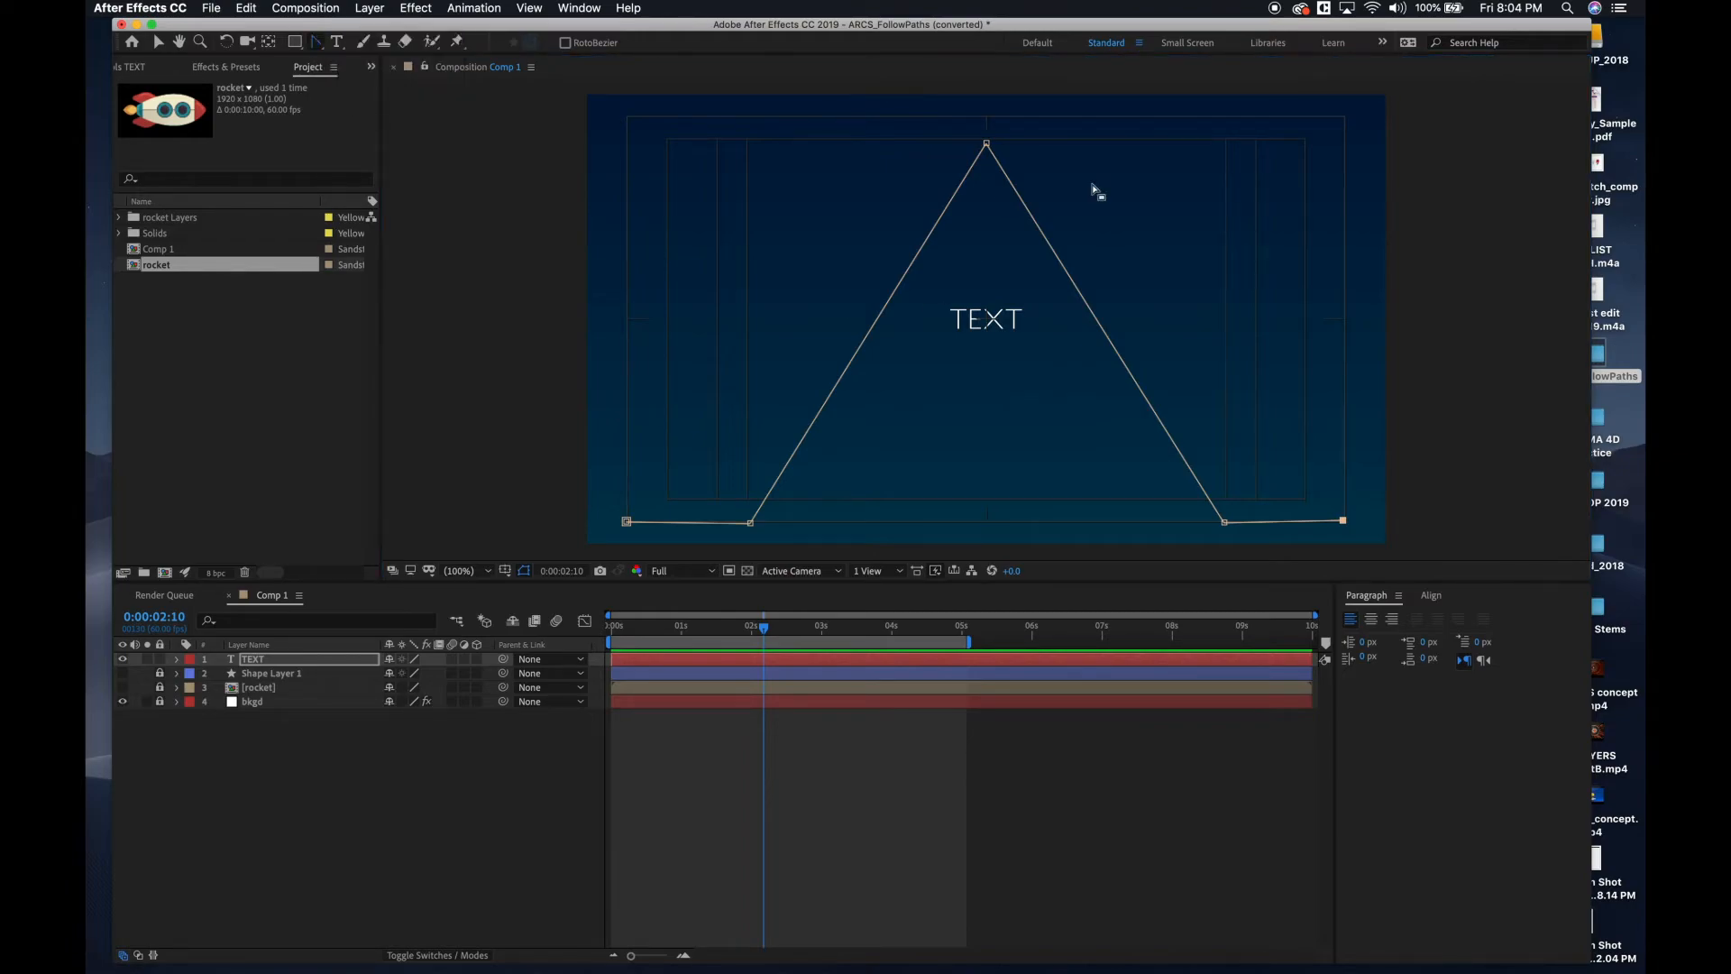
click(987, 144)
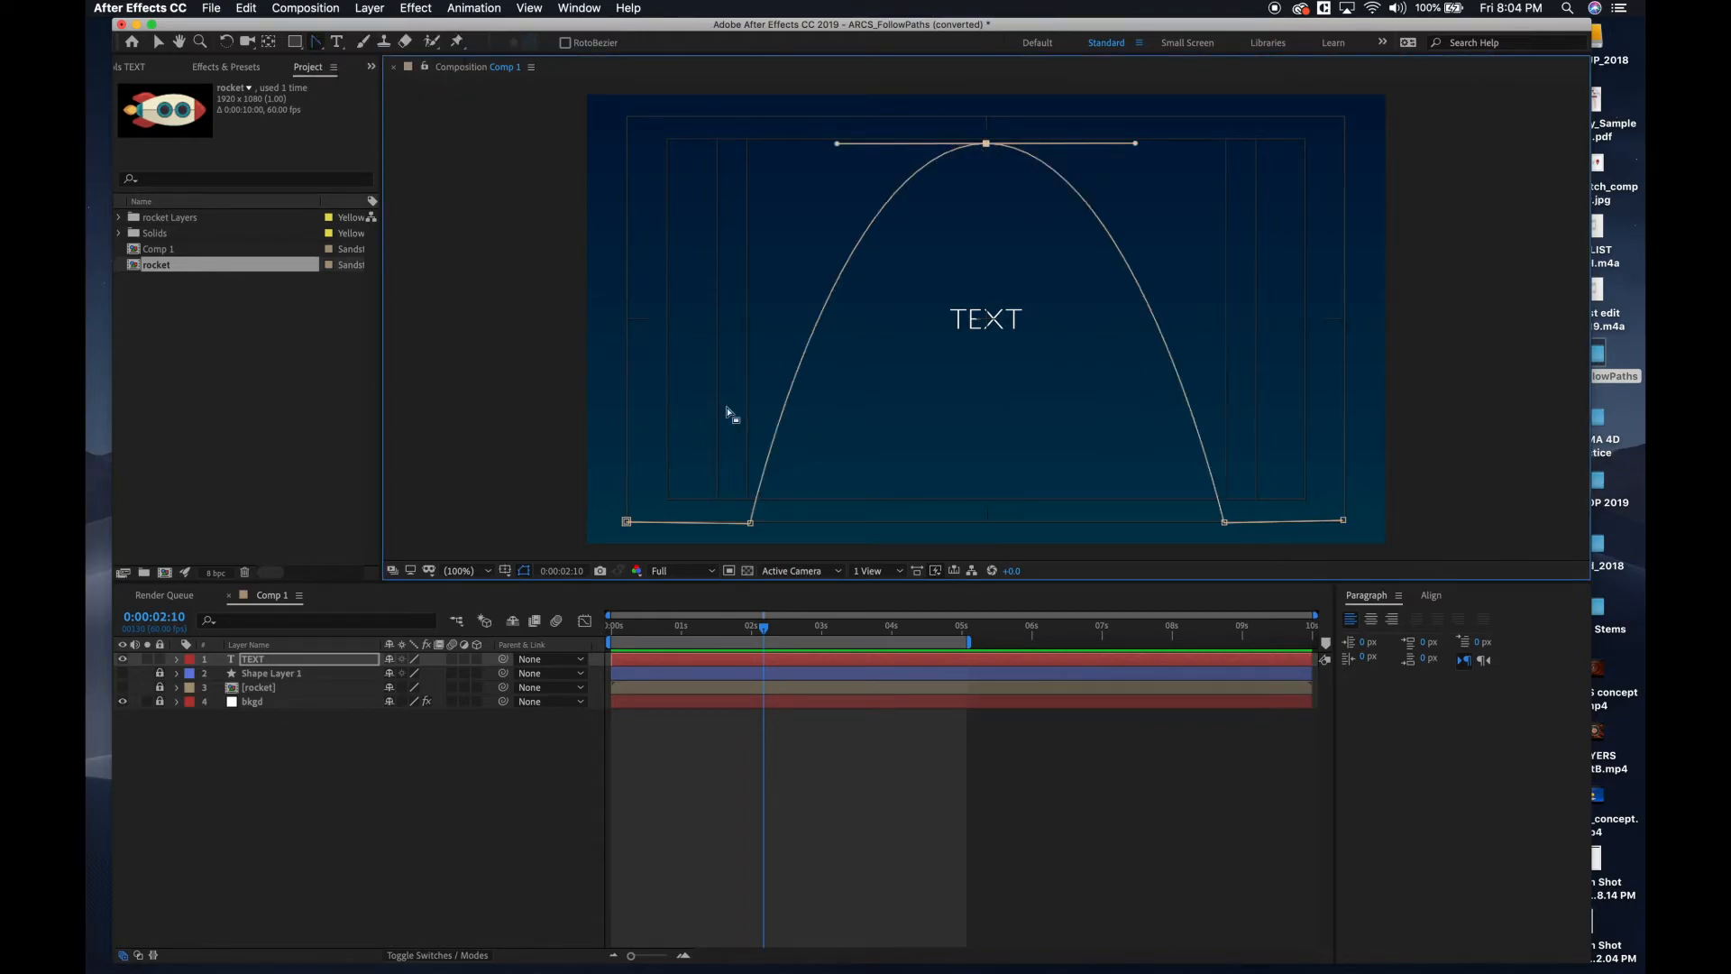
click(750, 524)
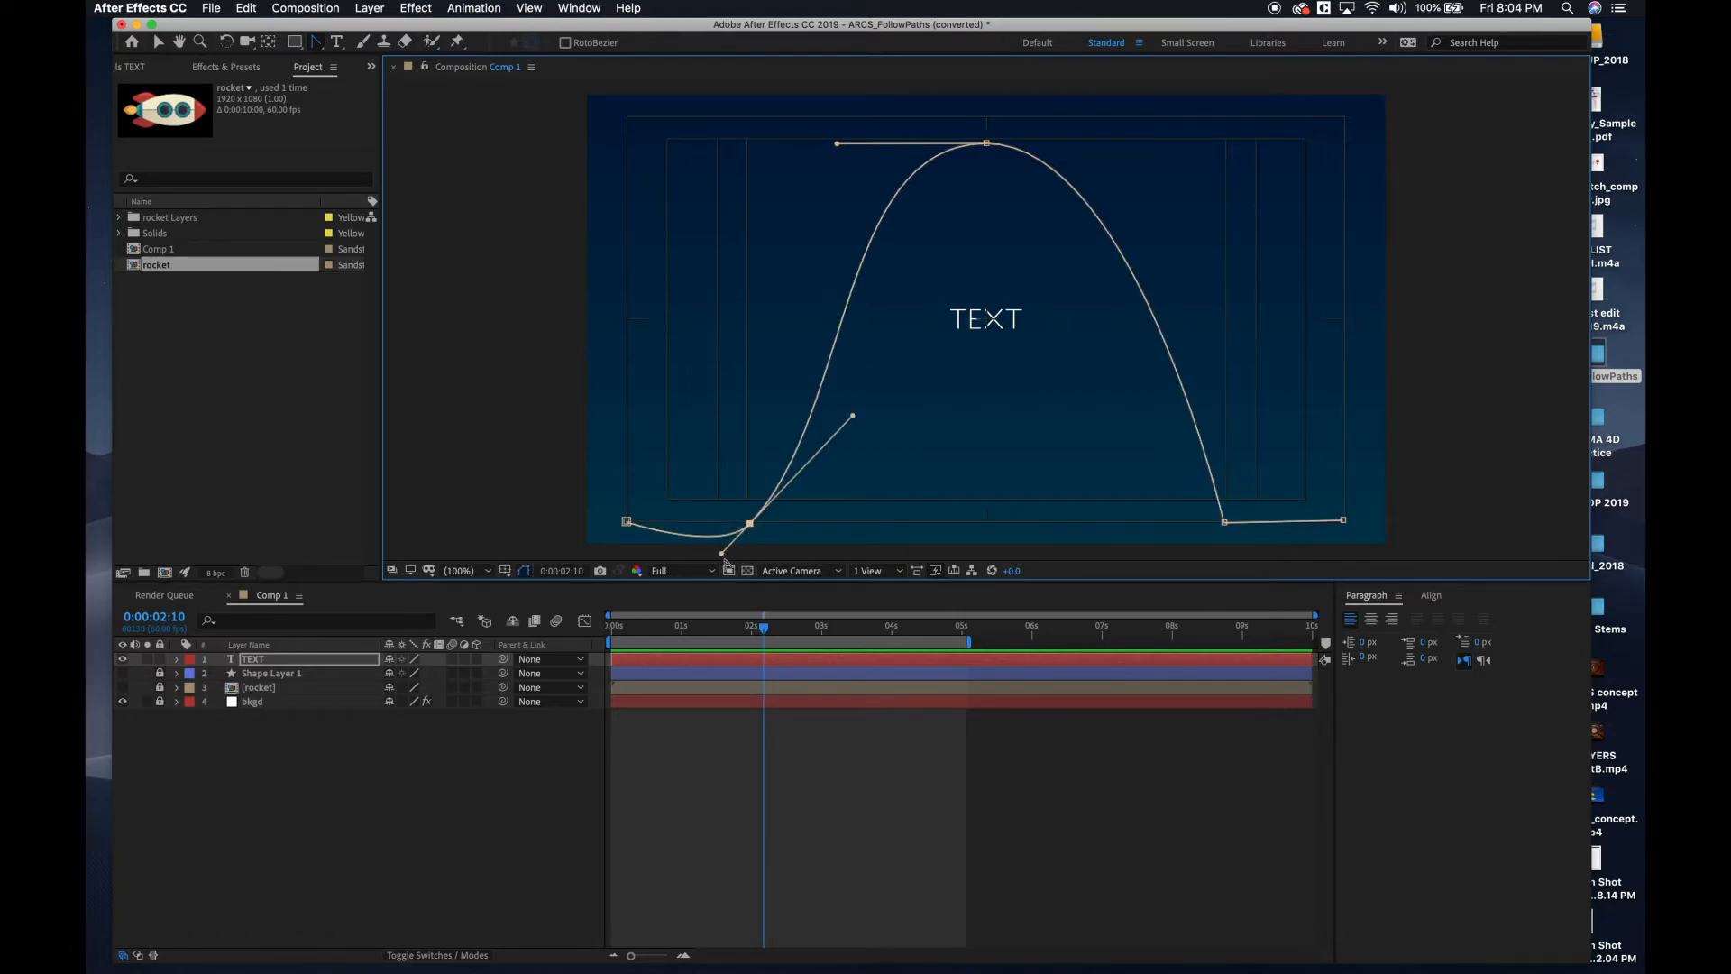
drag(722, 554, 710, 525)
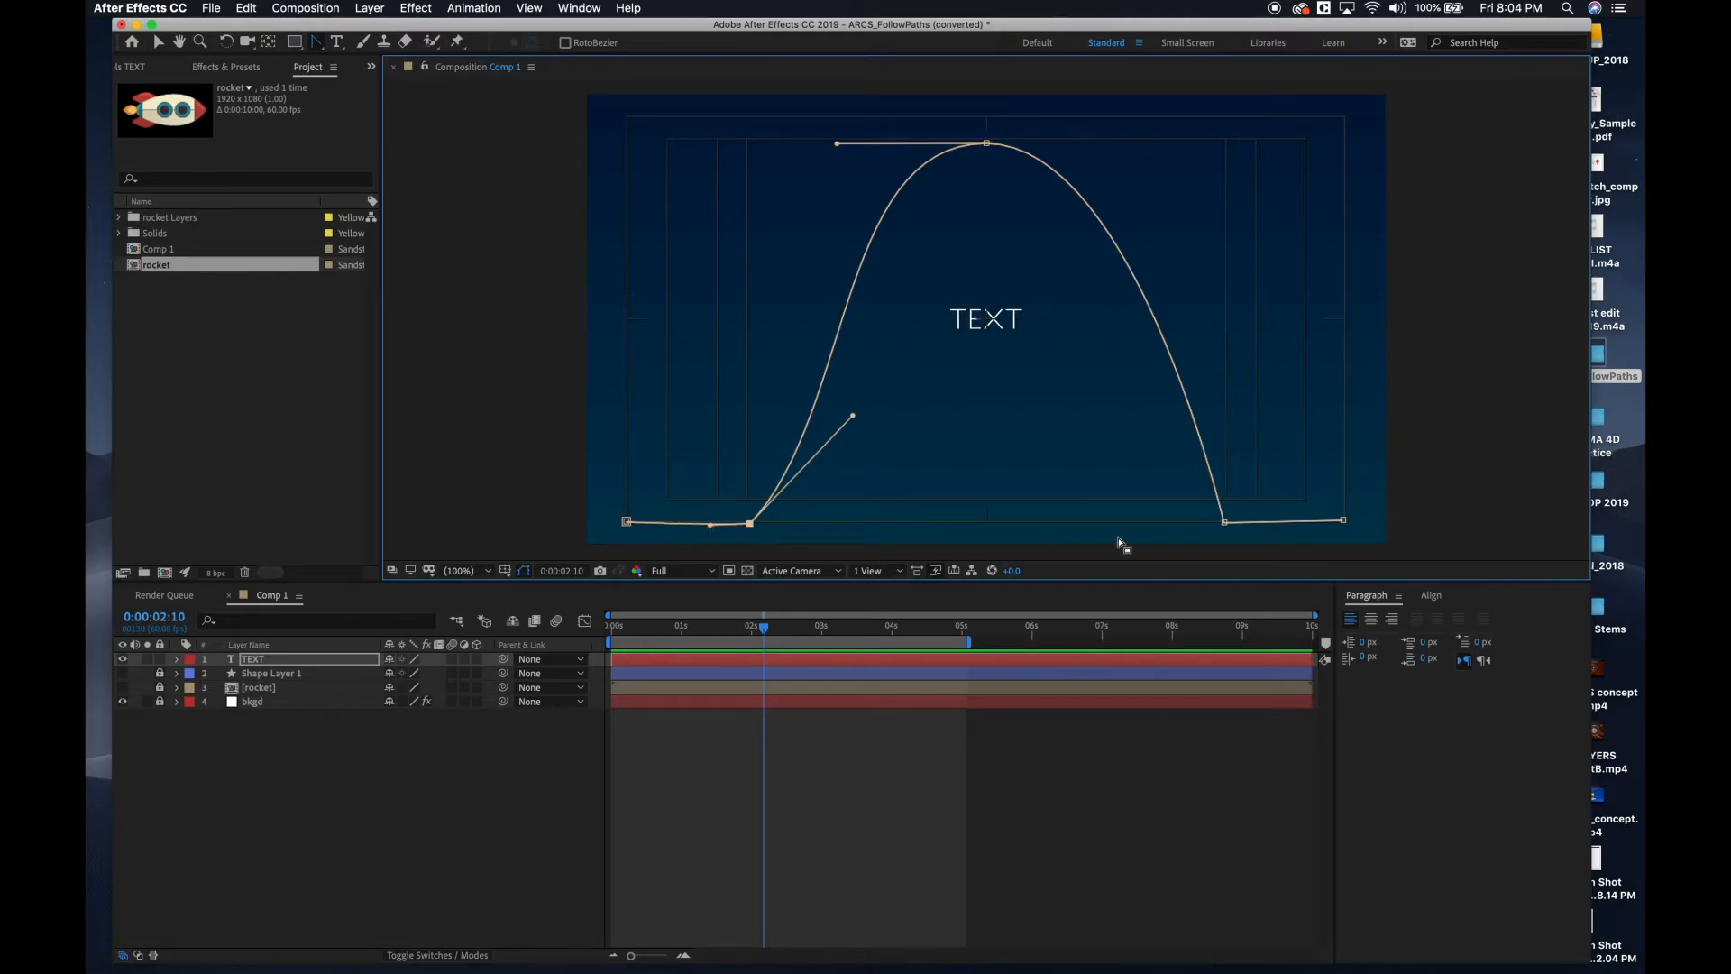
click(1225, 522)
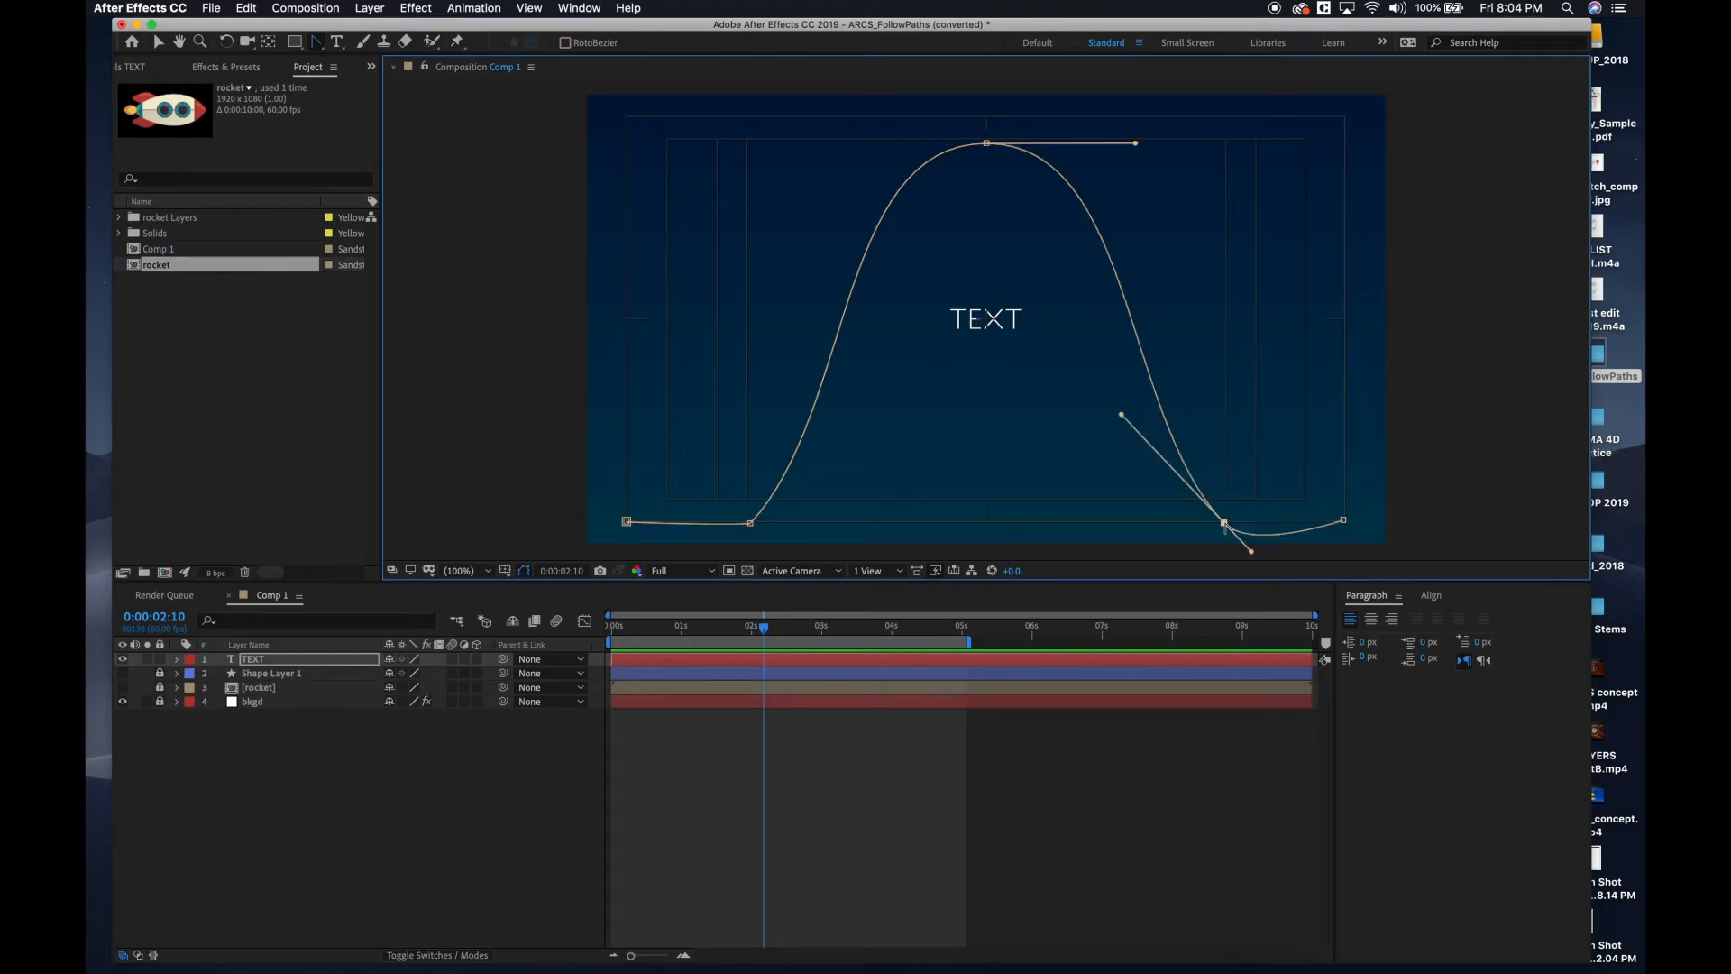
drag(1252, 553, 1251, 526)
drag(1118, 422, 1070, 495)
Reset the mask path's left base point and redraw its direction handles nearly horizontal to match the curve on the right side.
click(750, 523)
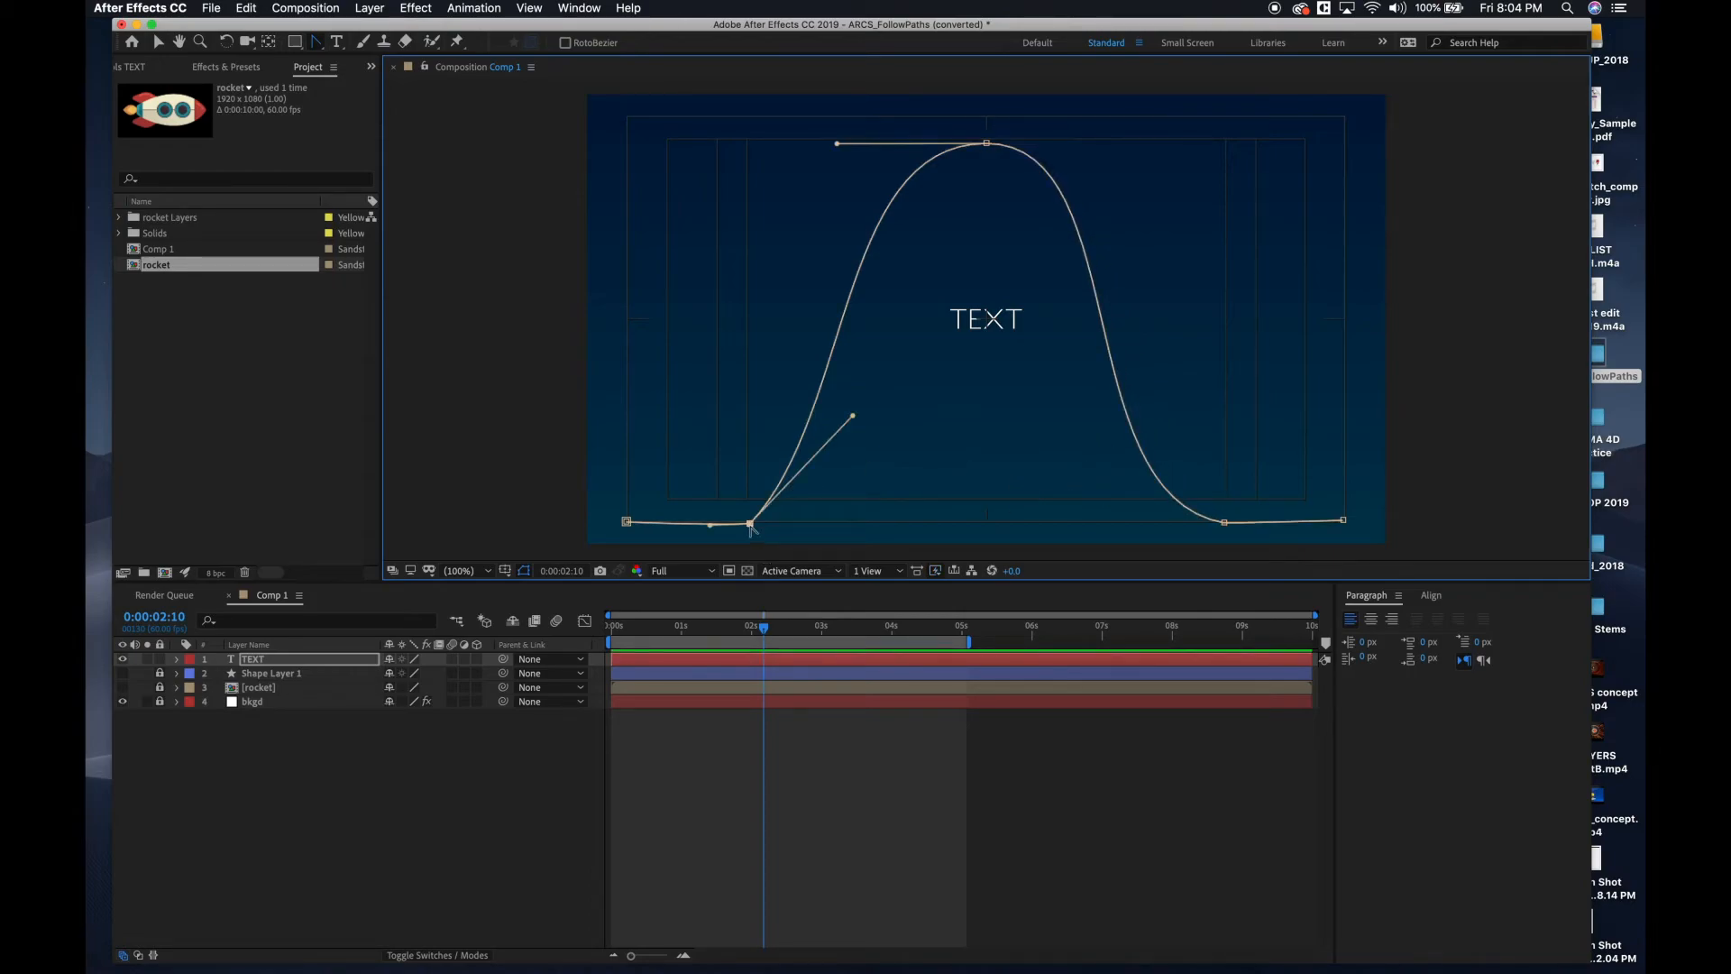
click(752, 524)
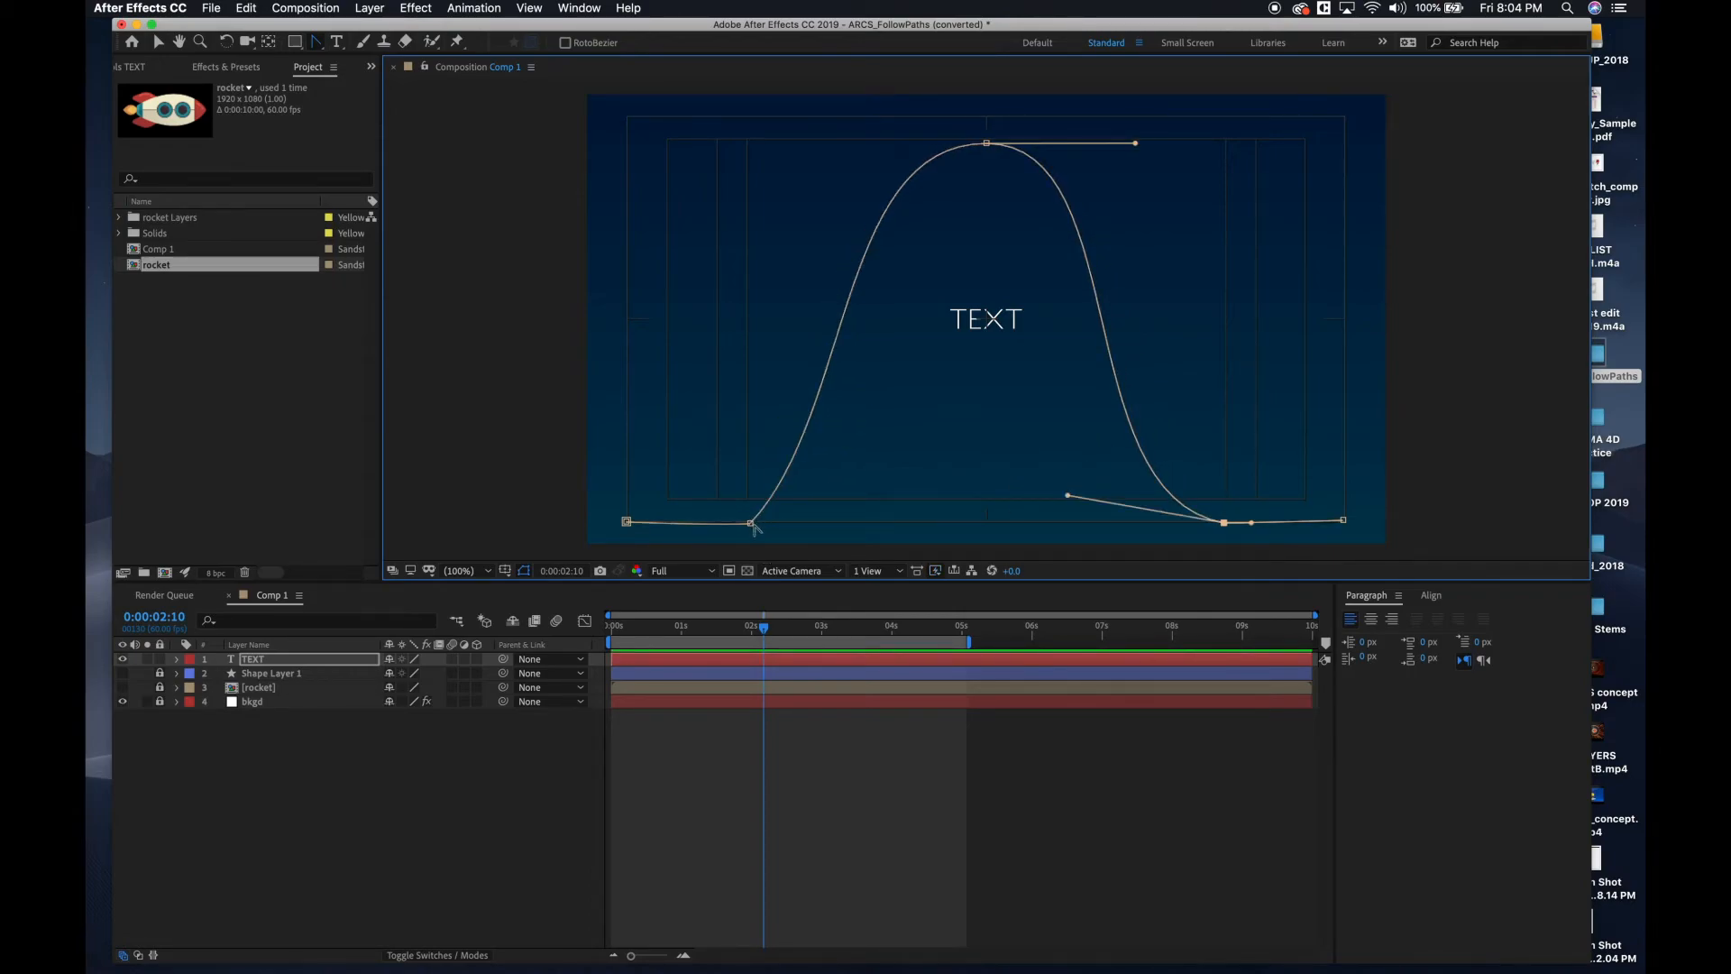
click(752, 524)
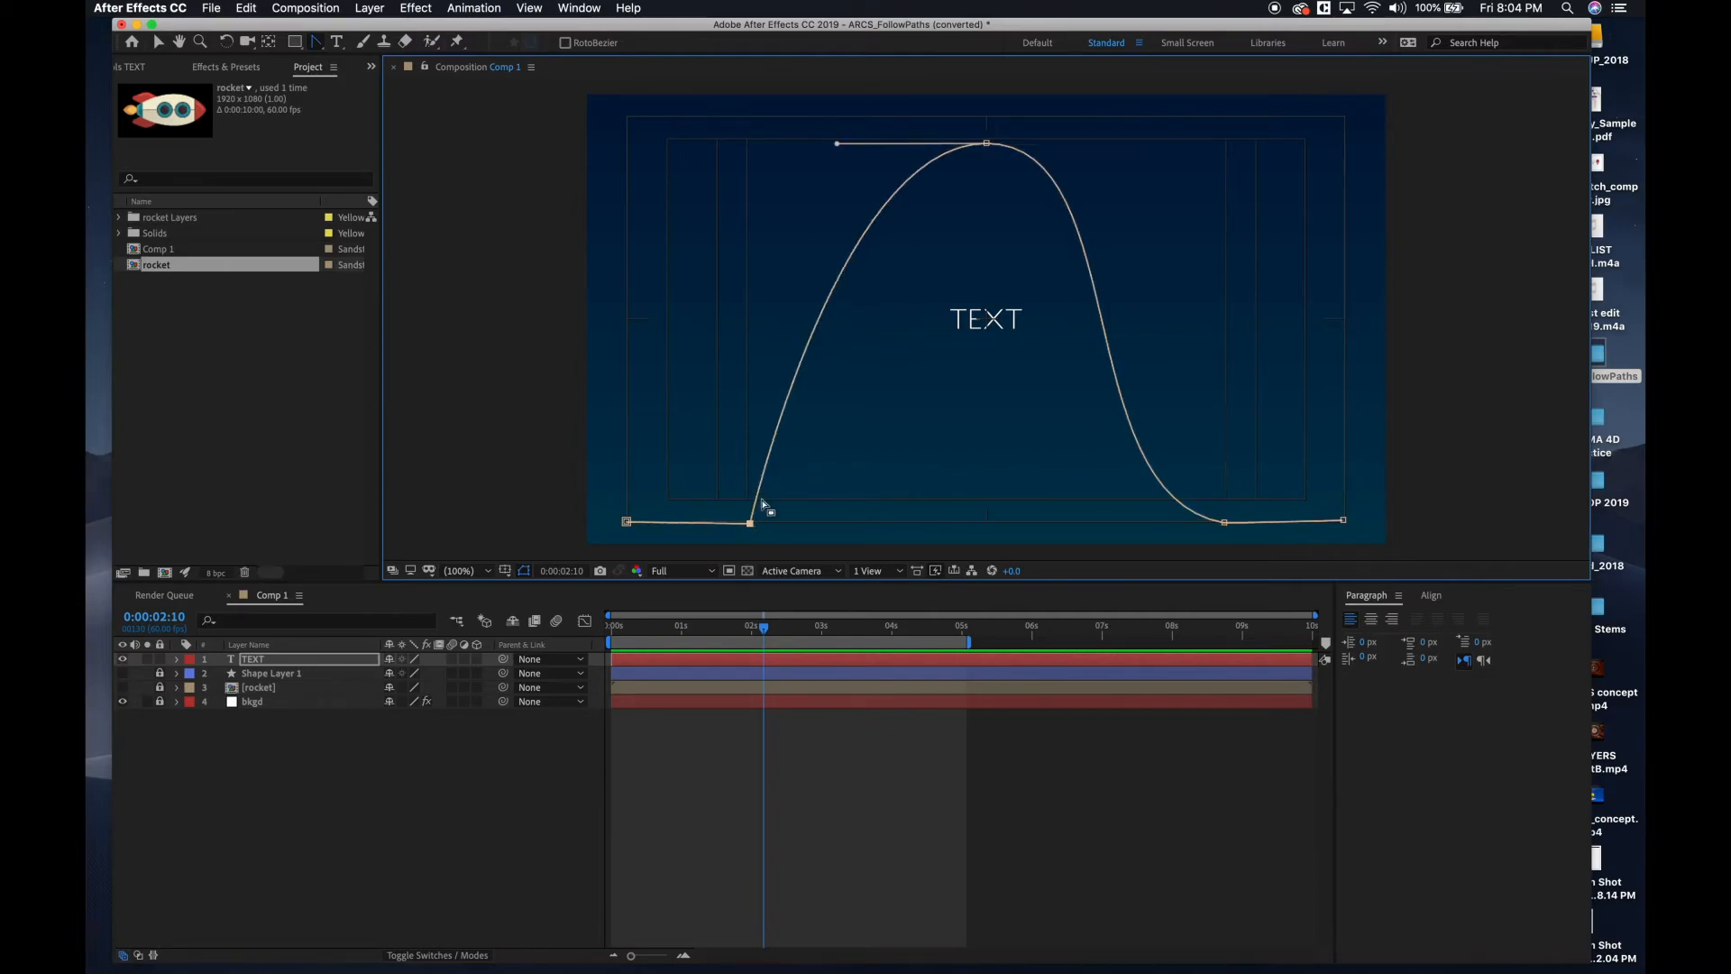
click(750, 524)
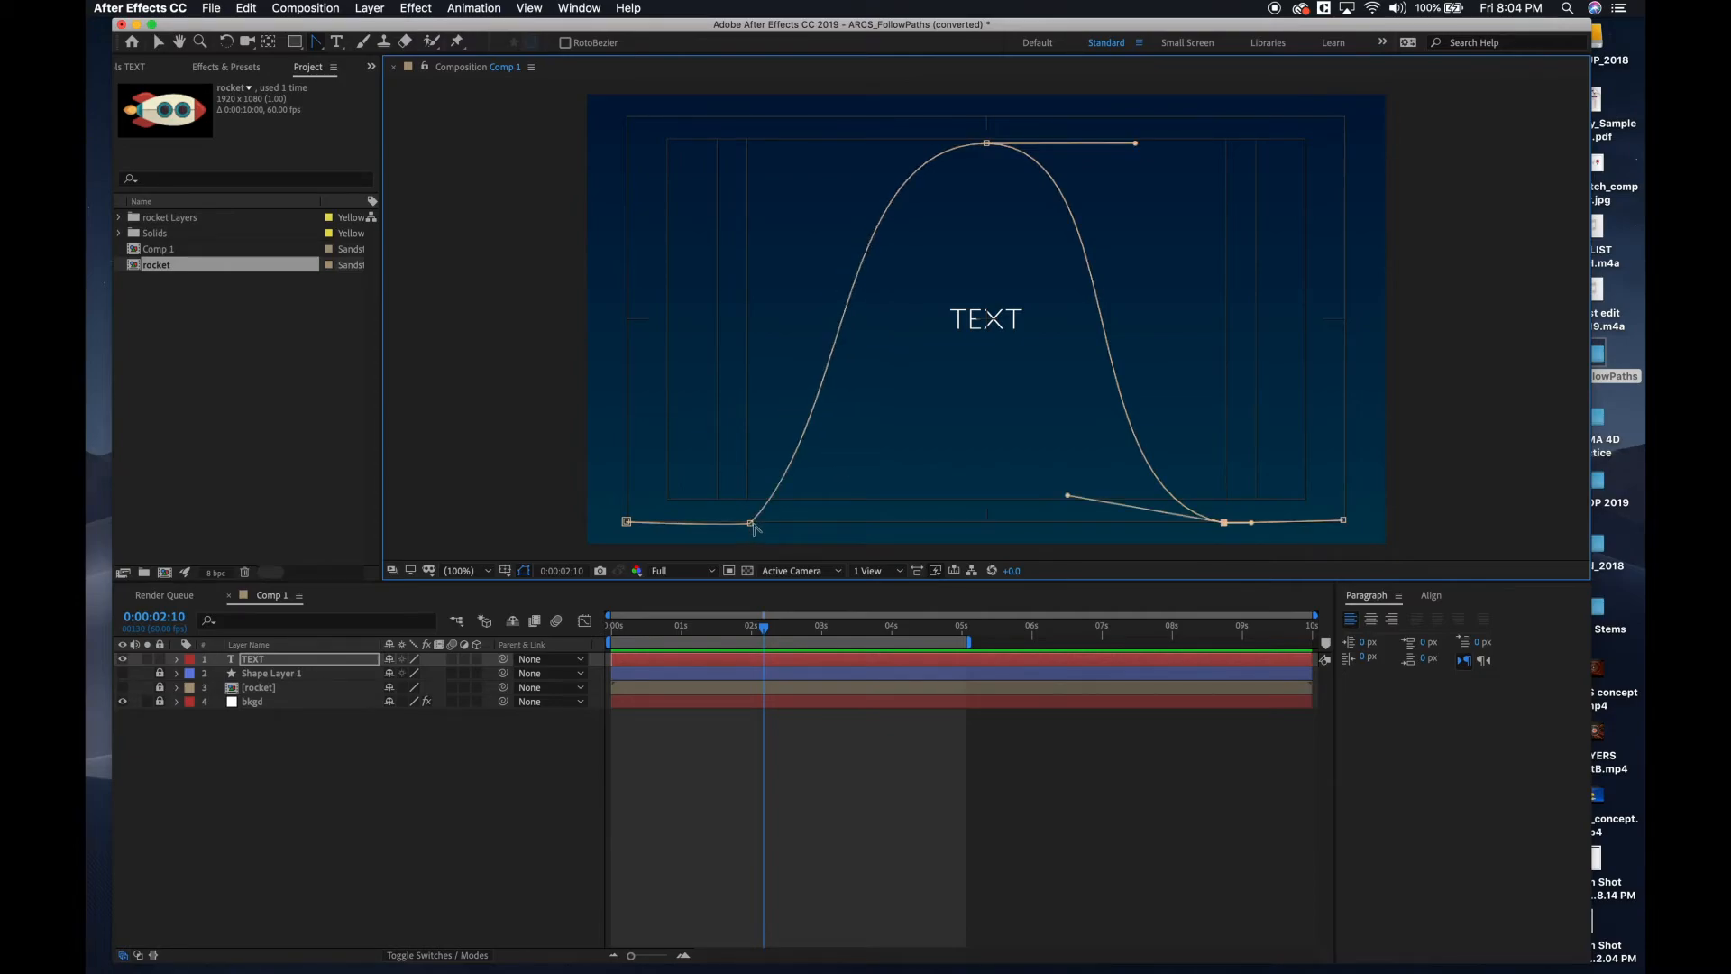
click(751, 524)
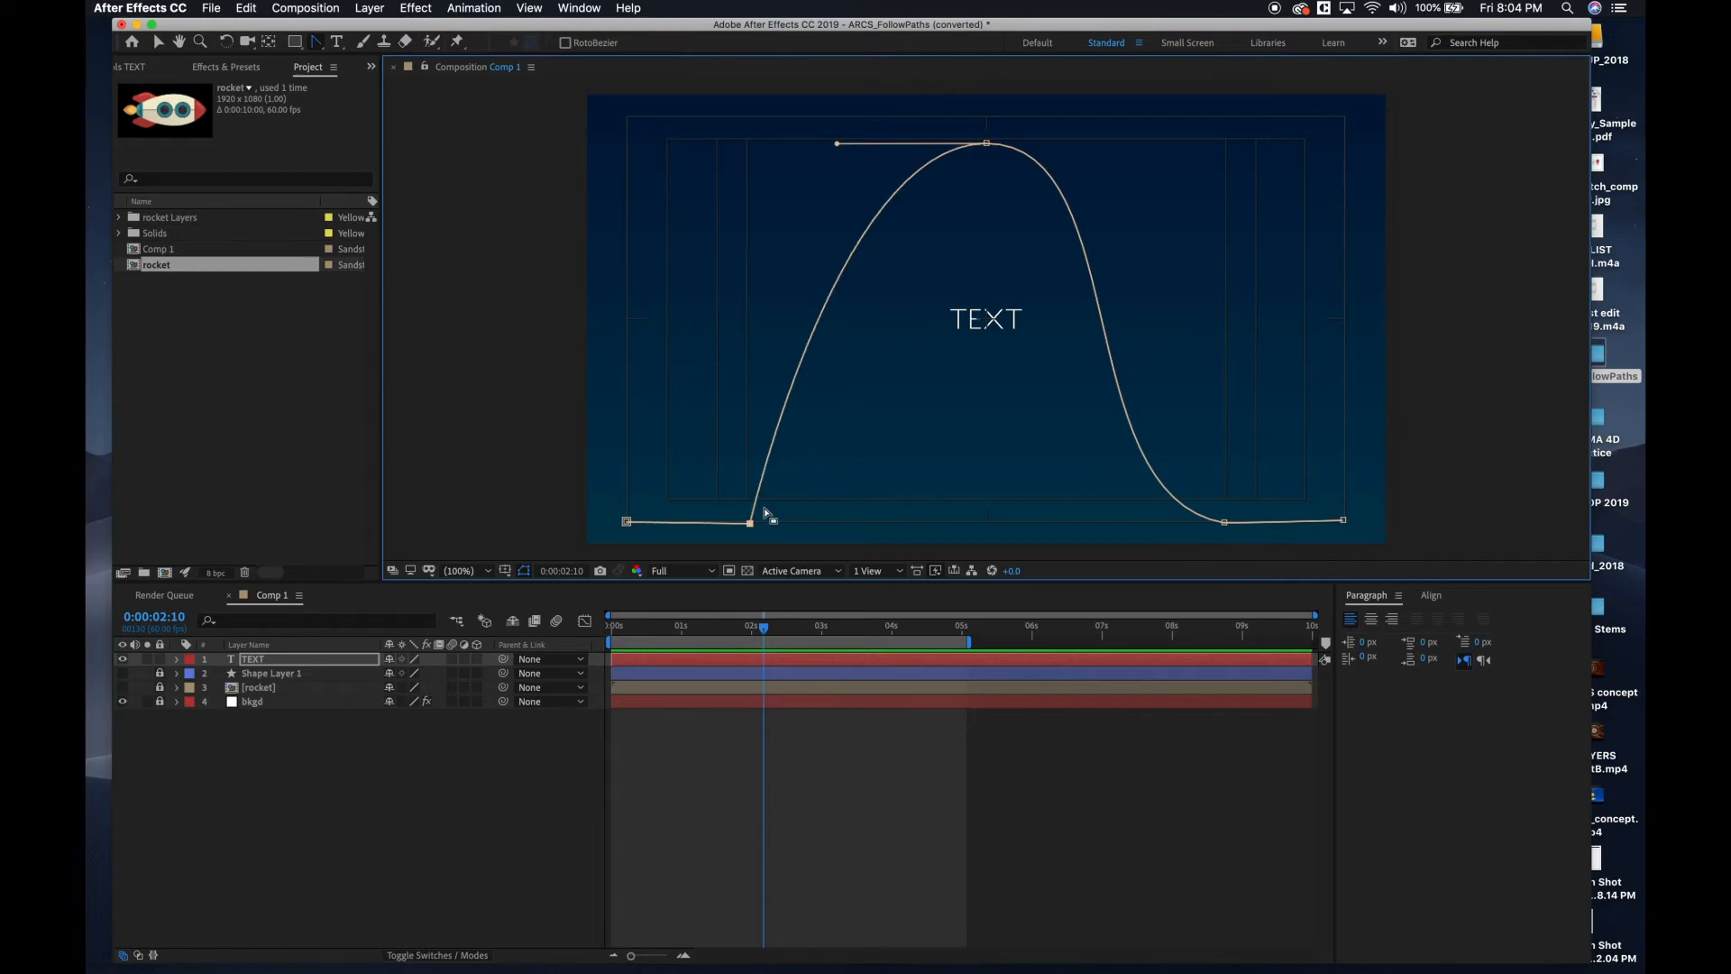
drag(750, 524, 886, 532)
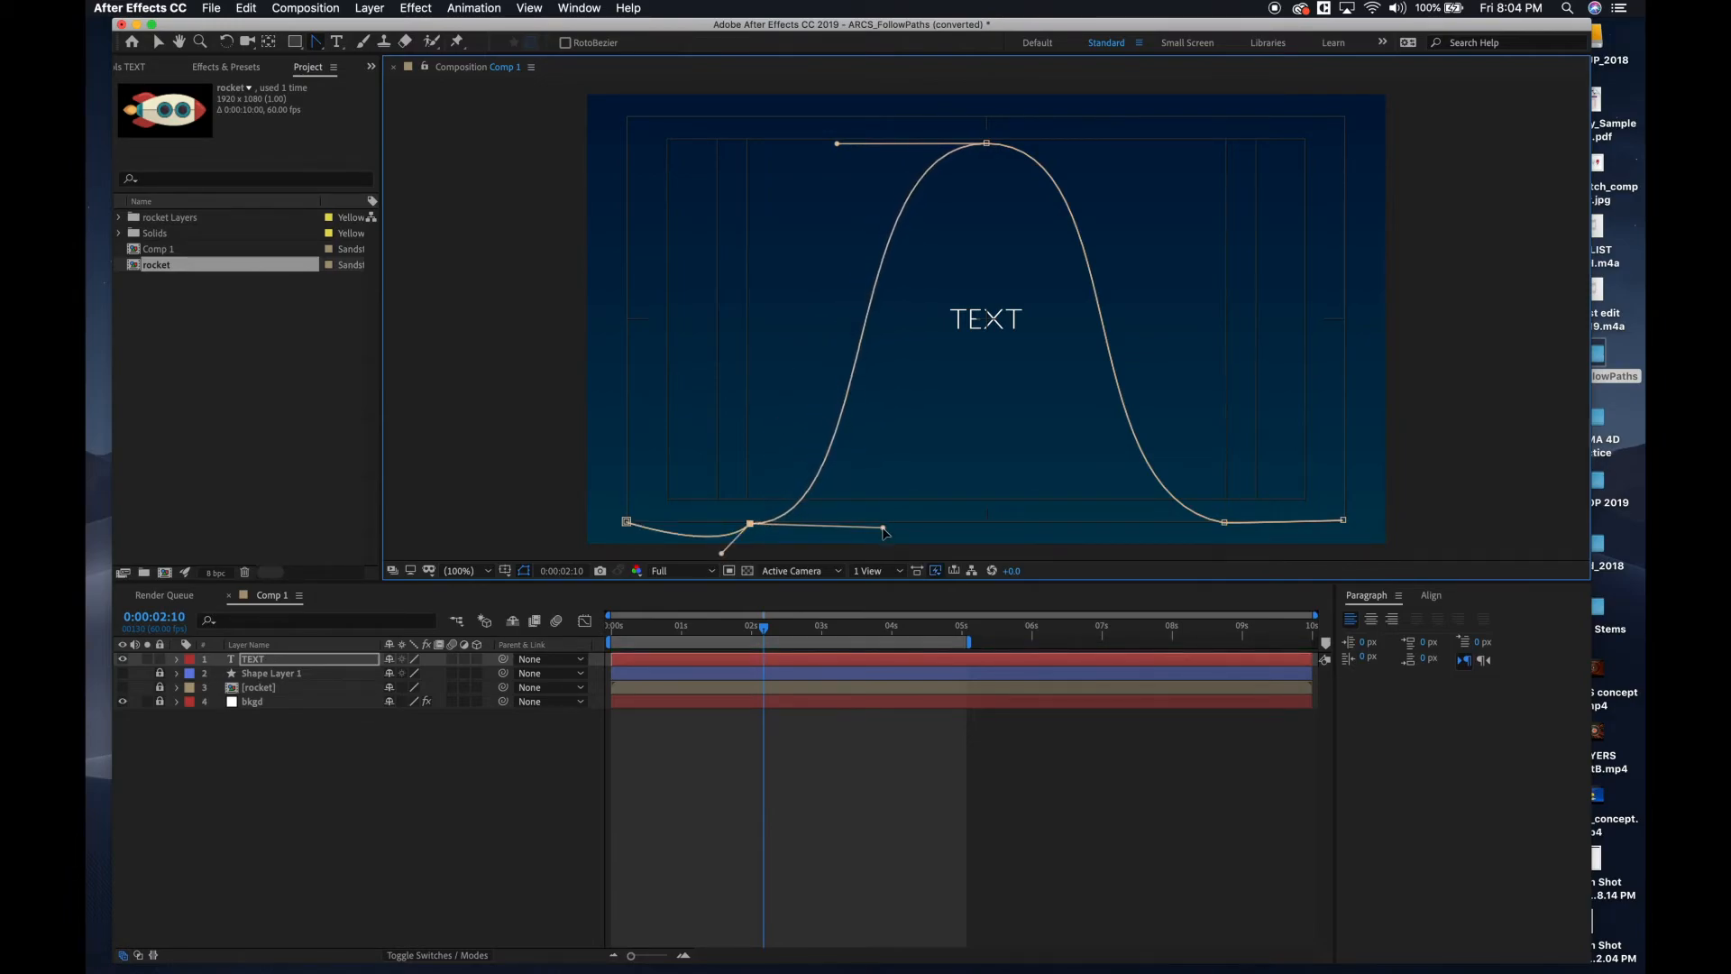
mouse_move(722, 553)
mouse_down()
mouse_move(639, 525)
mouse_move(707, 526)
mouse_up()
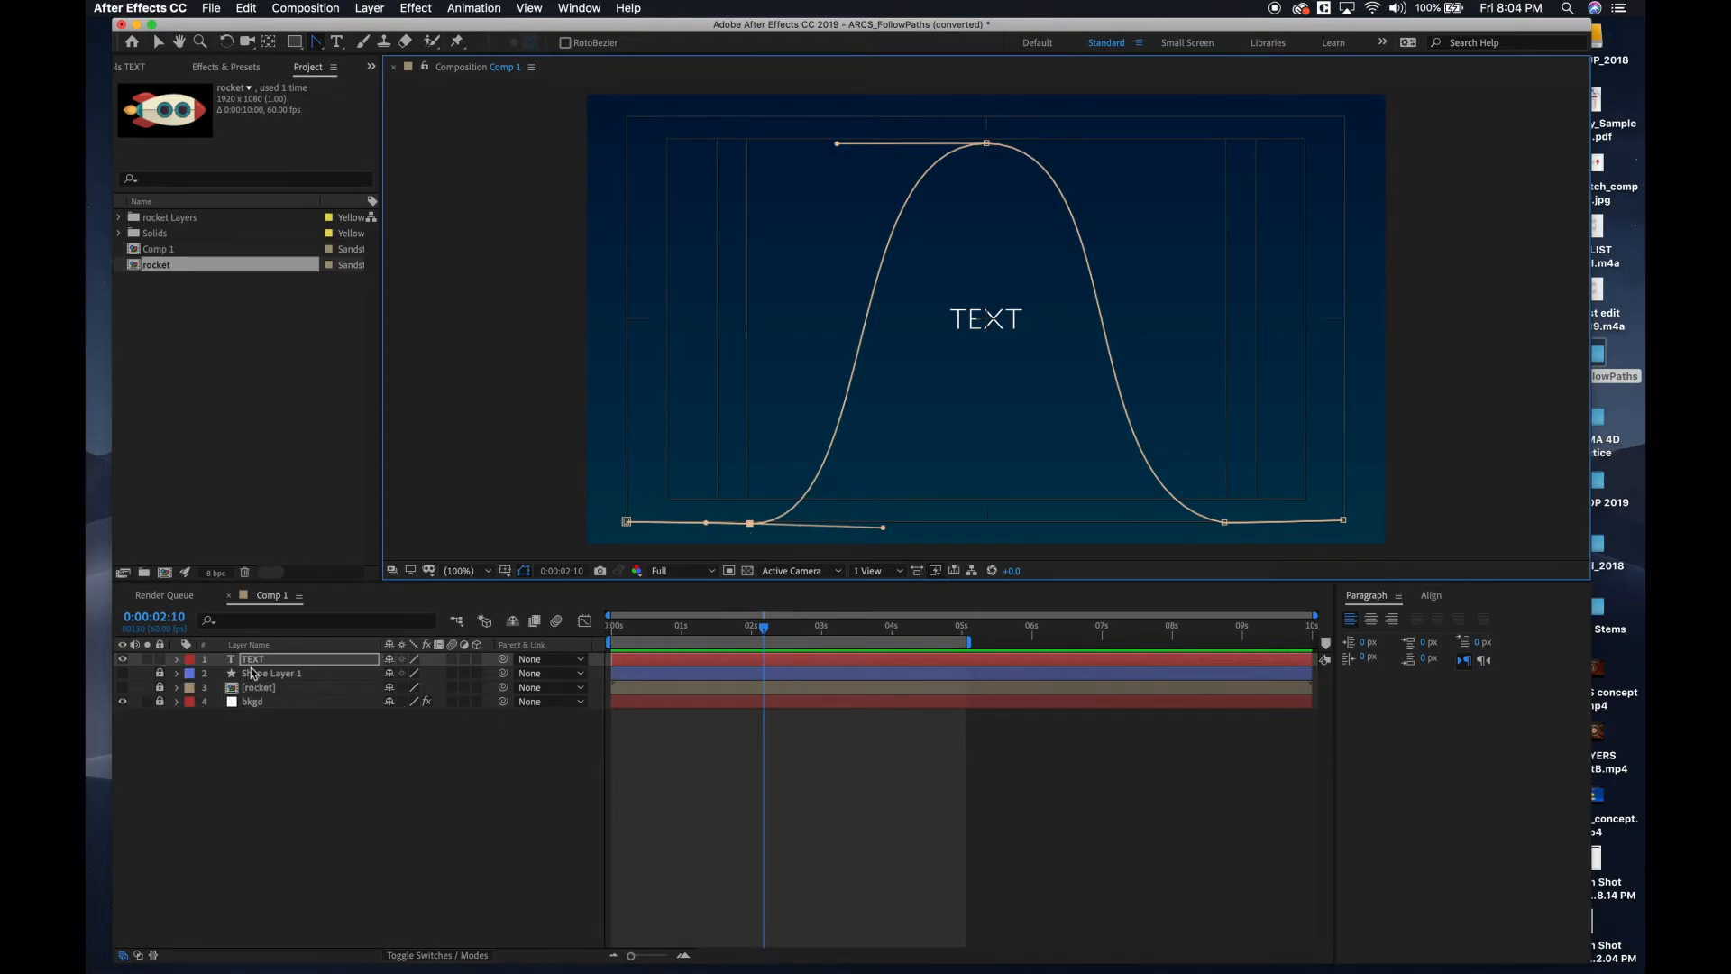
Set the TEXT layer's text path to Mask 1 in its Path Options.
click(177, 661)
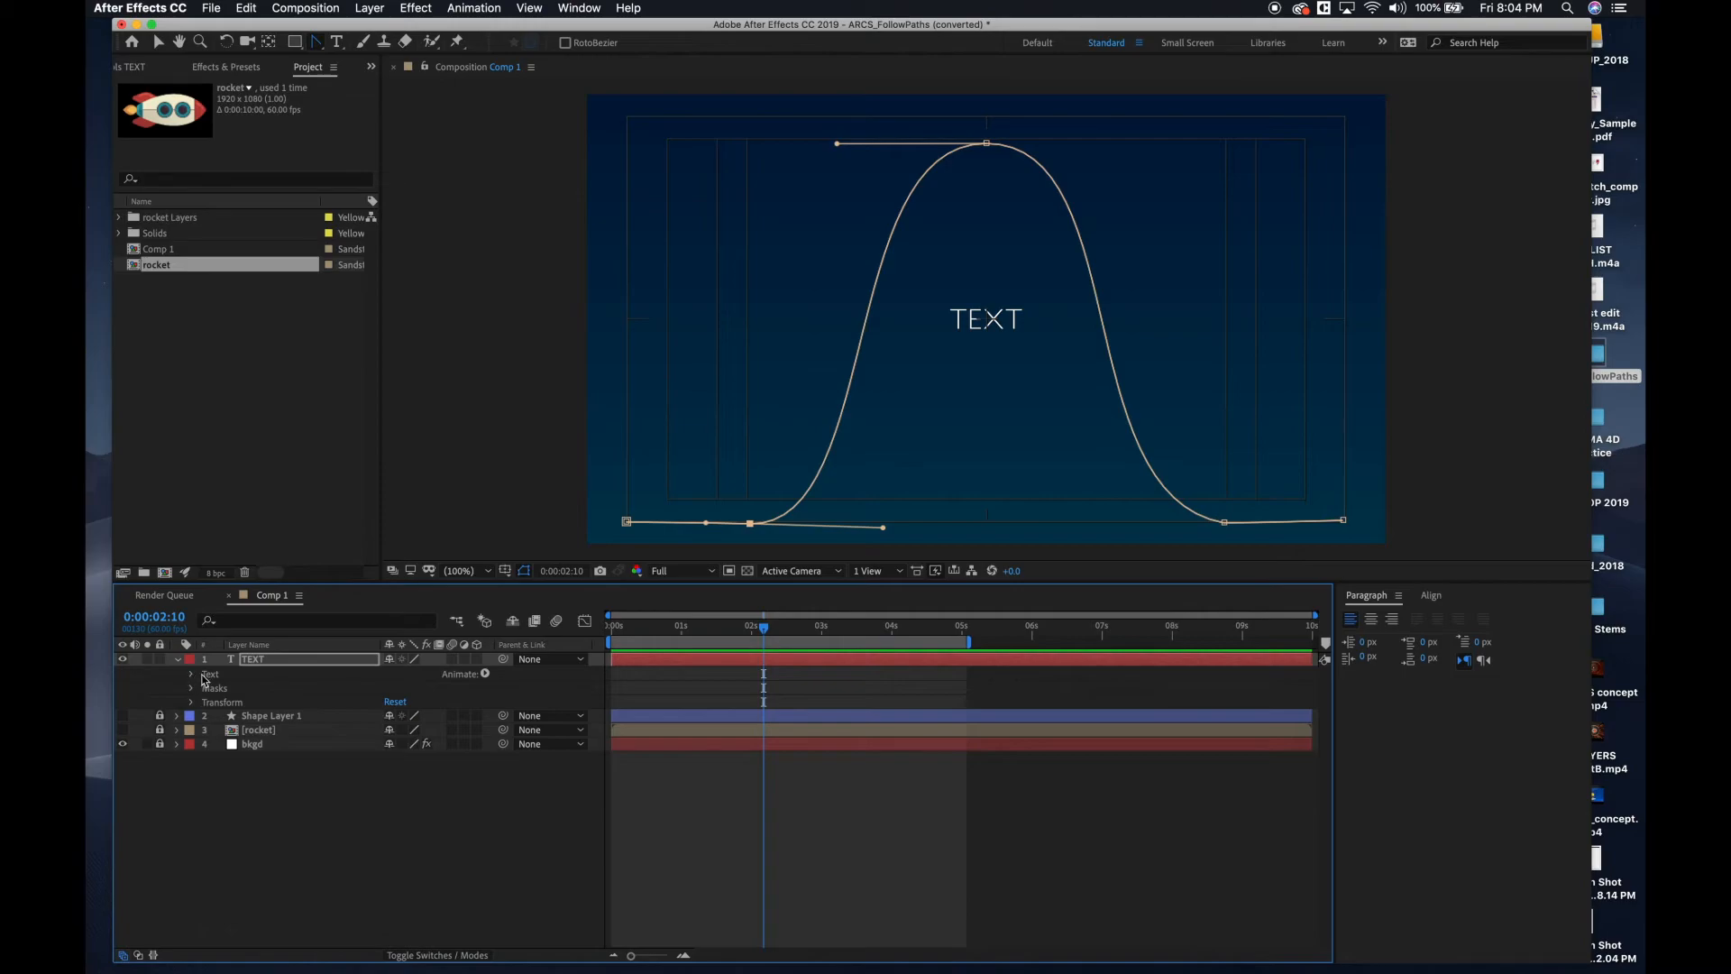
click(206, 676)
click(191, 675)
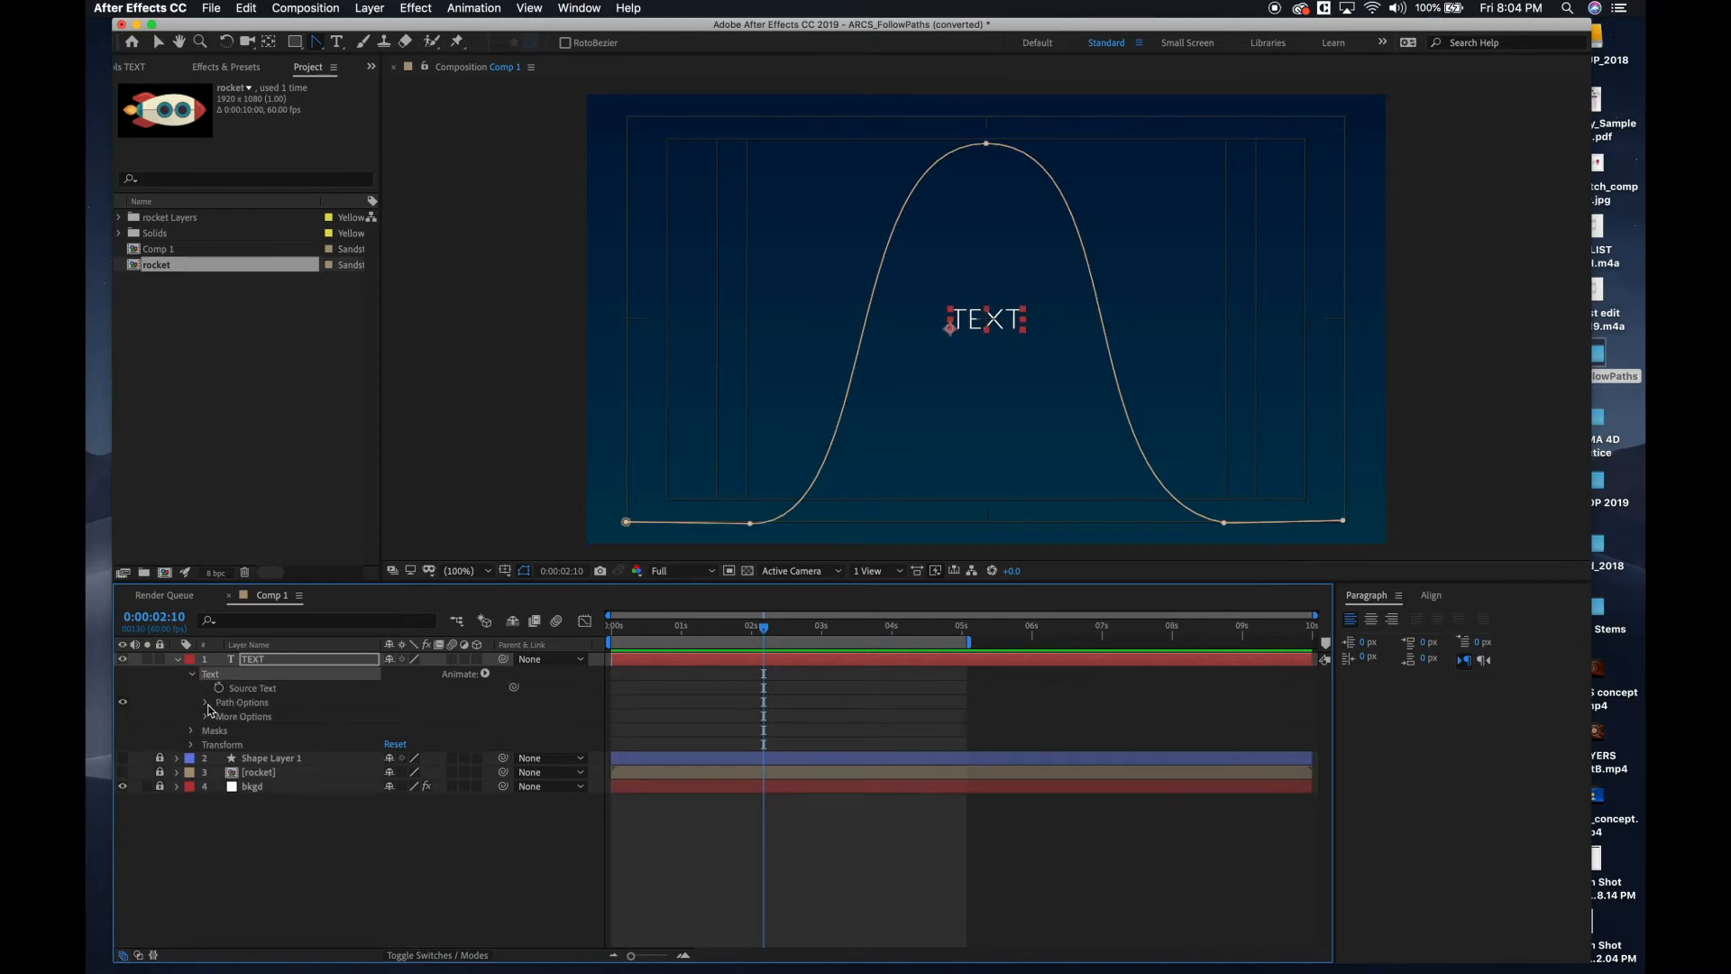
click(206, 704)
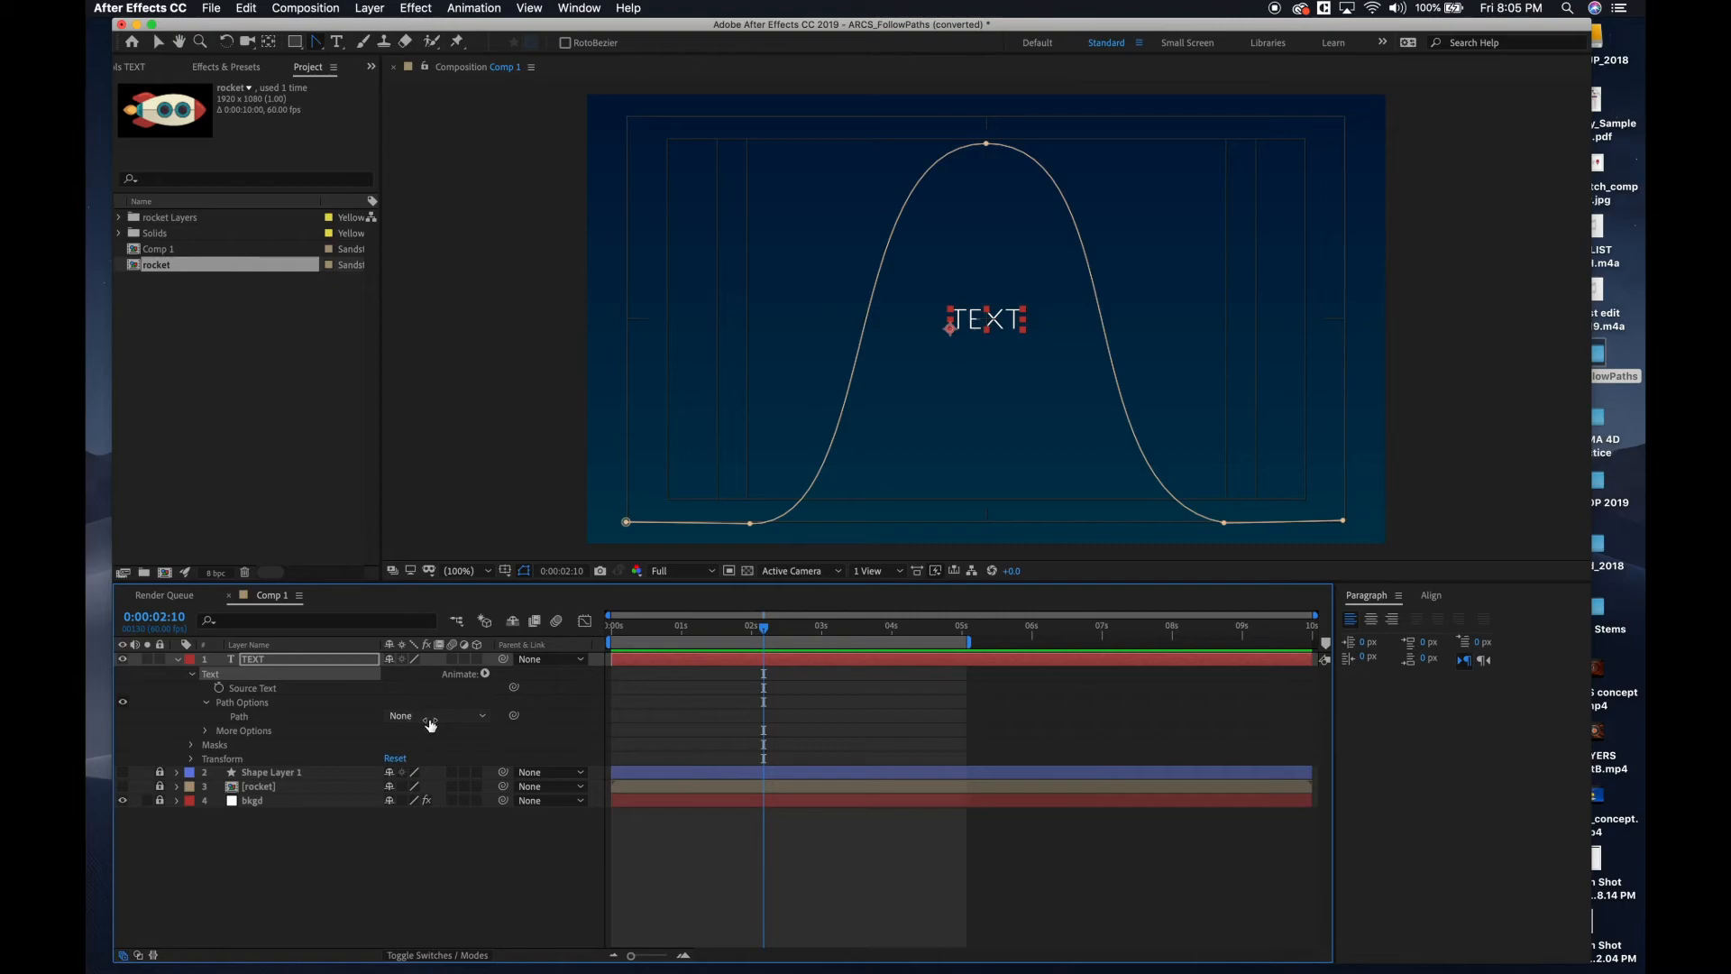
click(485, 719)
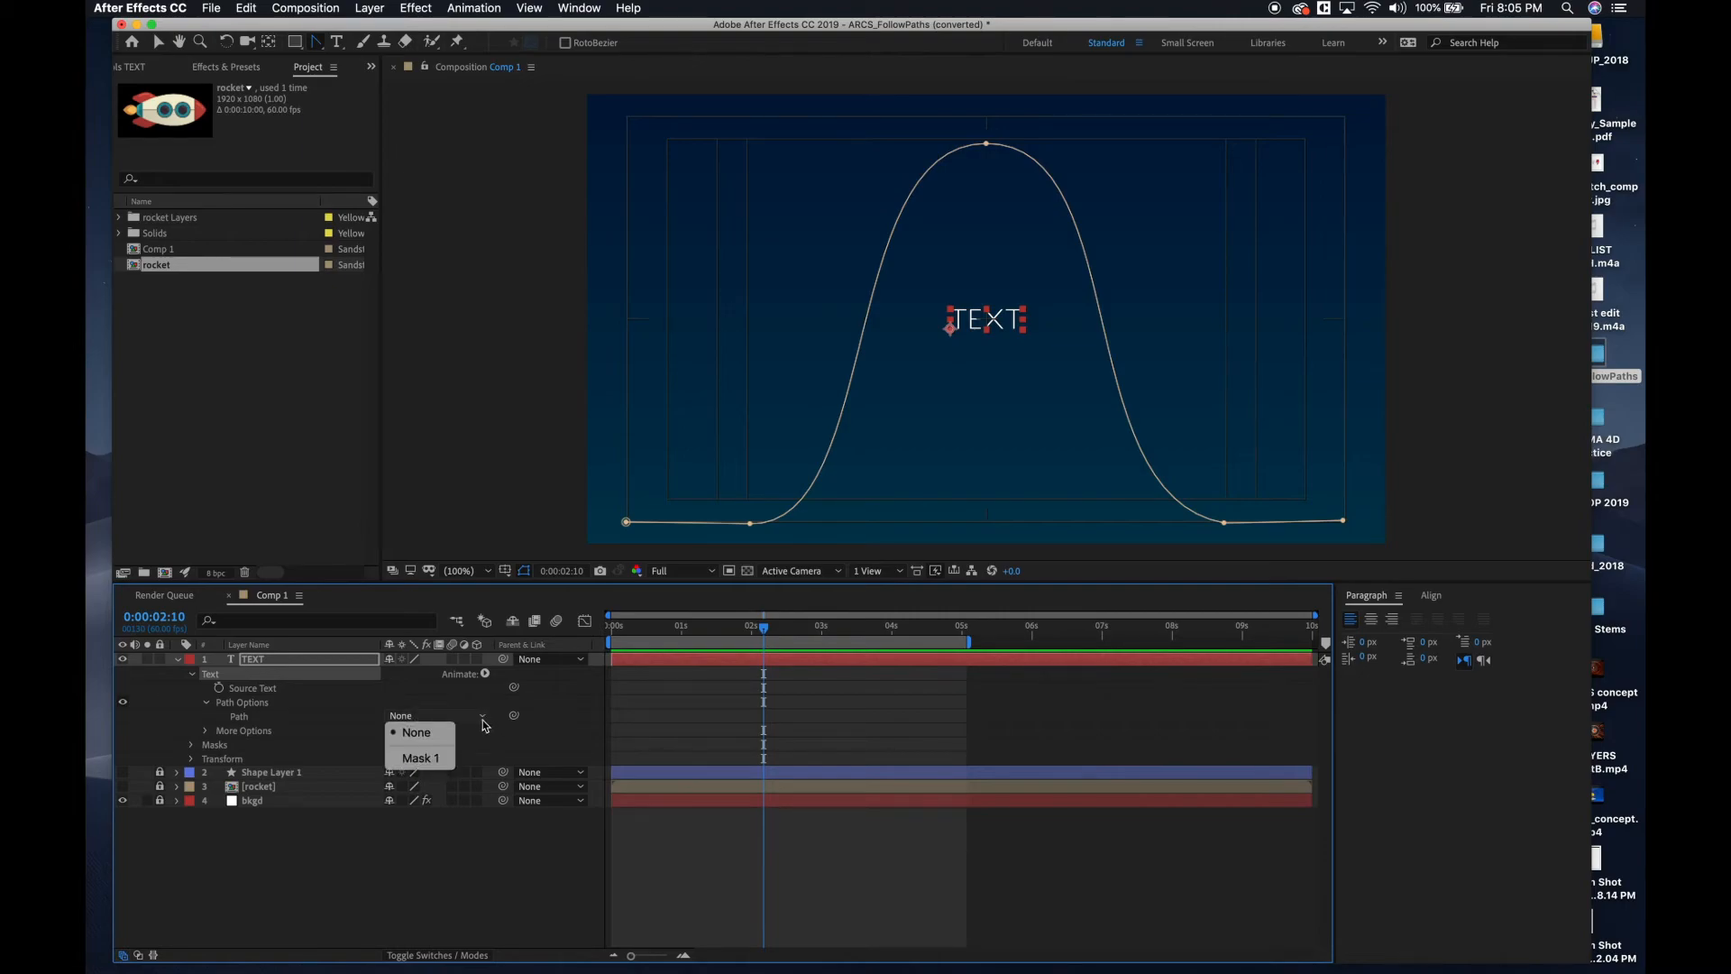
click(423, 760)
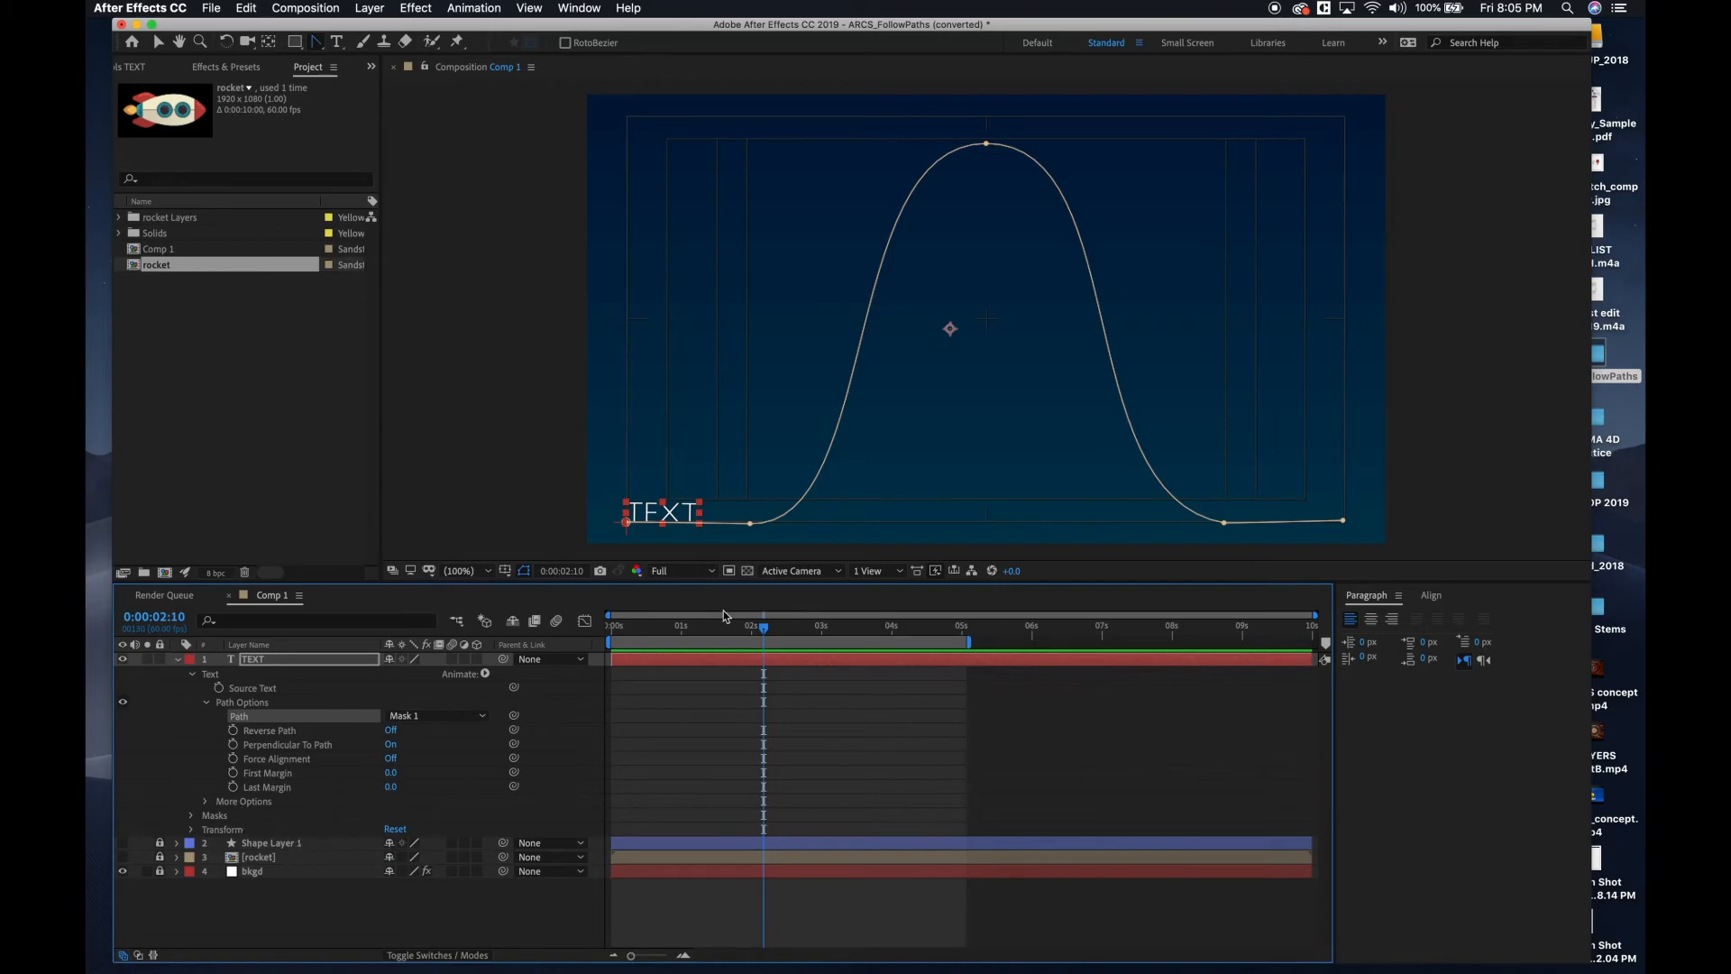
Keyframe the text's First Margin at 0 at the start and 3033 at 0:00:01:59, and preview the motion.
drag(763, 634, 612, 634)
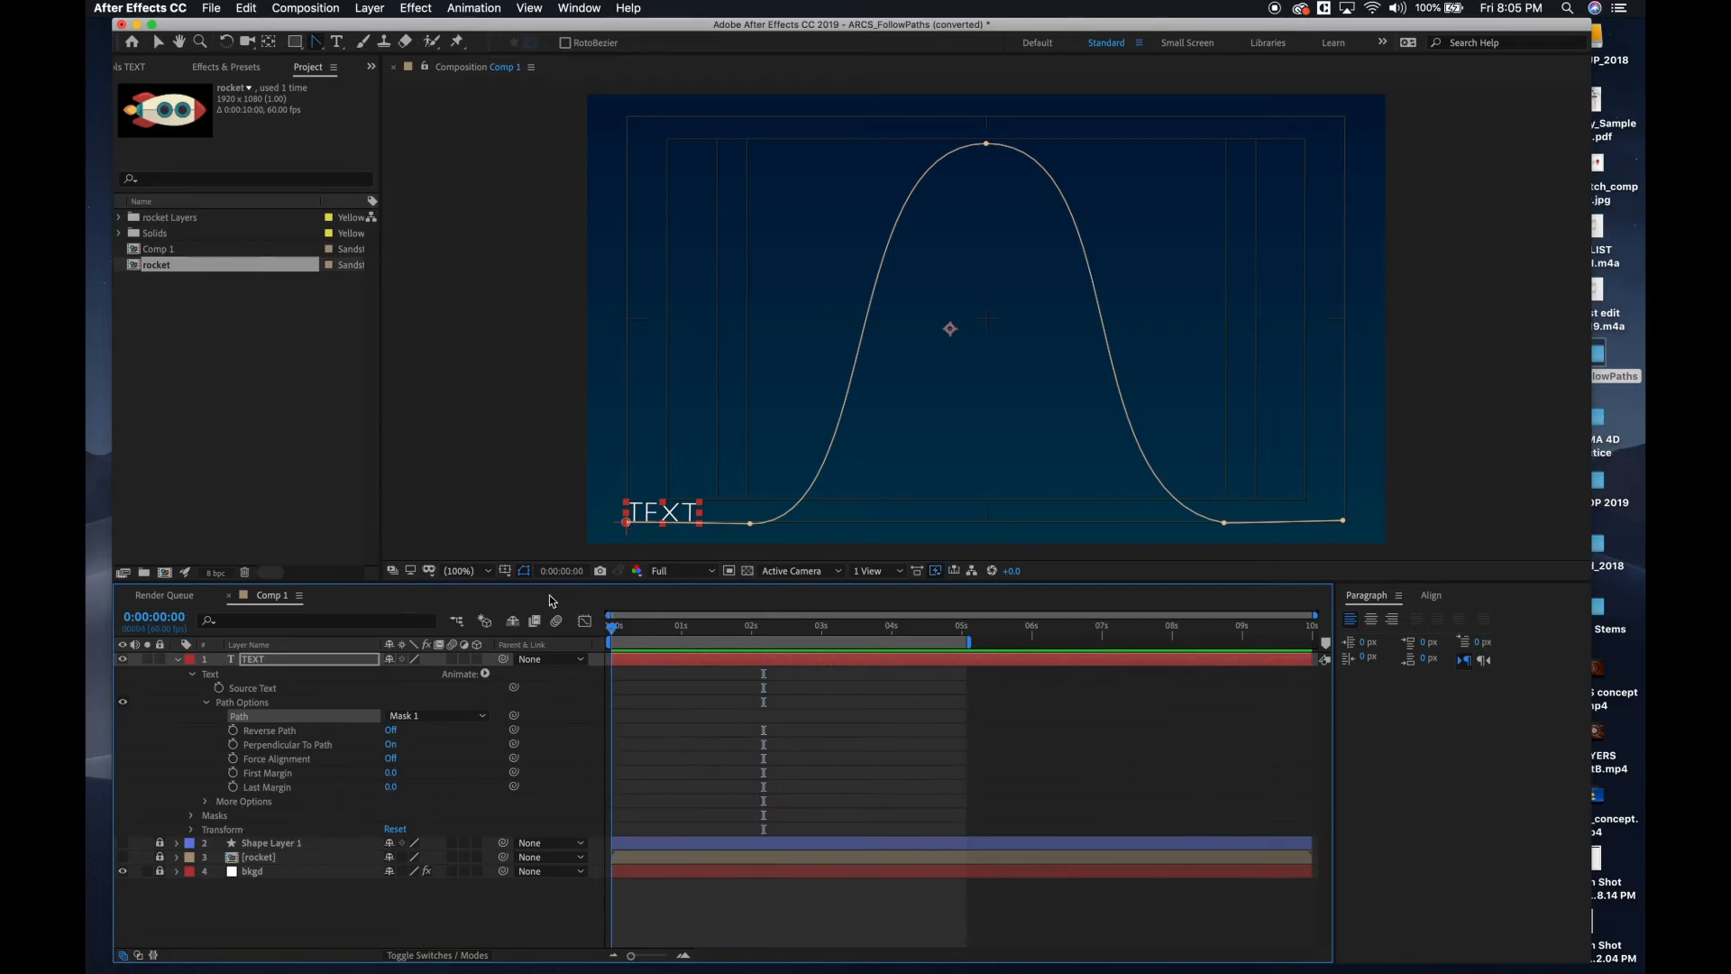
click(233, 774)
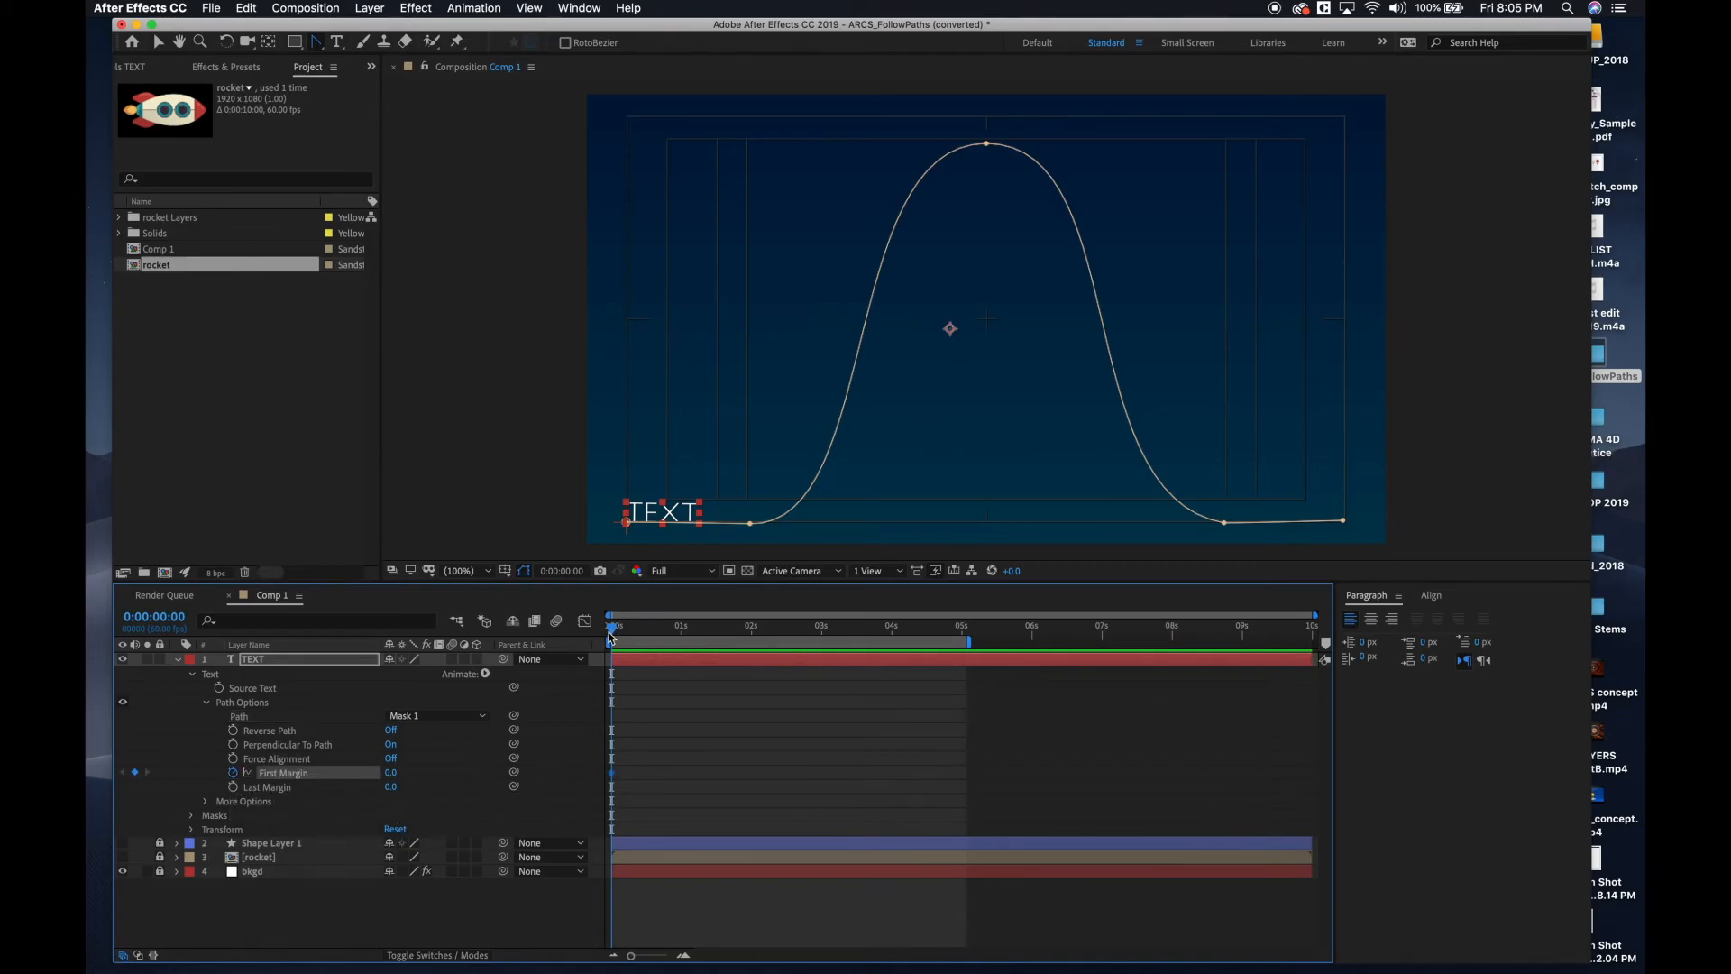
drag(629, 631, 734, 669)
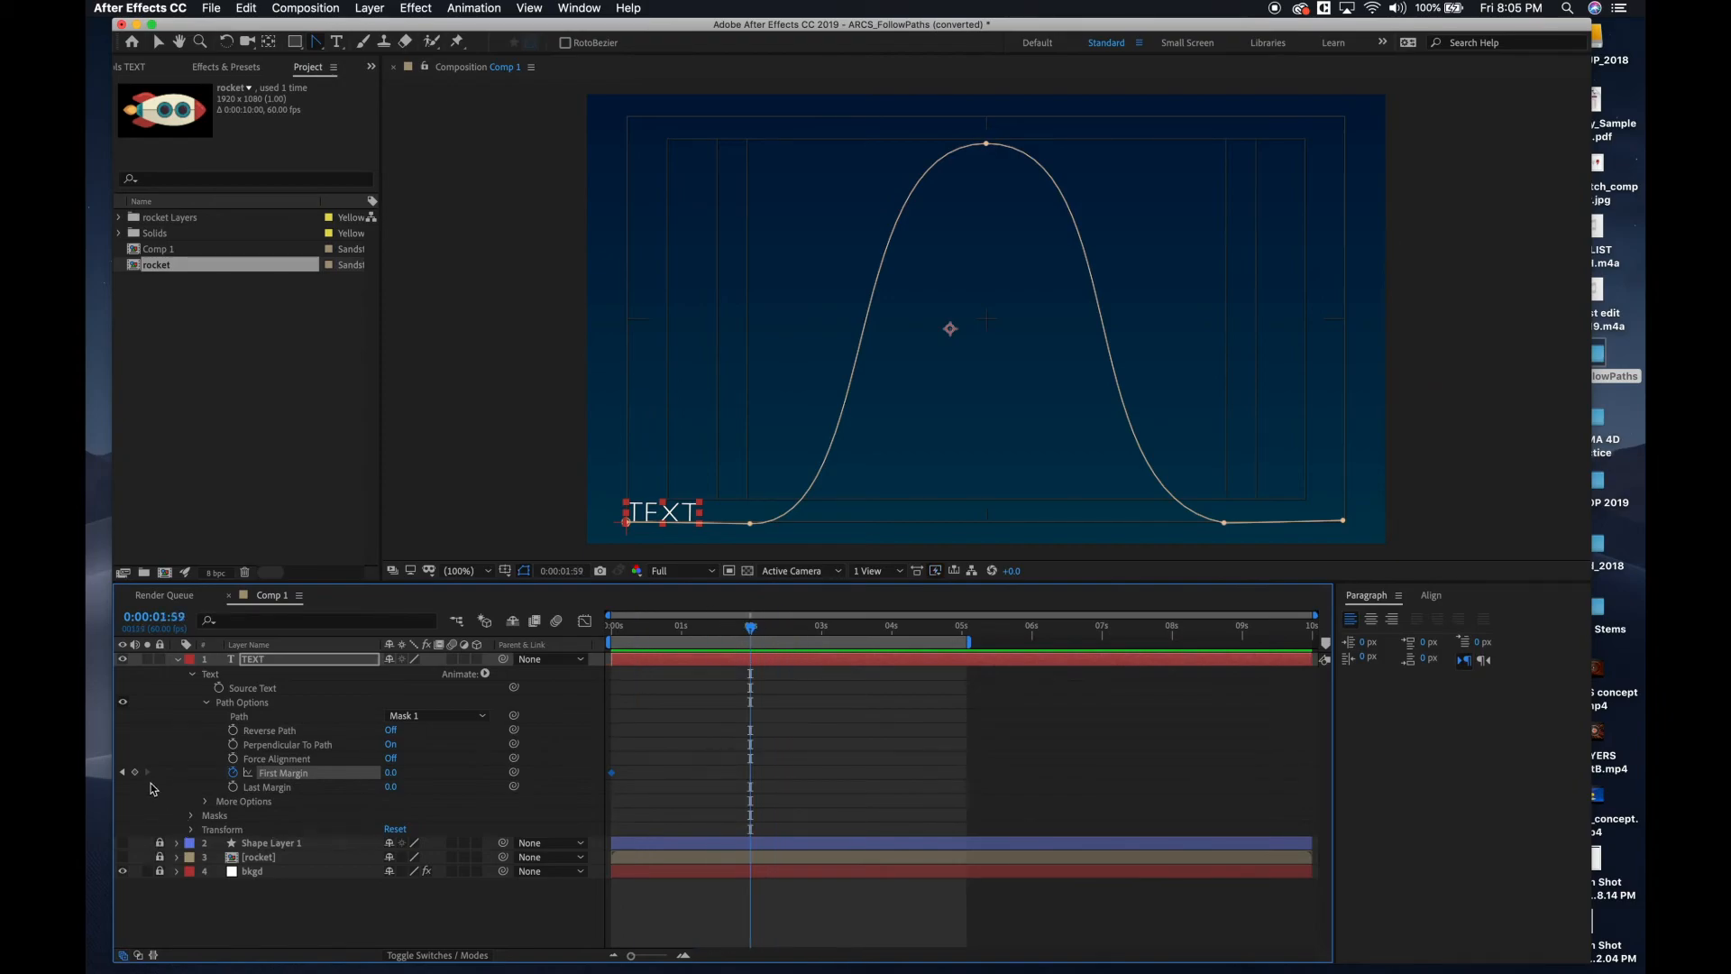
drag(391, 772, 779, 771)
drag(746, 634, 505, 577)
key(space)
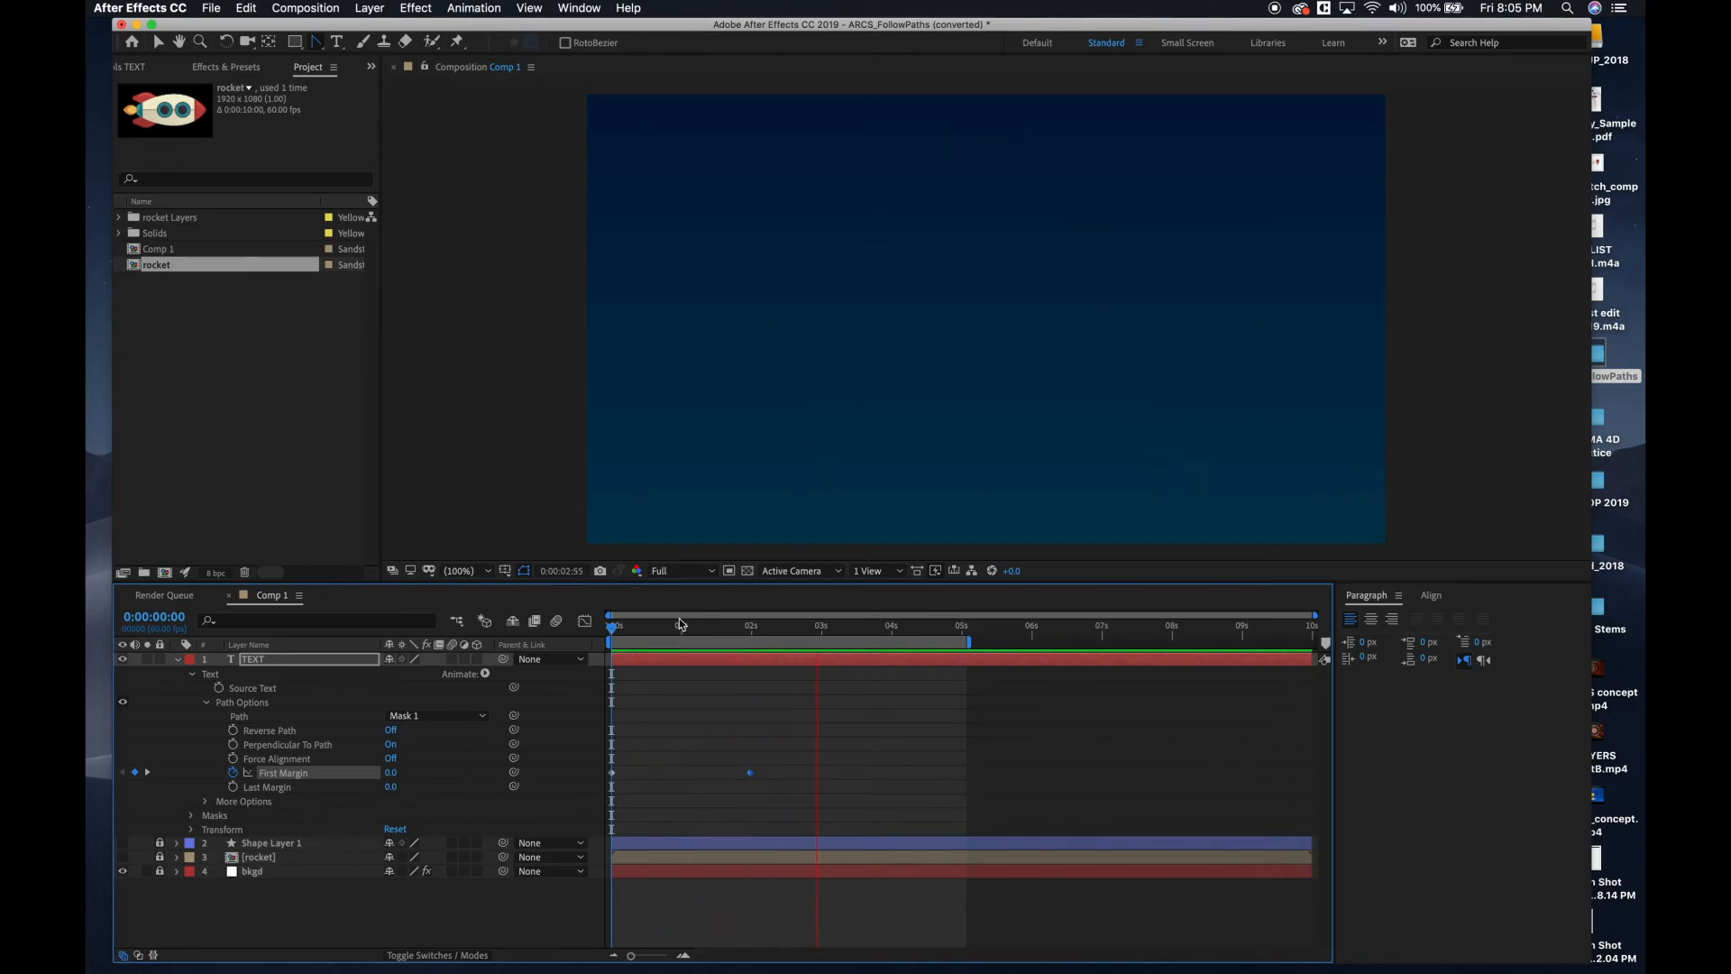
key(space)
End the work area at the second First Margin keyframe, set the starting keyframe to -352, and play the result.
drag(768, 631, 746, 638)
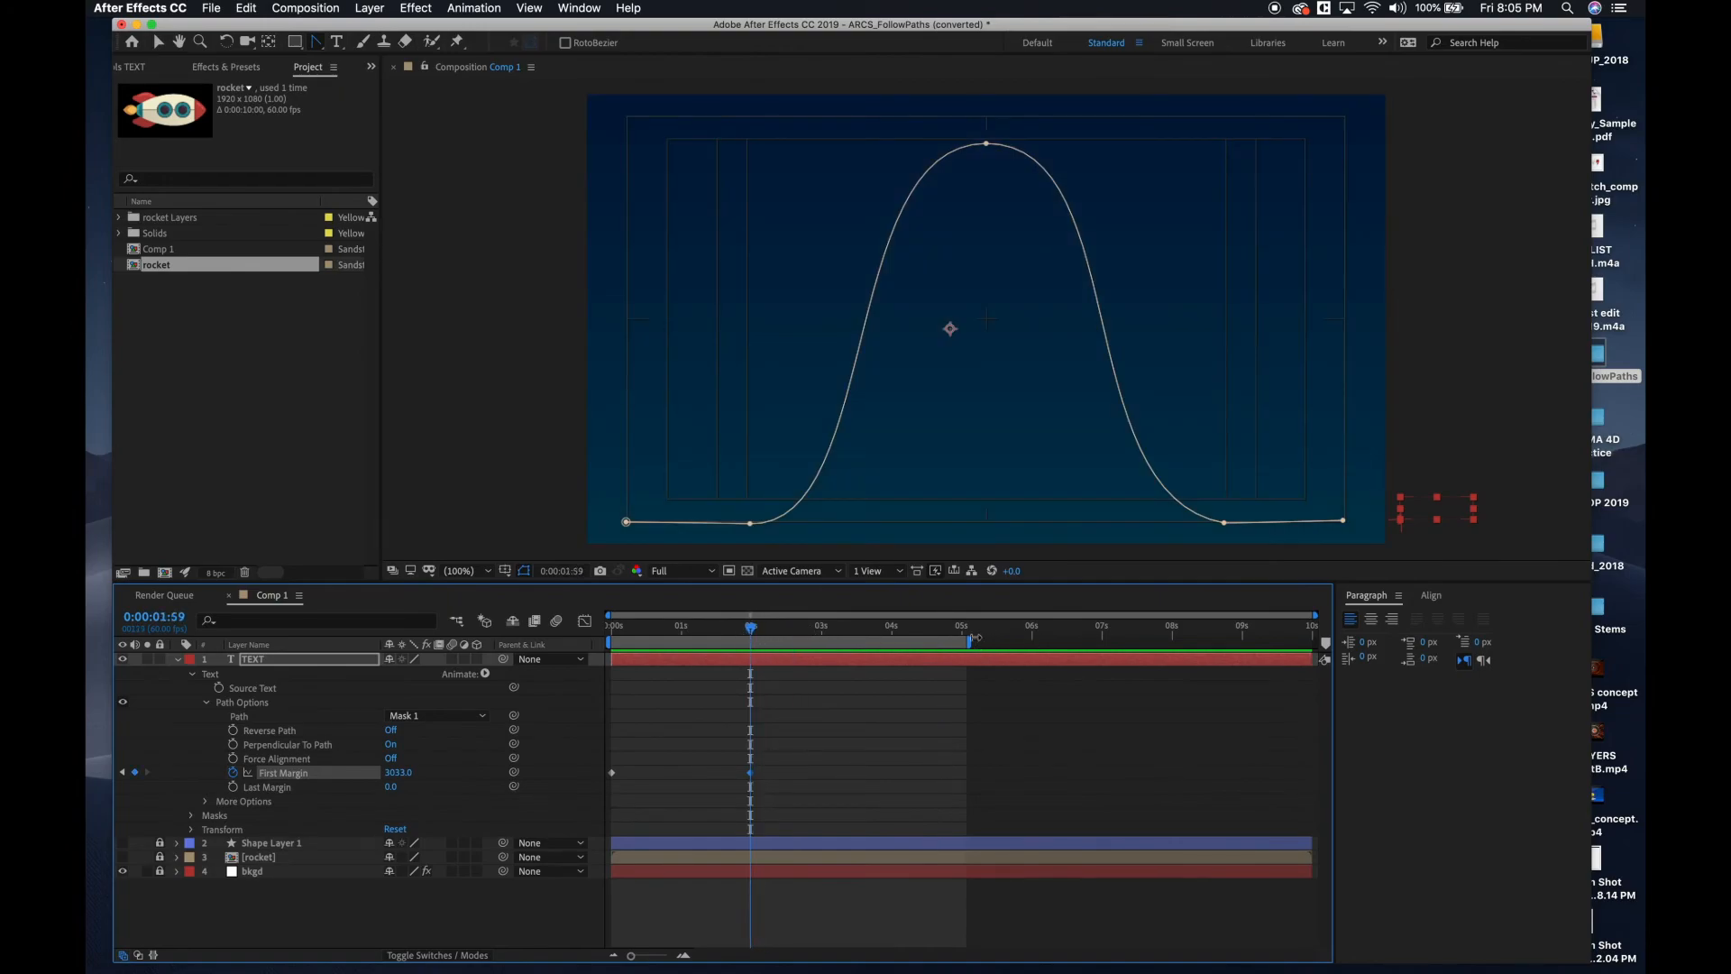
drag(938, 642, 612, 631)
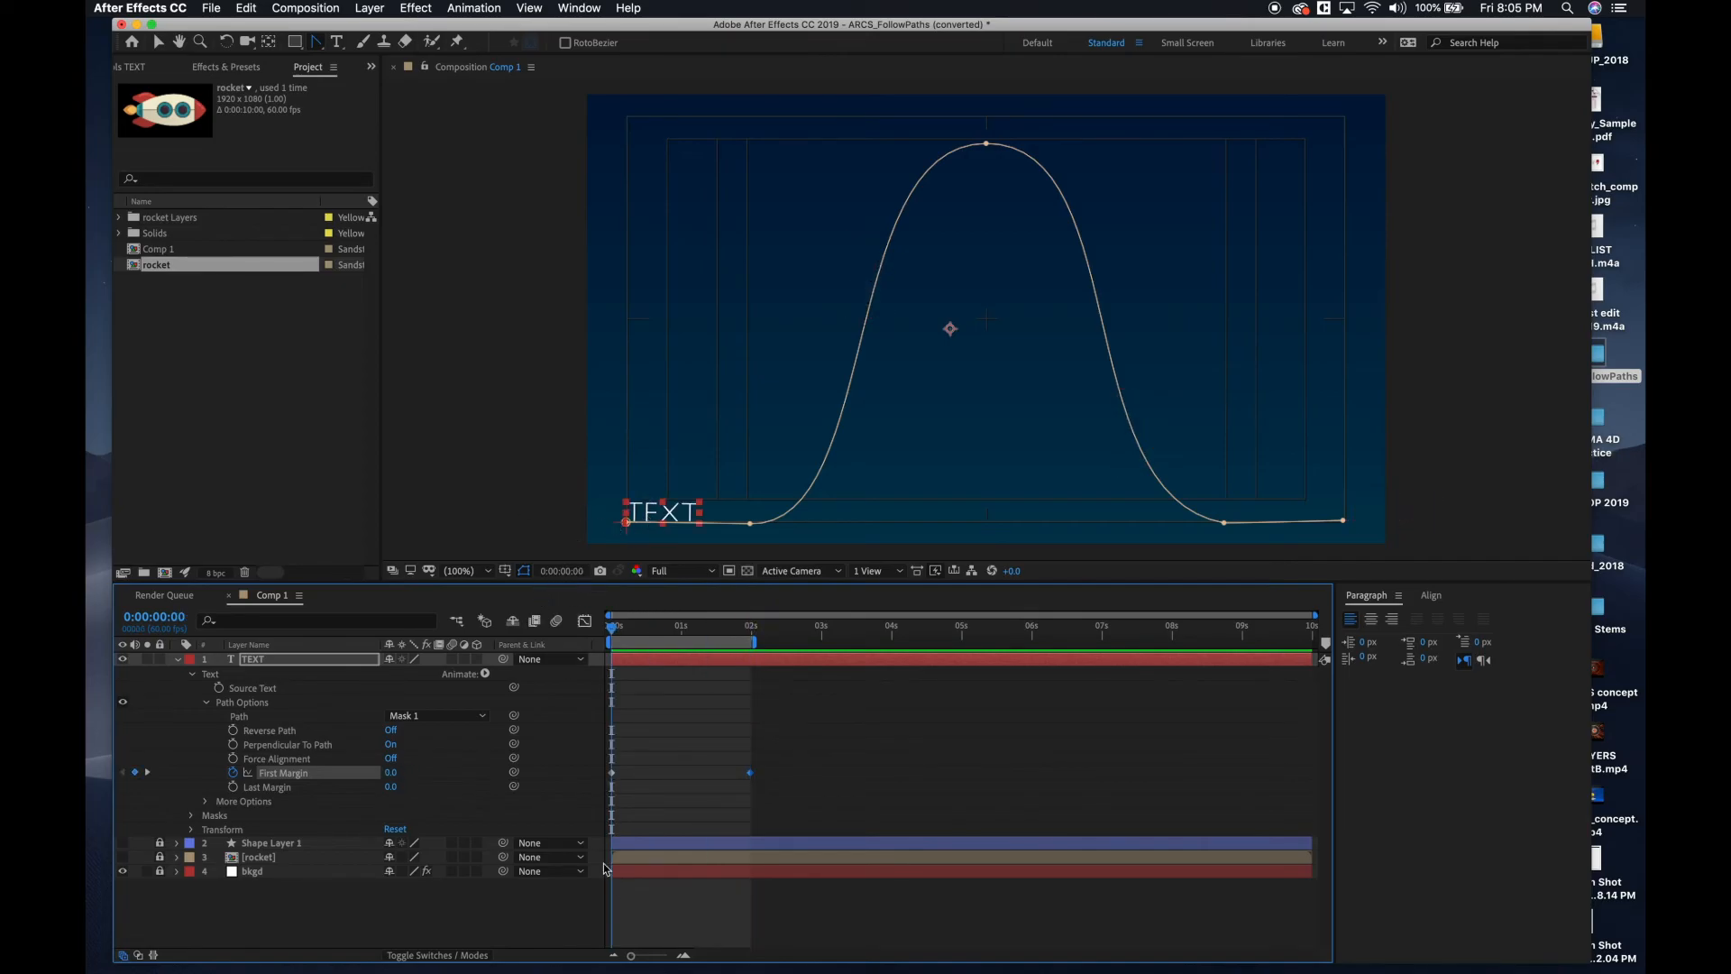
click(613, 773)
drag(389, 777, 195, 733)
key(space)
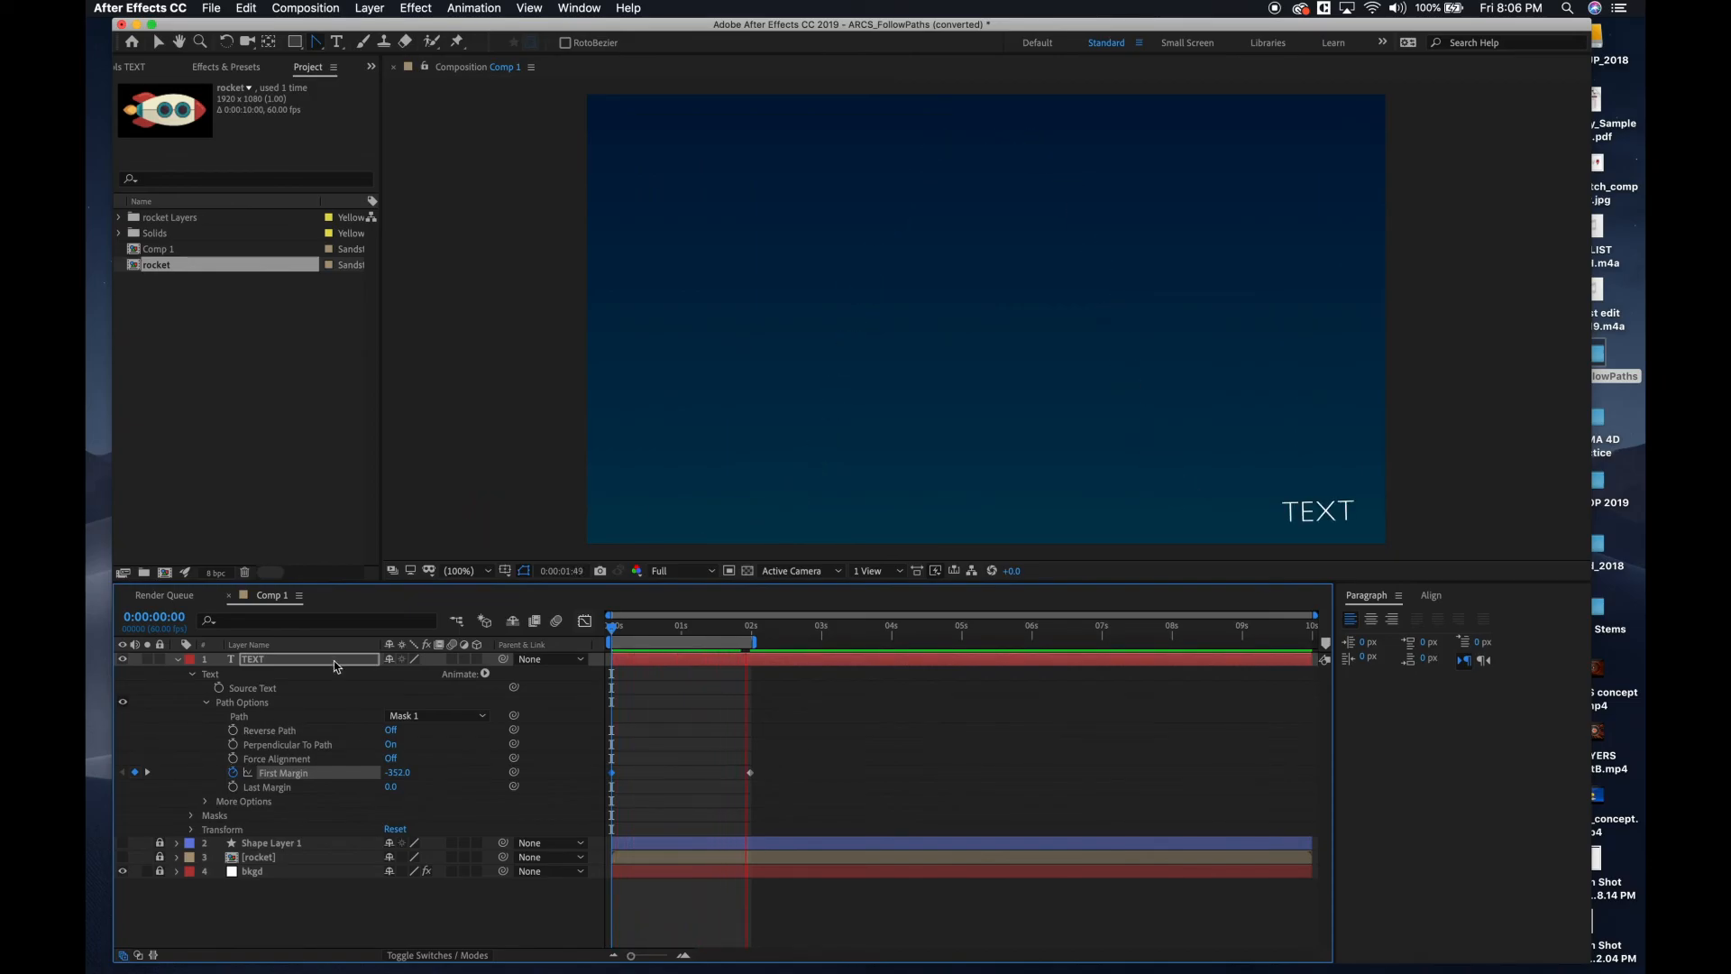
Apply Easy Ease to both First Margin keyframes of the TEXT layer.
click(737, 632)
click(683, 631)
drag(773, 760, 568, 795)
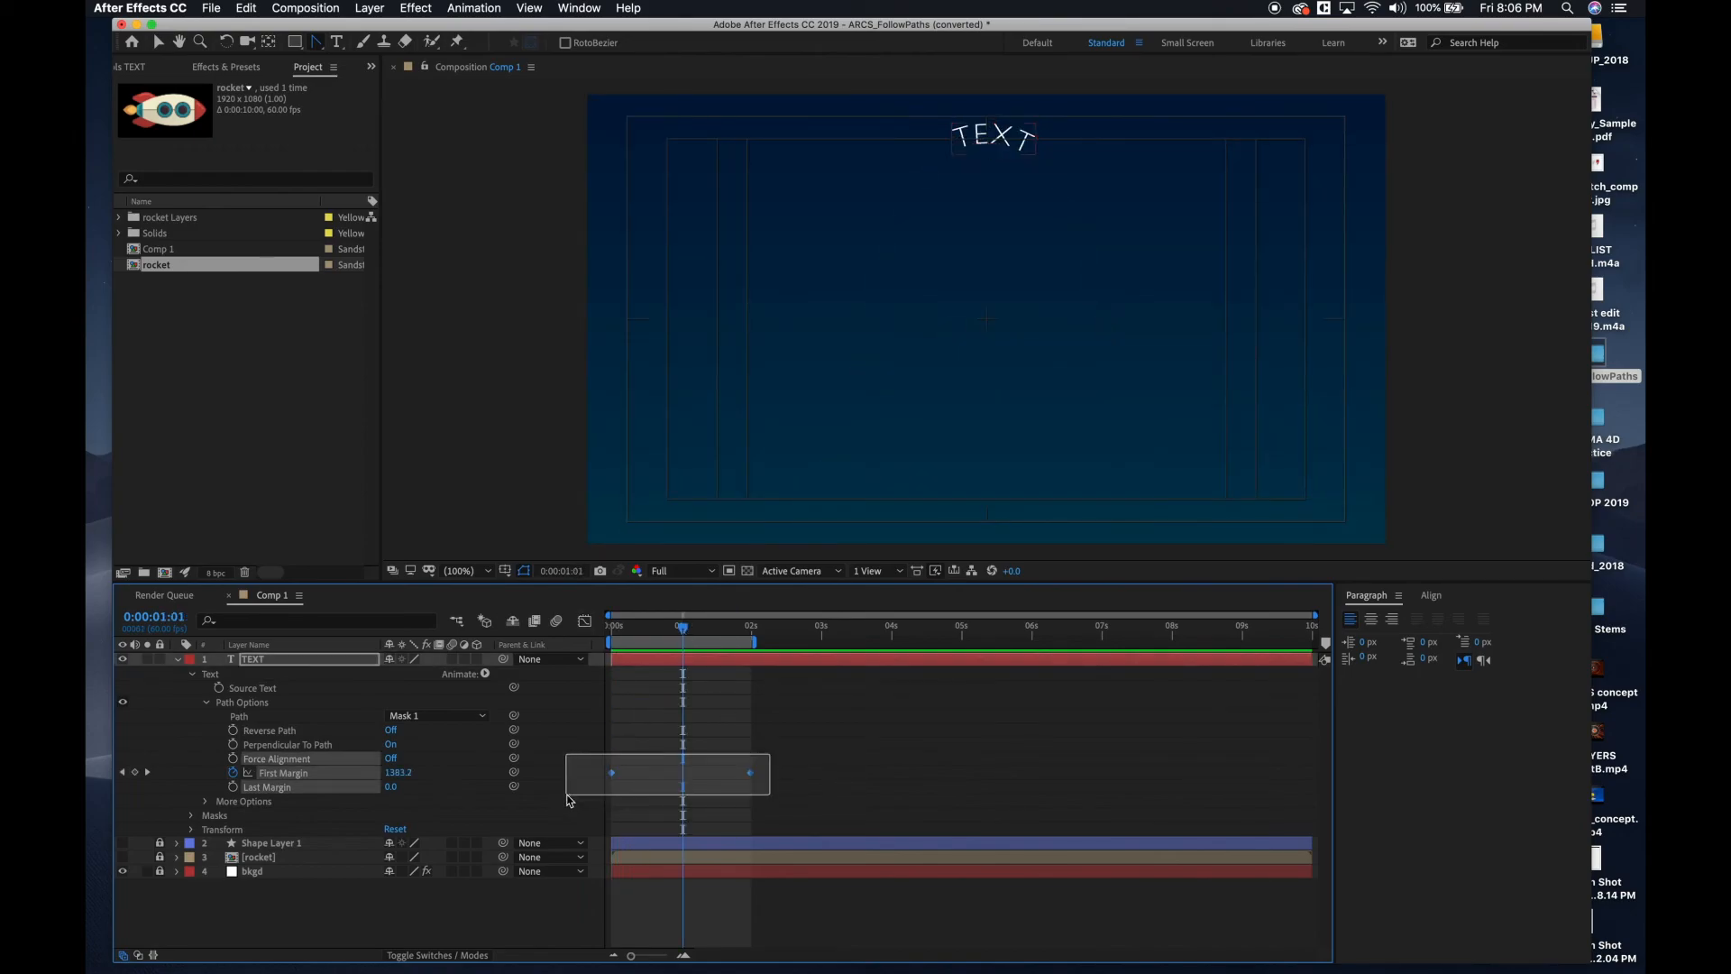
right_click(613, 776)
mouse_move(685, 967)
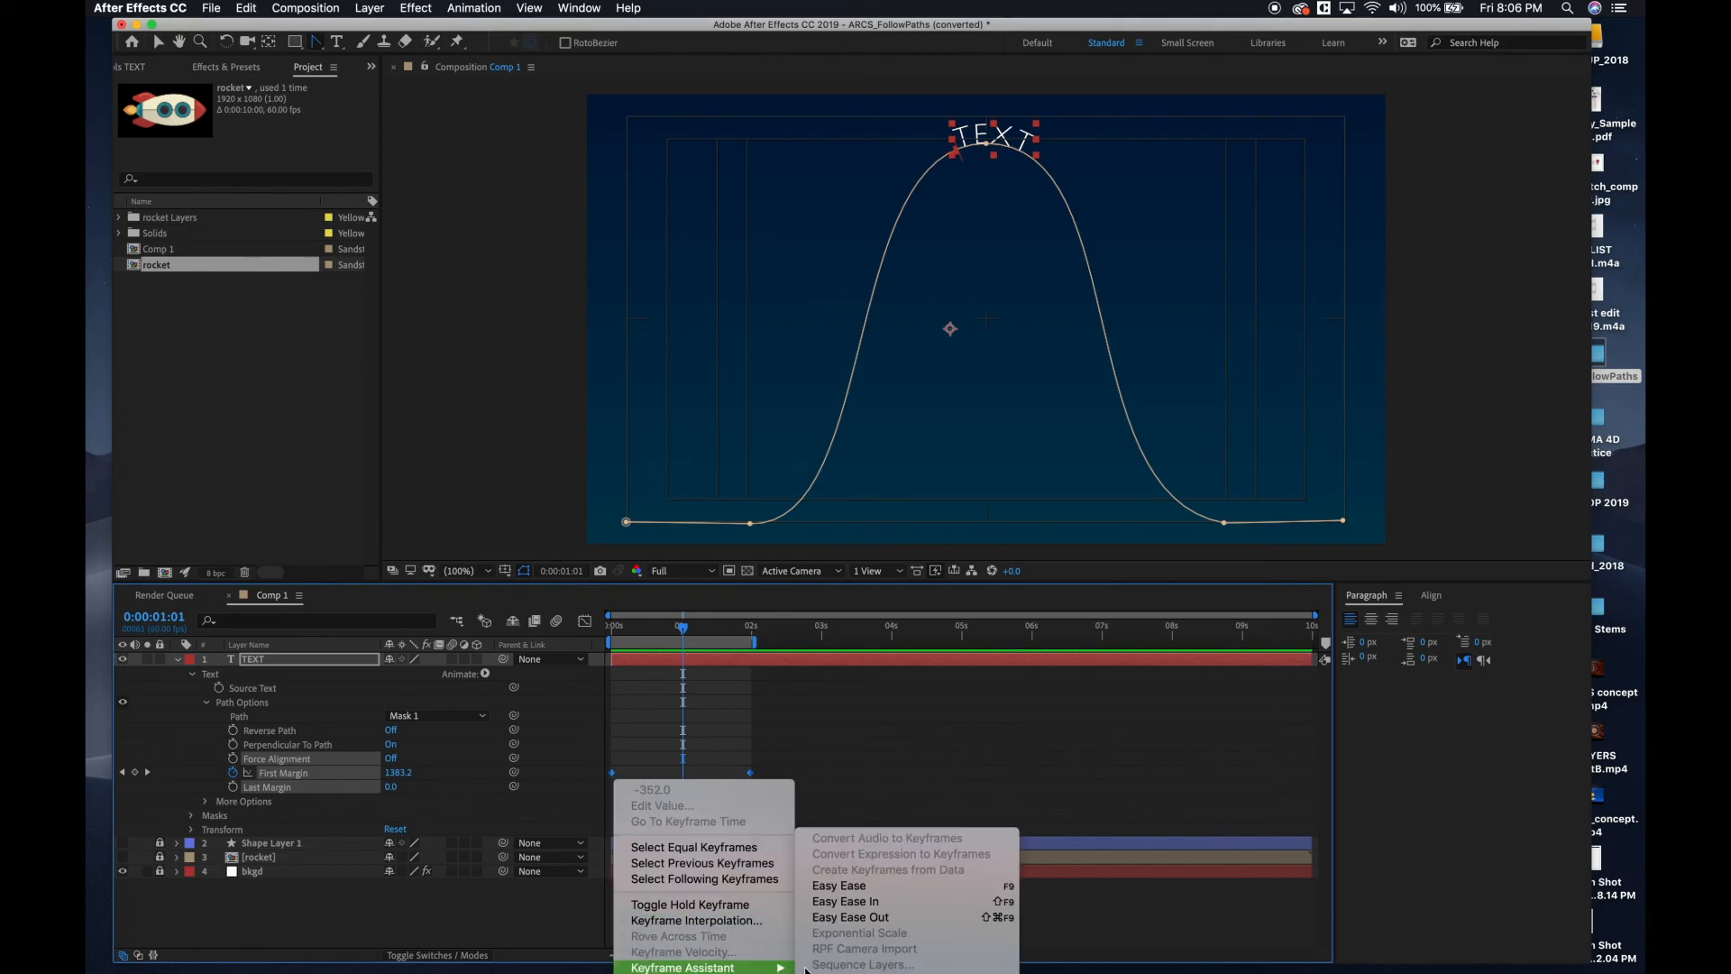
click(829, 889)
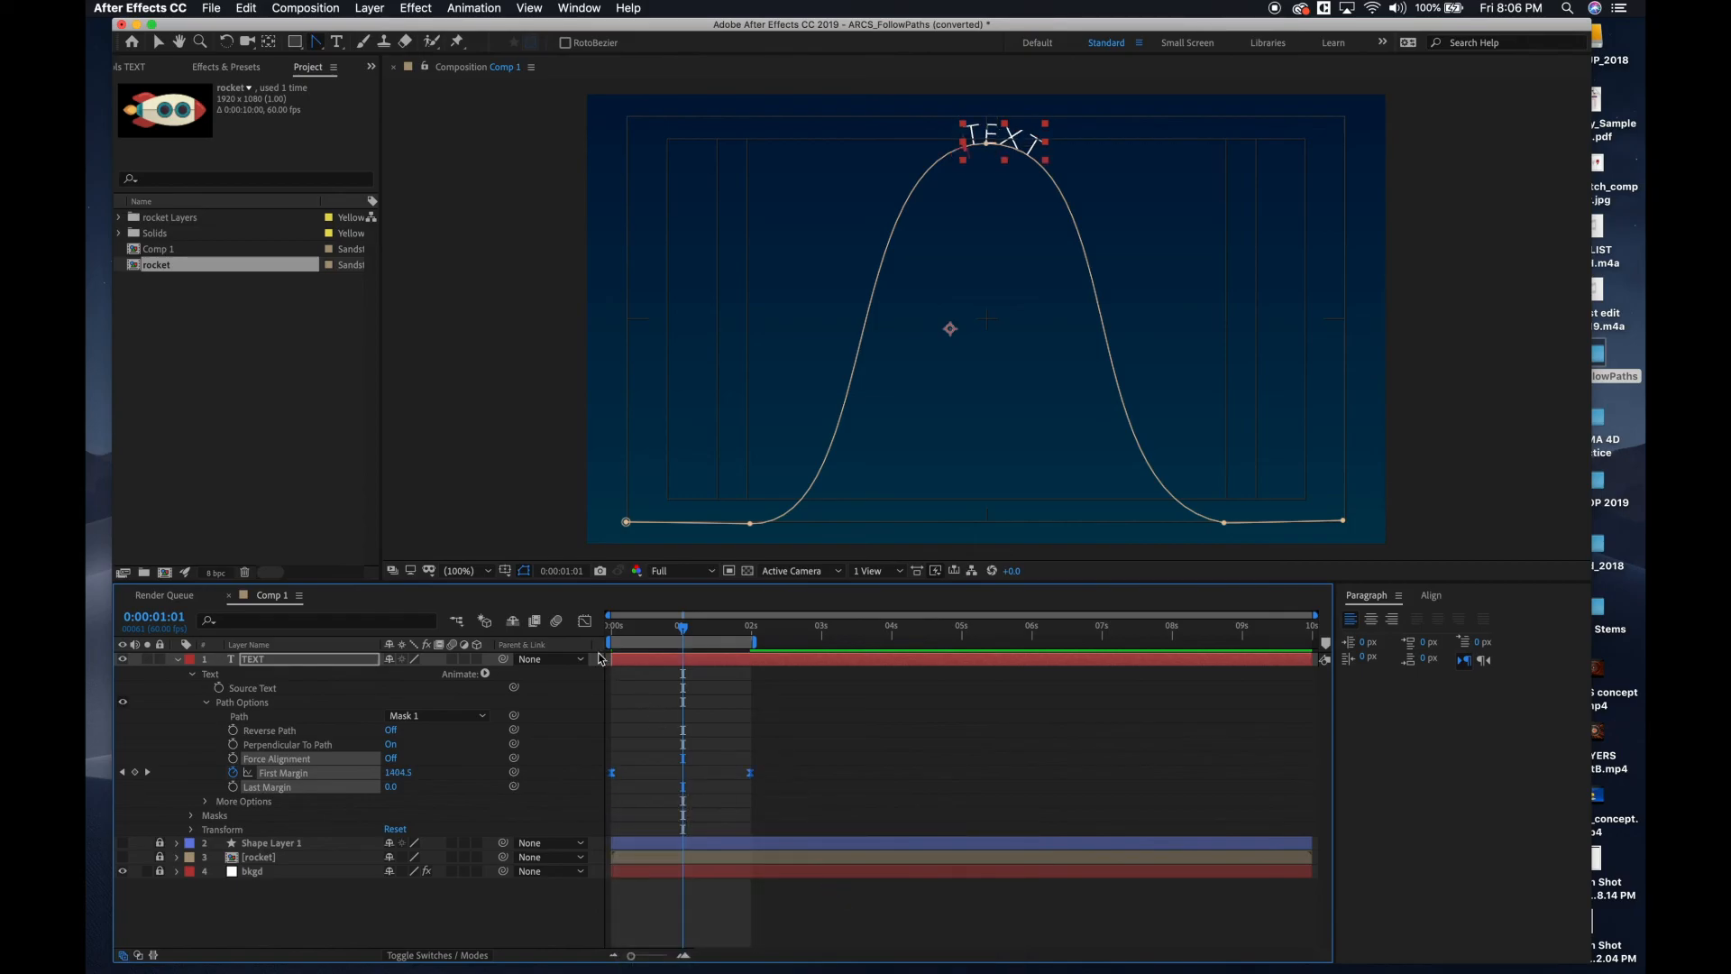
Reshape the First Margin speed graph into a slow start with a sharp speed peak at about 1:35.
click(586, 625)
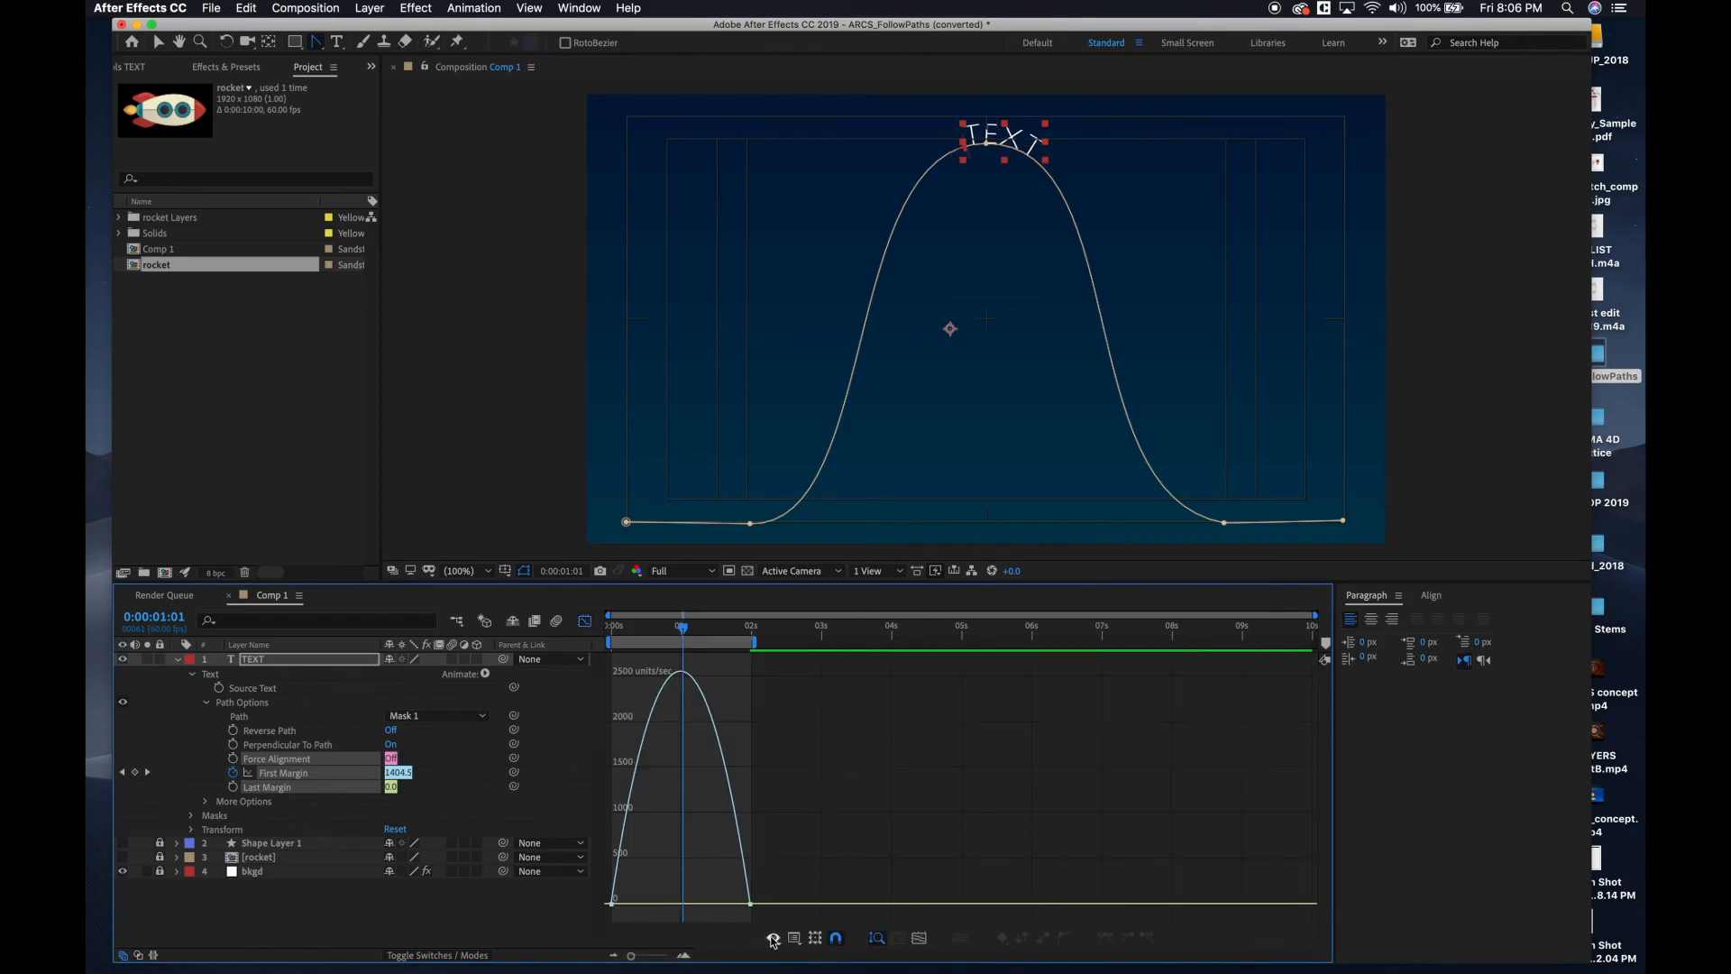
click(683, 957)
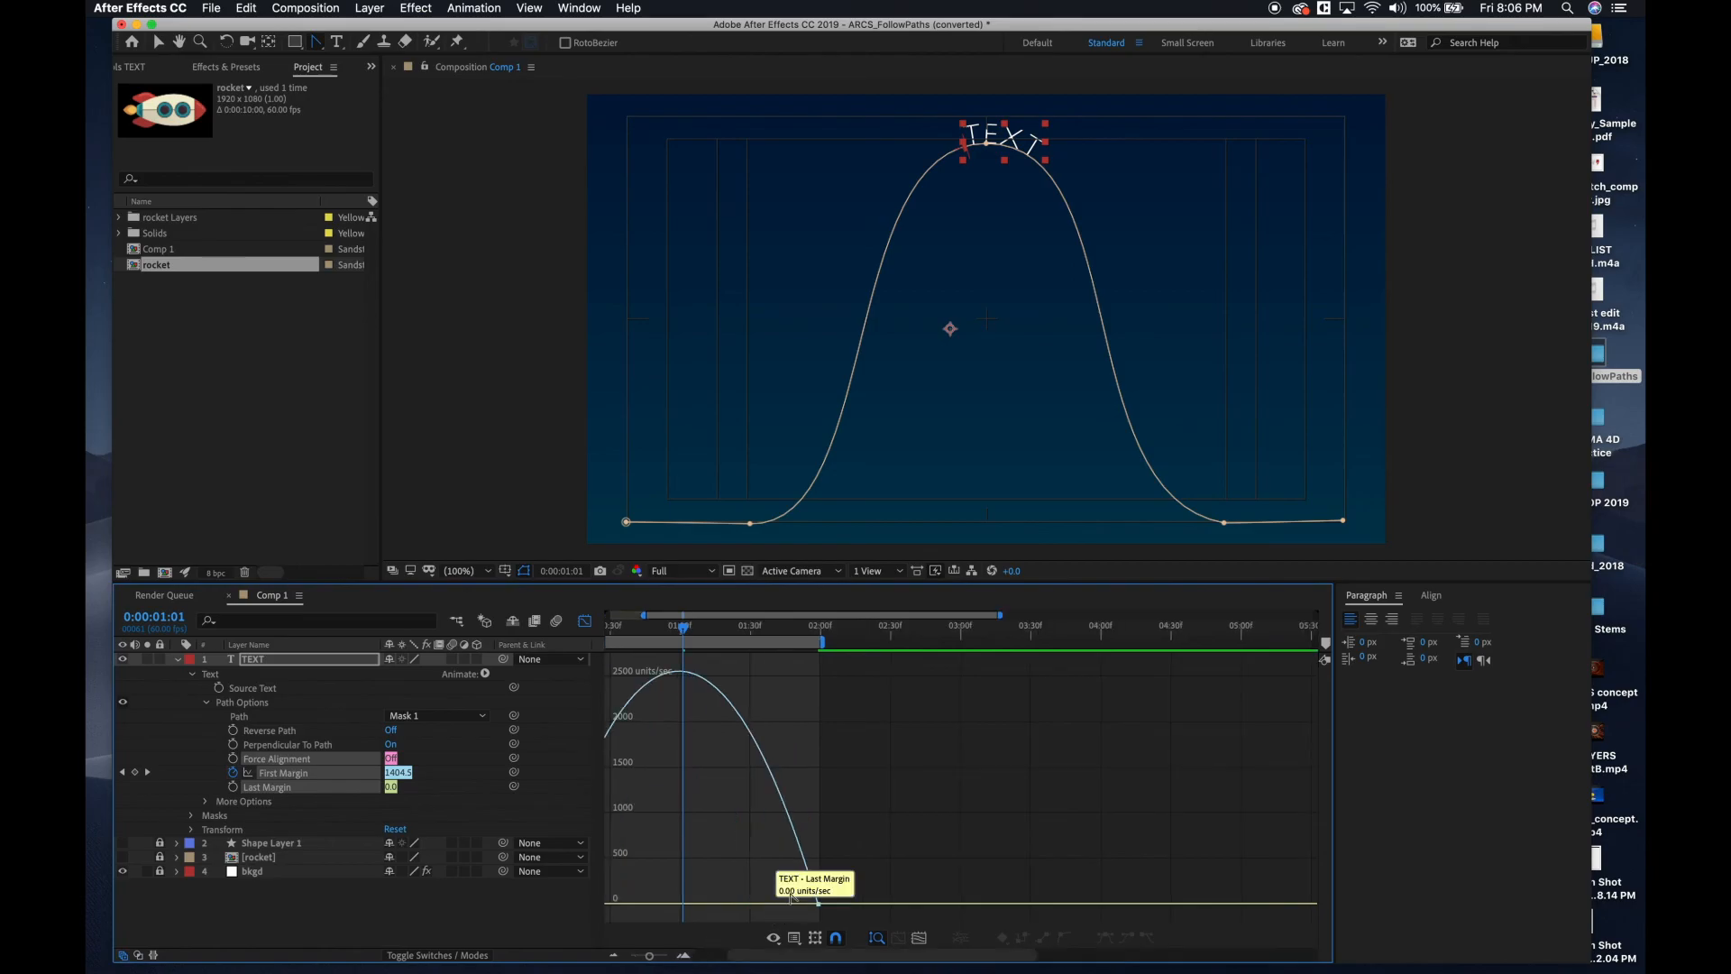
drag(729, 962, 685, 956)
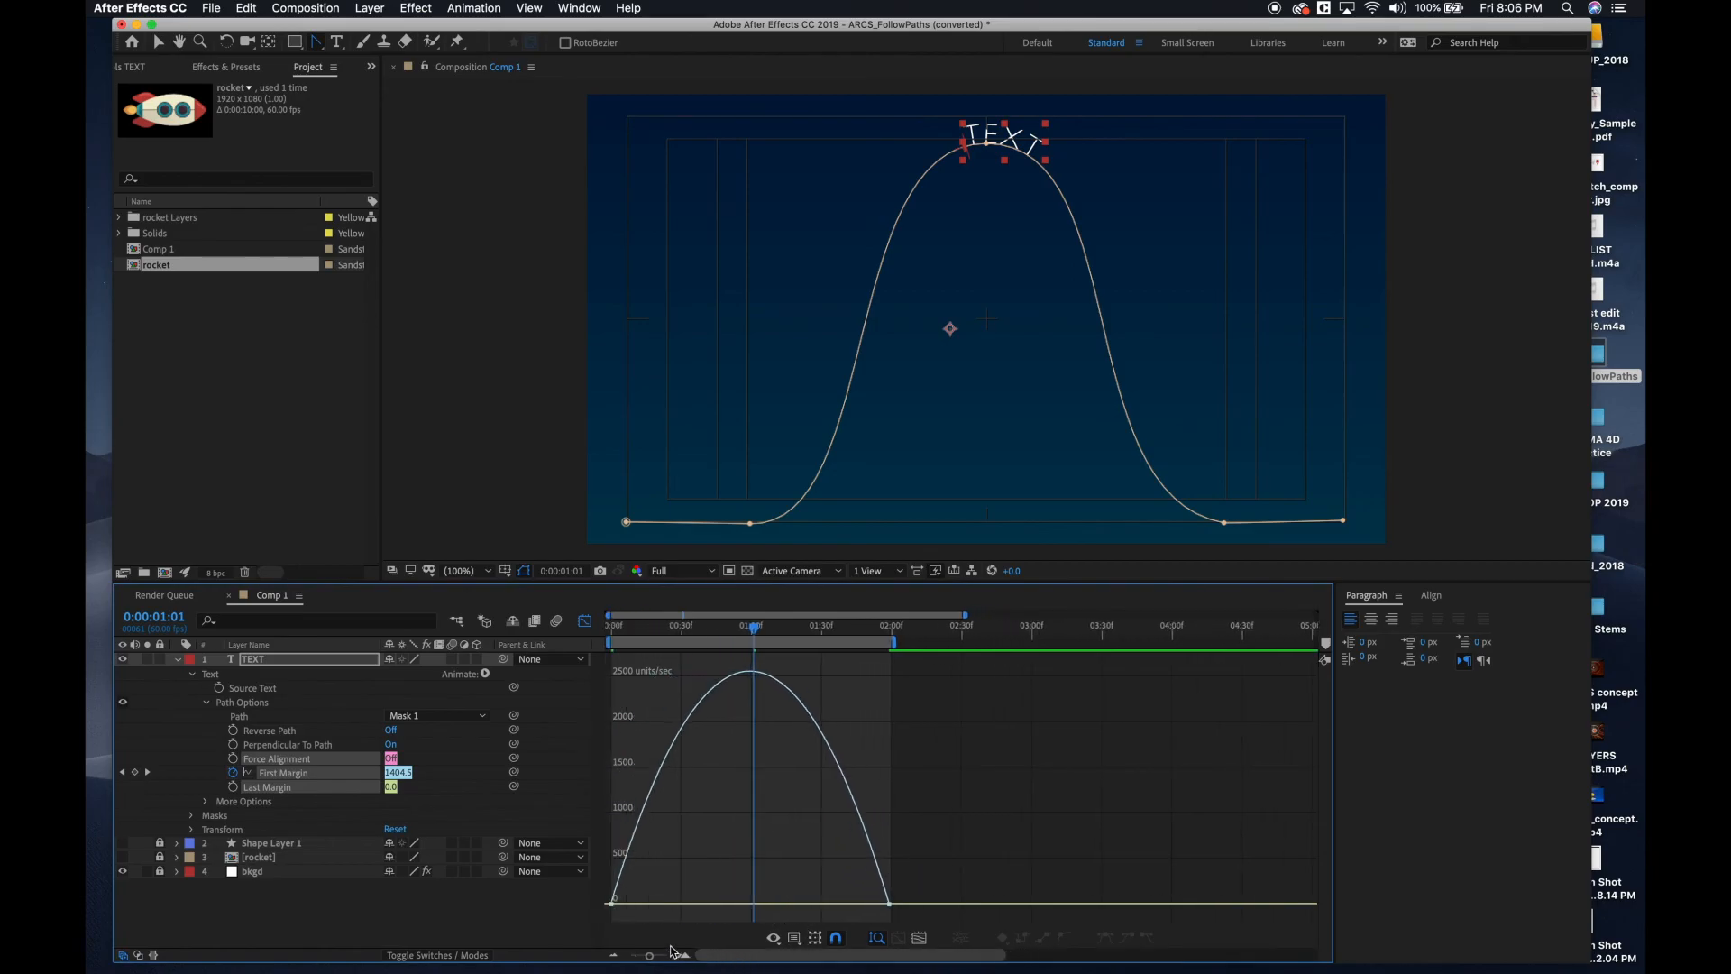
drag(651, 881, 776, 891)
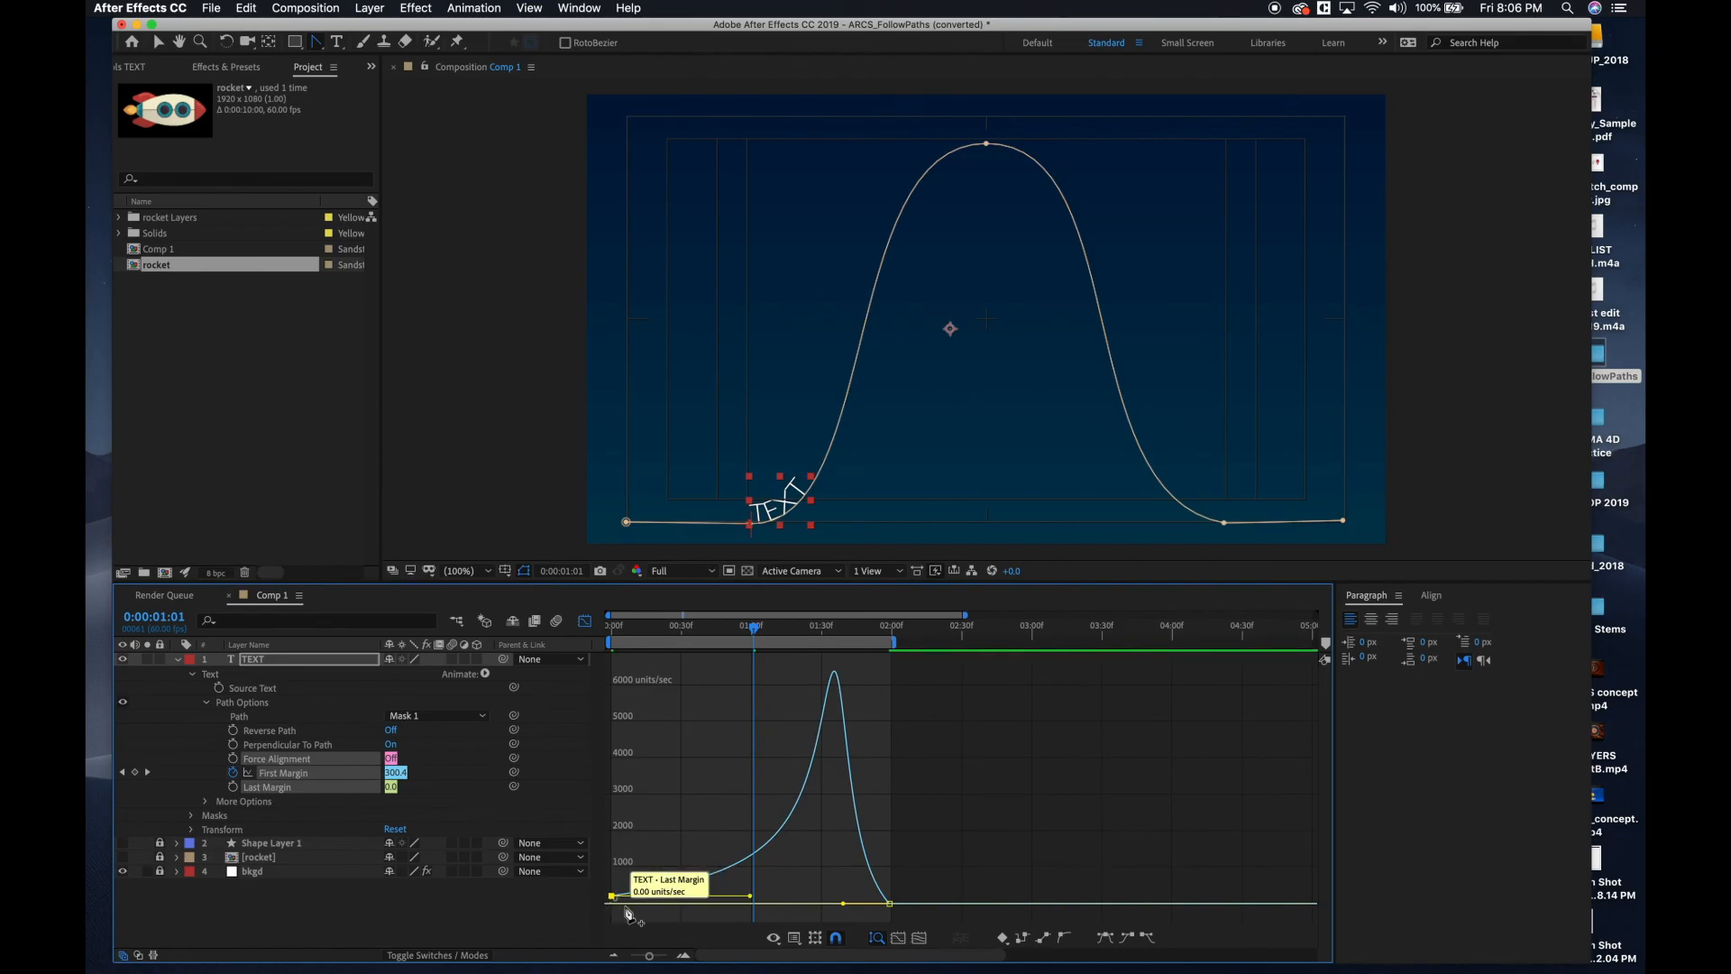
Preview the text's adjusted motion along the path from the start and return to the layer bar view.
drag(742, 639, 908, 678)
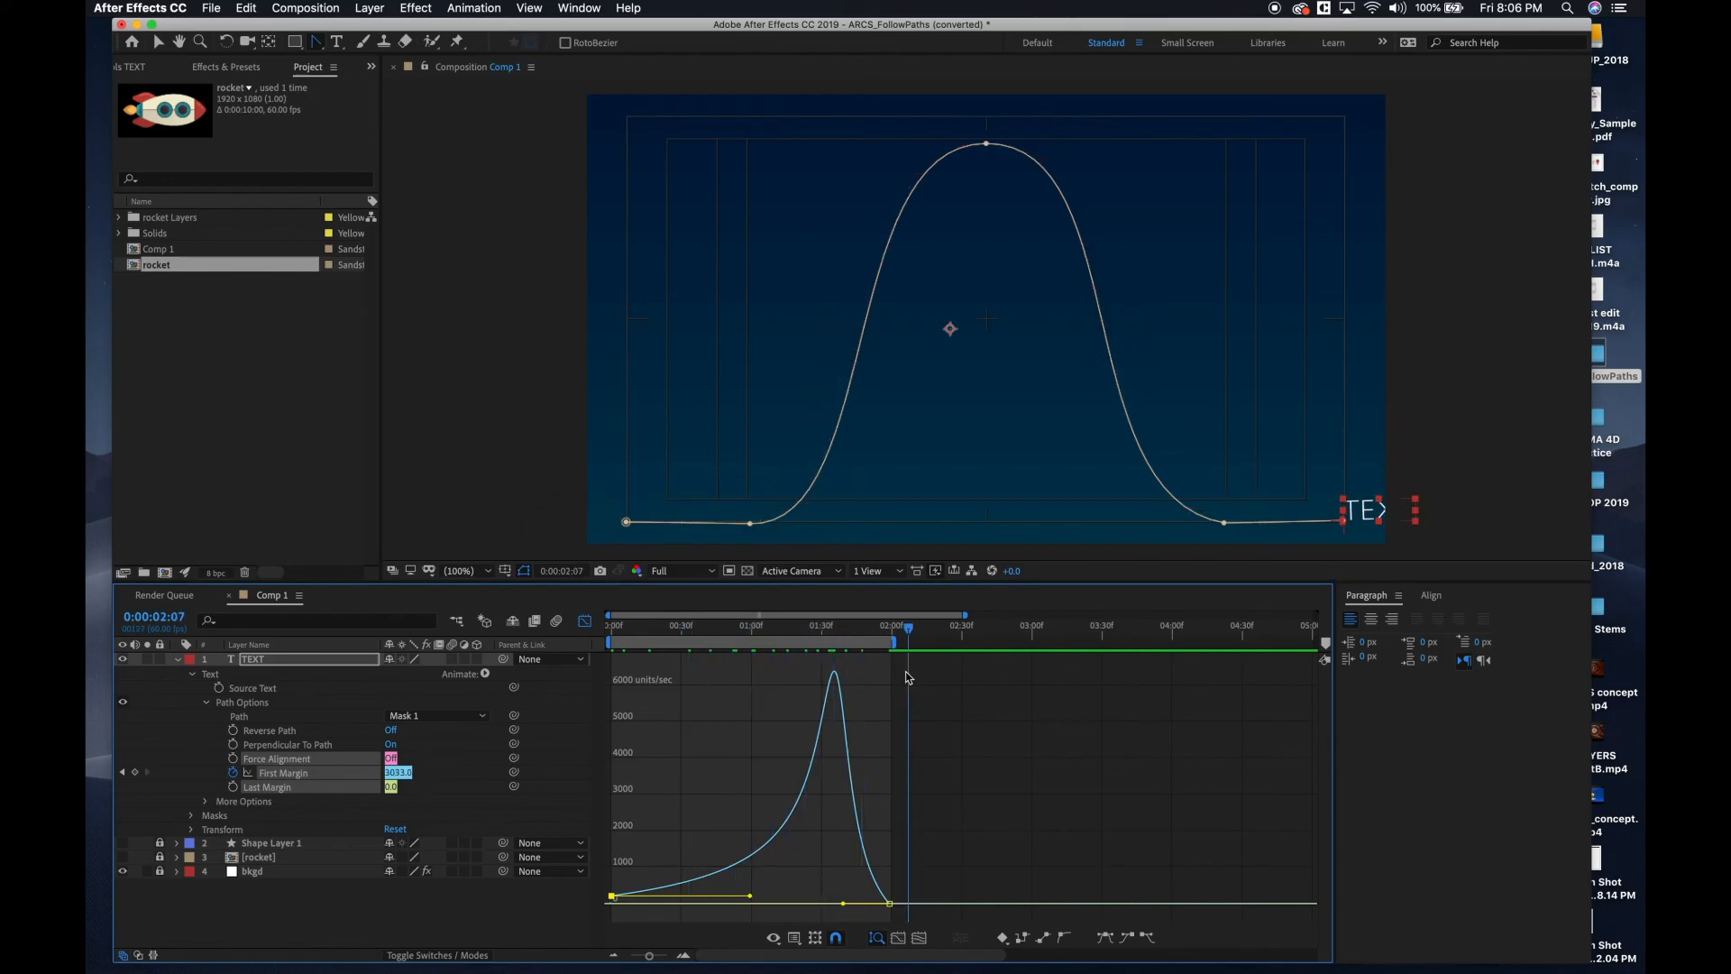
key(Home)
click(430, 579)
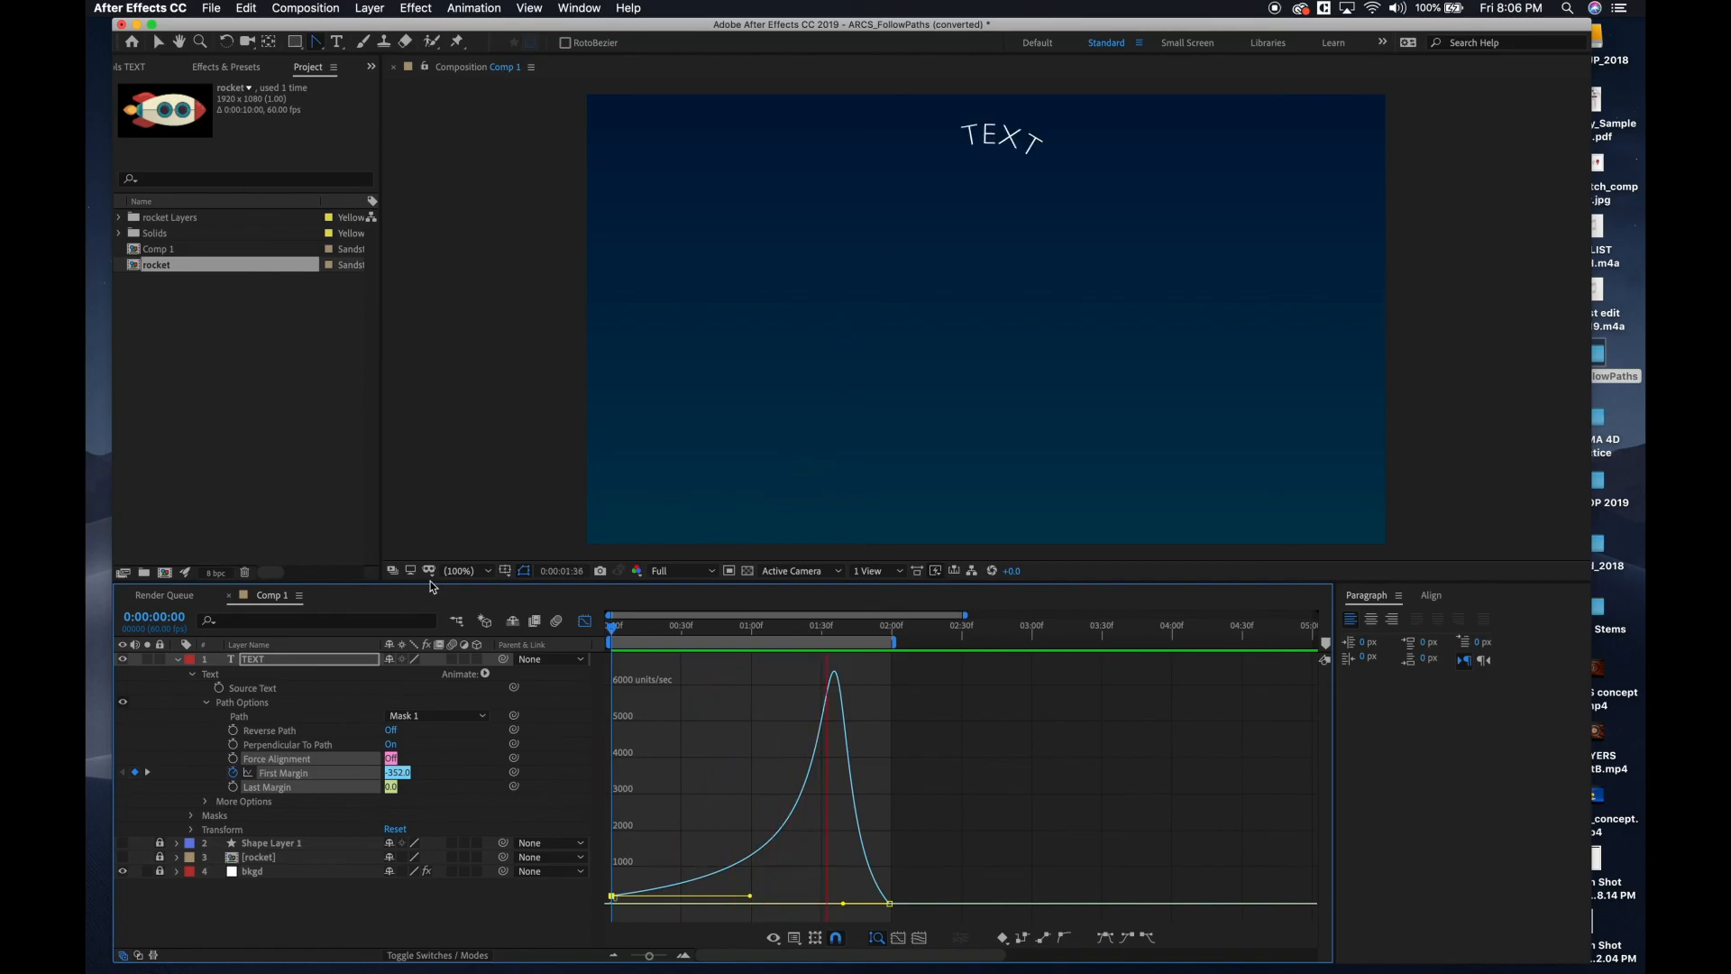
click(584, 621)
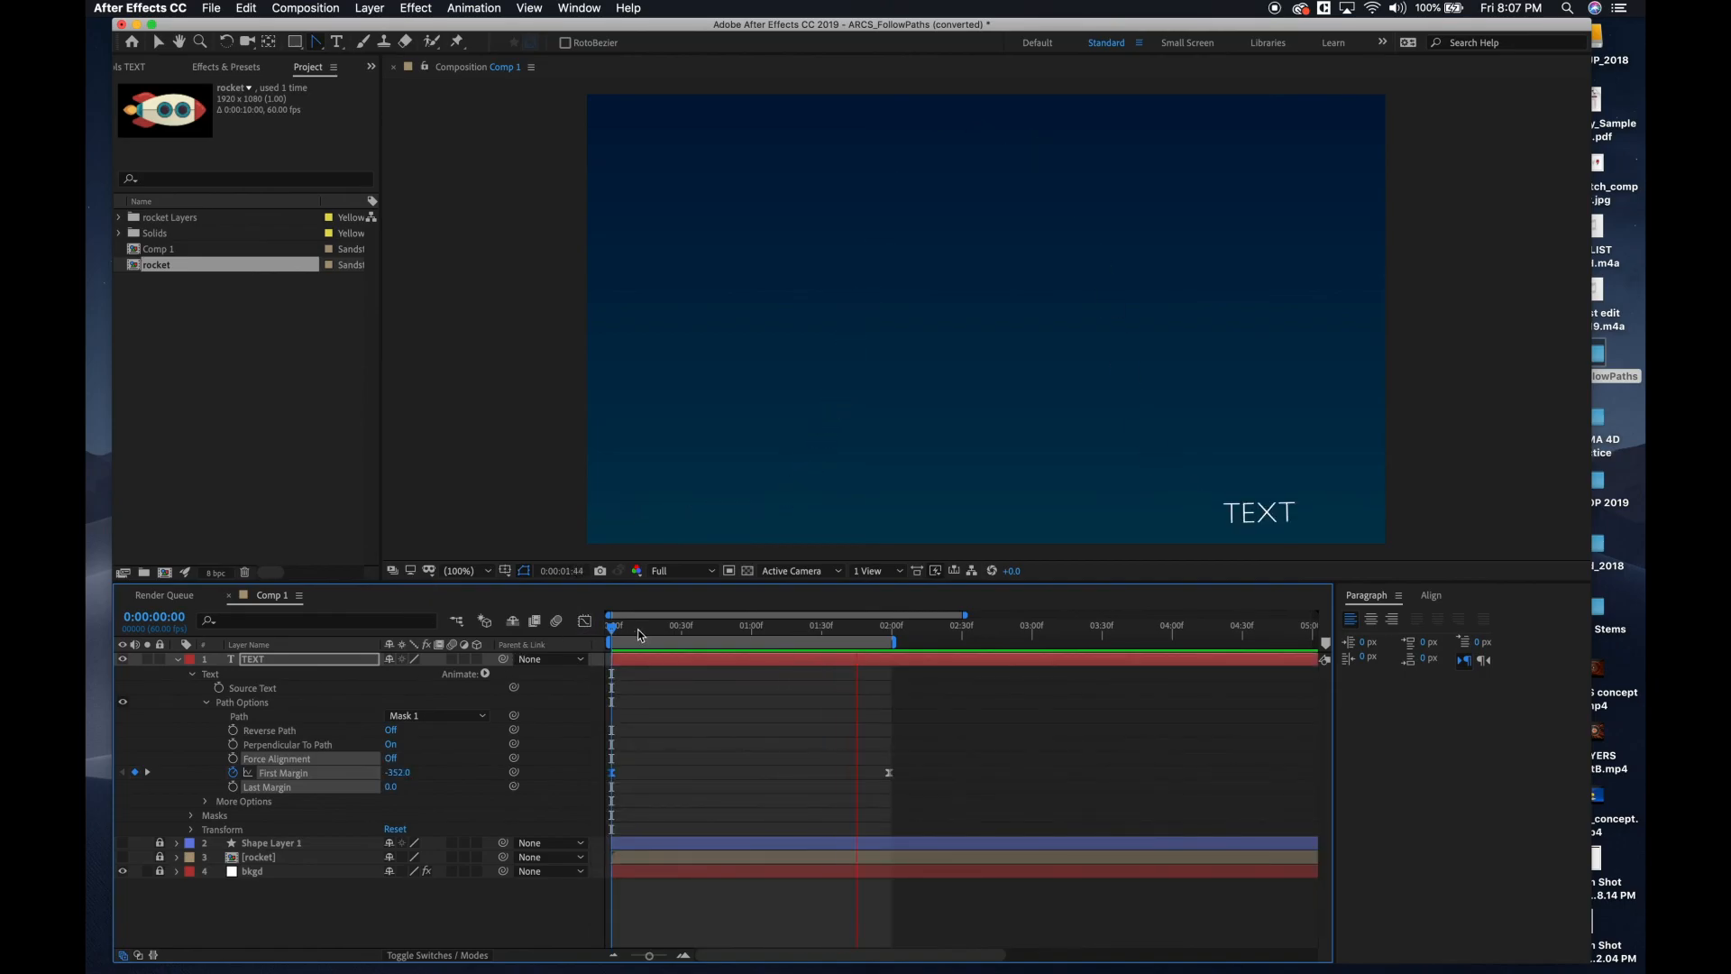
key(space)
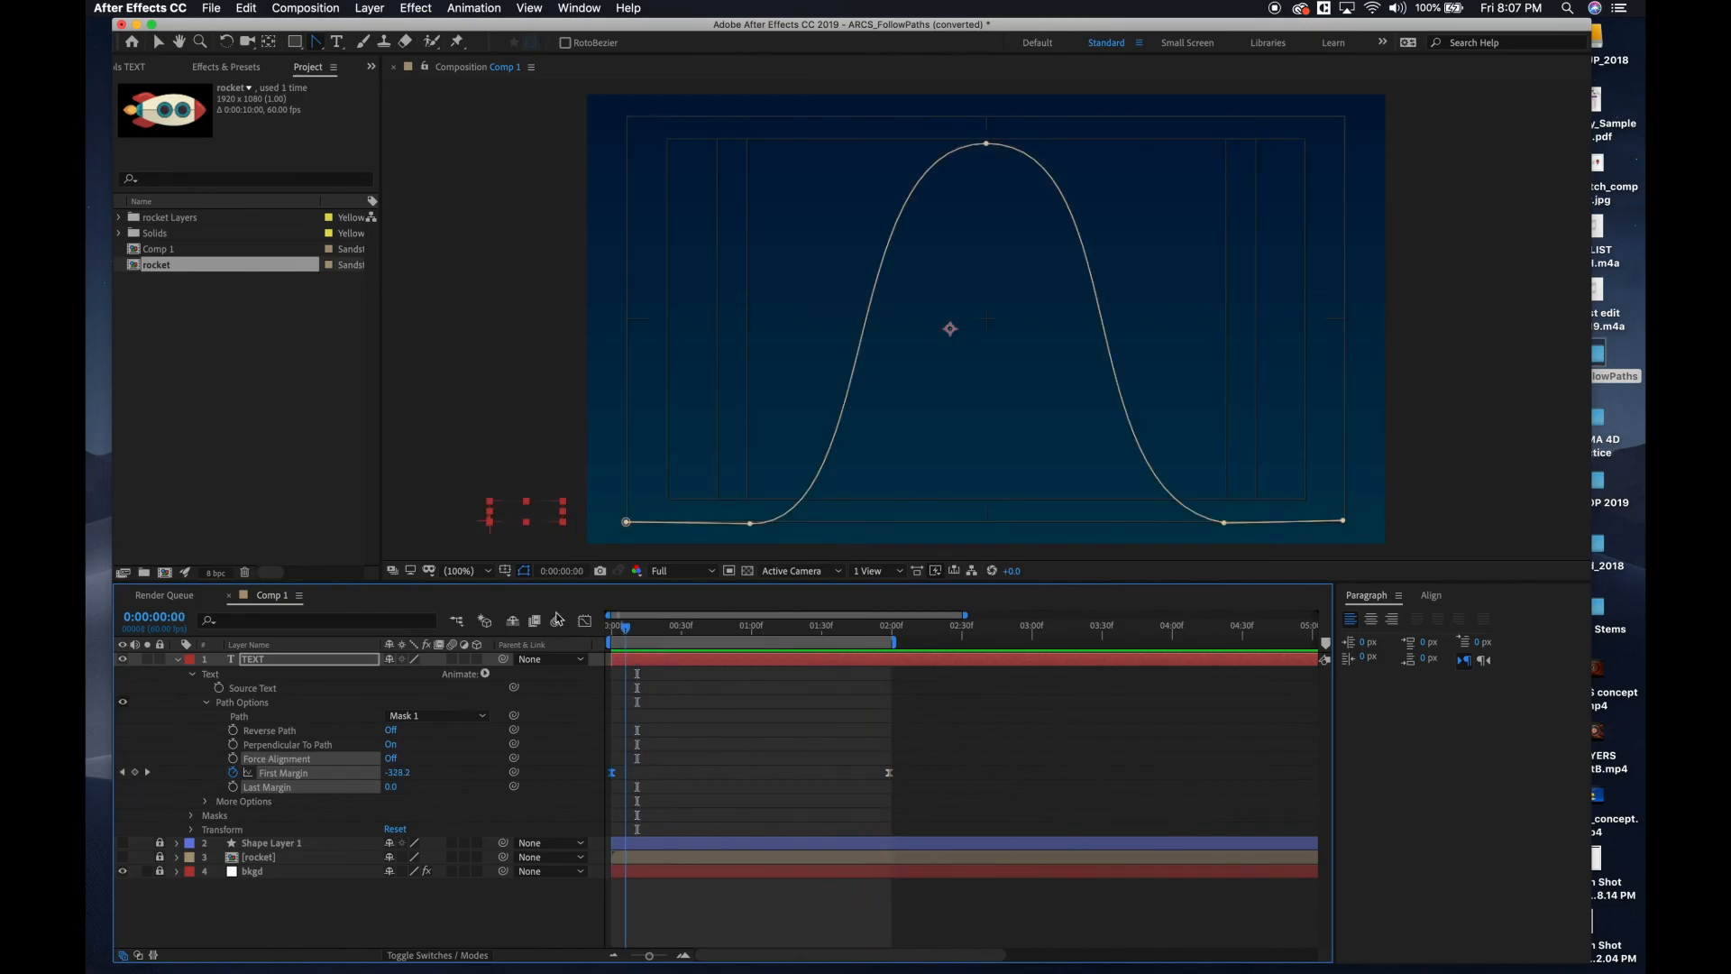